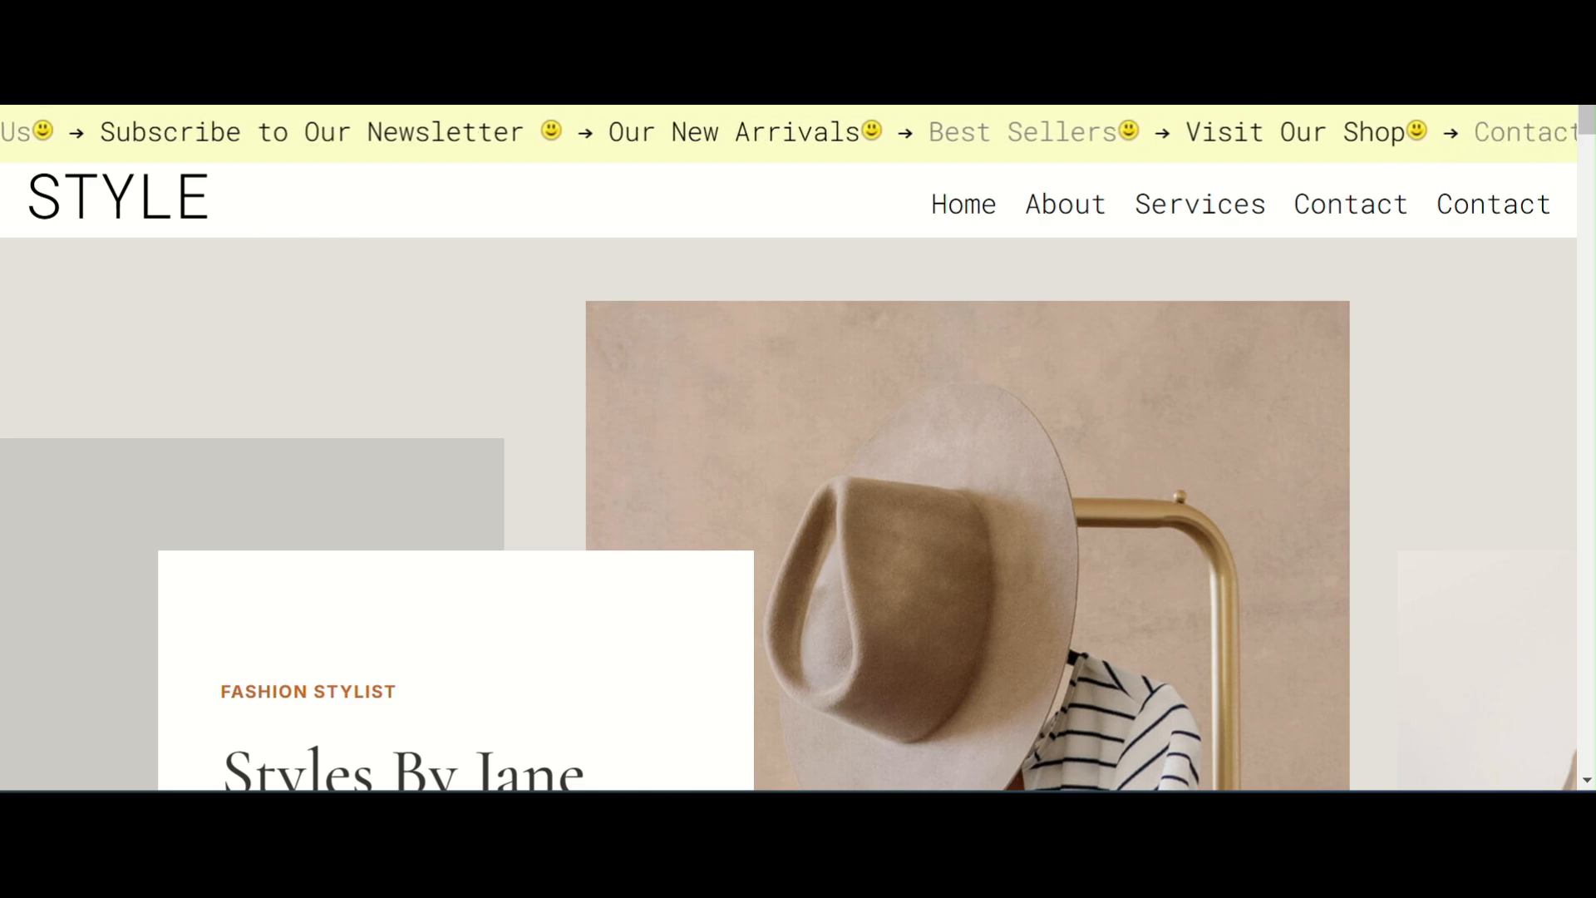
- Review the HTML structure and CSS code for the marquee, including the track animation and the pause-on-hover rule
{"action": "scroll", "coordinate": [345, 282], "scroll_direction": "down", "scroll_amount": 10}
{"action": "scroll", "coordinate": [349, 287], "scroll_direction": "up", "scroll_amount": 4}
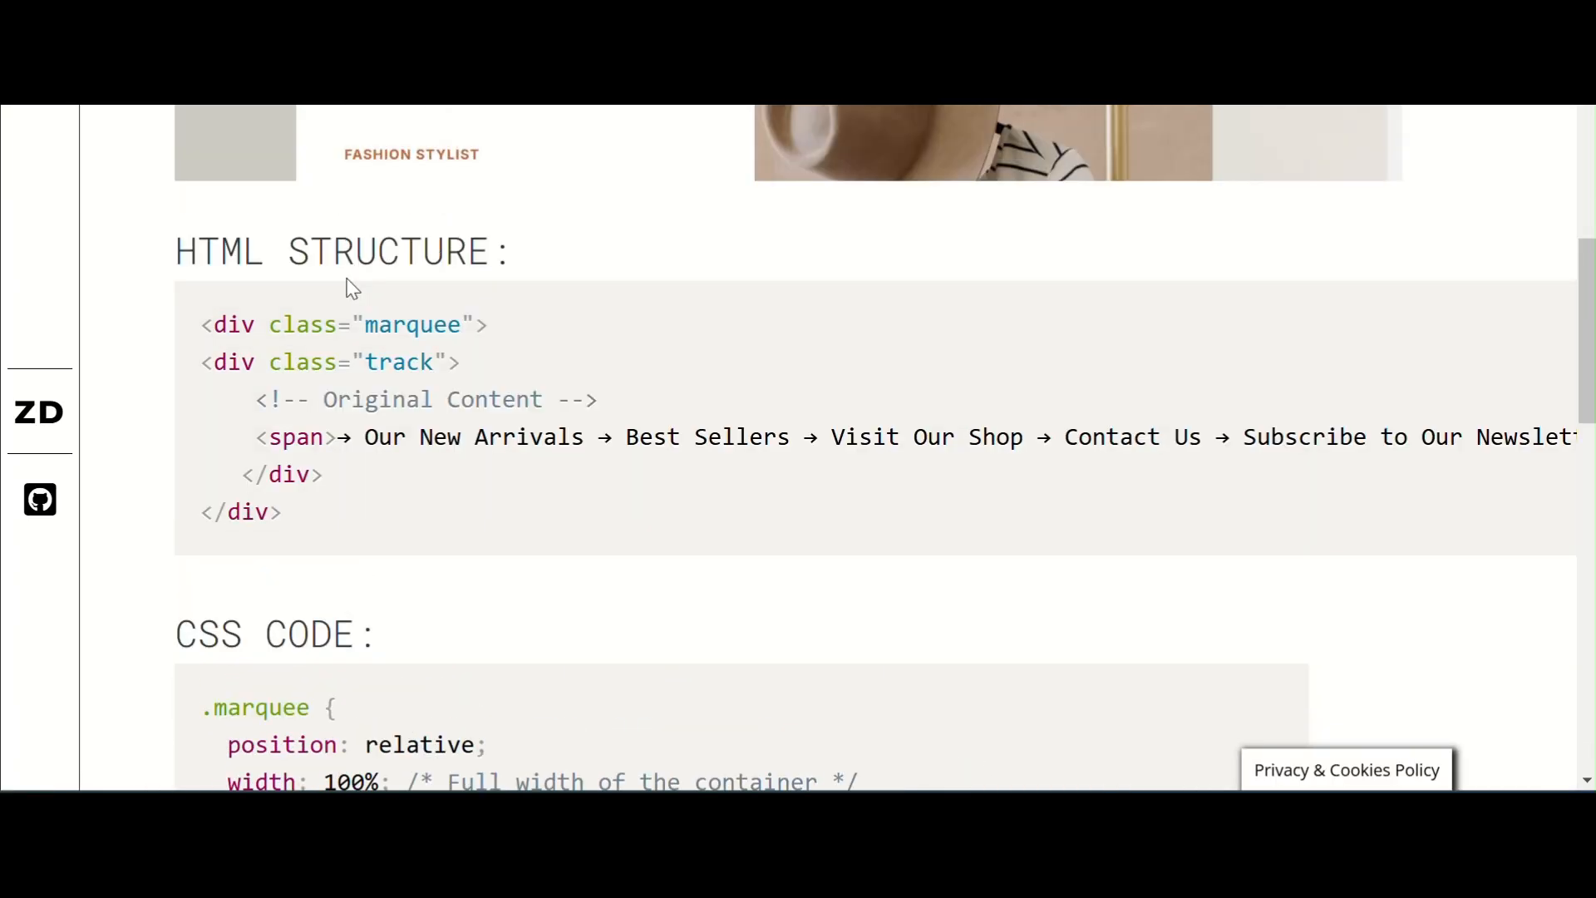
{"action": "mouse_move", "coordinate": [331, 301]}
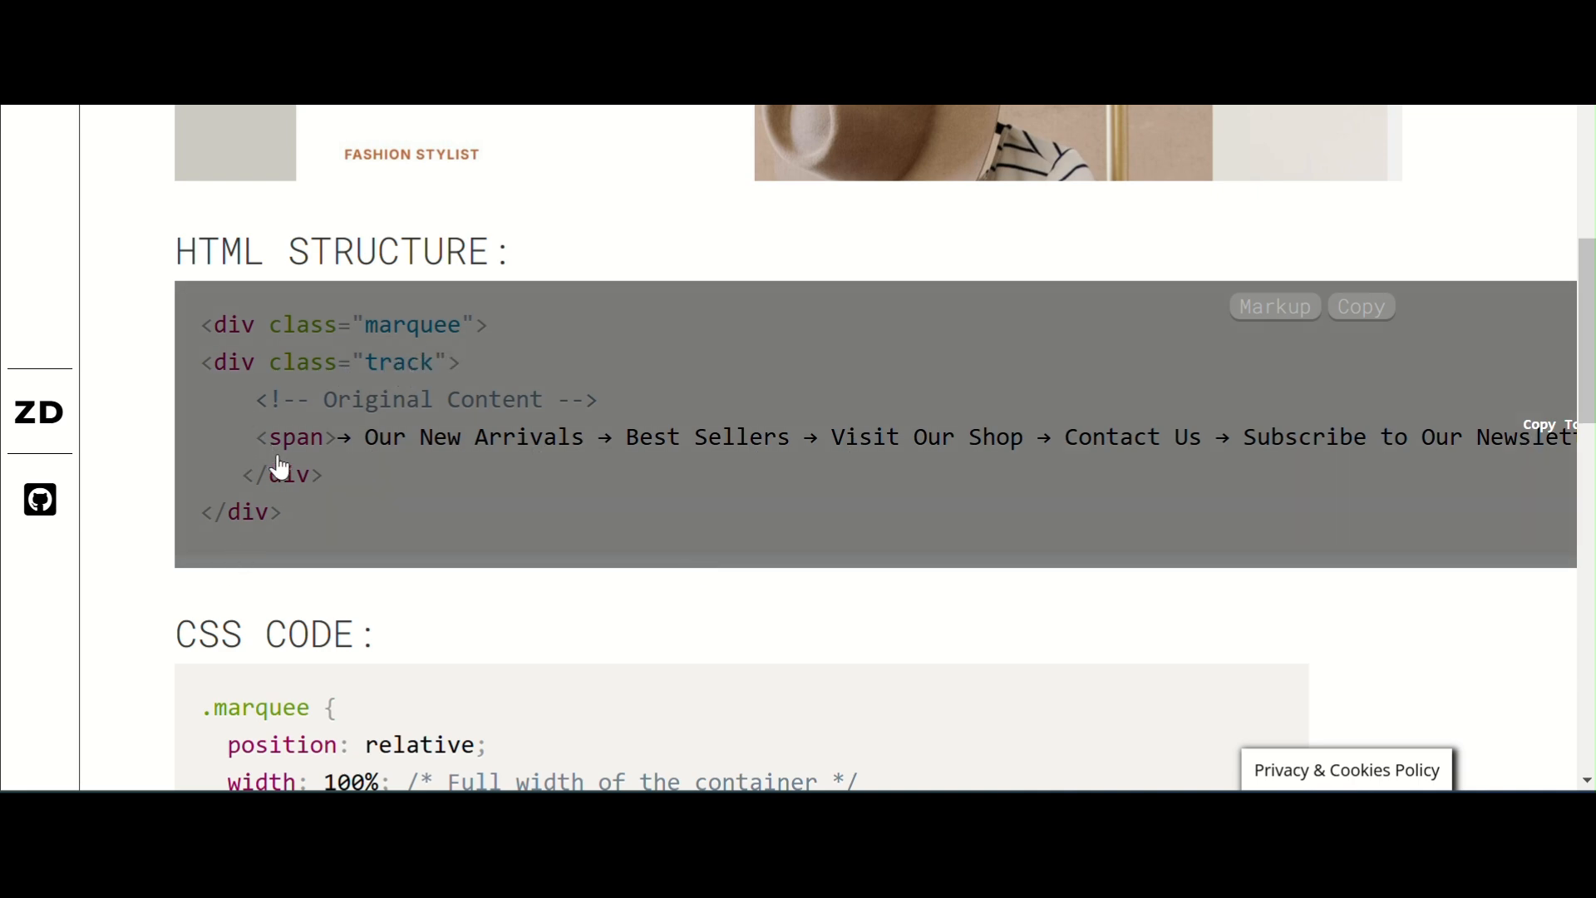
{"action": "scroll", "coordinate": [324, 455], "scroll_direction": "down", "scroll_amount": 6}
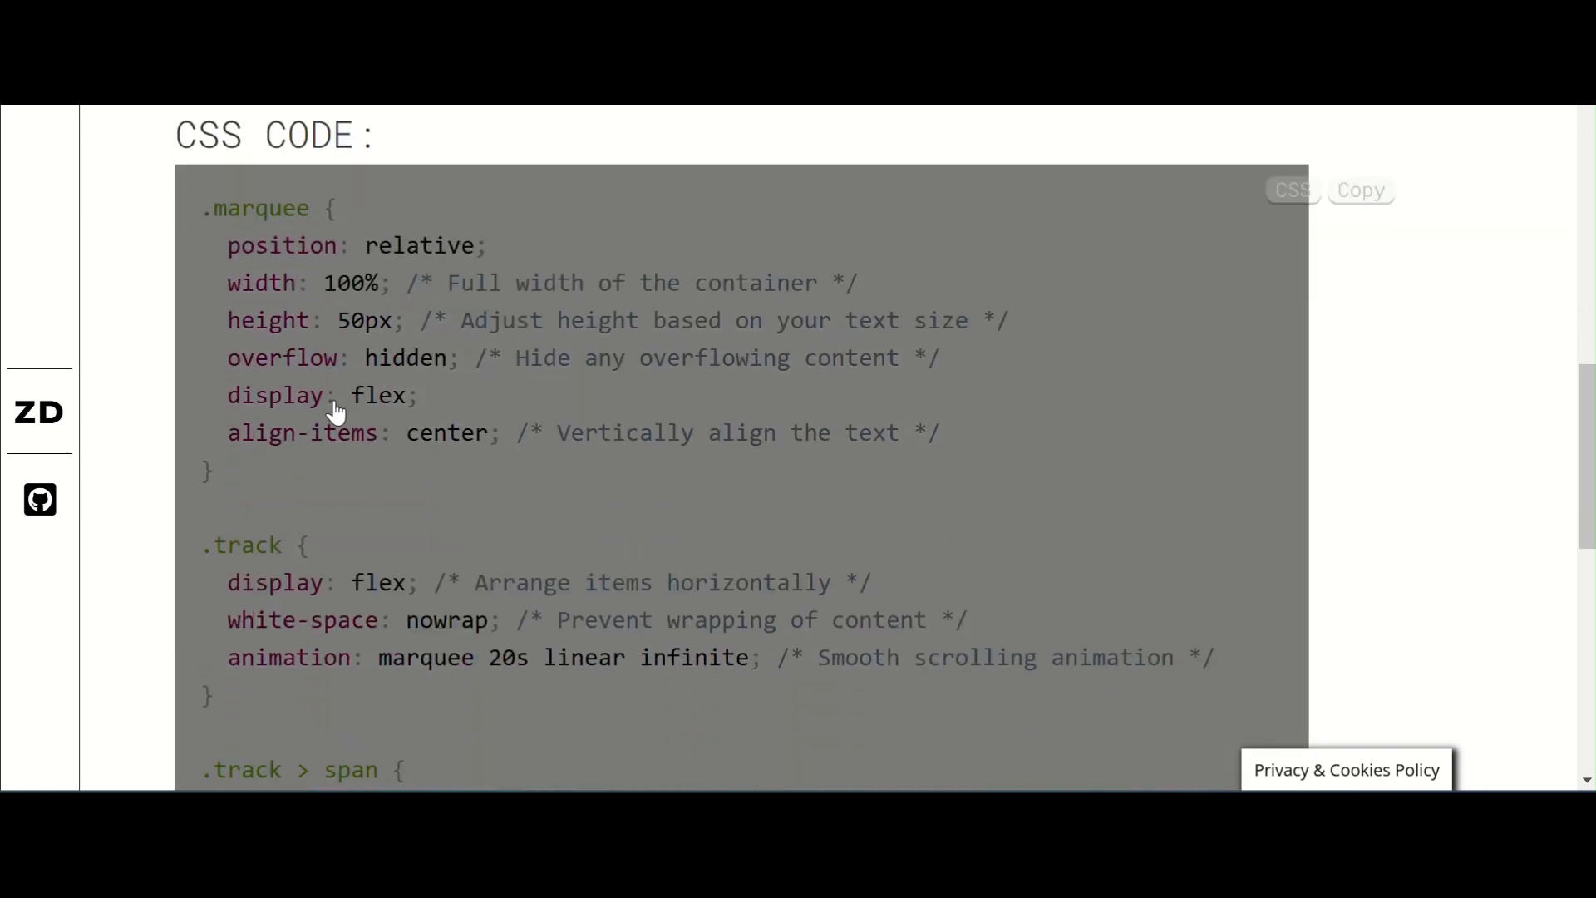
{"action": "scroll", "coordinate": [339, 431], "scroll_direction": "down", "scroll_amount": 10}
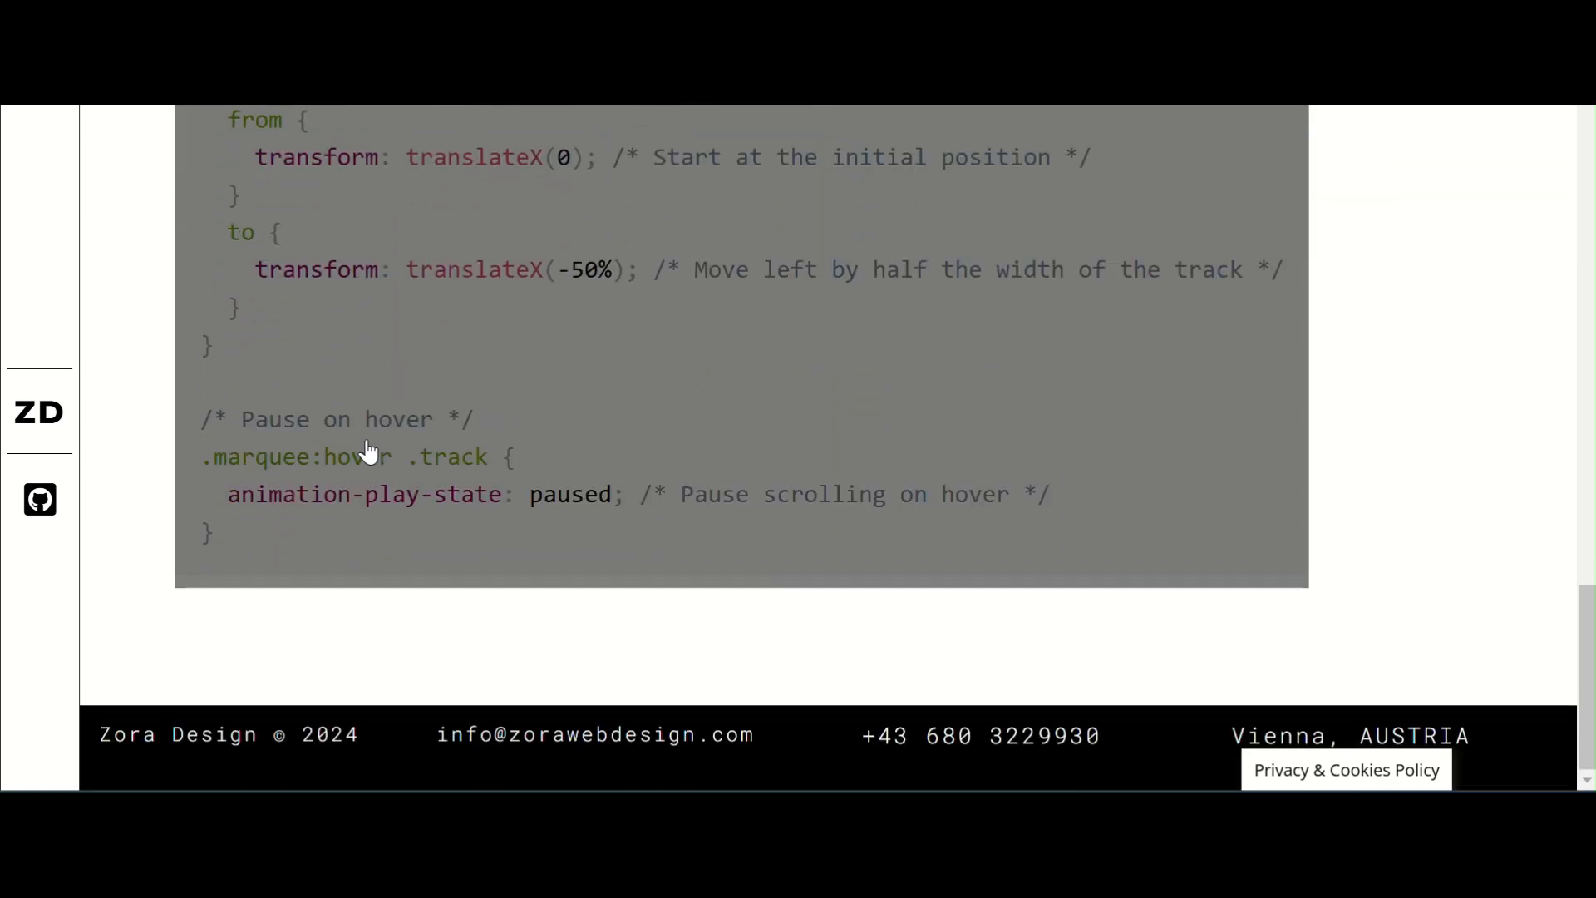
{"action": "scroll", "coordinate": [366, 453], "scroll_direction": "up", "scroll_amount": 8}
{"action": "scroll", "coordinate": [371, 452], "scroll_direction": "up", "scroll_amount": 10}
{"action": "scroll", "coordinate": [371, 457], "scroll_direction": "down", "scroll_amount": 9}
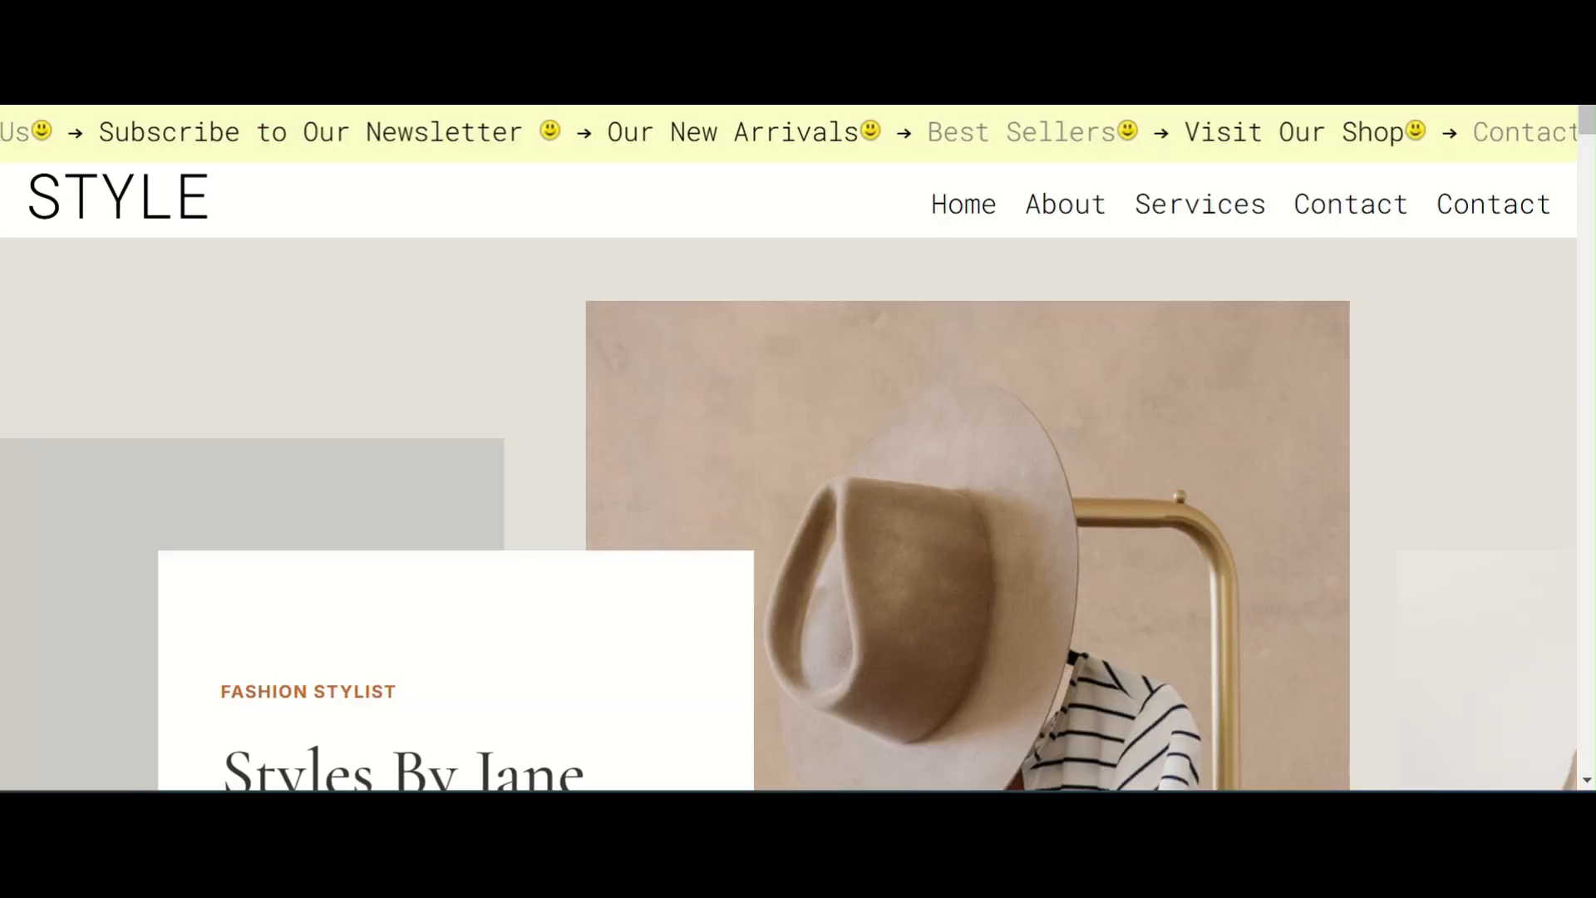
- Examine the demo page with the scrolling text bar above the STYLE header and the content sections below it
{"action": "scroll", "coordinate": [432, 206], "scroll_direction": "down", "scroll_amount": 3}
{"action": "scroll", "coordinate": [466, 206], "scroll_direction": "up", "scroll_amount": 3}
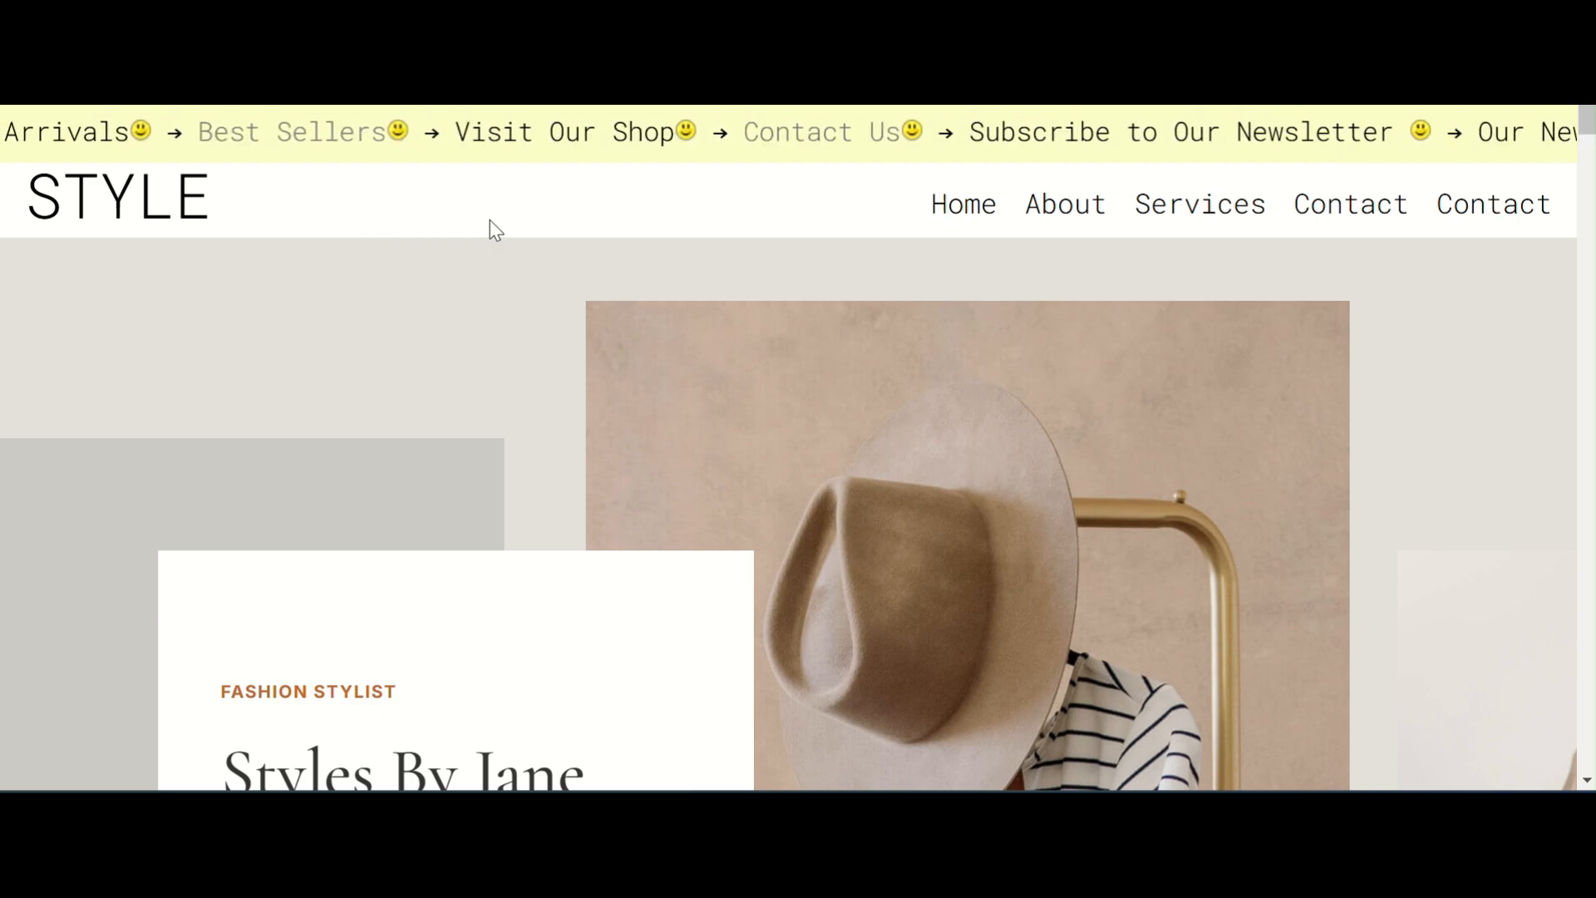
{"action": "scroll", "coordinate": [491, 219], "scroll_direction": "down", "scroll_amount": 3}
{"action": "scroll", "coordinate": [488, 230], "scroll_direction": "up", "scroll_amount": 3}
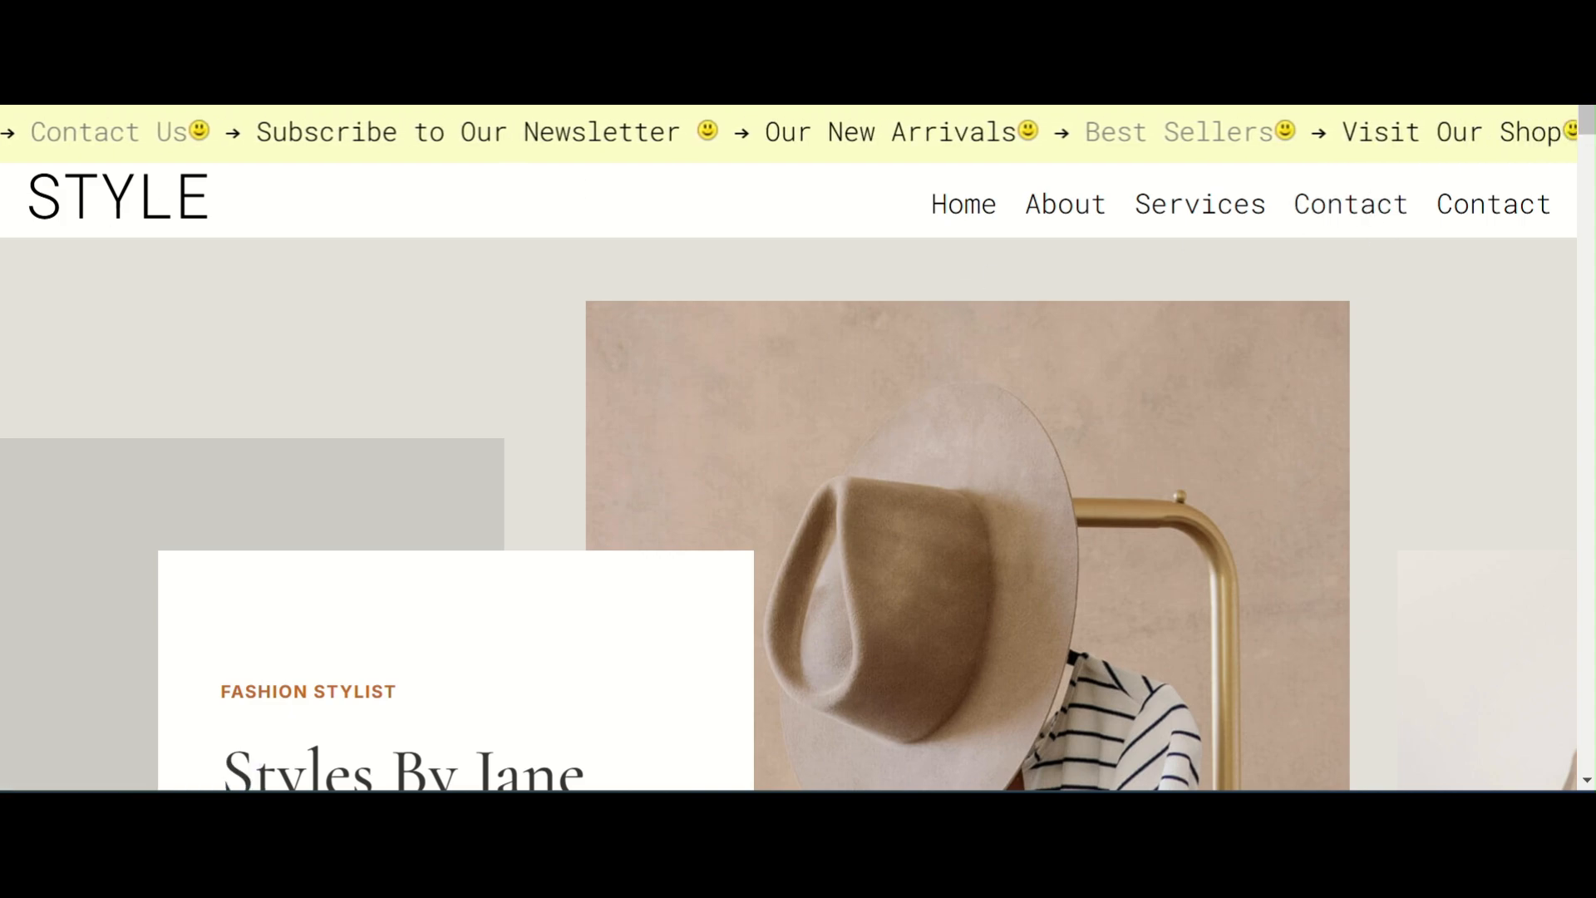
{"action": "scroll", "coordinate": [467, 278], "scroll_direction": "down", "scroll_amount": 10}
{"action": "scroll", "coordinate": [492, 327], "scroll_direction": "up", "scroll_amount": 3}
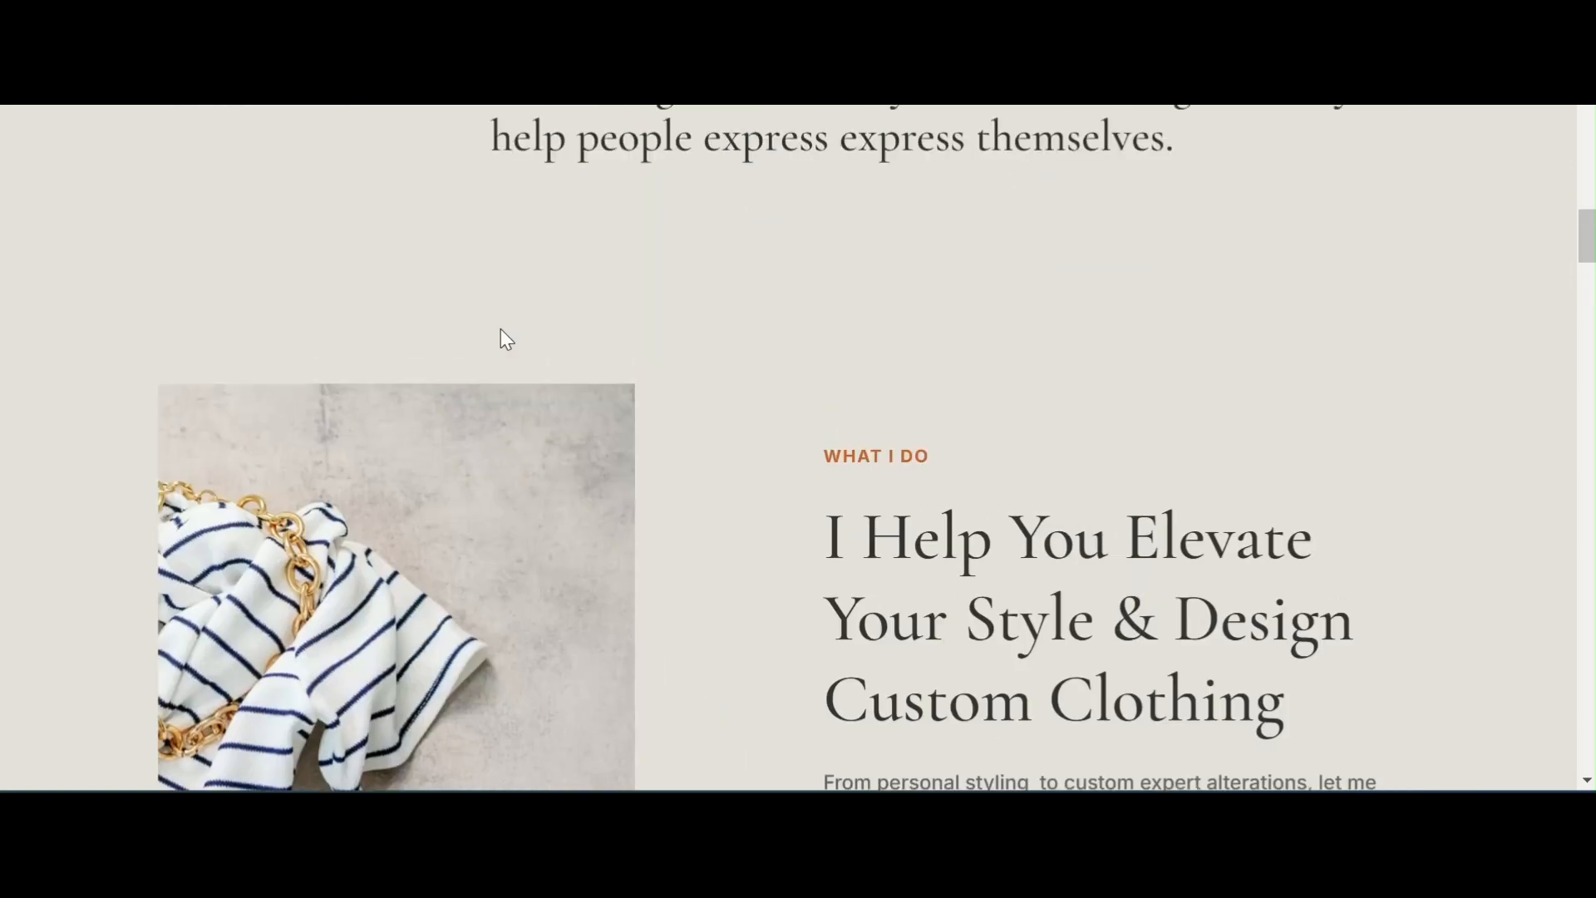
{"action": "scroll", "coordinate": [507, 332], "scroll_direction": "up", "scroll_amount": 8}
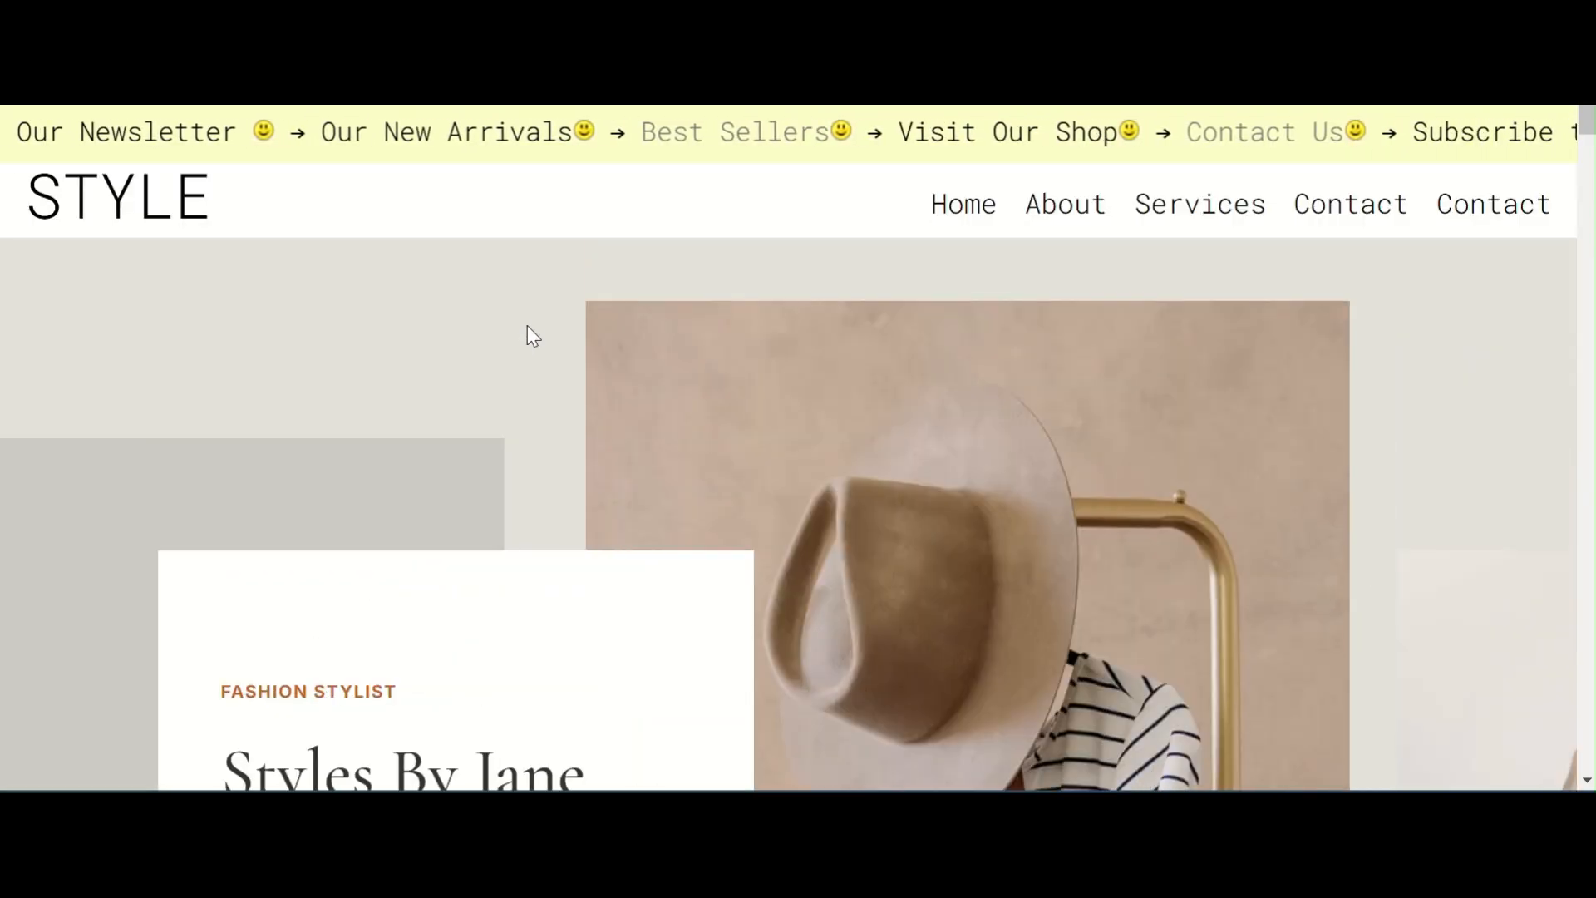
{"action": "scroll", "coordinate": [517, 328], "scroll_direction": "down", "scroll_amount": 8}
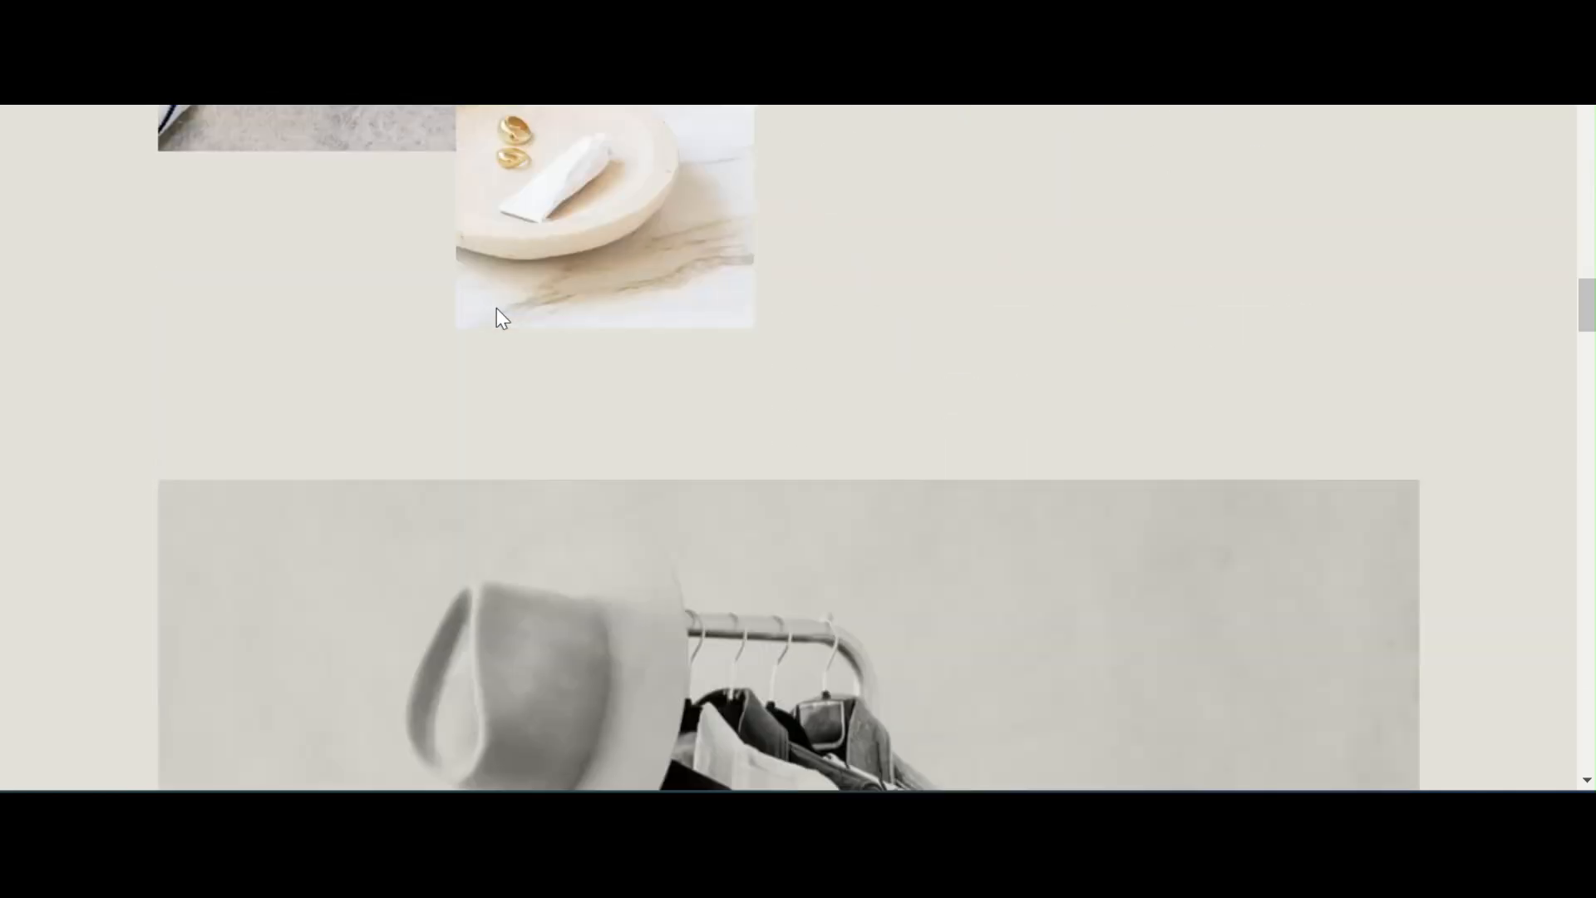
{"action": "scroll", "coordinate": [499, 303], "scroll_direction": "up", "scroll_amount": 8}
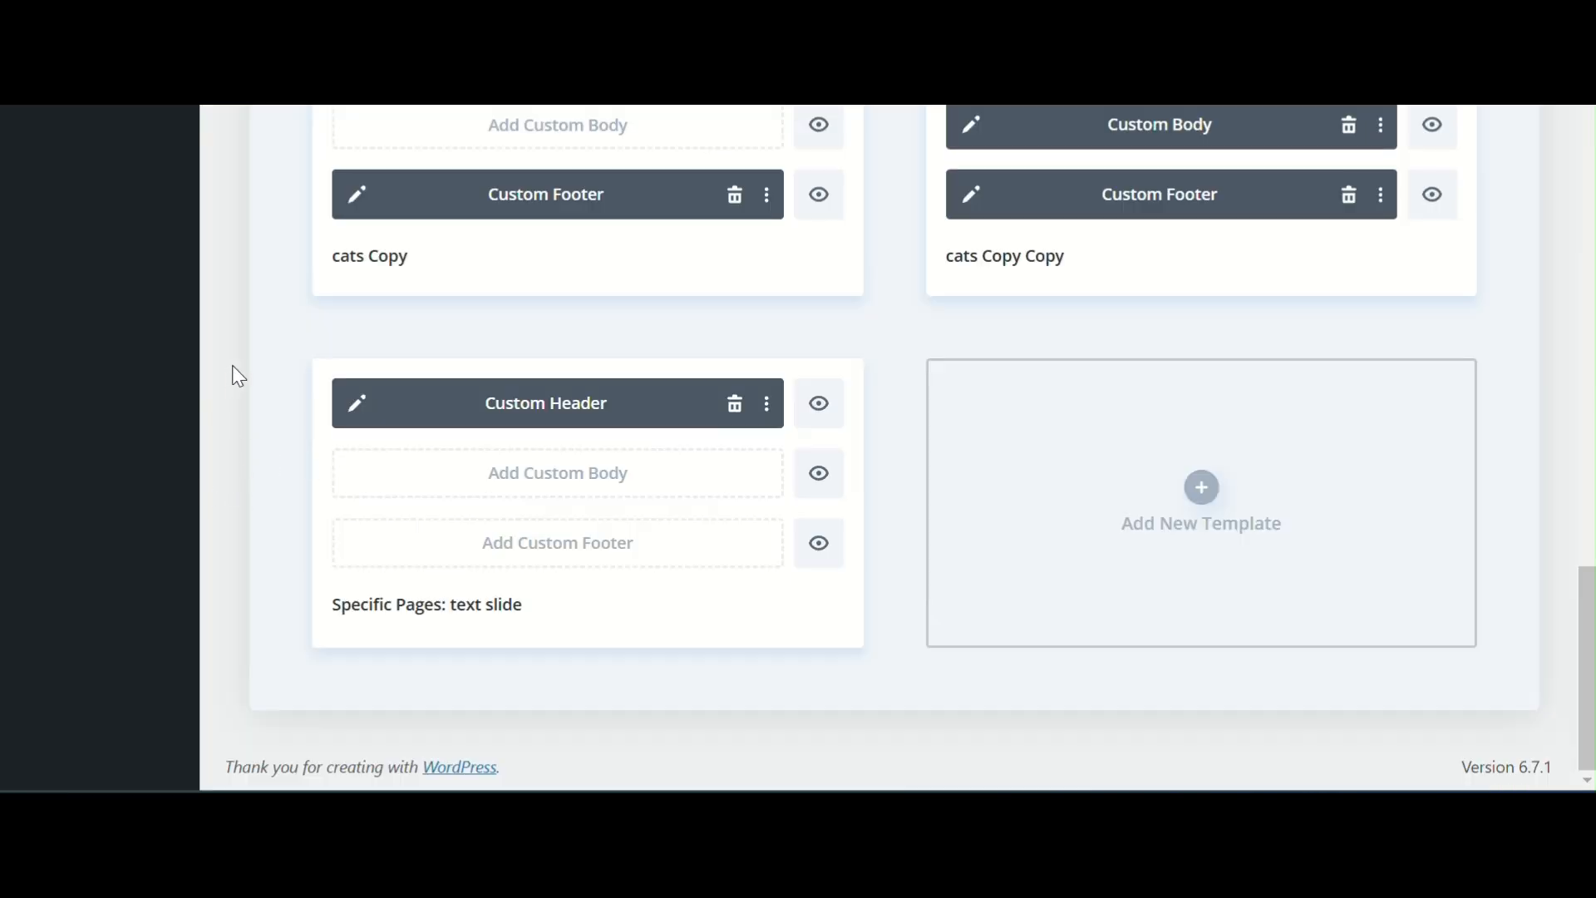
- Switch to the Divi Theme Builder and open the custom header of the "Specific Pages: text slide" template for editing
{"action": "scroll", "coordinate": [238, 379], "scroll_direction": "up", "scroll_amount": 3}
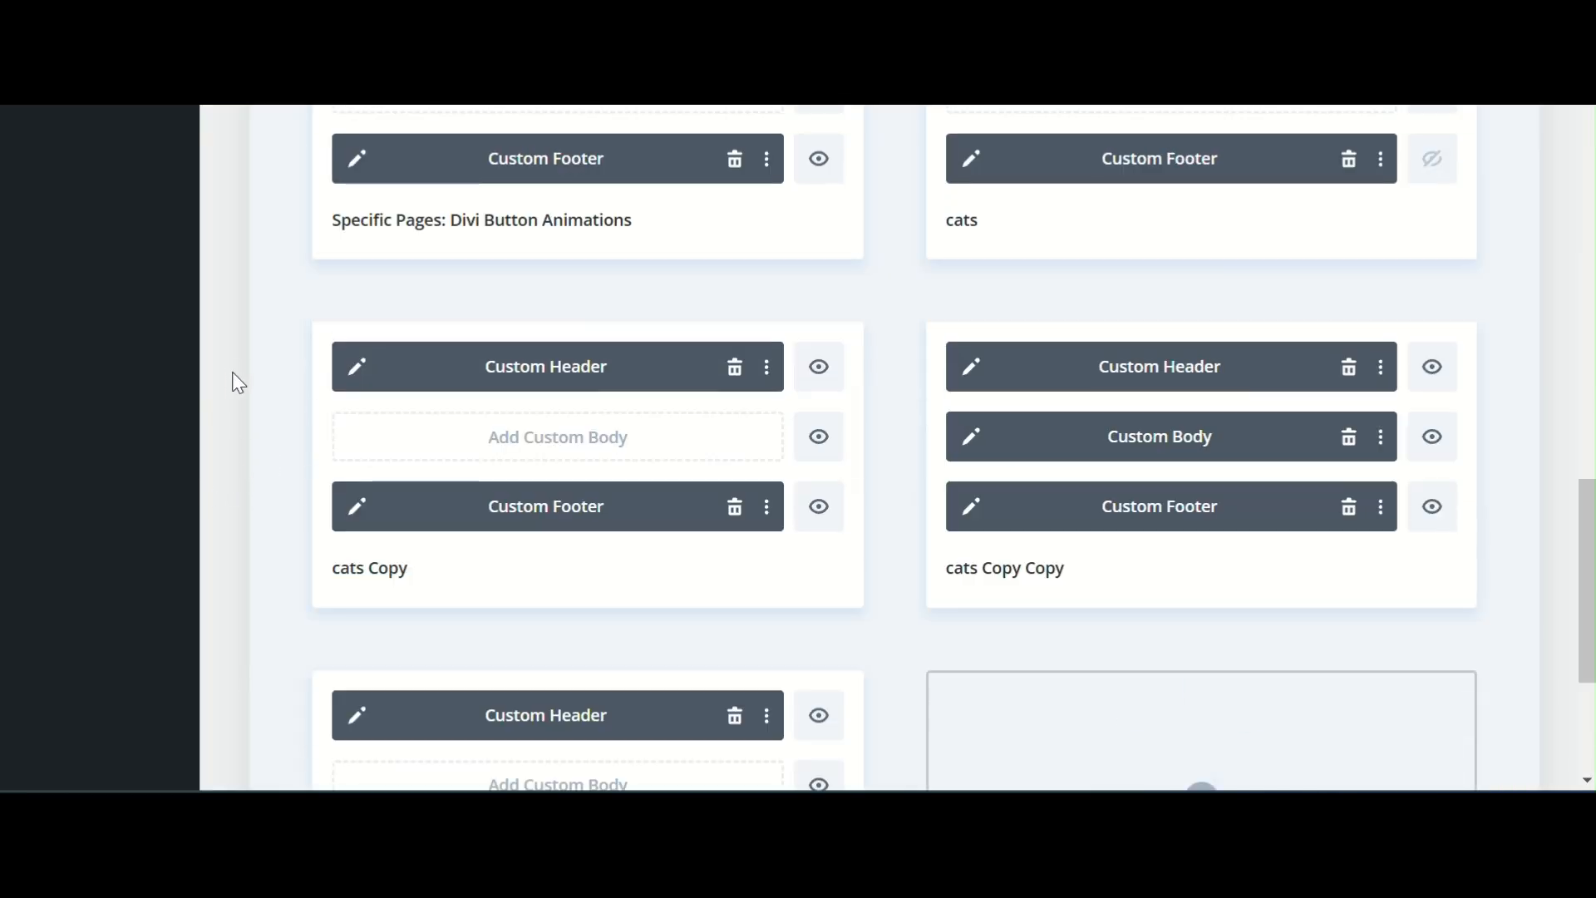
{"action": "scroll", "coordinate": [232, 383], "scroll_direction": "down", "scroll_amount": 5}
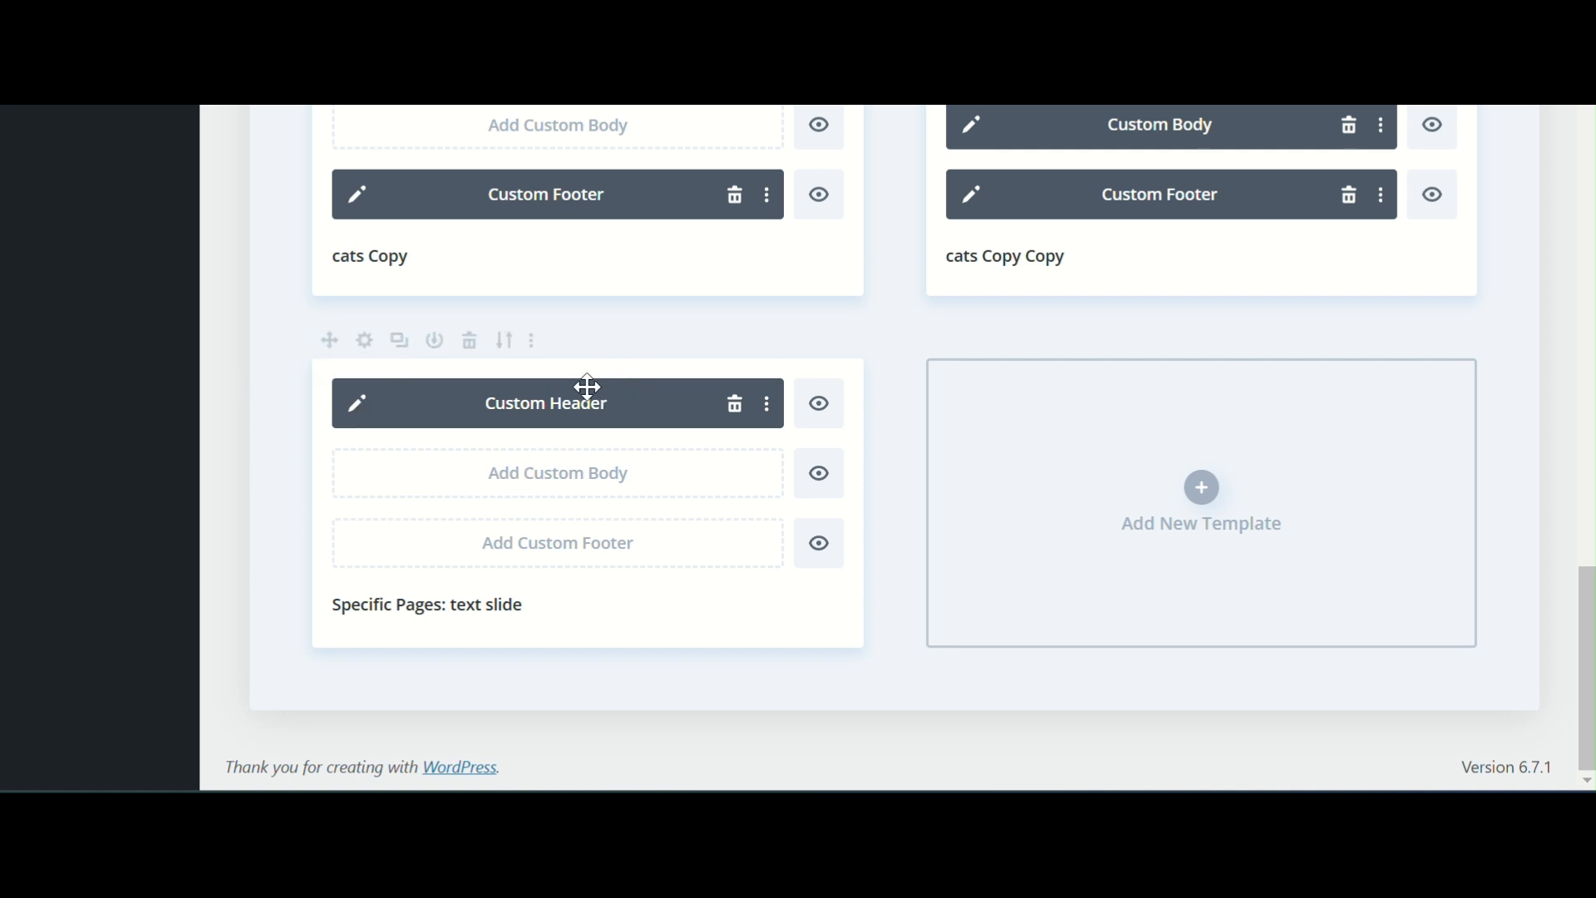
{"action": "left_click", "coordinate": [402, 405]}
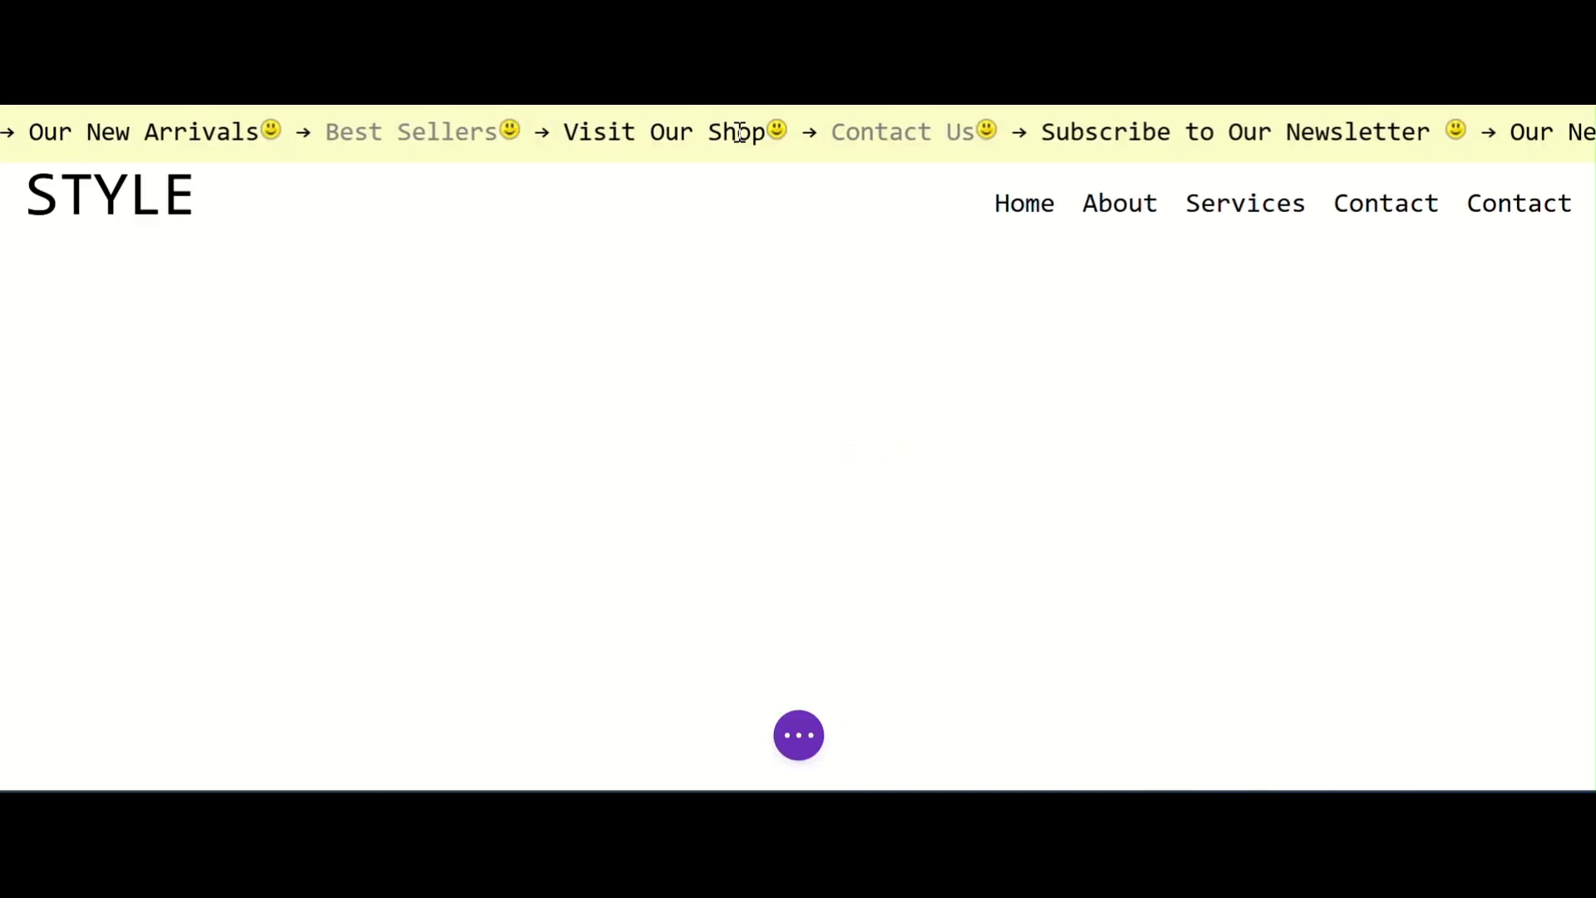
- Delete all the custom CSS from the header template's settings and apply the change
{"action": "left_click", "coordinate": [798, 735]}
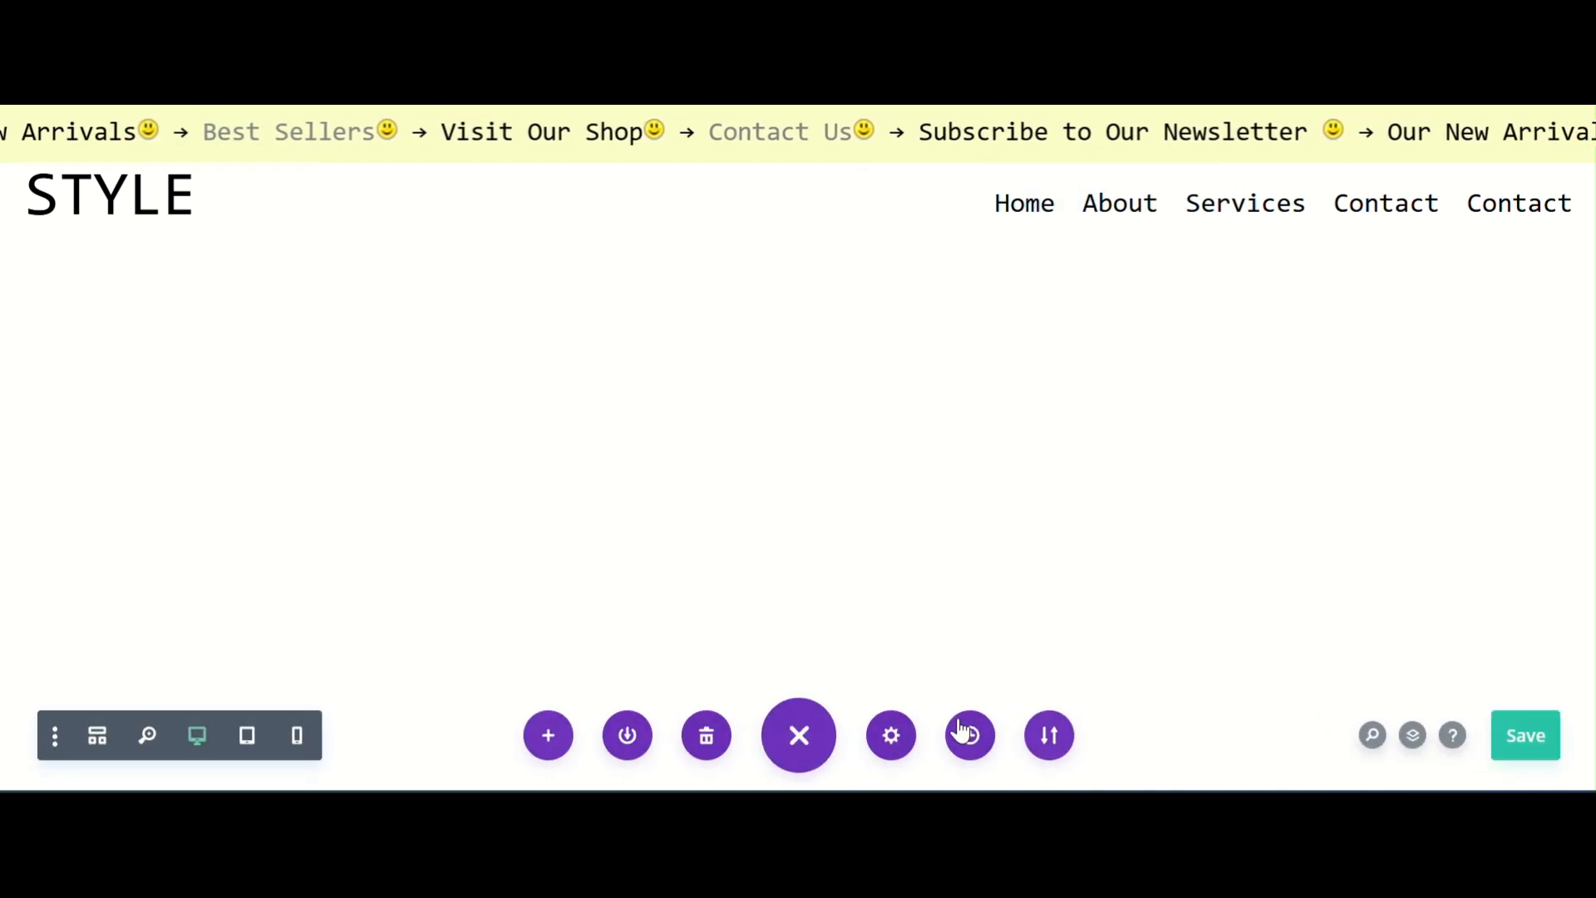
{"action": "left_click", "coordinate": [890, 737]}
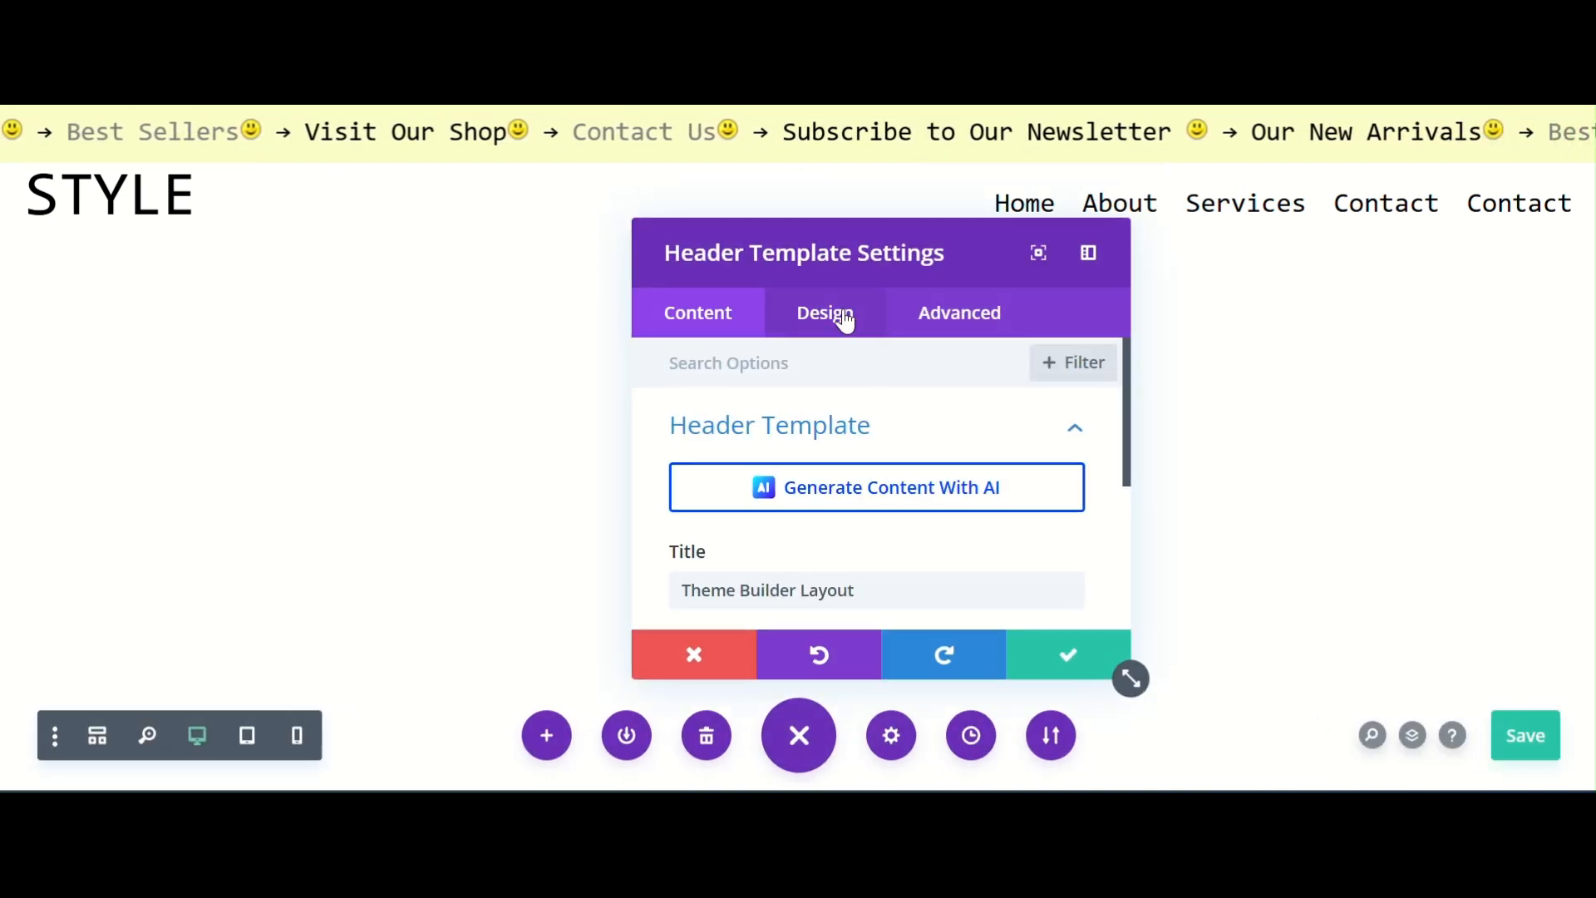
{"action": "left_click", "coordinate": [965, 315]}
{"action": "left_click", "coordinate": [843, 431]}
{"action": "left_click", "coordinate": [792, 567]}
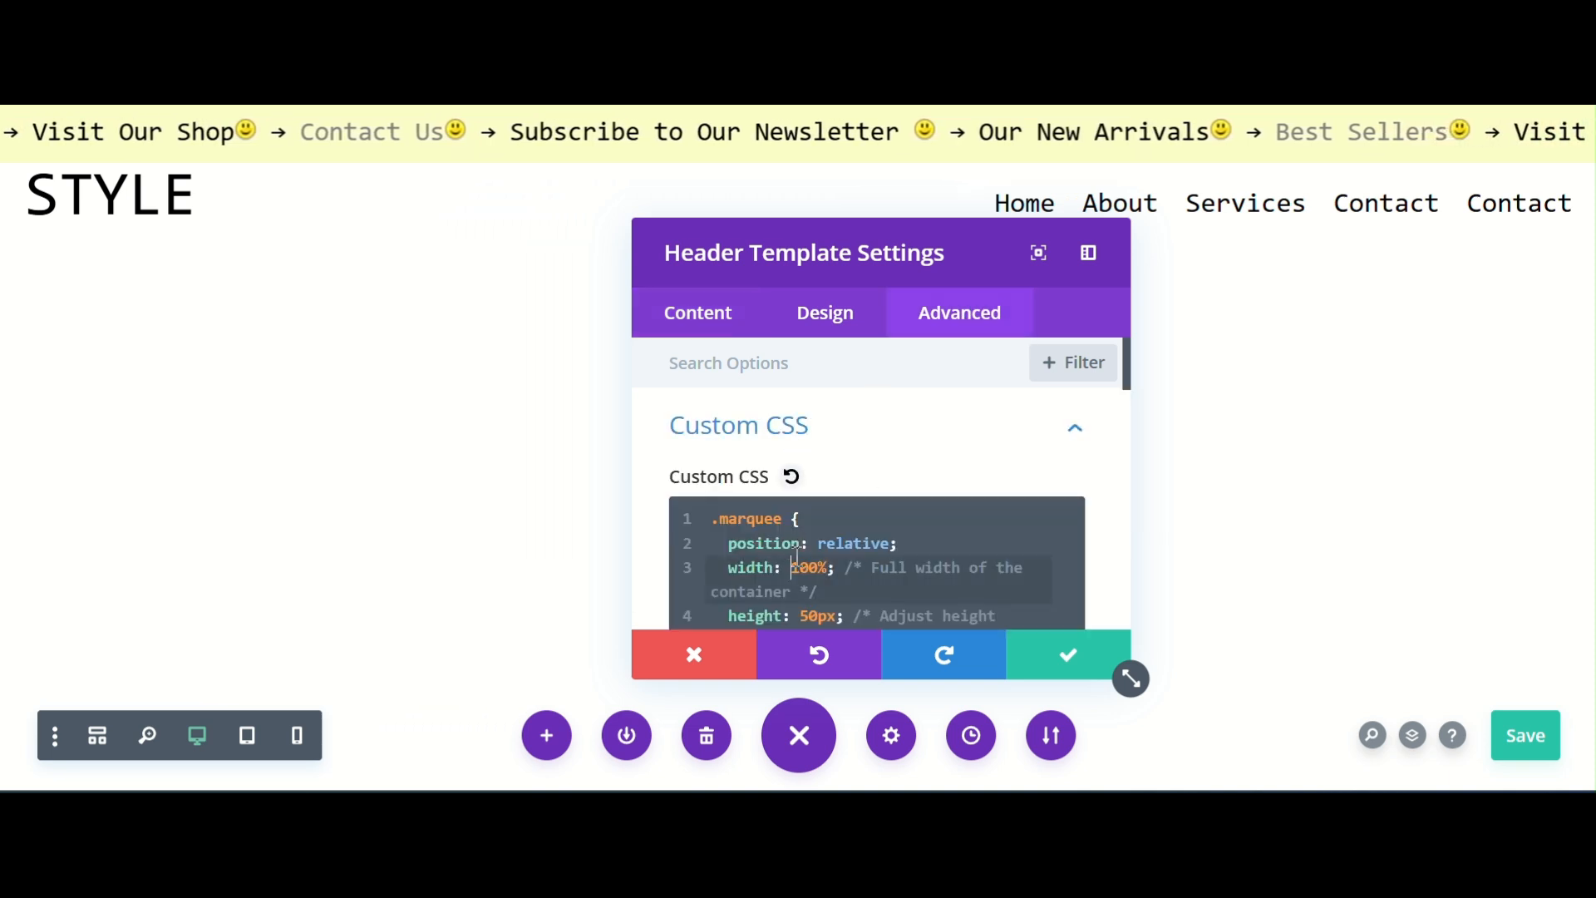
{"action": "key", "text": "ctrl+a"}
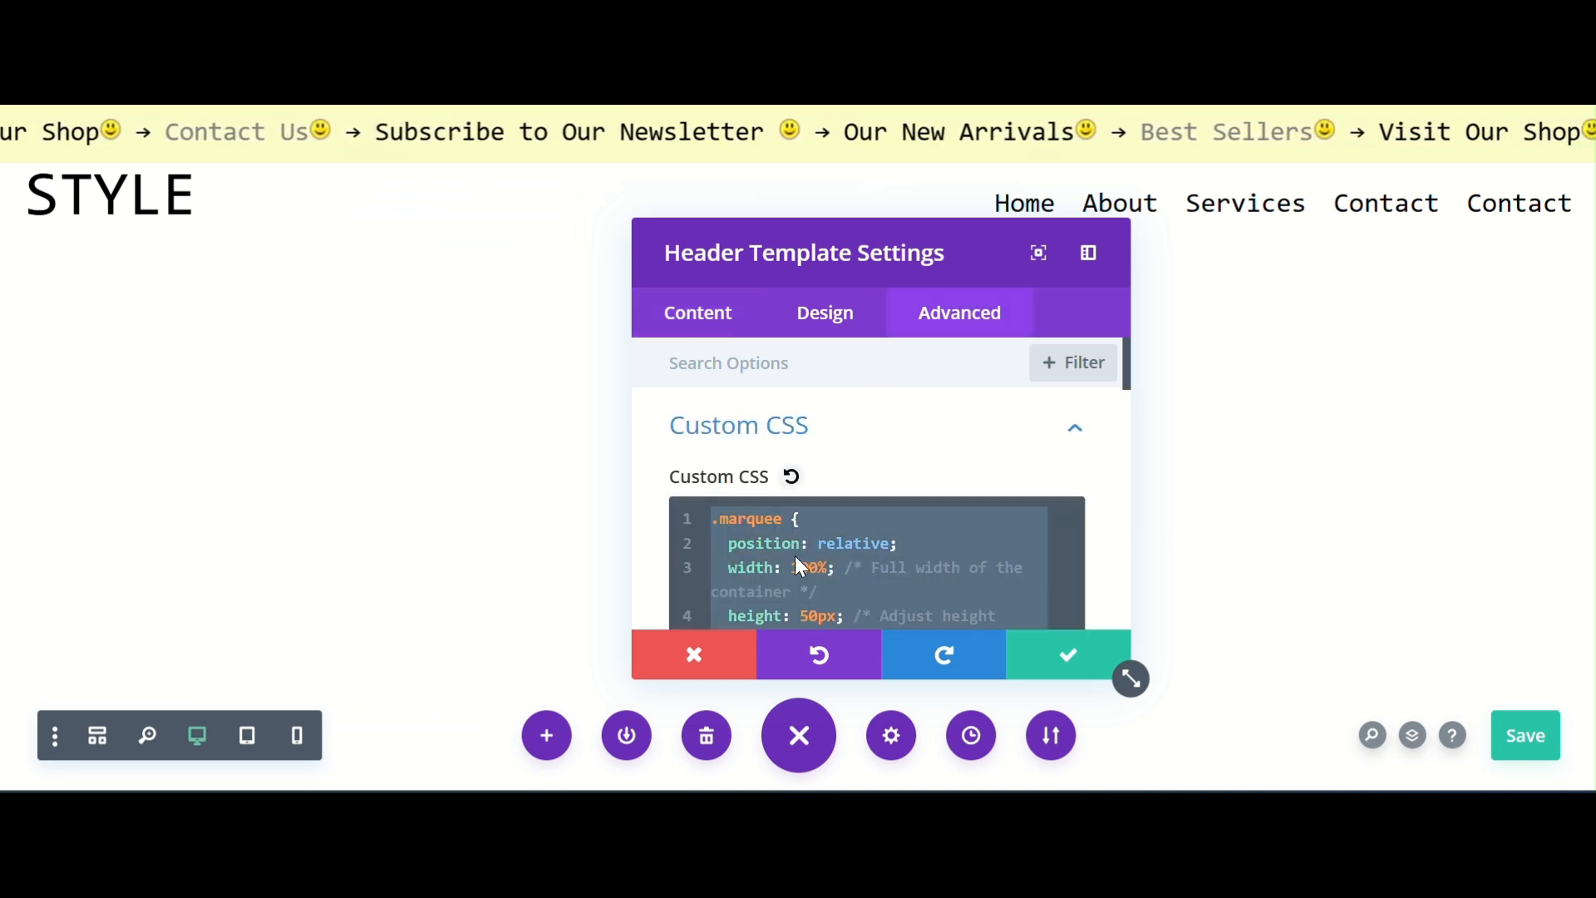
{"action": "key", "text": "BackSpace"}
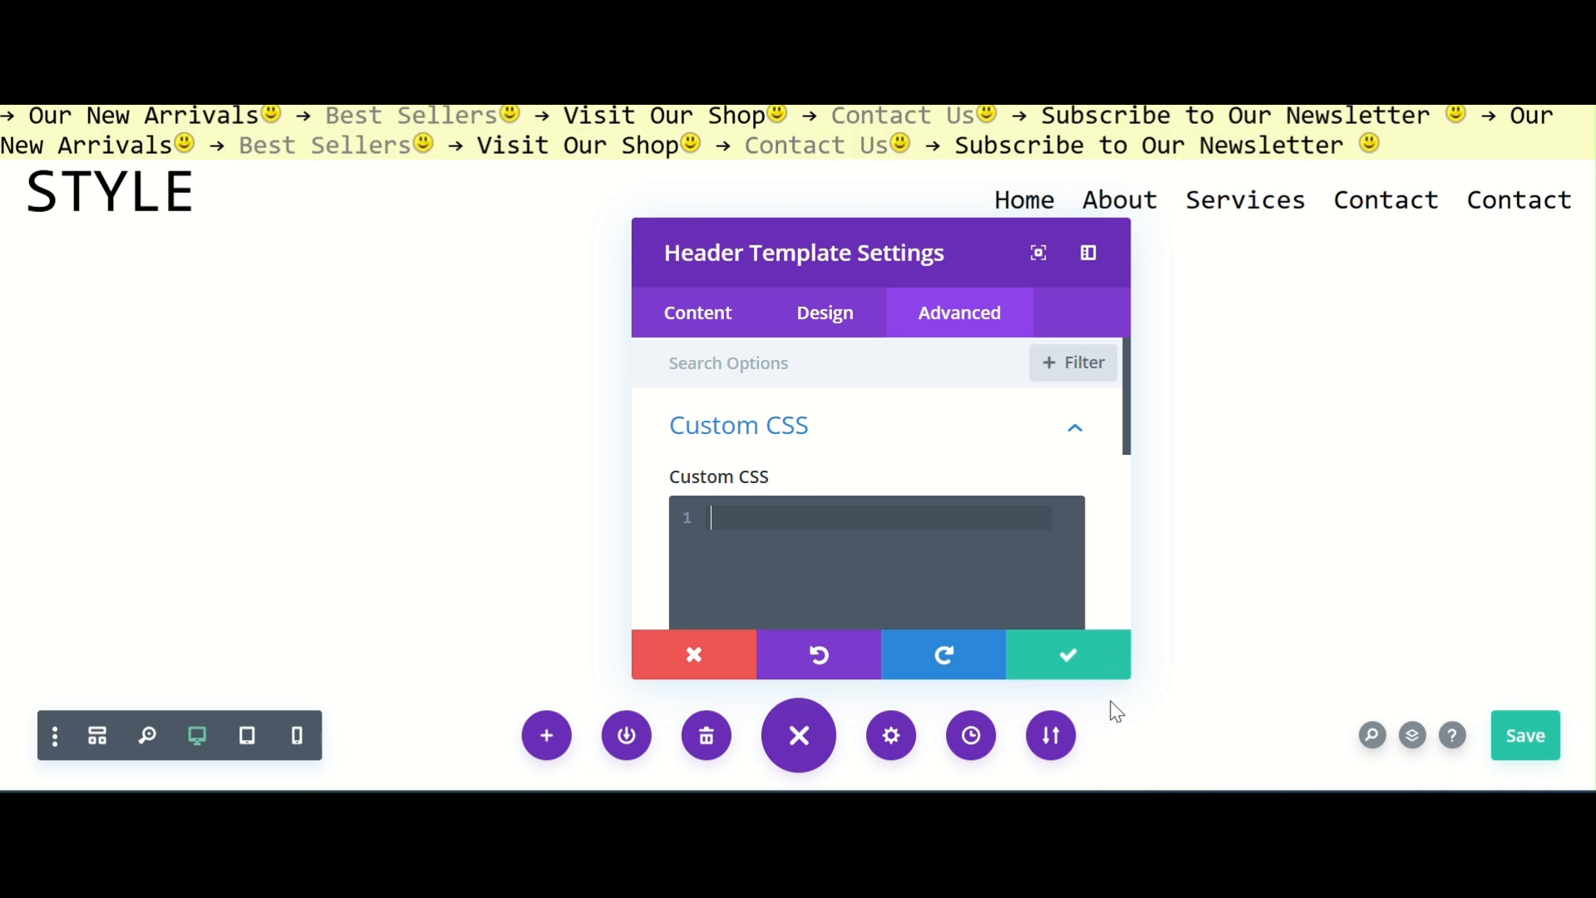
{"action": "left_click", "coordinate": [1070, 659]}
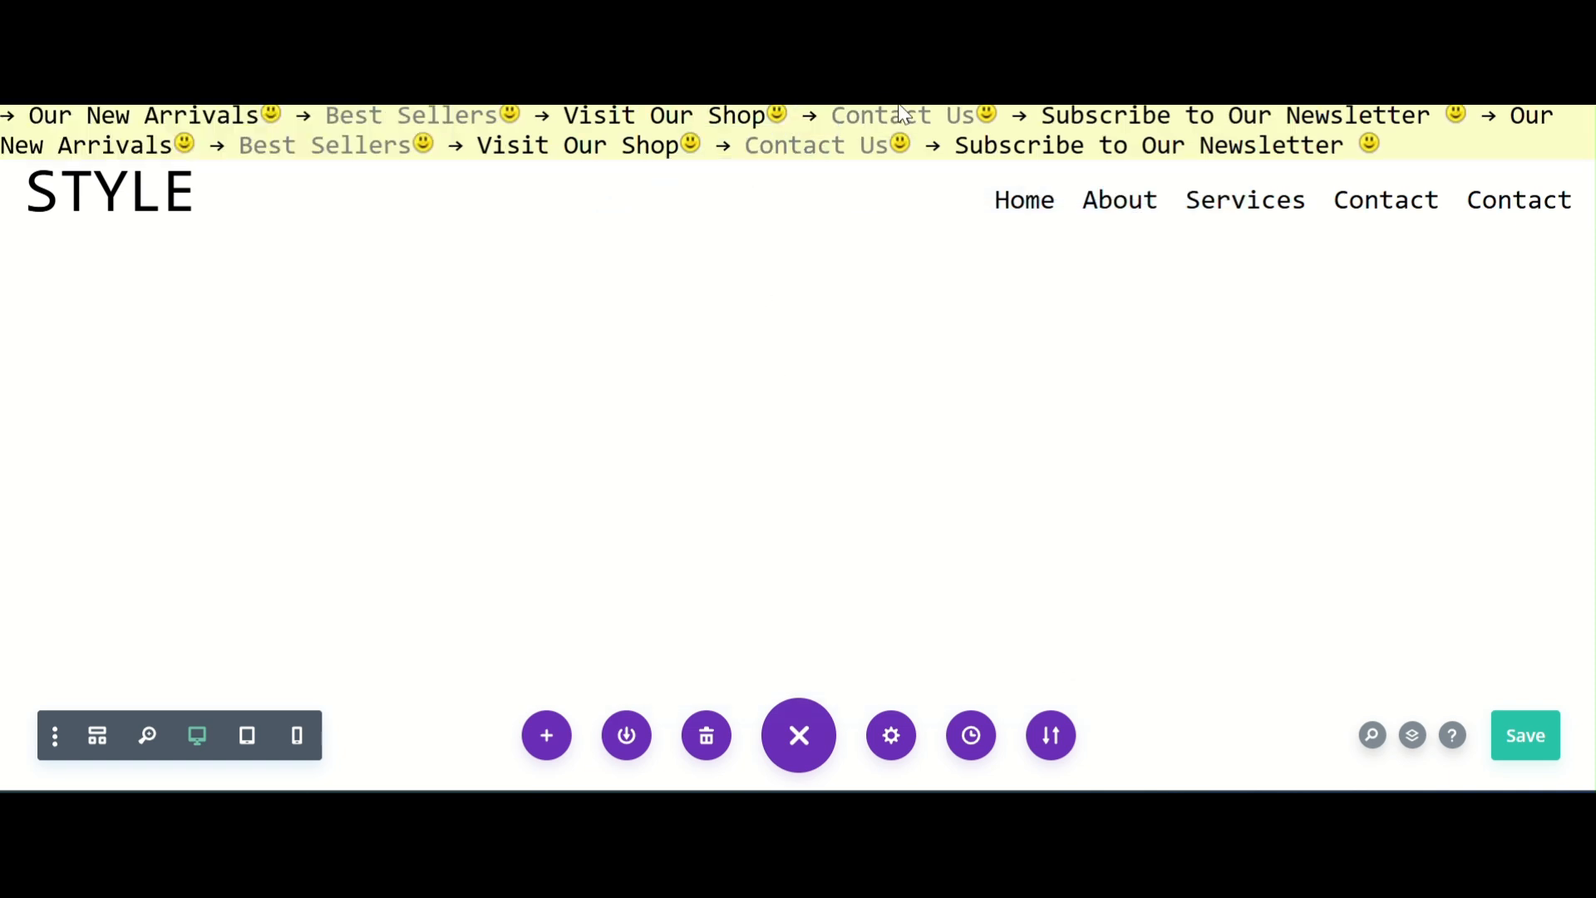
- Insert a regular section below the STYLE header and menu without adding a row
{"action": "scroll", "coordinate": [914, 341], "scroll_direction": "down", "scroll_amount": 1}
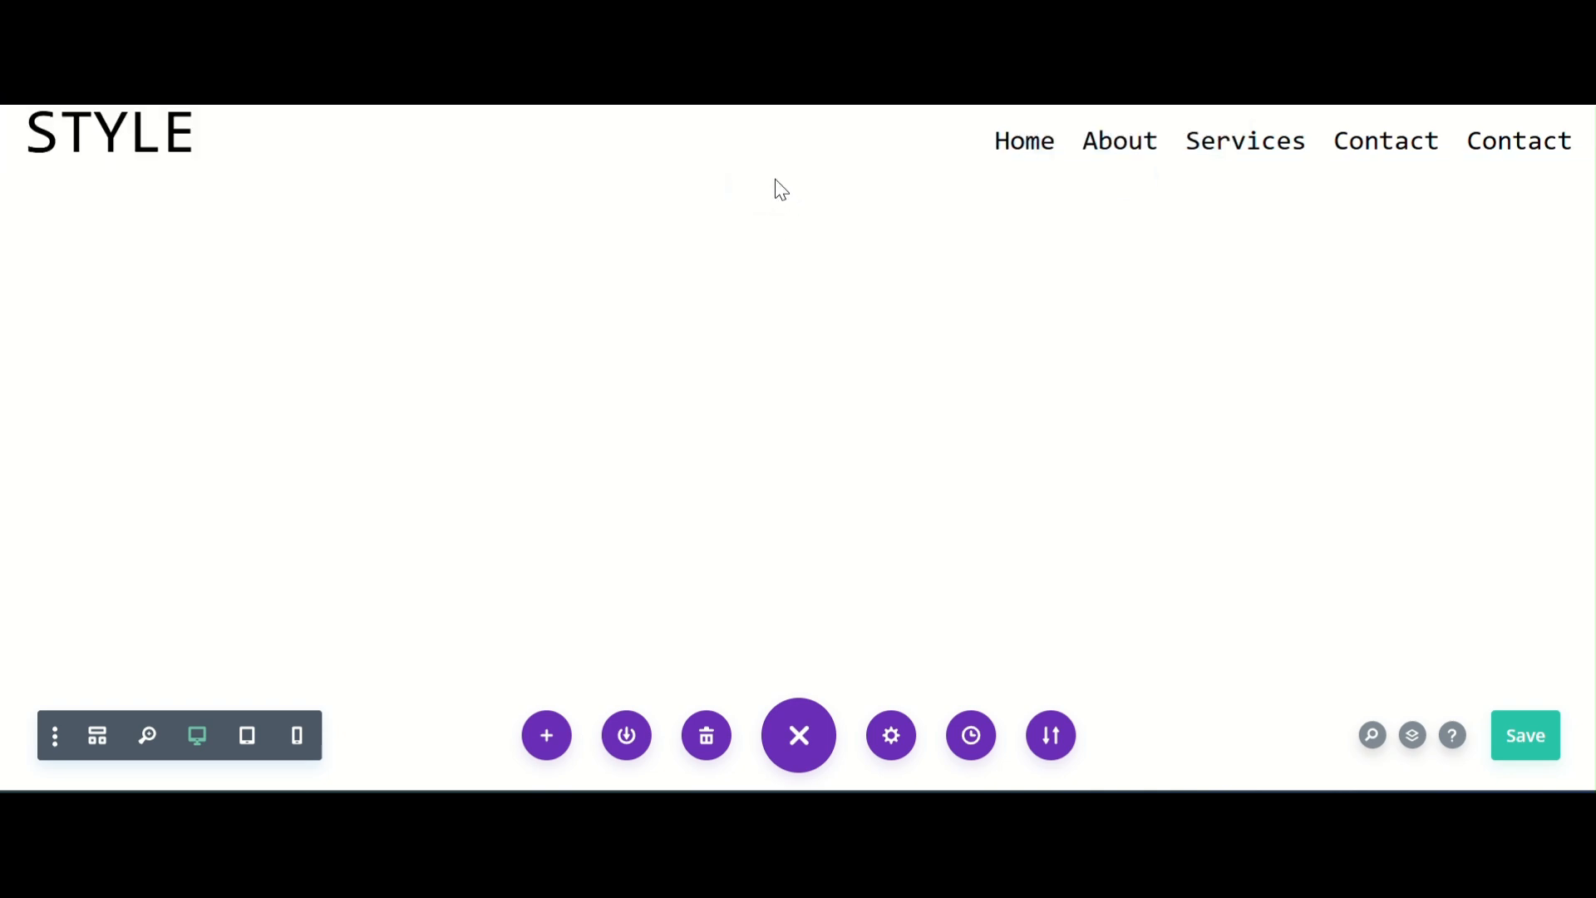
{"action": "left_click", "coordinate": [760, 176]}
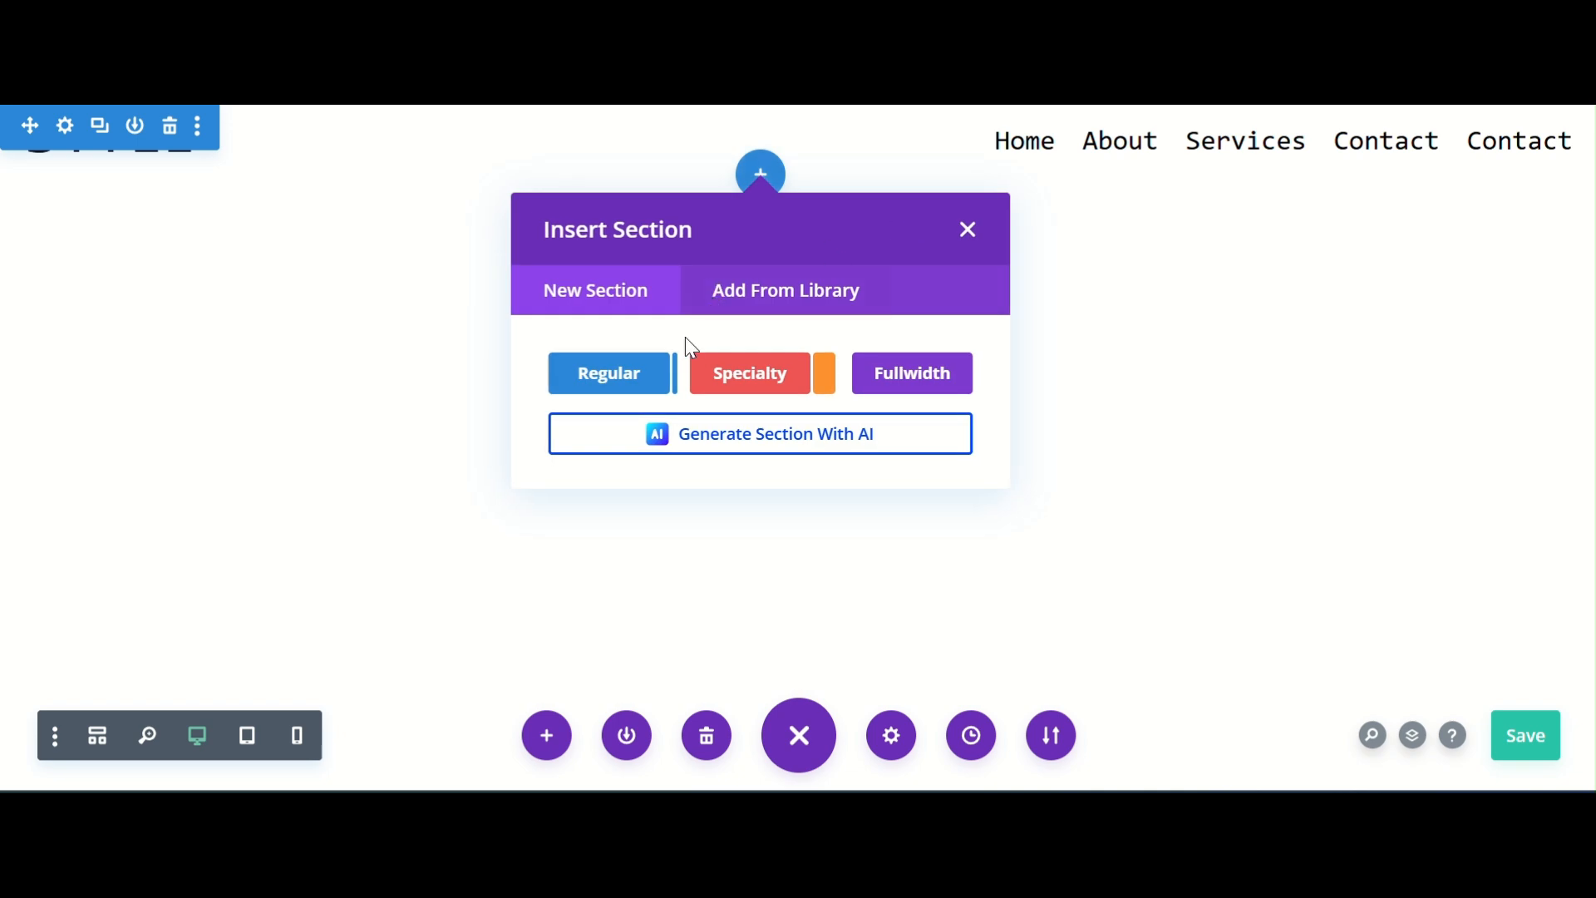
{"action": "left_click", "coordinate": [581, 384]}
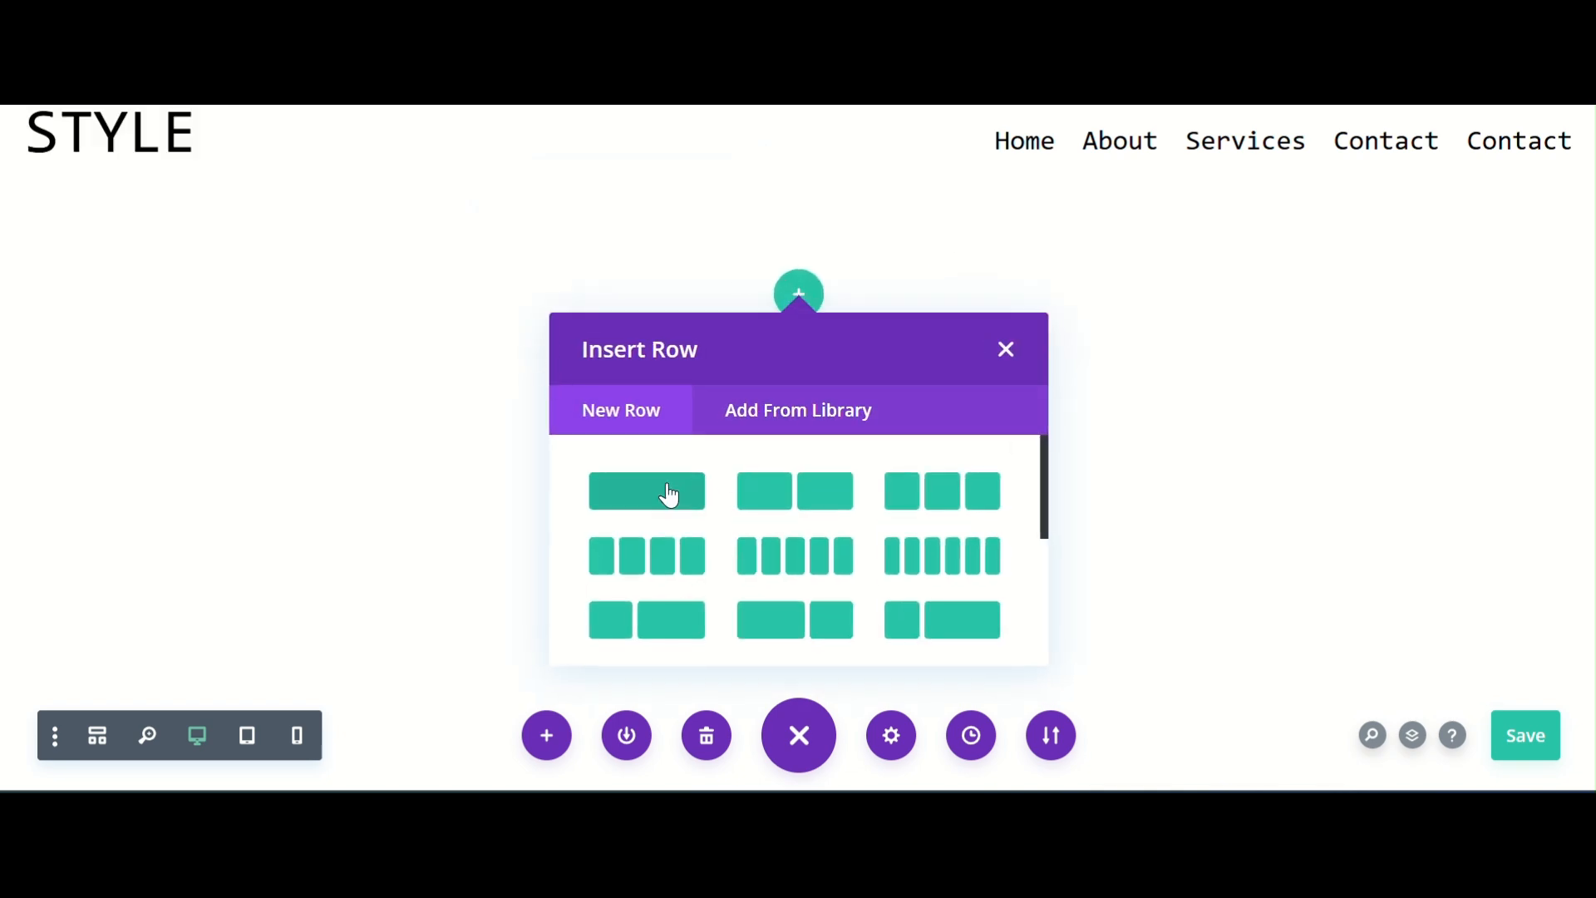
{"action": "left_click", "coordinate": [301, 270]}
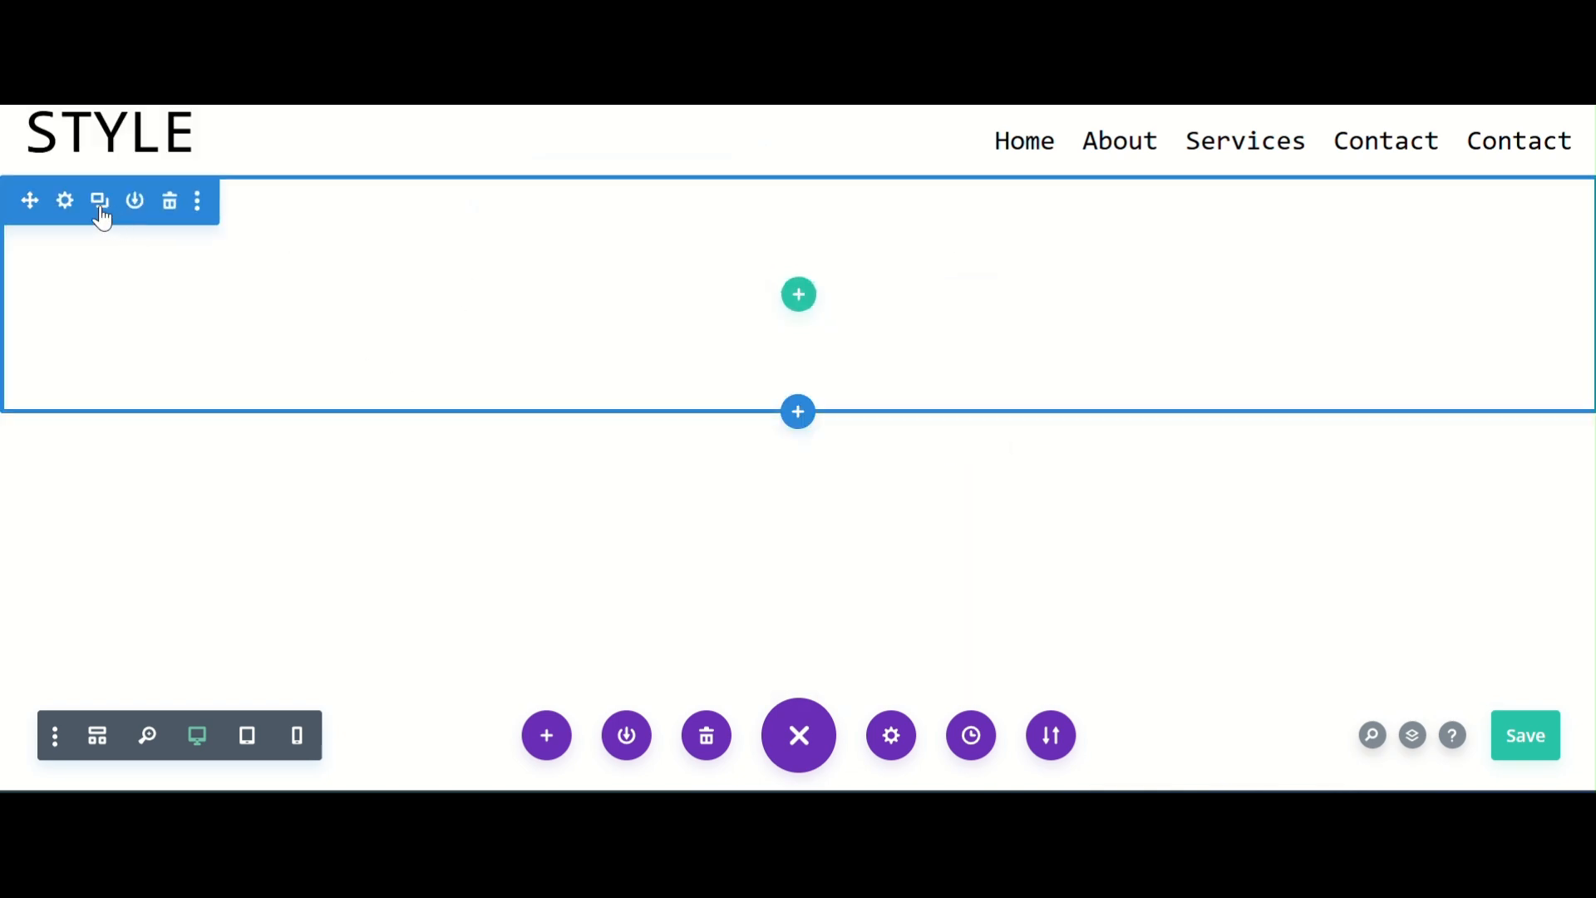
- Set the new section's linked top and bottom padding to 0px and its linked top and bottom margin to 0
{"action": "left_click", "coordinate": [67, 202]}
{"action": "left_click", "coordinate": [842, 355]}
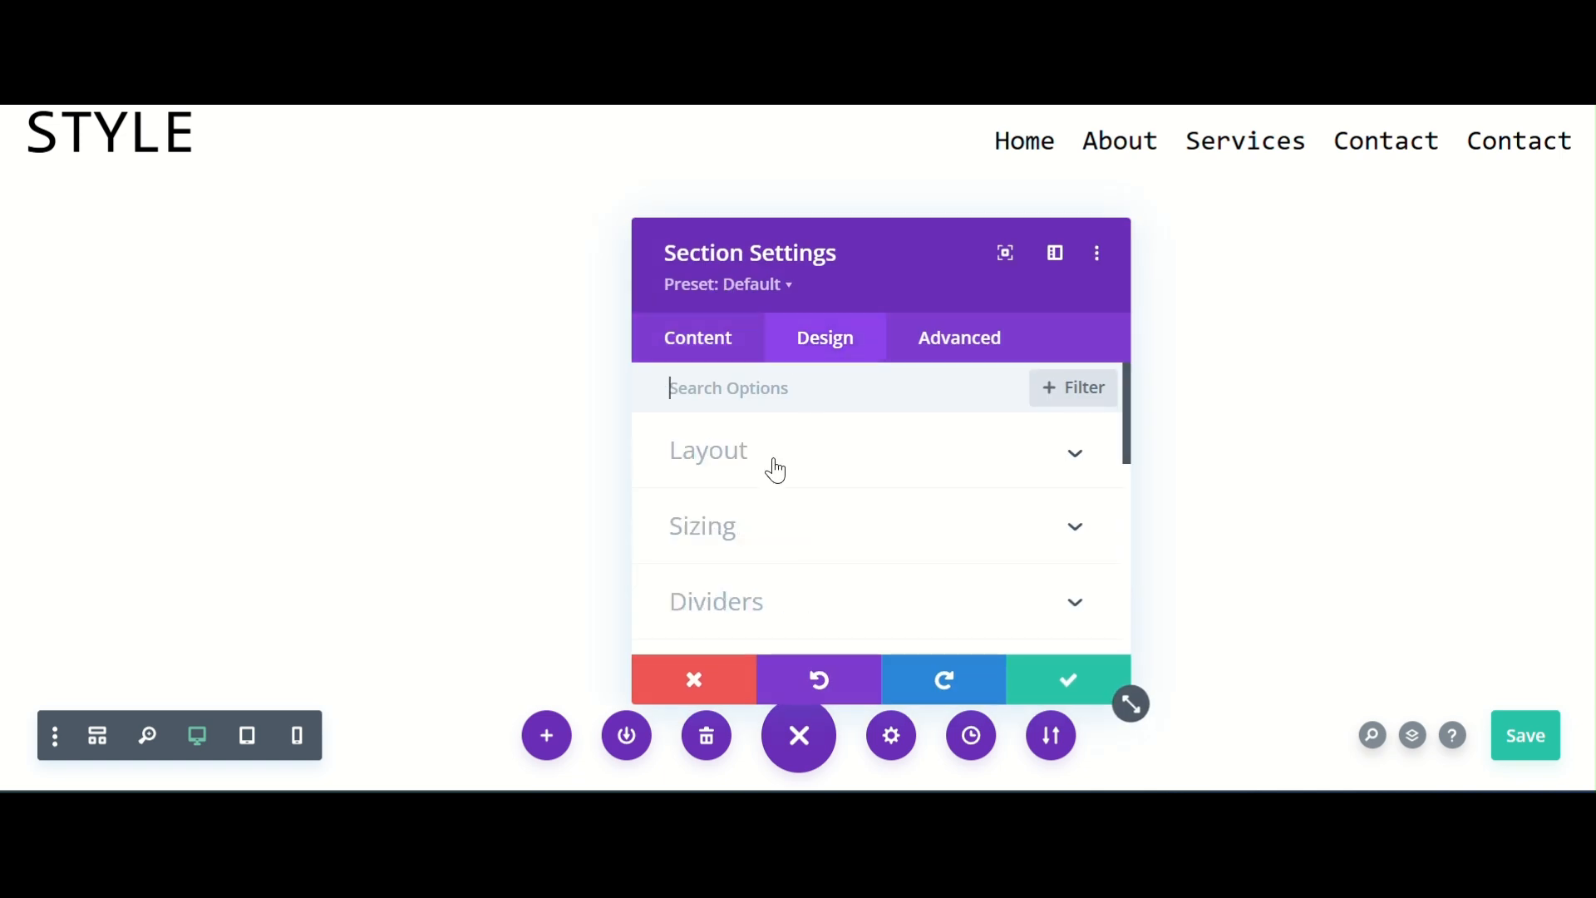
{"action": "scroll", "coordinate": [860, 506], "scroll_direction": "down", "scroll_amount": 3}
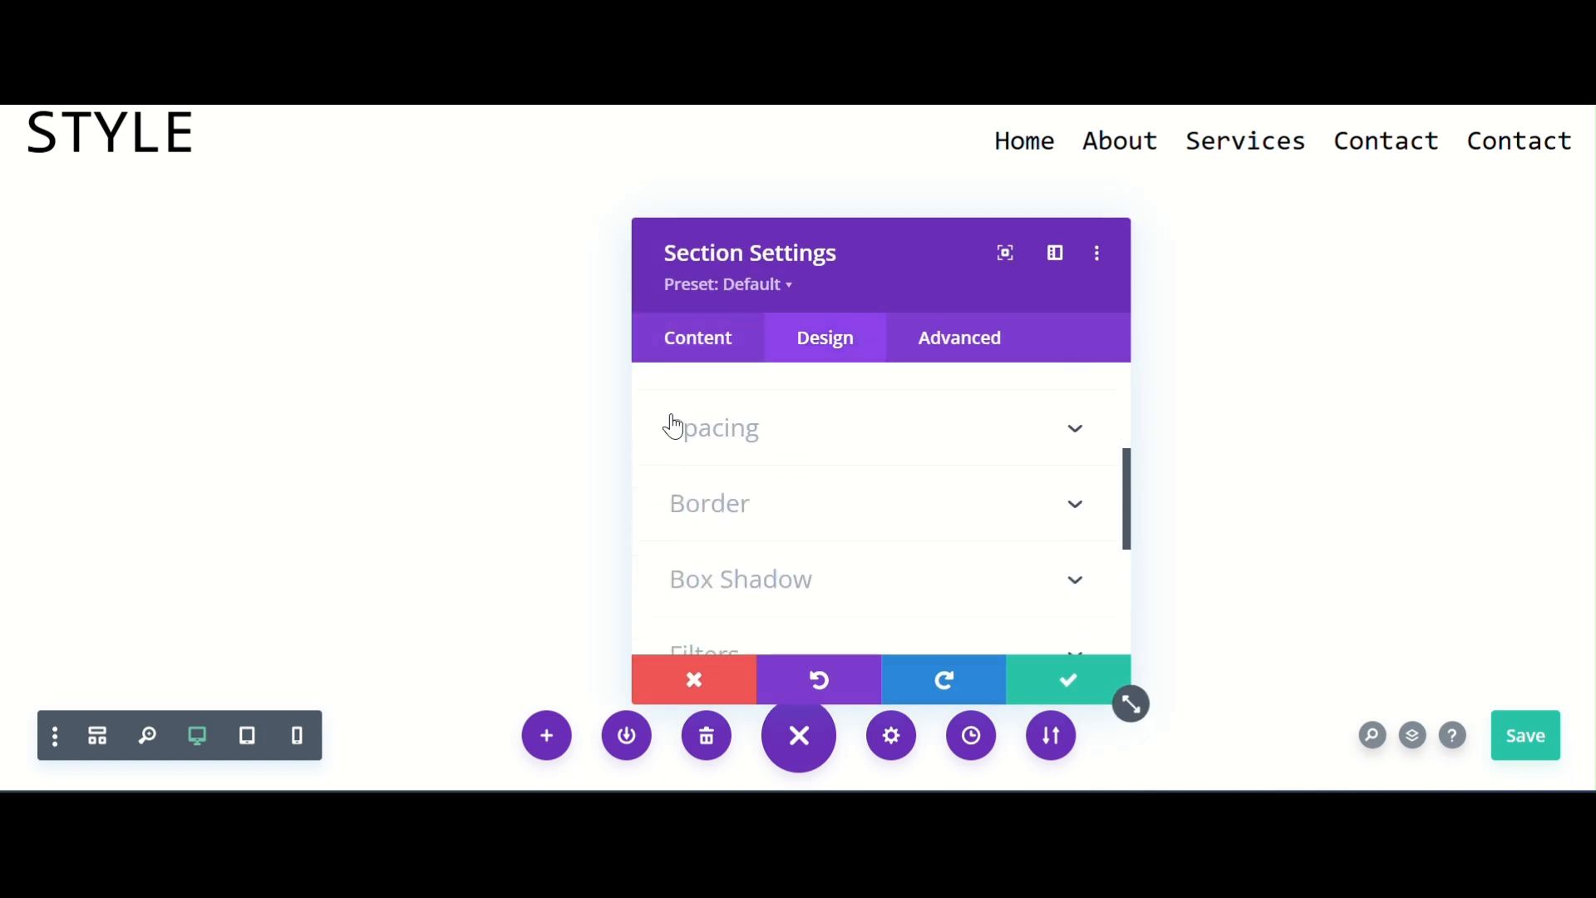
{"action": "left_click", "coordinate": [786, 449]}
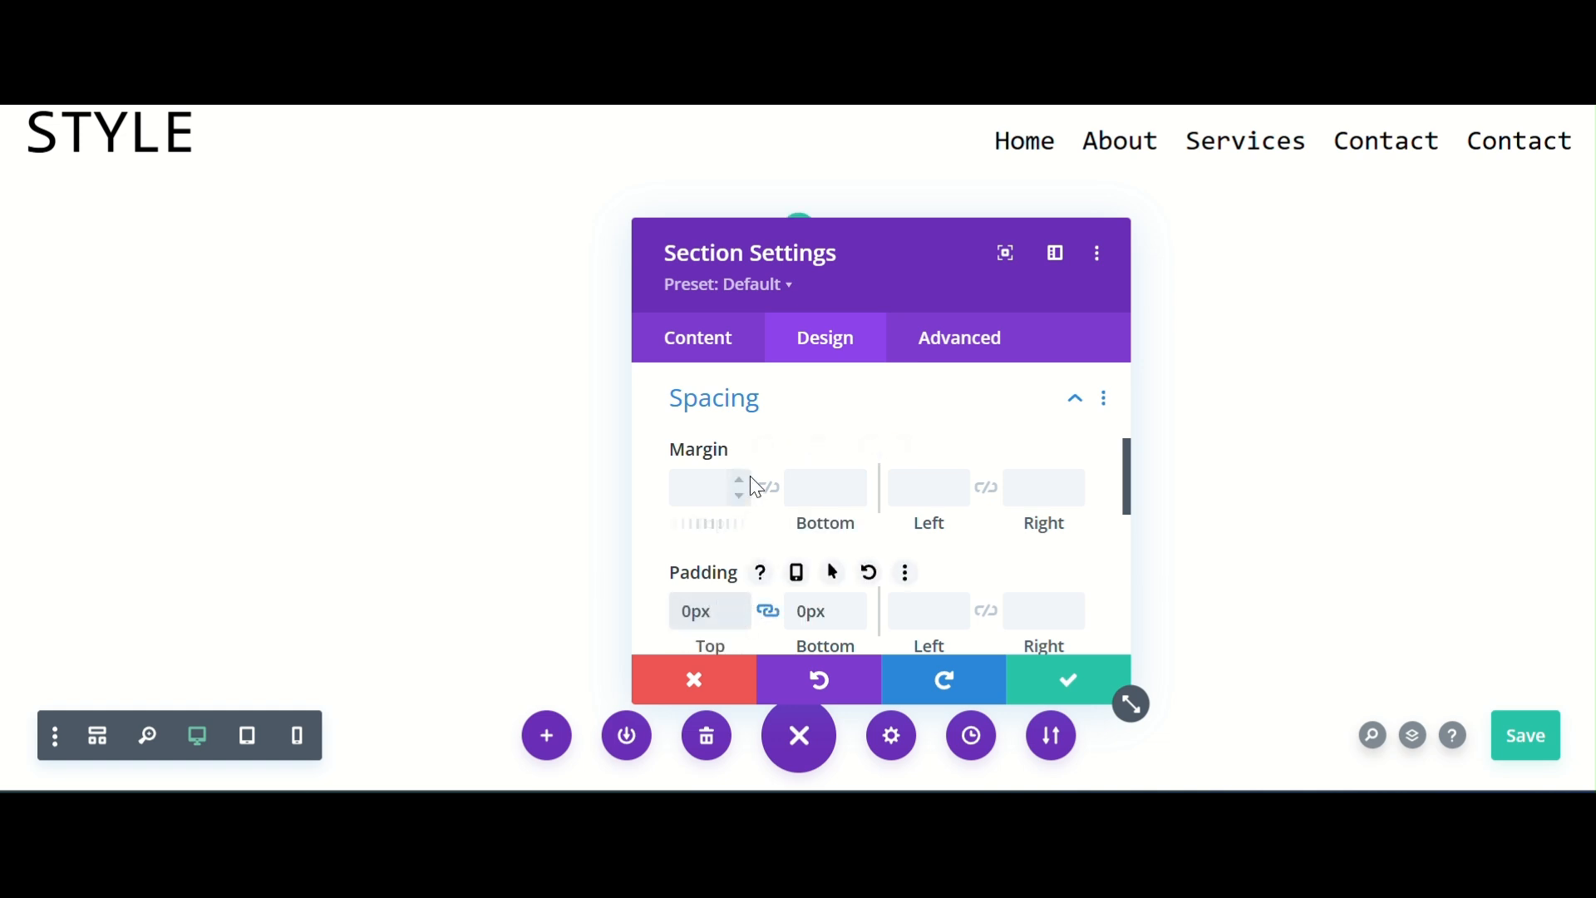
{"action": "left_click", "coordinate": [769, 488]}
{"action": "left_click", "coordinate": [717, 488]}
{"action": "type", "text": "0"}
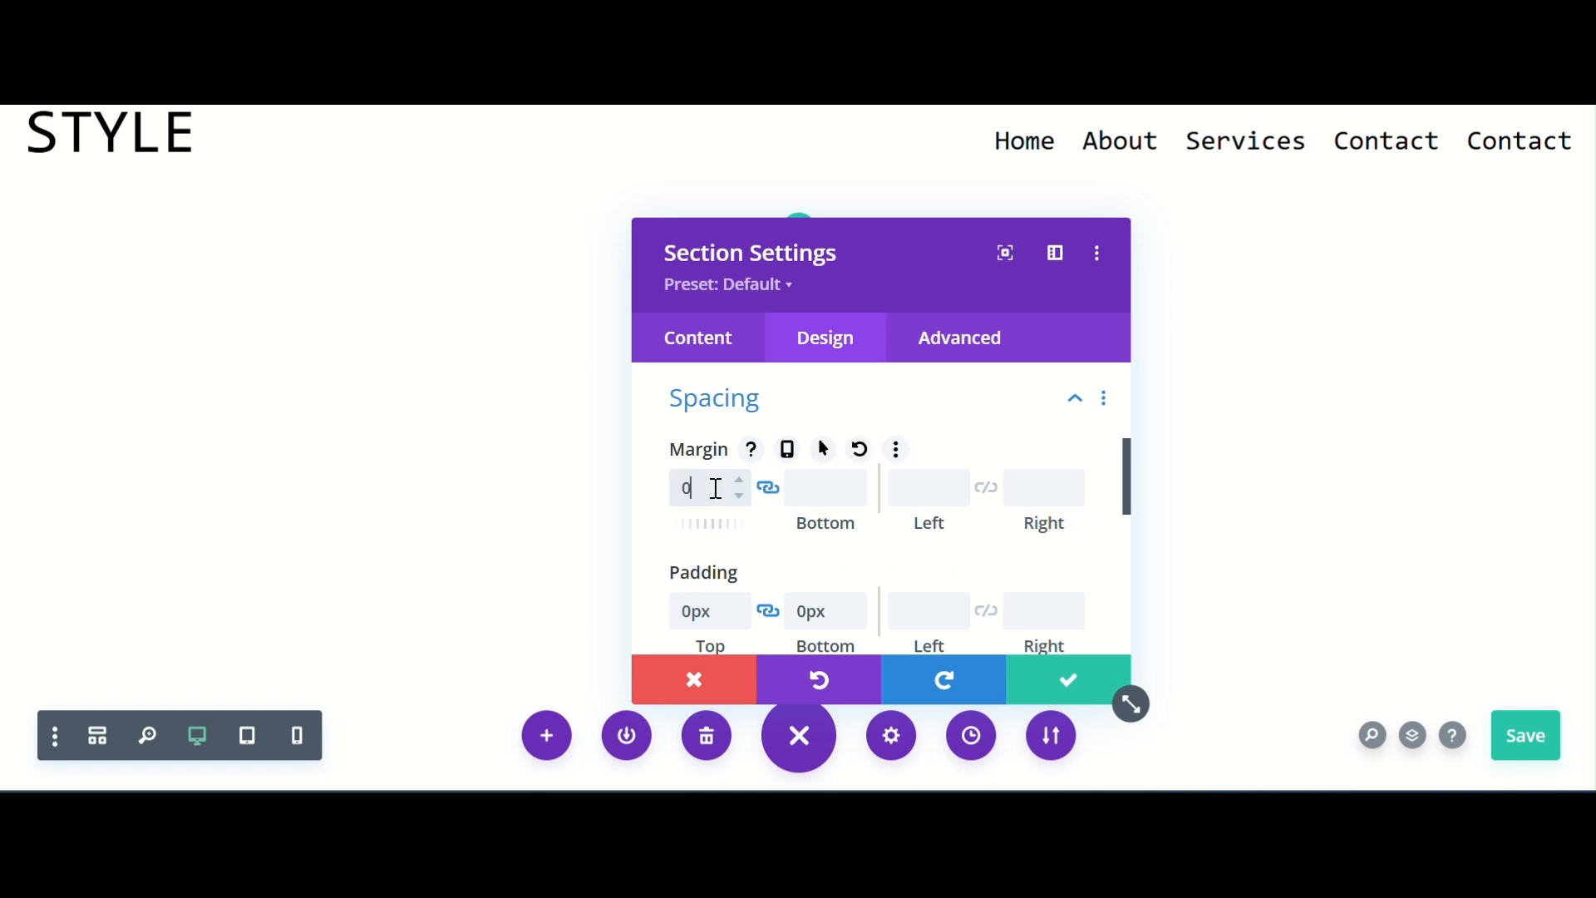
{"action": "left_click", "coordinate": [1078, 686]}
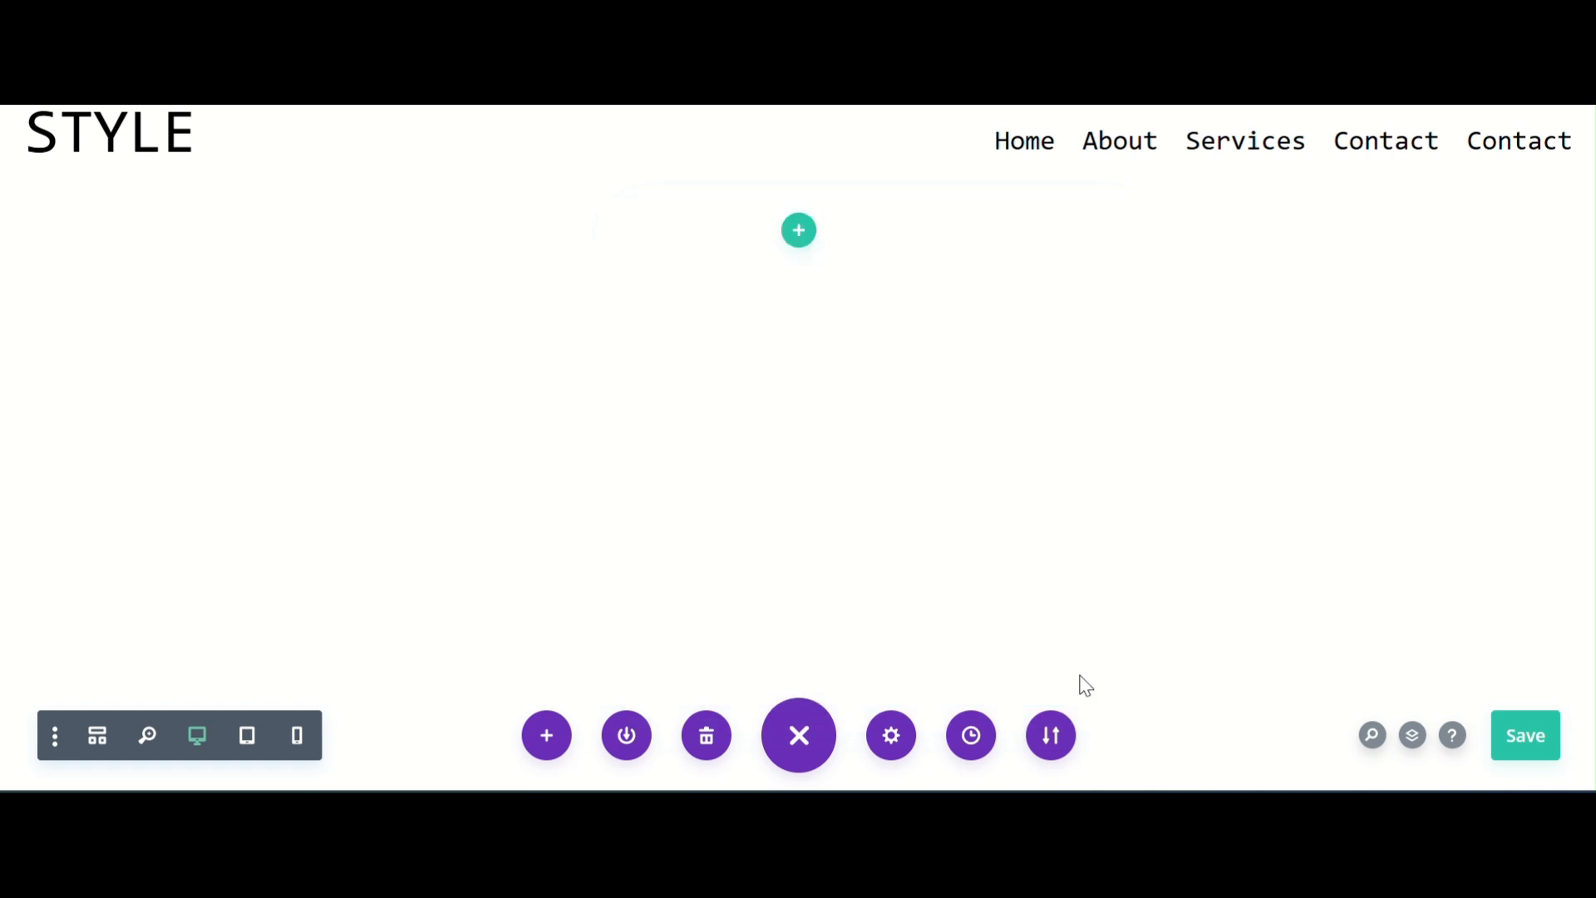
- Add a single-column row to the new section without inserting a module
{"action": "left_click", "coordinate": [799, 233]}
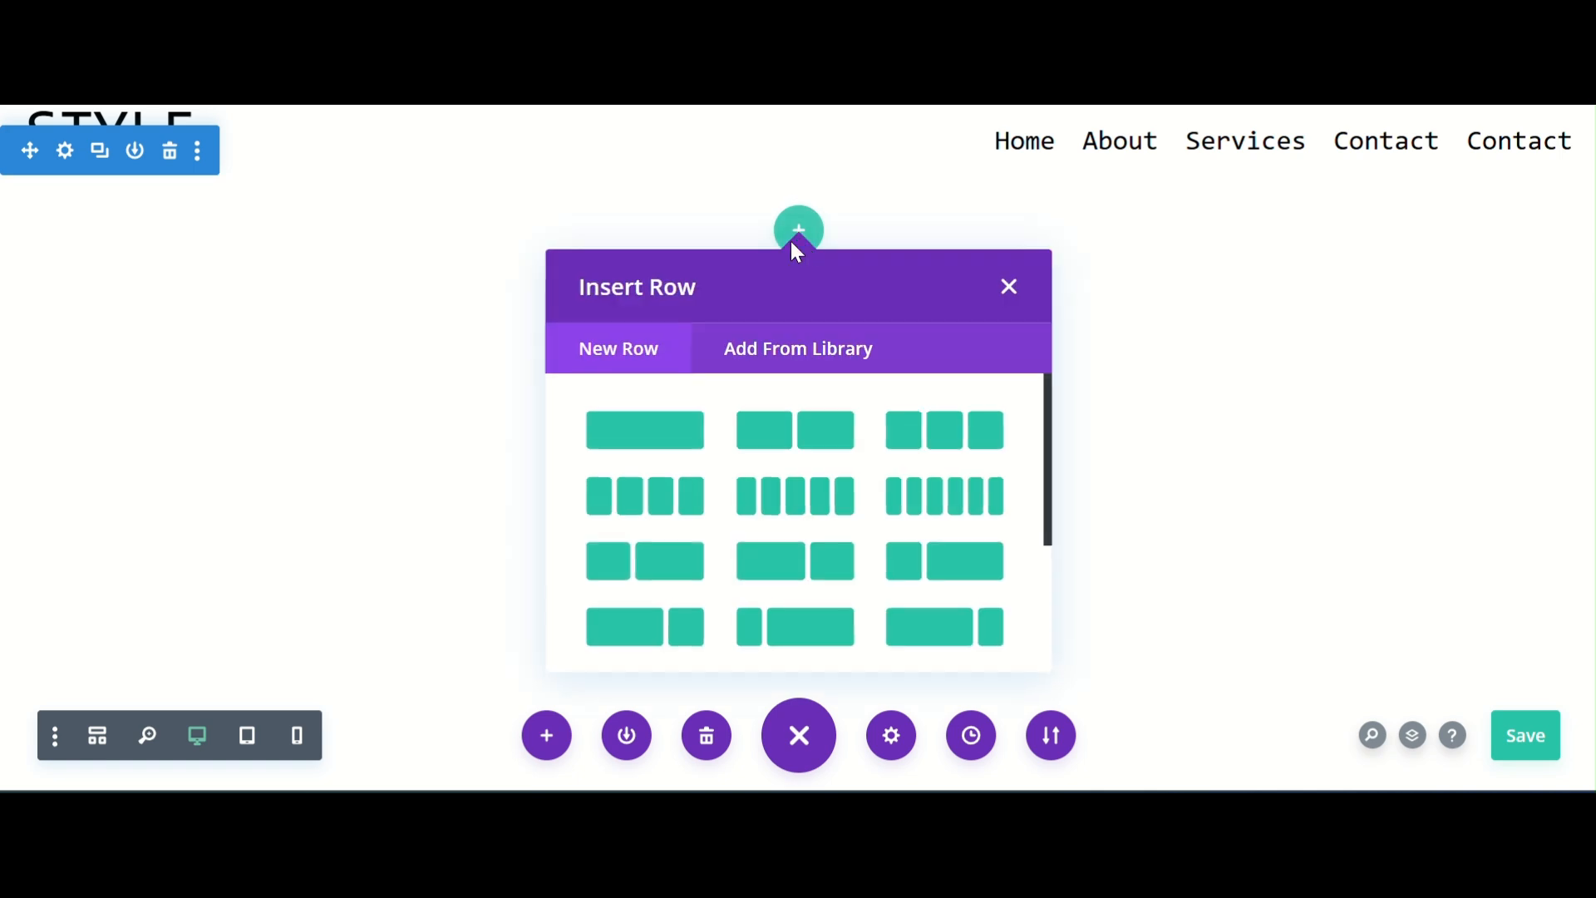
{"action": "left_click", "coordinate": [674, 424]}
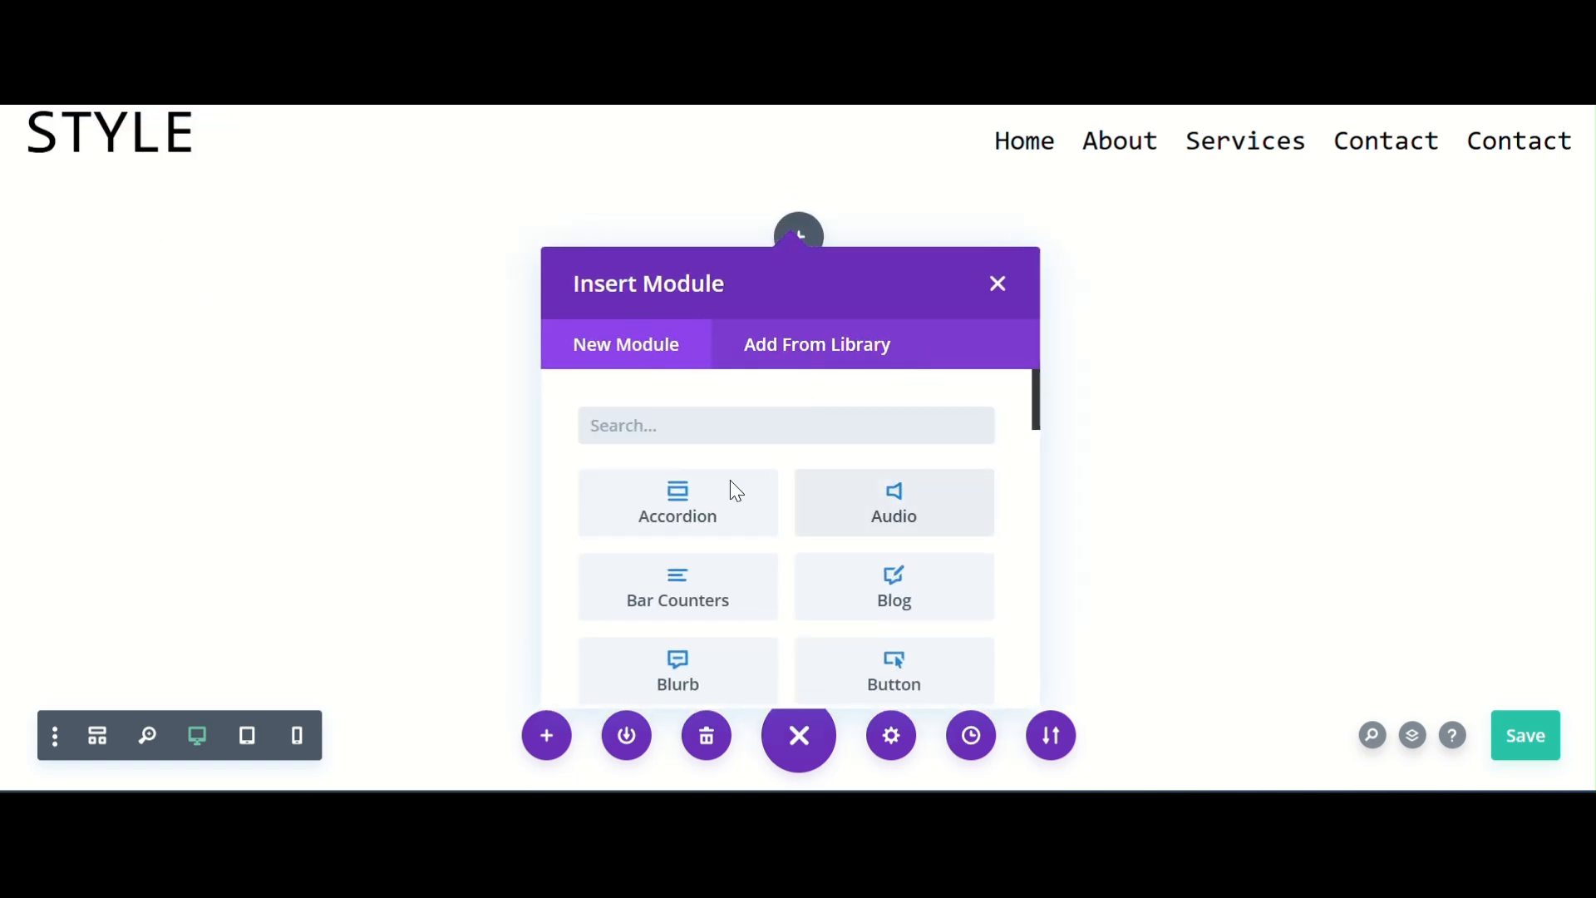
{"action": "left_click", "coordinate": [387, 385]}
- Set the new row's width to 100% in its sizing options
{"action": "mouse_move", "coordinate": [281, 202]}
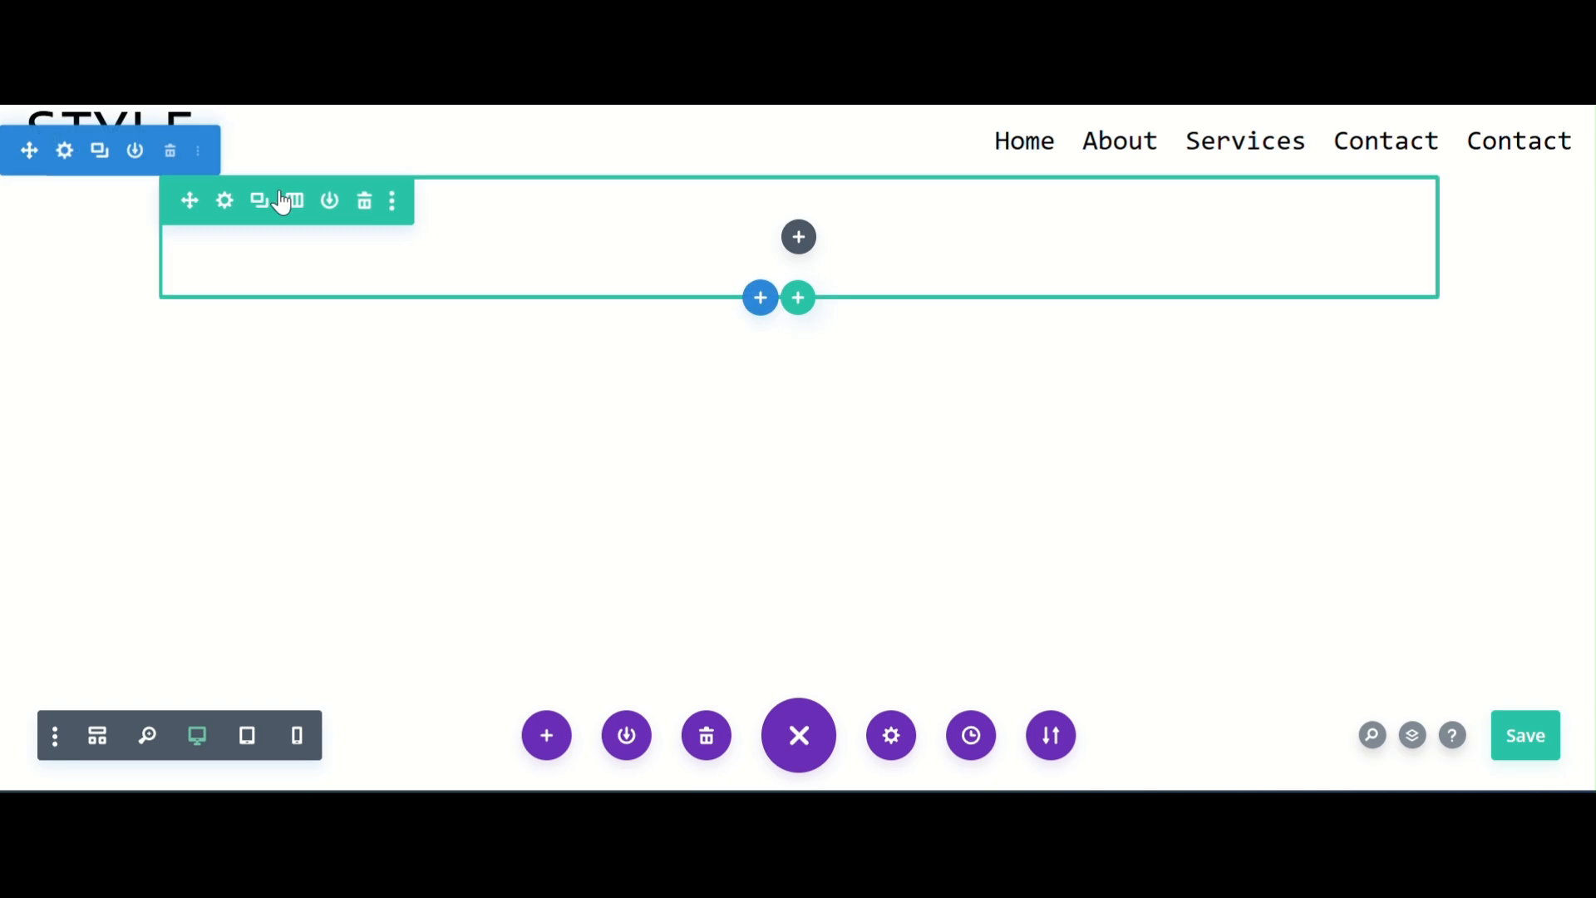
{"action": "left_click", "coordinate": [221, 204]}
{"action": "left_click", "coordinate": [793, 480]}
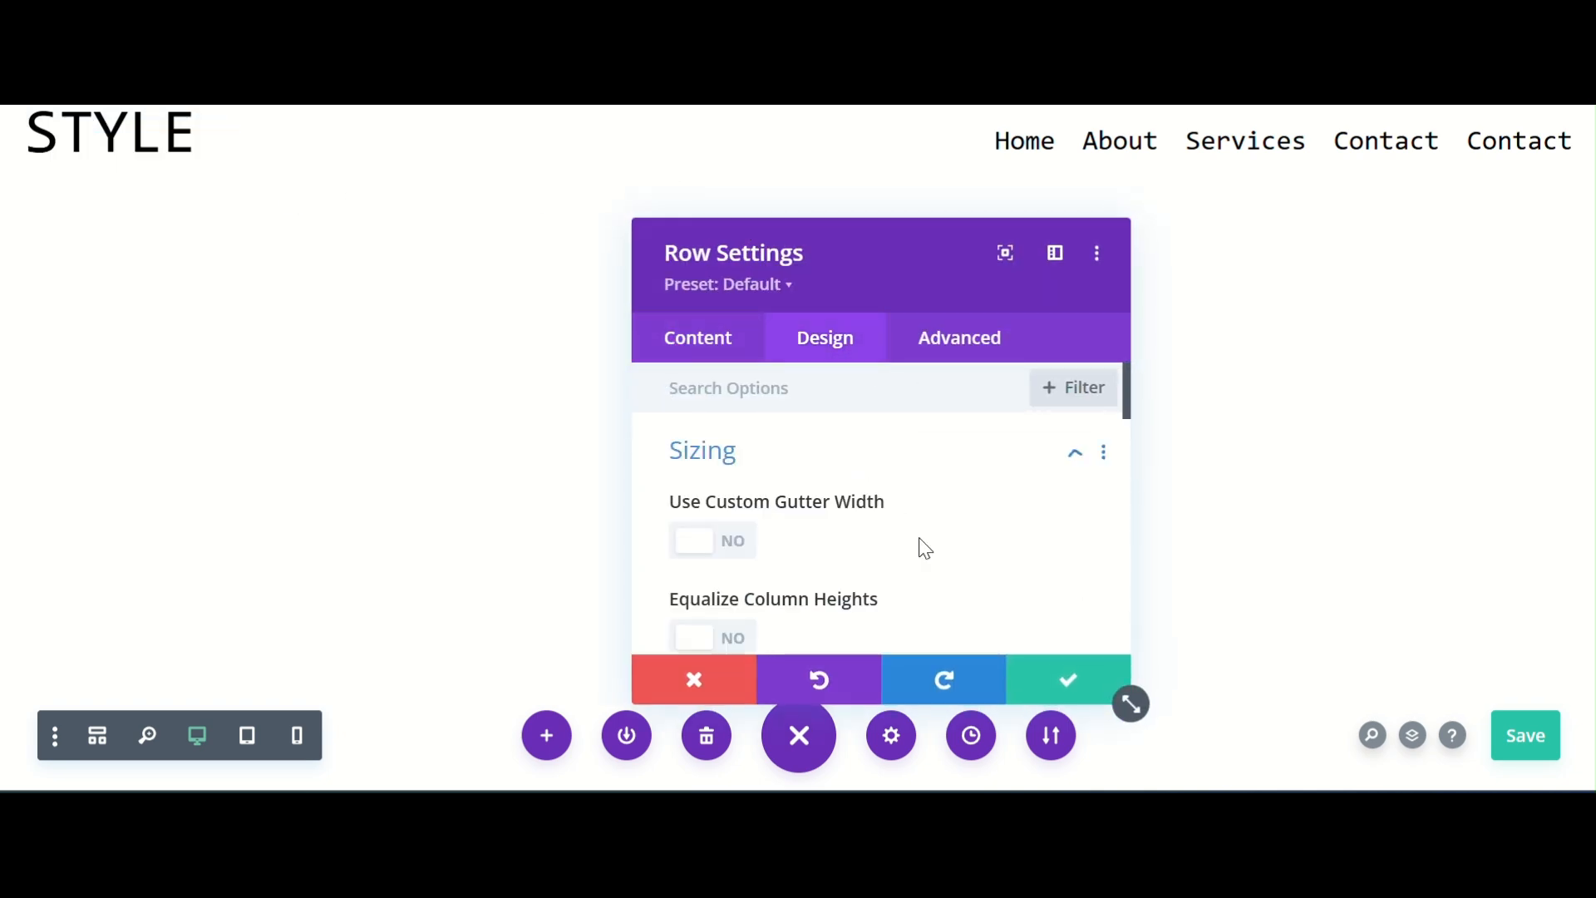
{"action": "scroll", "coordinate": [993, 532], "scroll_direction": "down", "scroll_amount": 3}
{"action": "scroll", "coordinate": [1035, 448], "scroll_direction": "up", "scroll_amount": 2}
{"action": "left_click", "coordinate": [1015, 469]}
{"action": "type", "text": "100"}
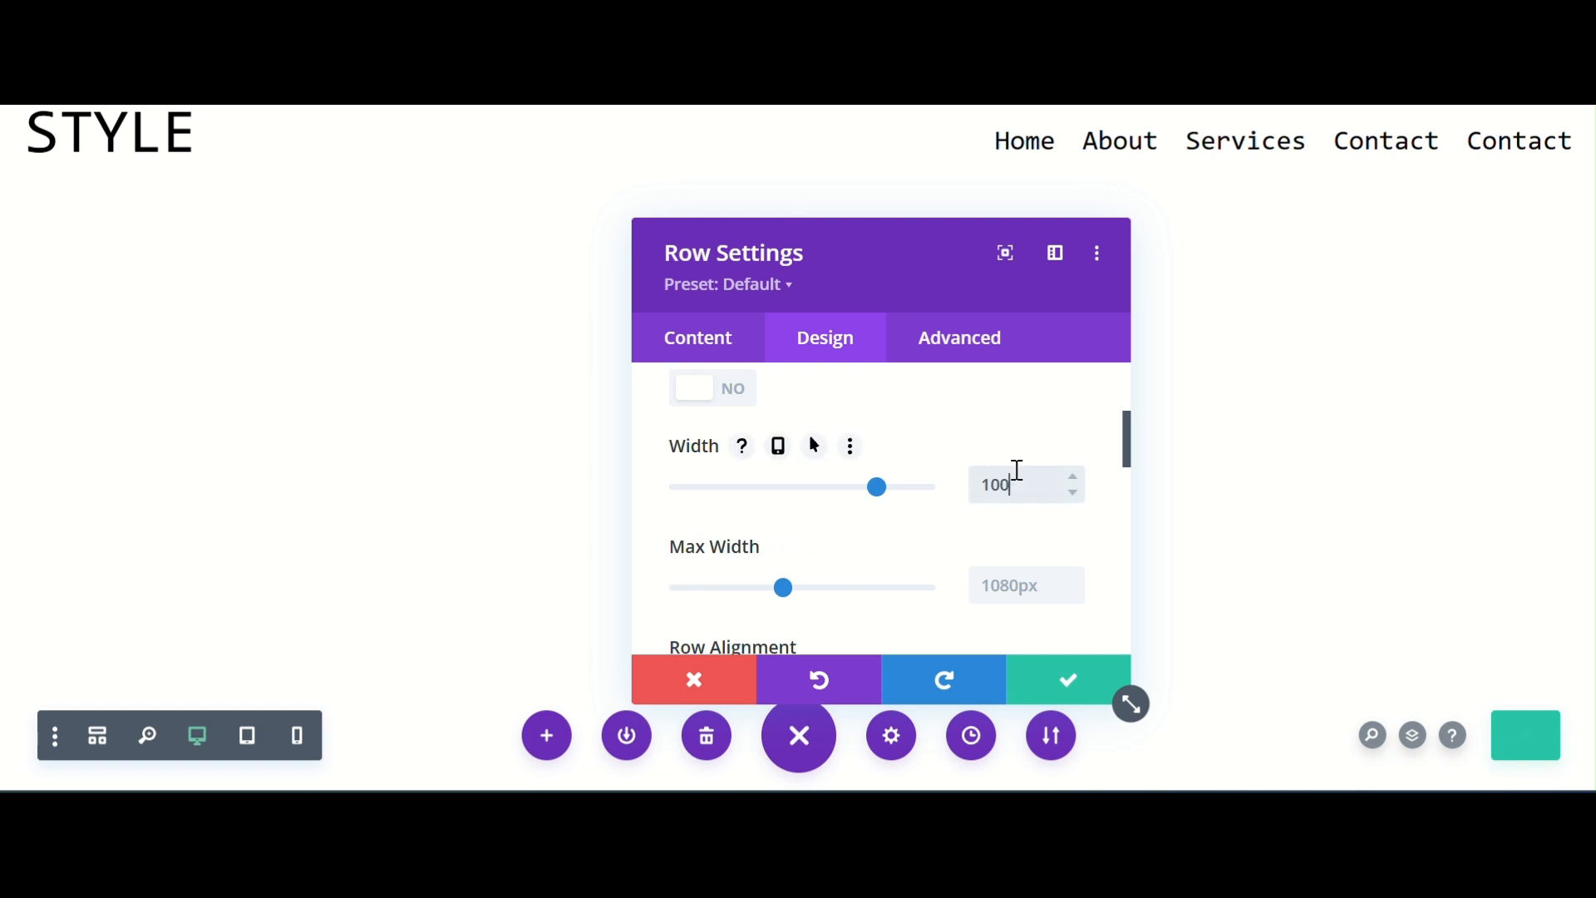
- Copy the row's 100% width value into its maximum width and save the row settings
{"action": "triple_click", "coordinate": [1001, 476]}
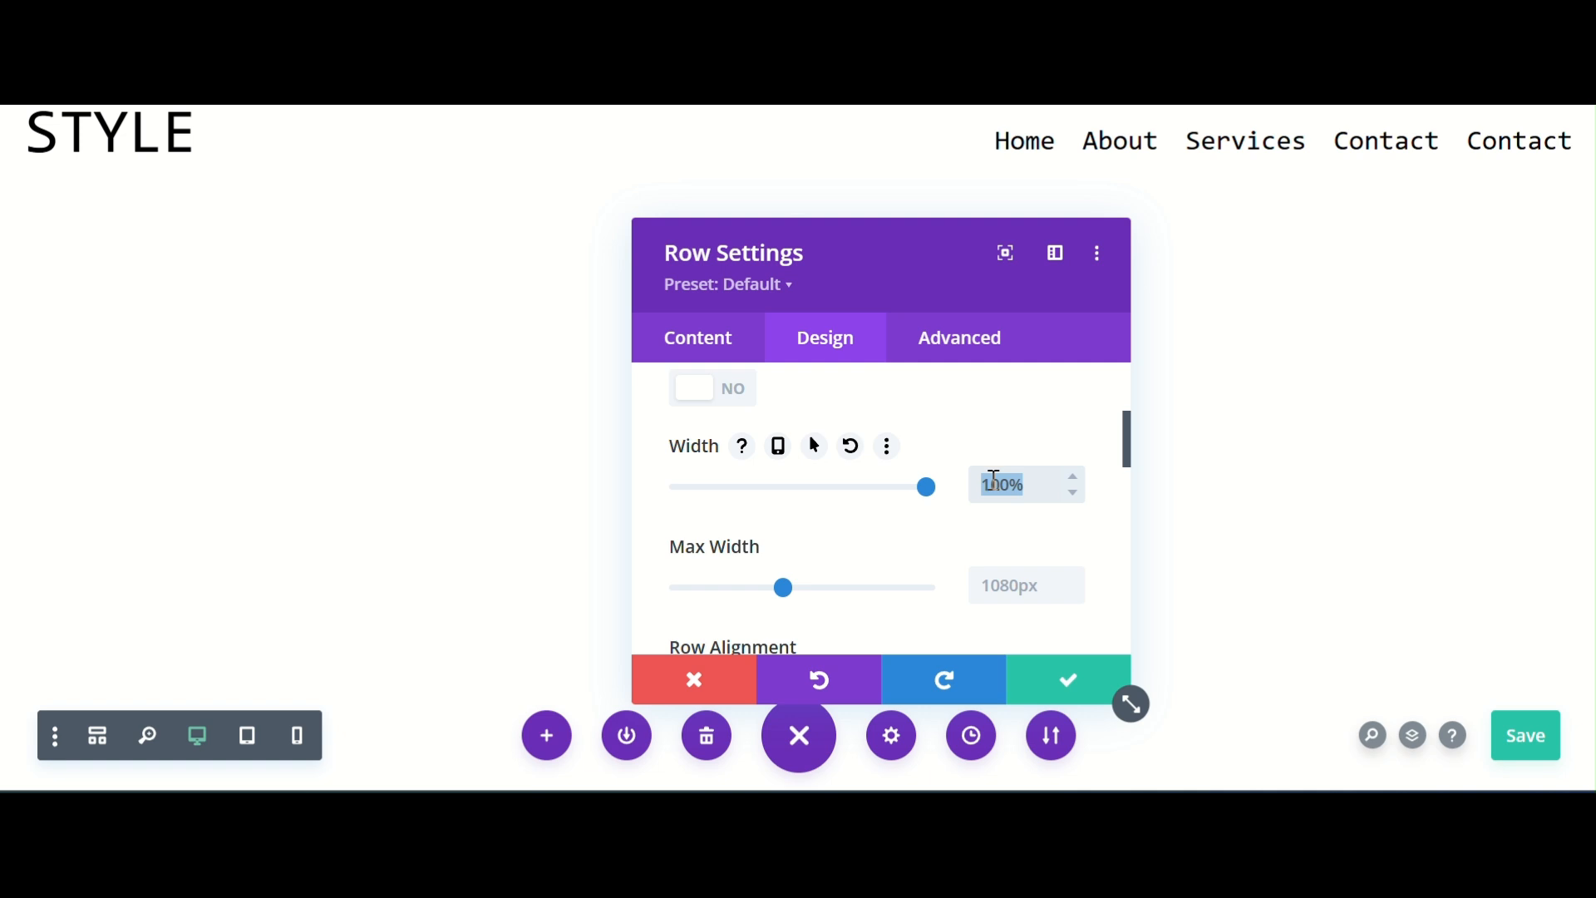
{"action": "left_click", "coordinate": [1023, 585]}
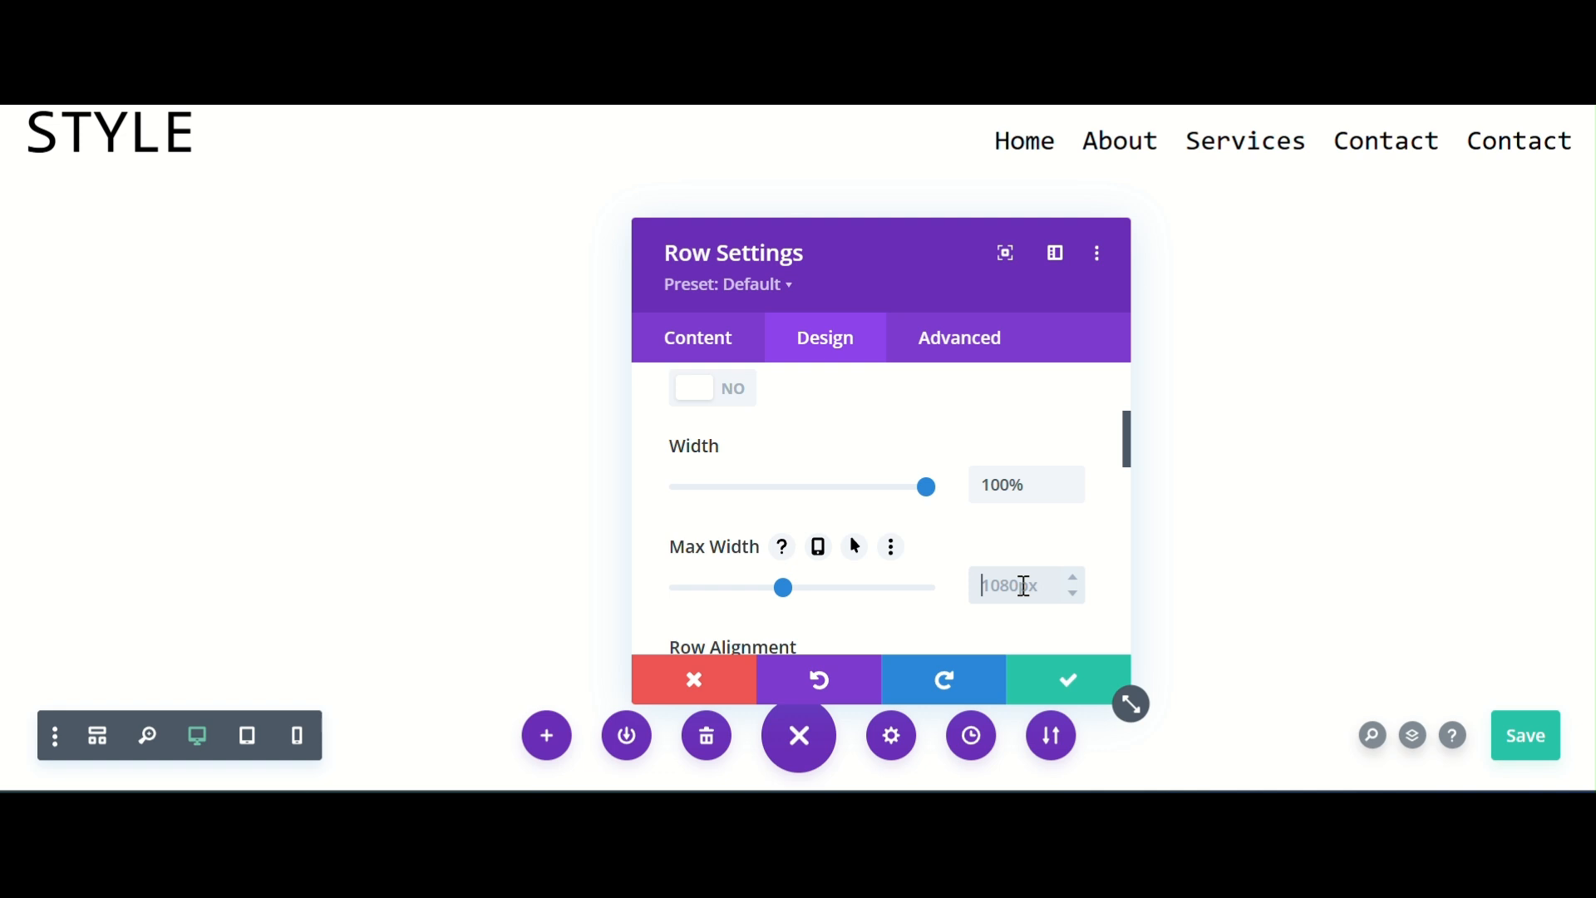
{"action": "left_click", "coordinate": [1015, 489]}
{"action": "double_click", "coordinate": [1018, 490]}
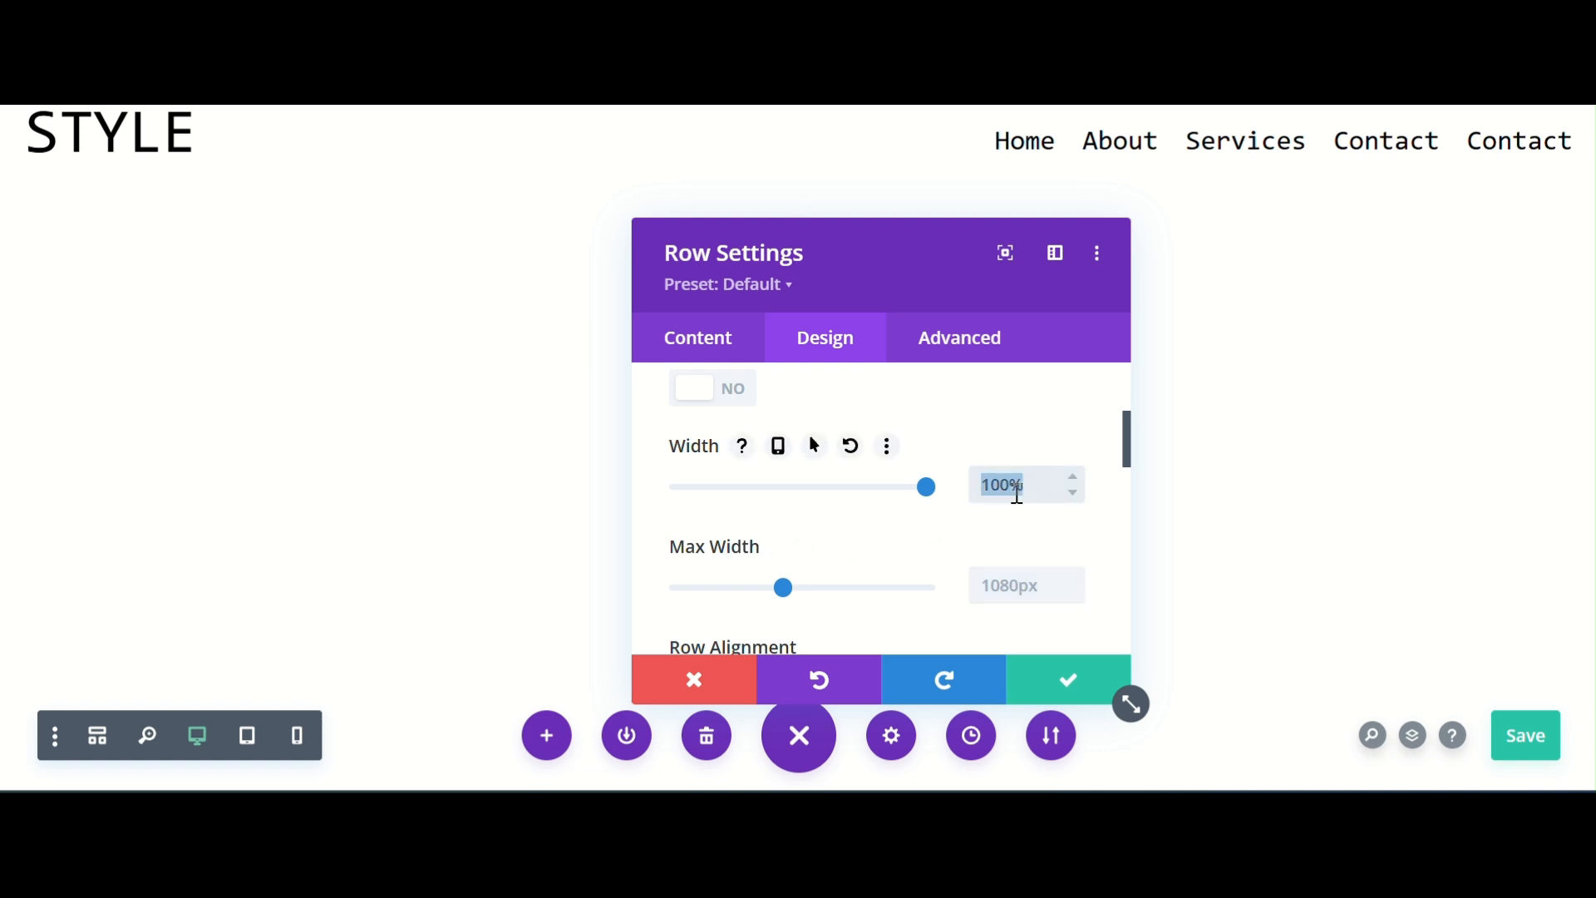
{"action": "key", "text": "ctrl+c"}
{"action": "left_click", "coordinate": [1003, 588]}
{"action": "key", "text": "ctrl+v"}
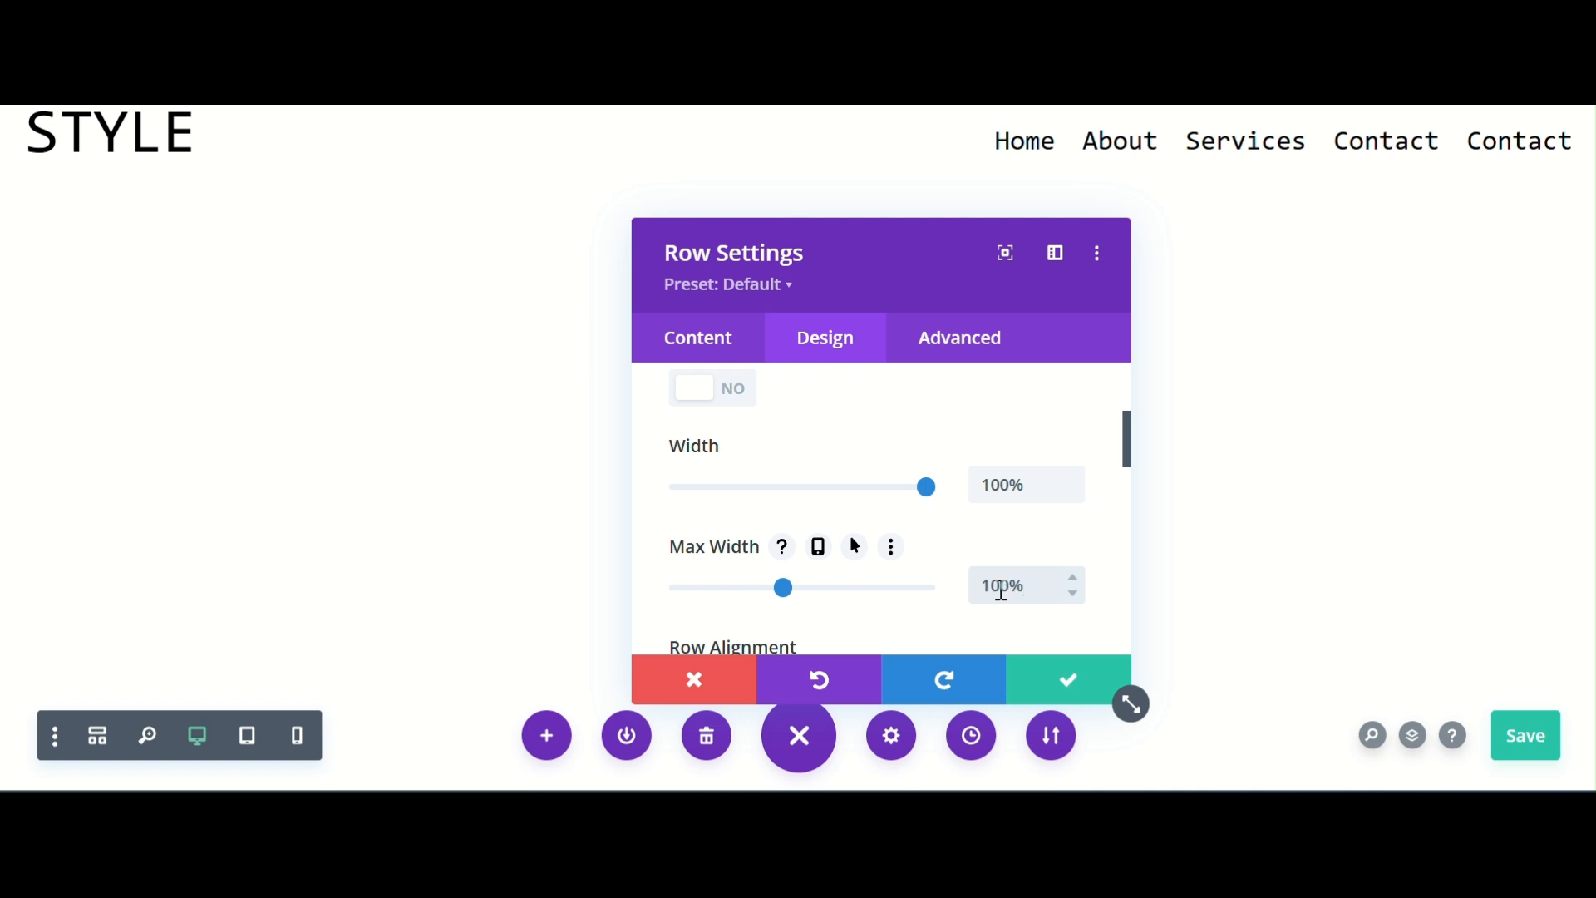
{"action": "left_click", "coordinate": [1103, 680]}
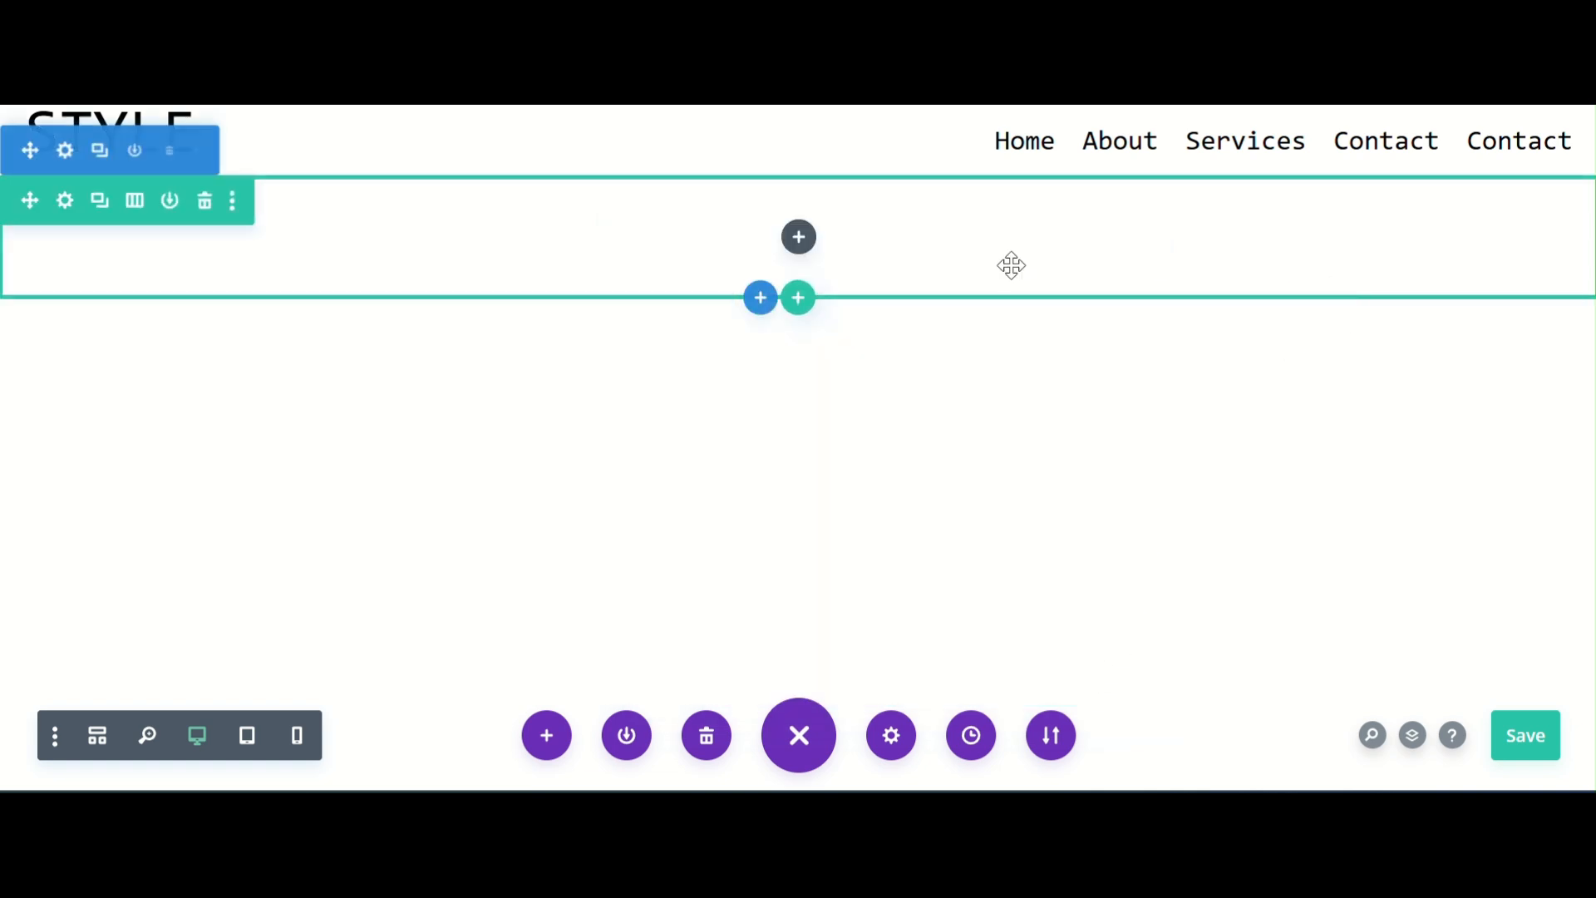
- Set the row's linked top and bottom padding and margin to 0px and save the row settings
{"action": "left_click", "coordinate": [63, 201]}
{"action": "left_click", "coordinate": [818, 343]}
{"action": "left_click", "coordinate": [780, 539]}
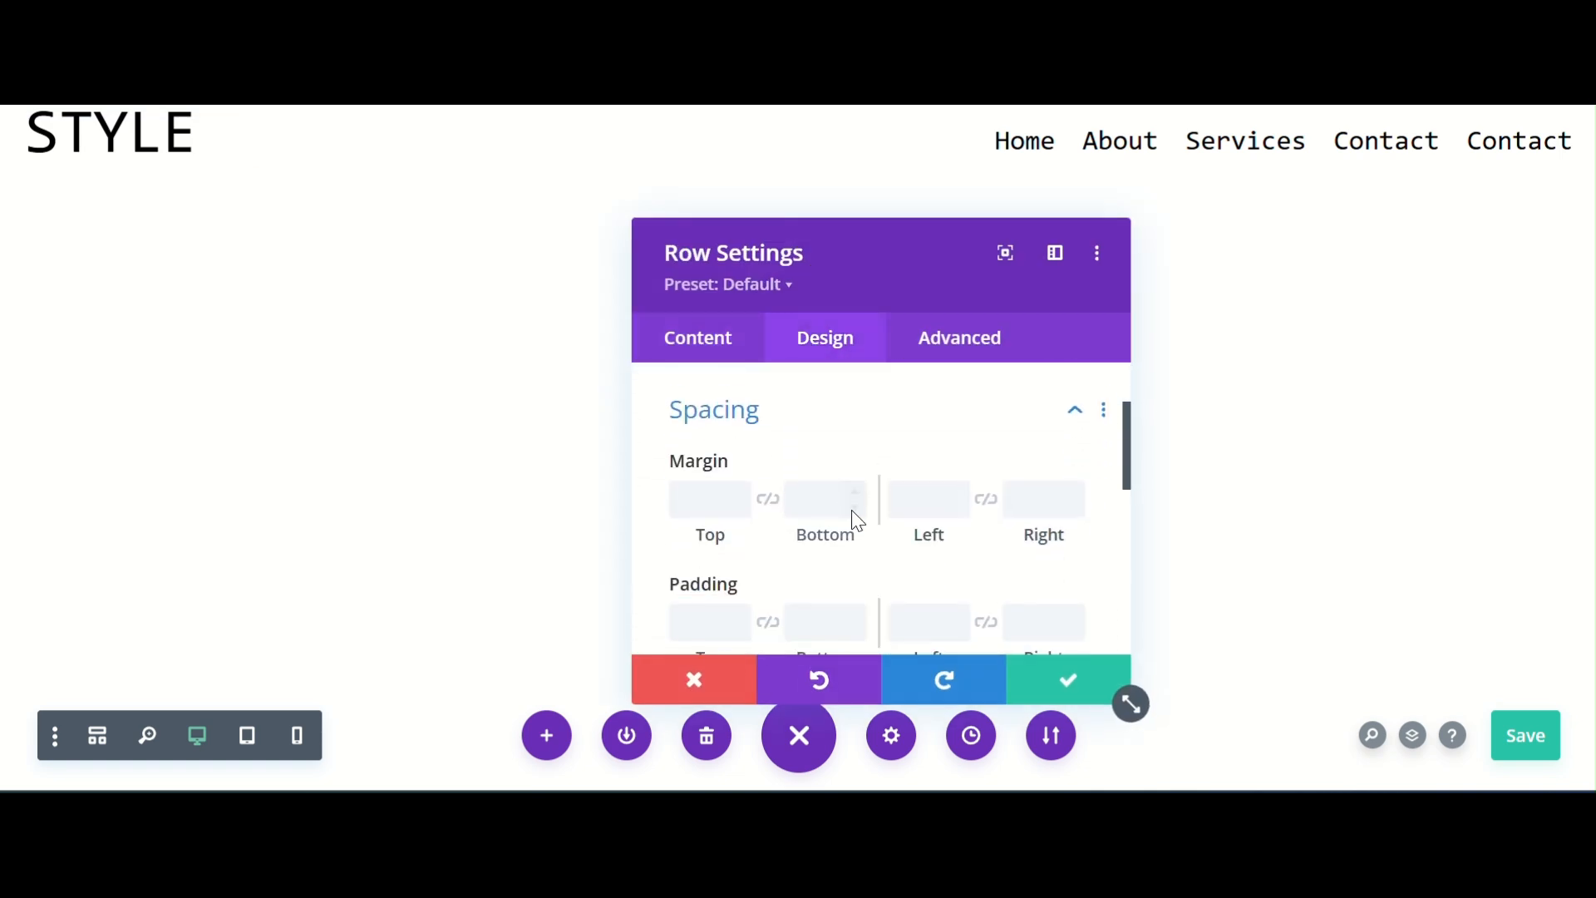
{"action": "left_click", "coordinate": [721, 615]}
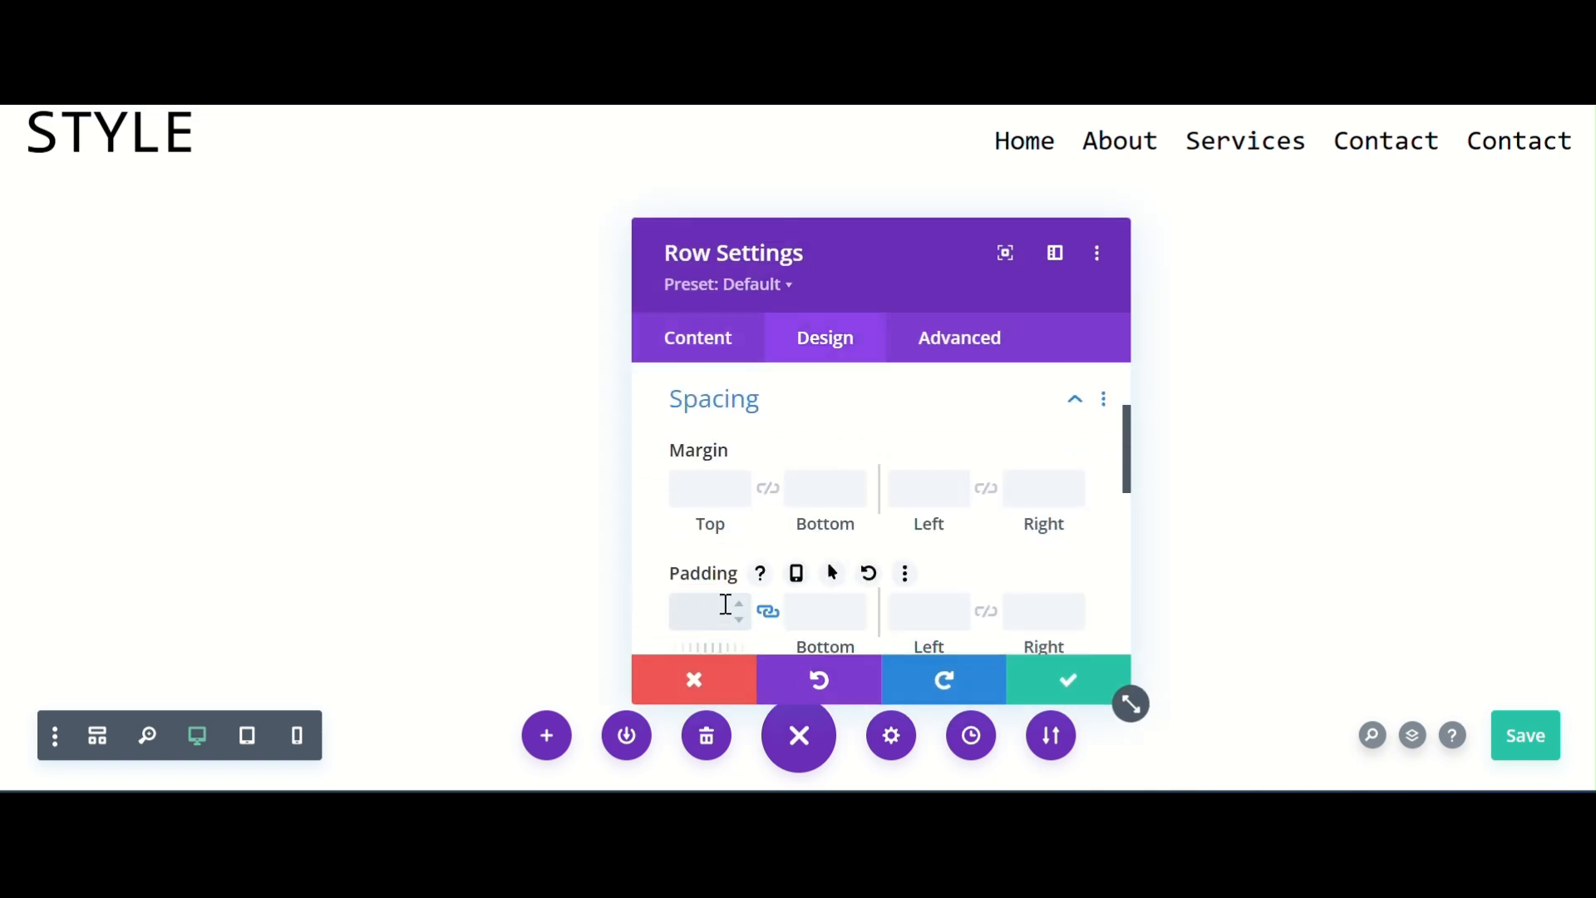
{"action": "left_click", "coordinate": [707, 484]}
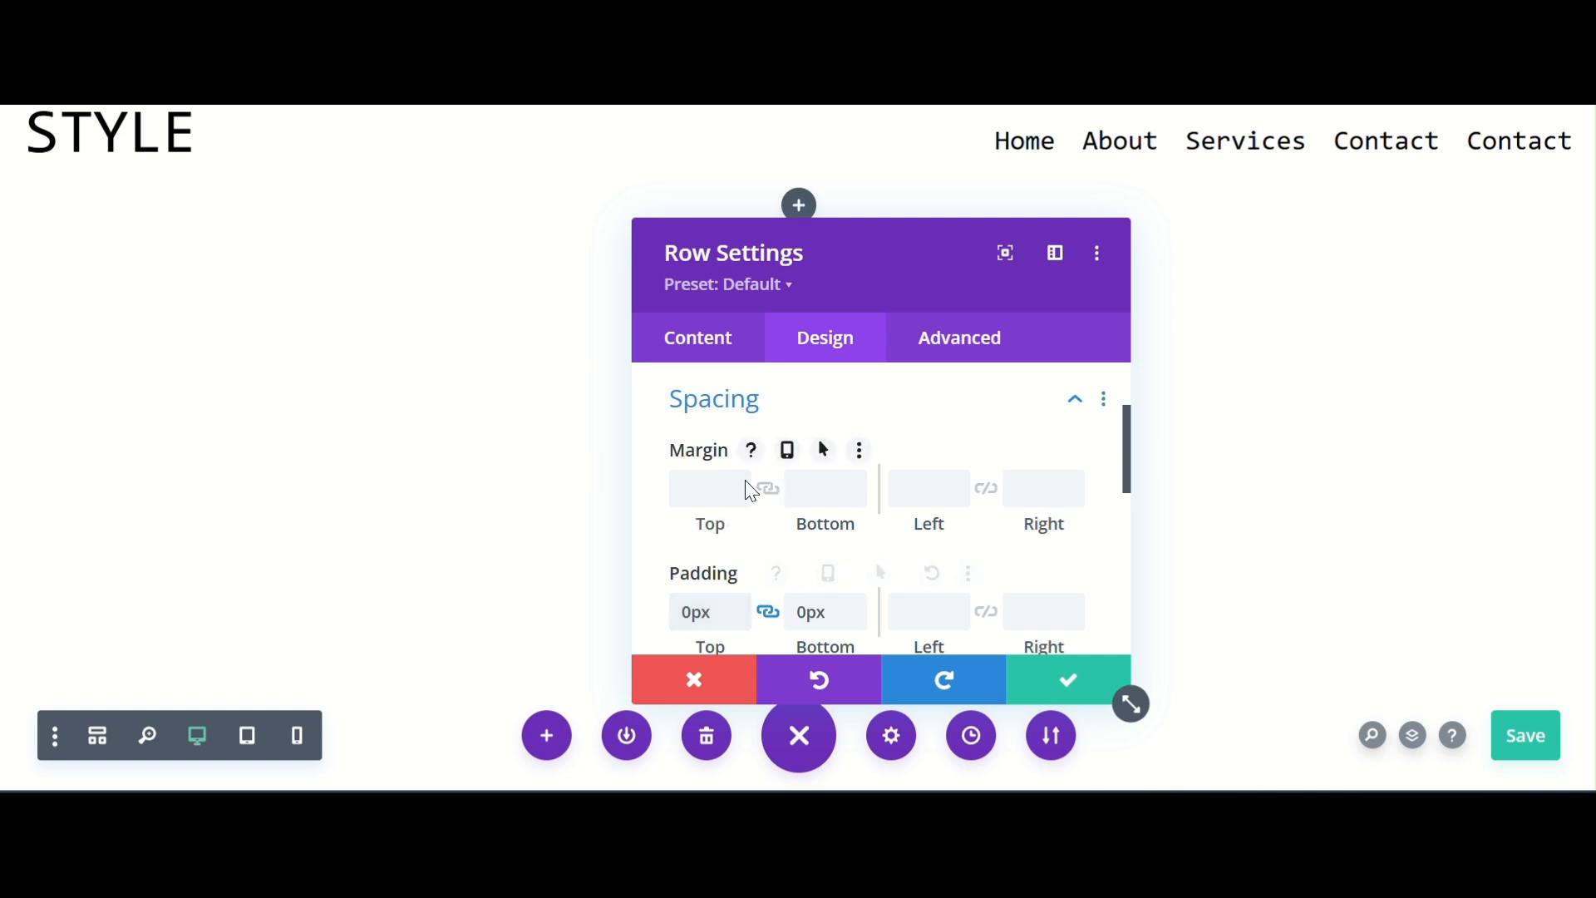
{"action": "type", "text": "0px"}
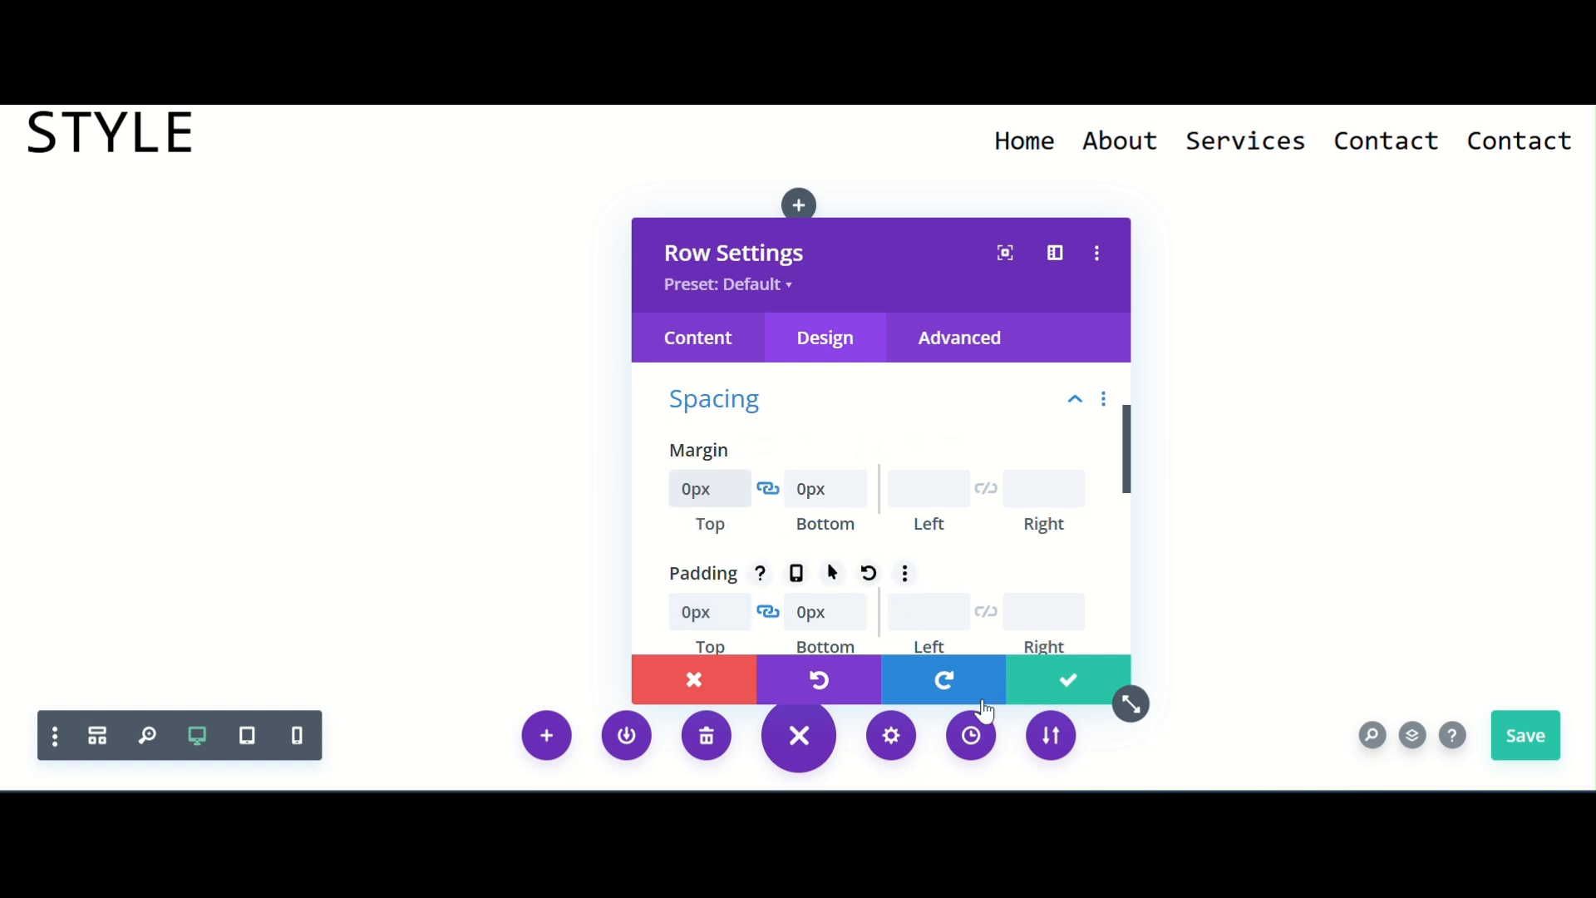
{"action": "left_click", "coordinate": [1069, 688]}
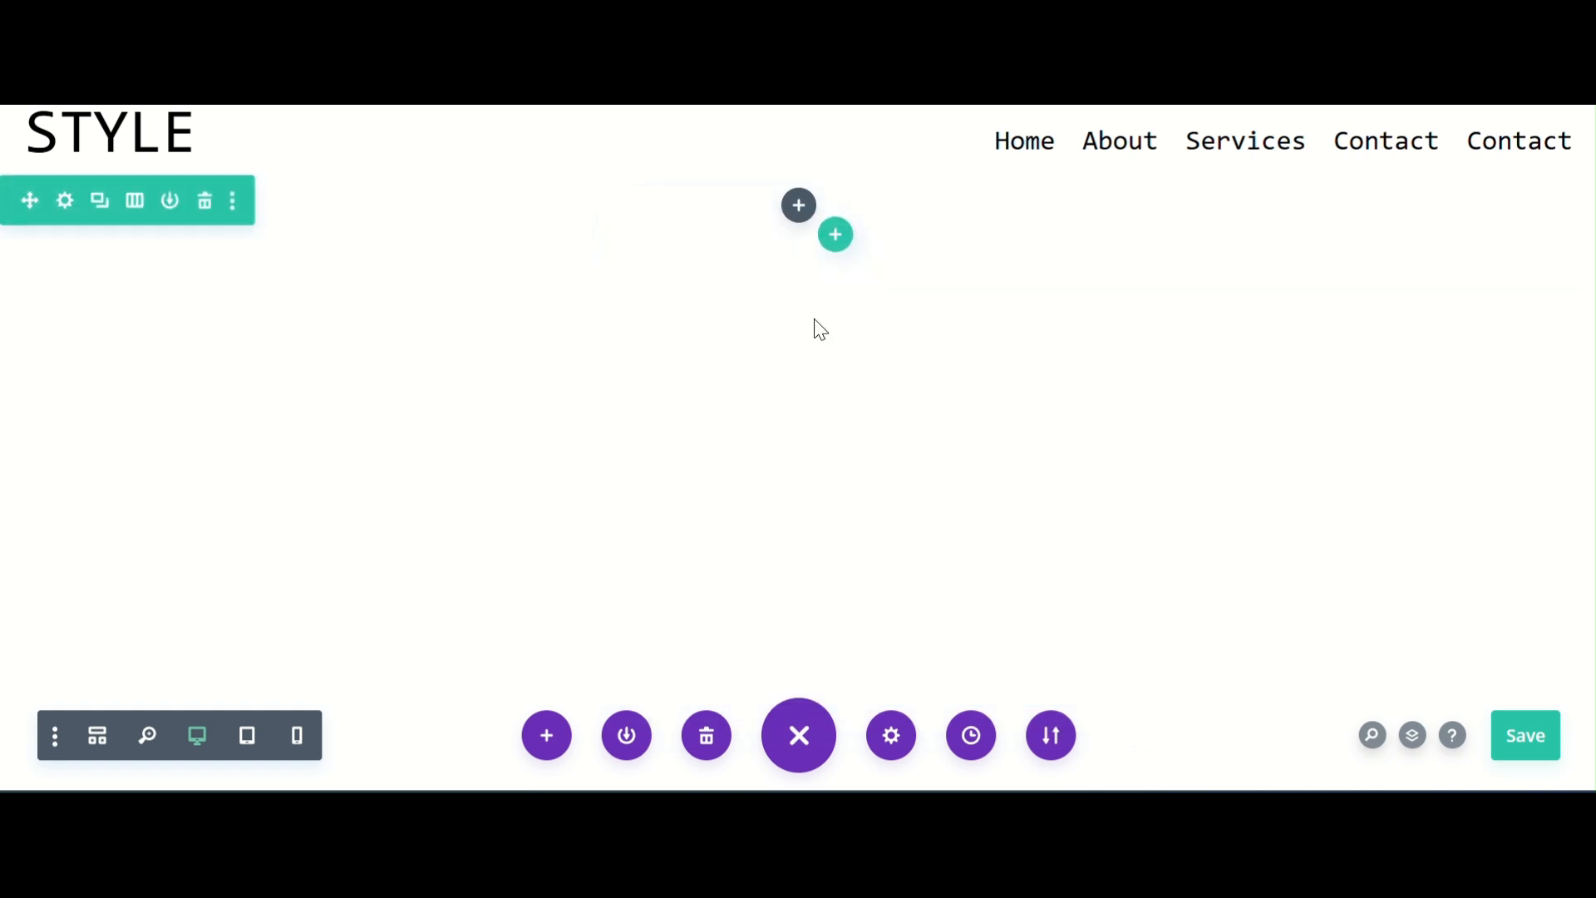
- Insert a Text module into the full-width row
{"action": "left_click", "coordinate": [798, 204]}
{"action": "scroll", "coordinate": [919, 482], "scroll_direction": "down", "scroll_amount": 1}
{"action": "scroll", "coordinate": [920, 482], "scroll_direction": "up", "scroll_amount": 1}
{"action": "type", "text": "text"}
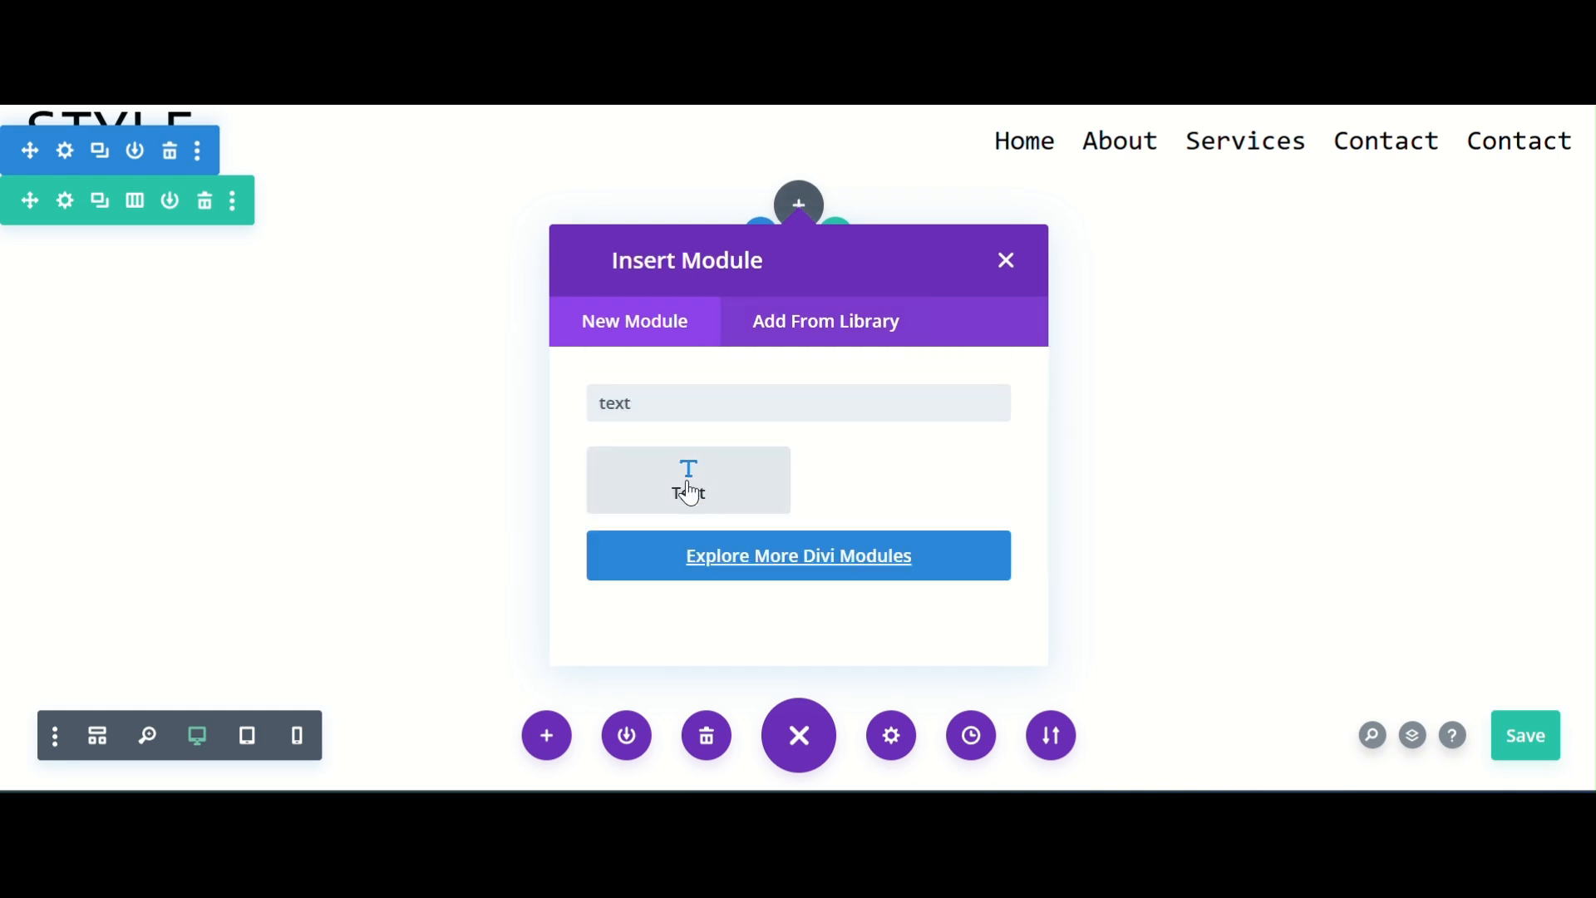
{"action": "left_click", "coordinate": [688, 475]}
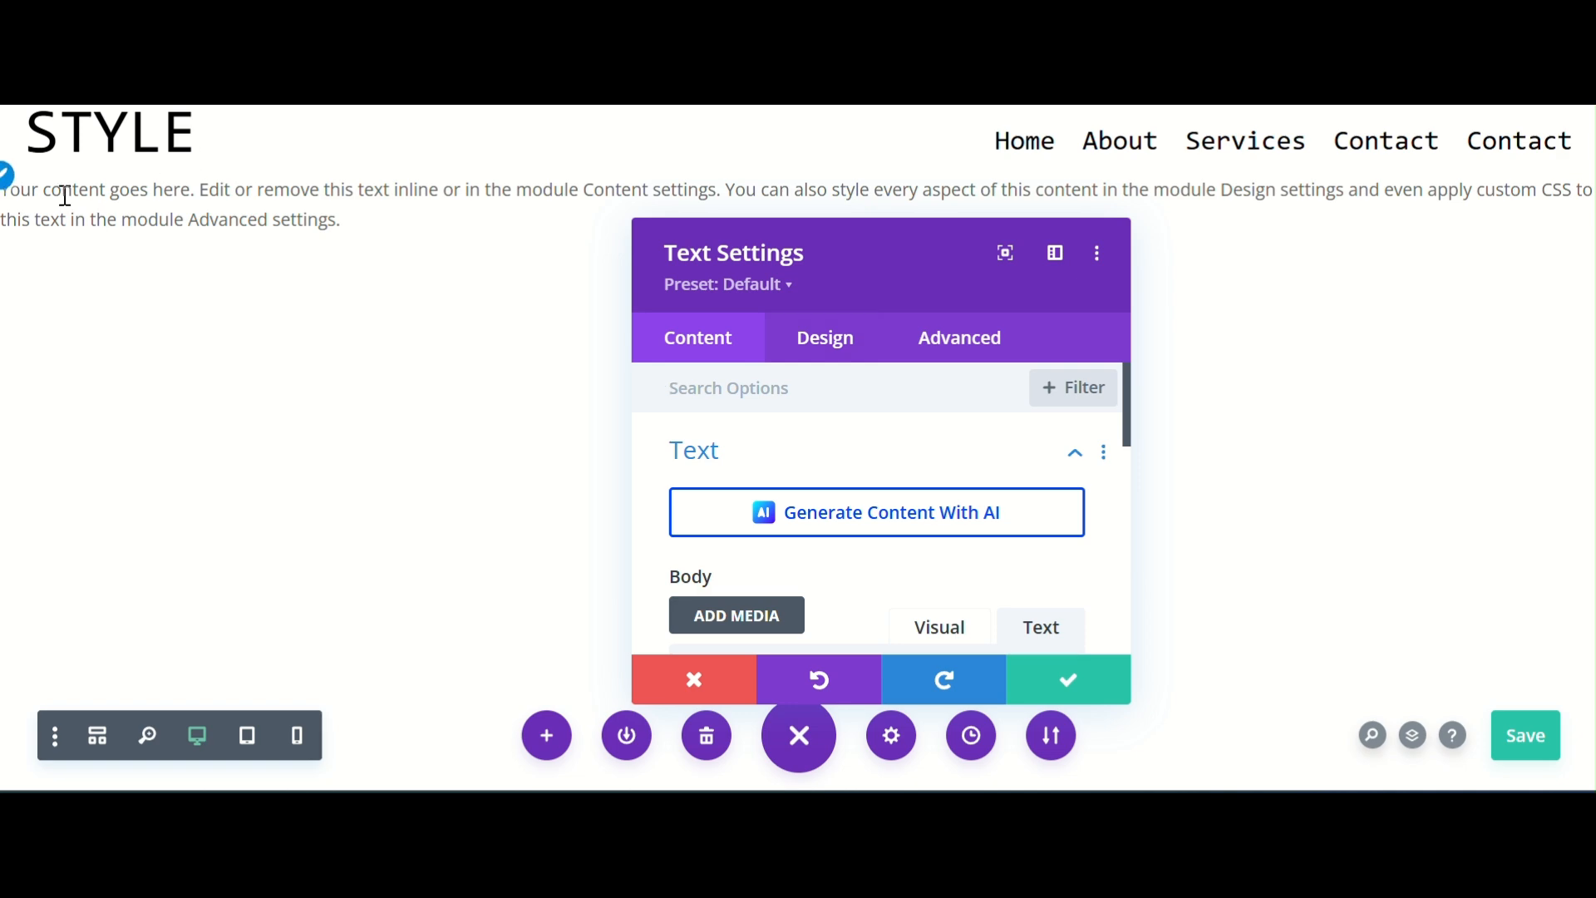
- Switch to the tutorial web page and copy the marquee code under HTML STRUCTURE
{"action": "scroll", "coordinate": [1061, 510], "scroll_direction": "down", "scroll_amount": 3}
{"action": "scroll", "coordinate": [1062, 510], "scroll_direction": "up", "scroll_amount": 3}
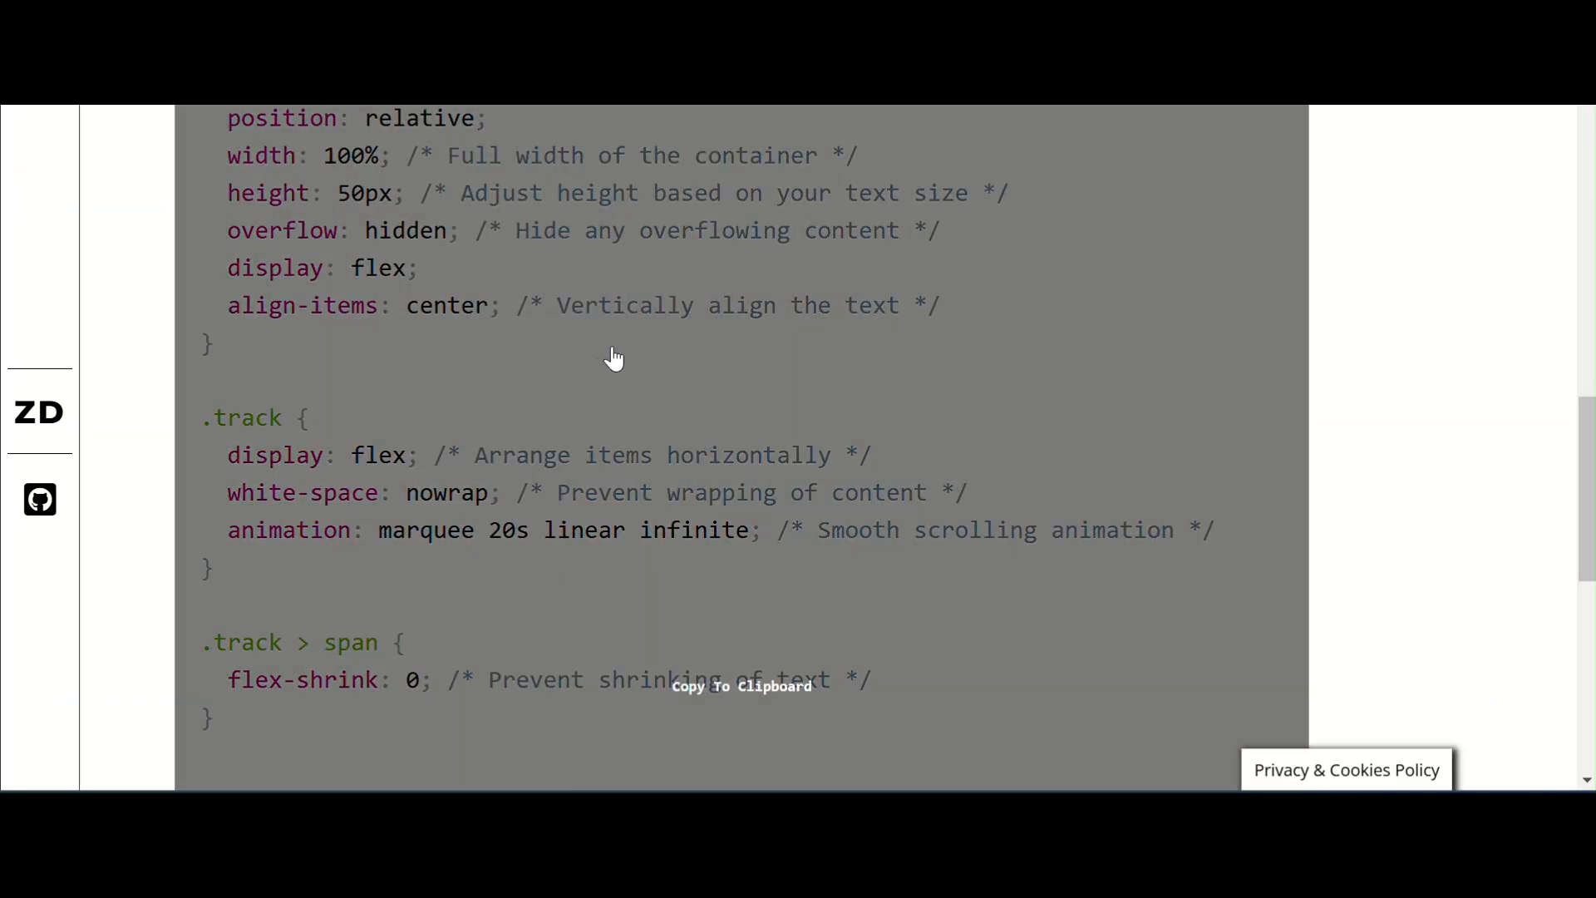
{"action": "scroll", "coordinate": [601, 356], "scroll_direction": "up", "scroll_amount": 5}
{"action": "scroll", "coordinate": [702, 337], "scroll_direction": "up", "scroll_amount": 8}
{"action": "scroll", "coordinate": [722, 317], "scroll_direction": "down", "scroll_amount": 6}
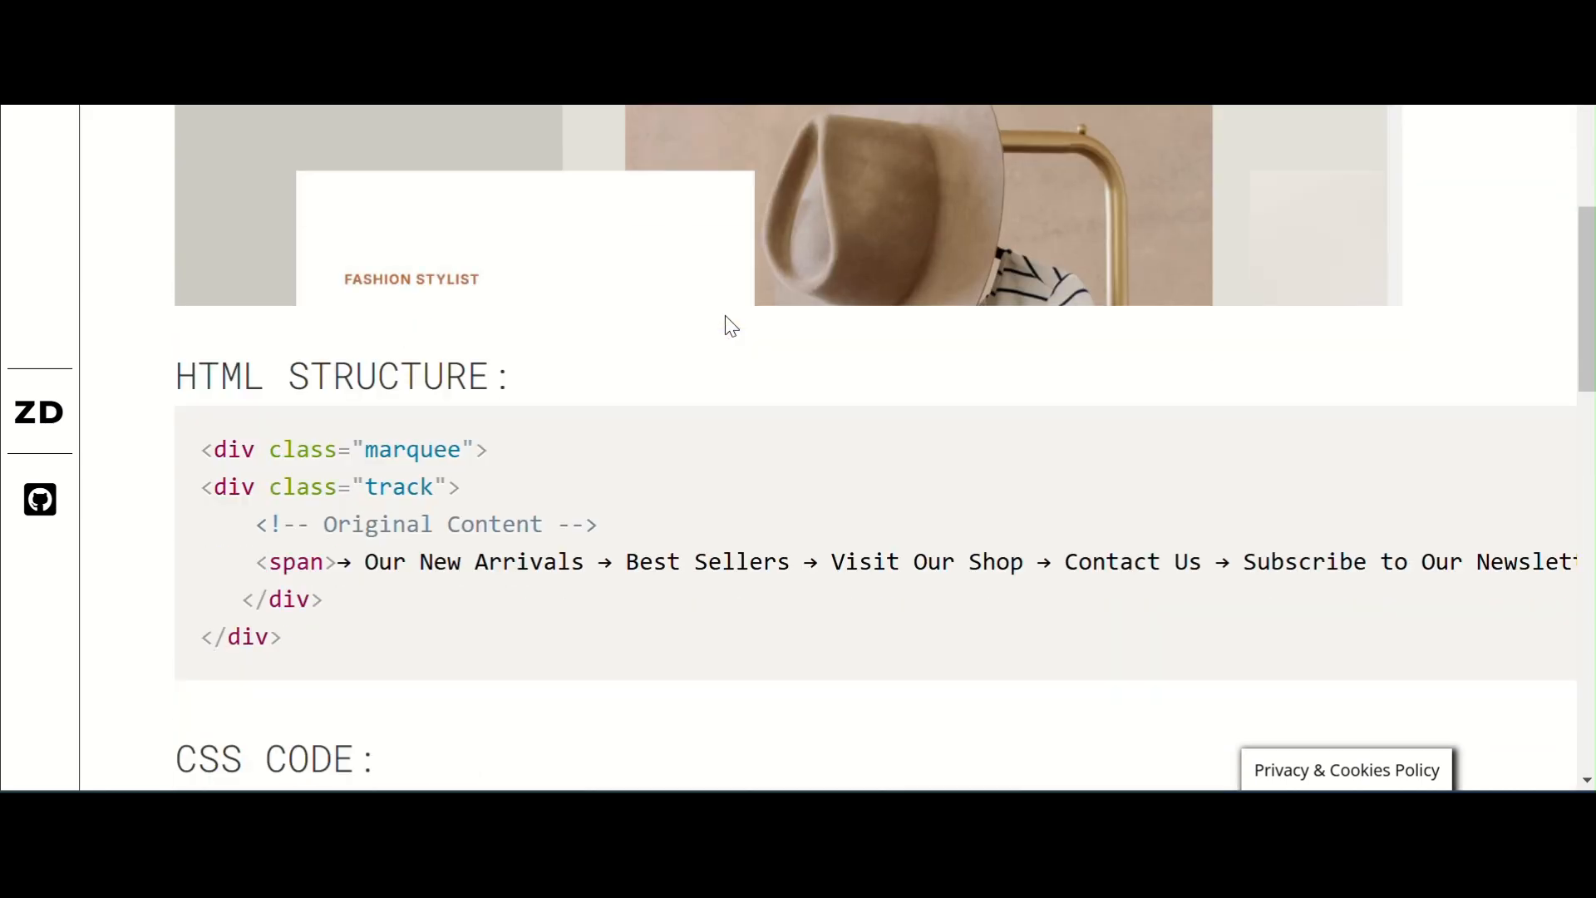
{"action": "scroll", "coordinate": [1537, 337], "scroll_direction": "down", "scroll_amount": 2}
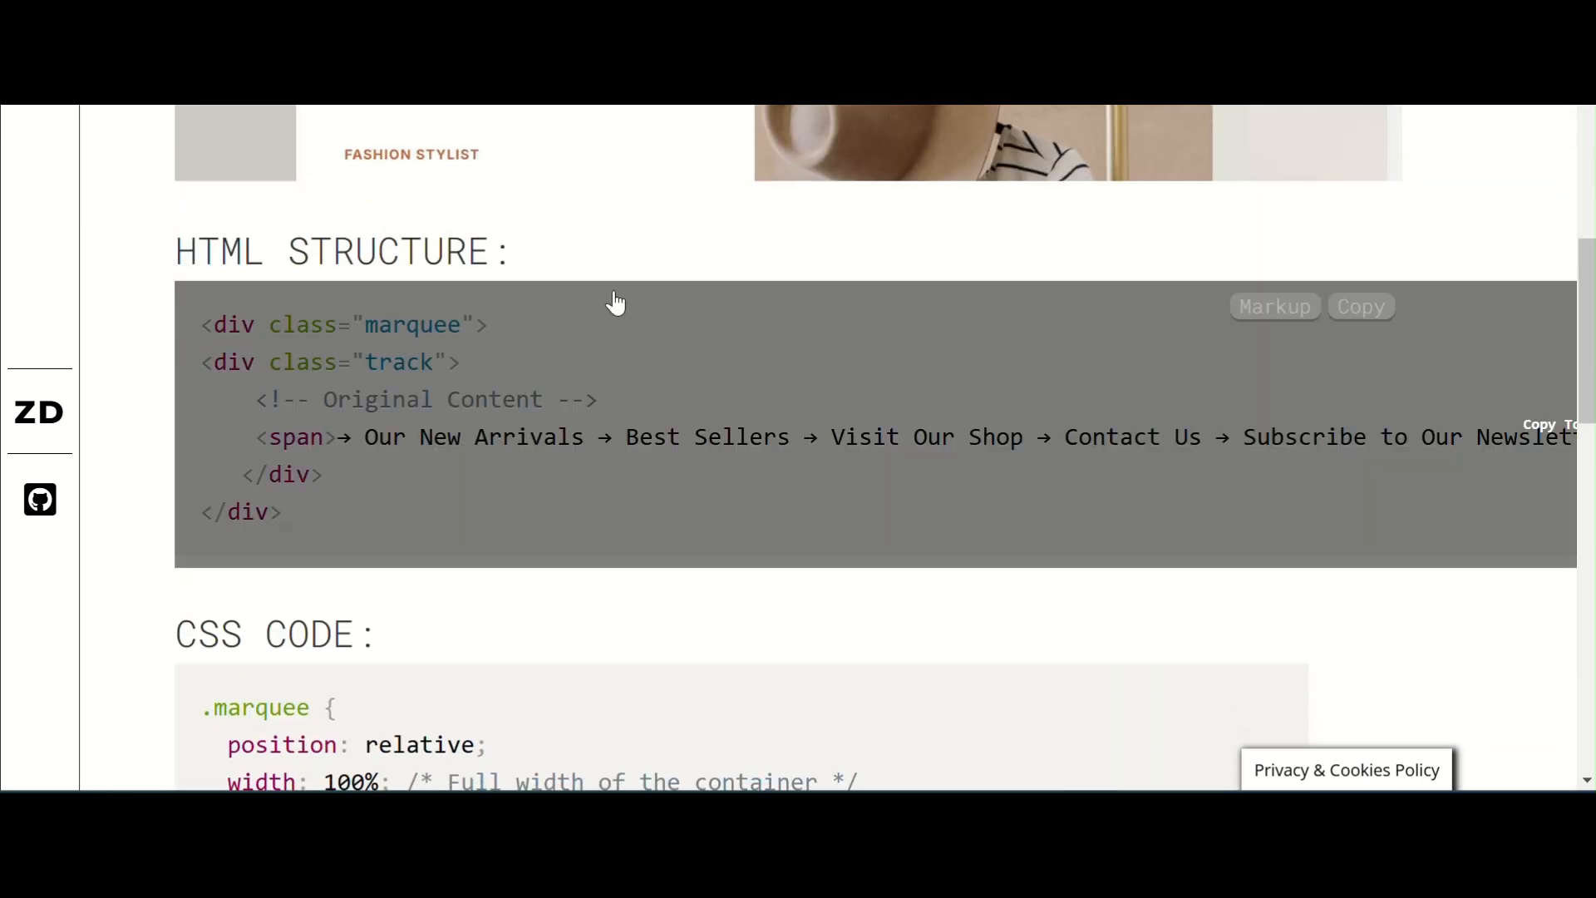
{"action": "mouse_move", "coordinate": [457, 328]}
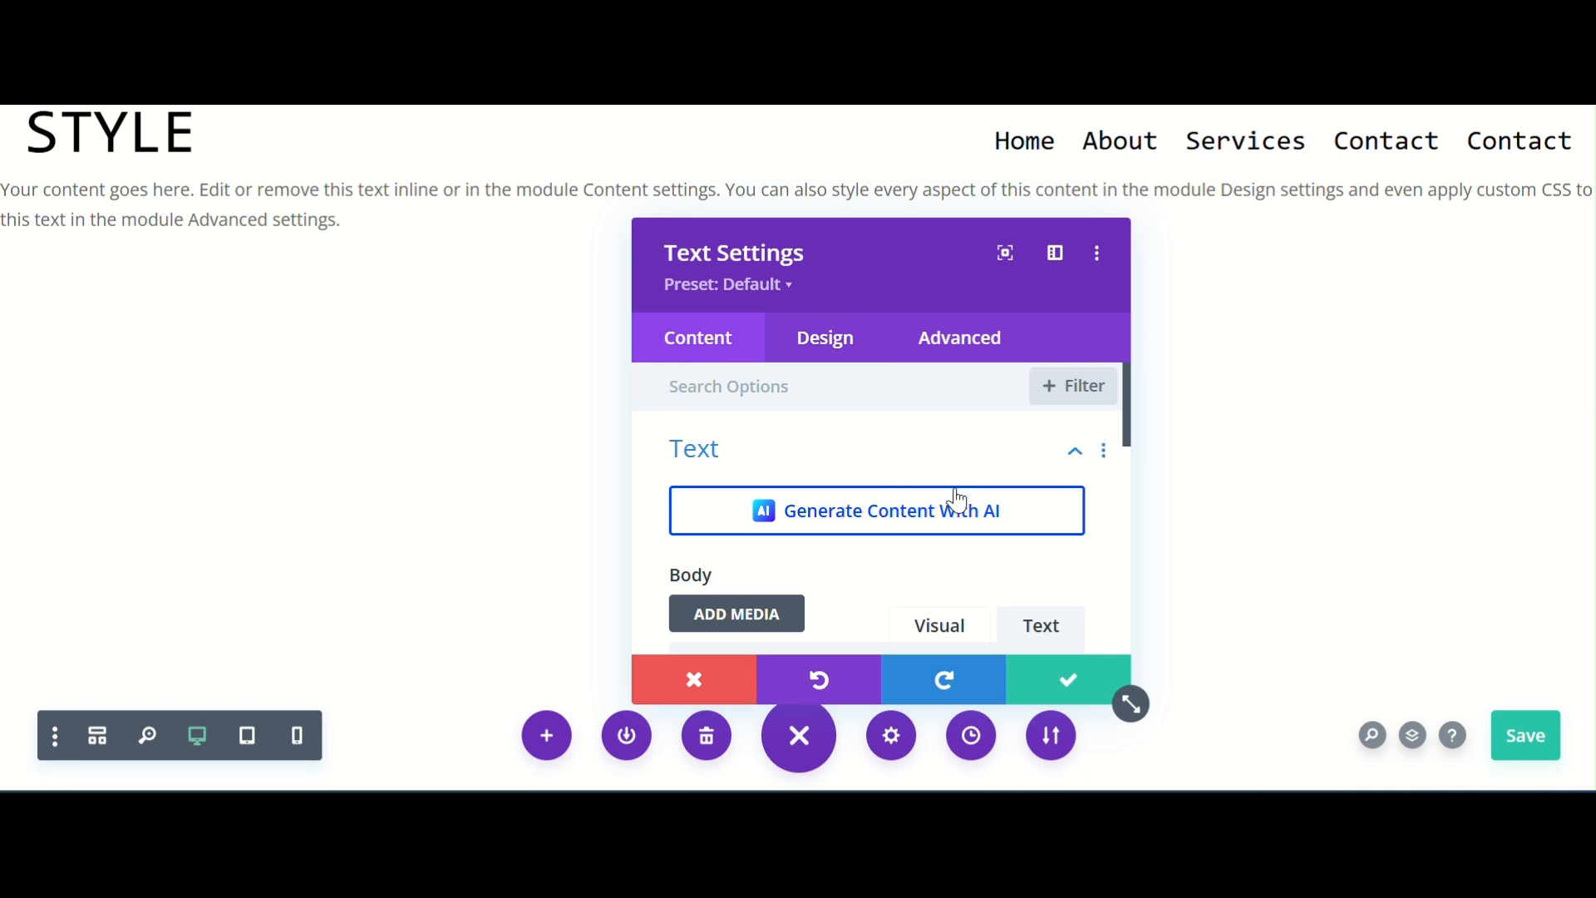
- Replace the Text module's placeholder body with the copied marquee HTML, using the plain code view of the editor
{"action": "scroll", "coordinate": [955, 403], "scroll_direction": "down", "scroll_amount": 3}
{"action": "scroll", "coordinate": [923, 491], "scroll_direction": "up", "scroll_amount": 2}
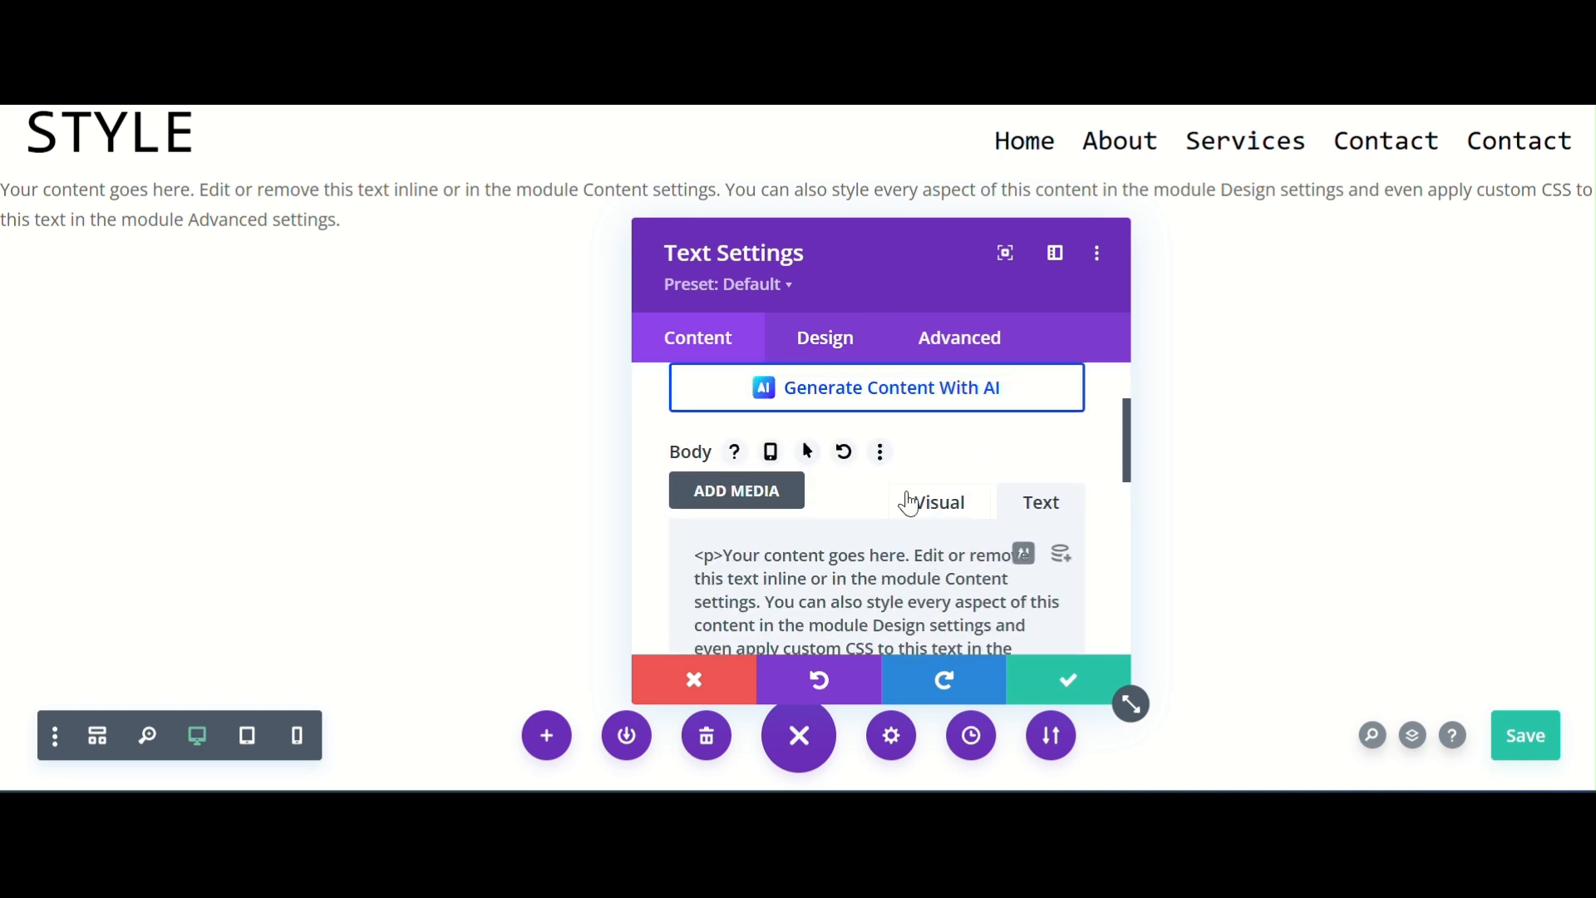
{"action": "left_click", "coordinate": [940, 504]}
{"action": "scroll", "coordinate": [855, 495], "scroll_direction": "down", "scroll_amount": 3}
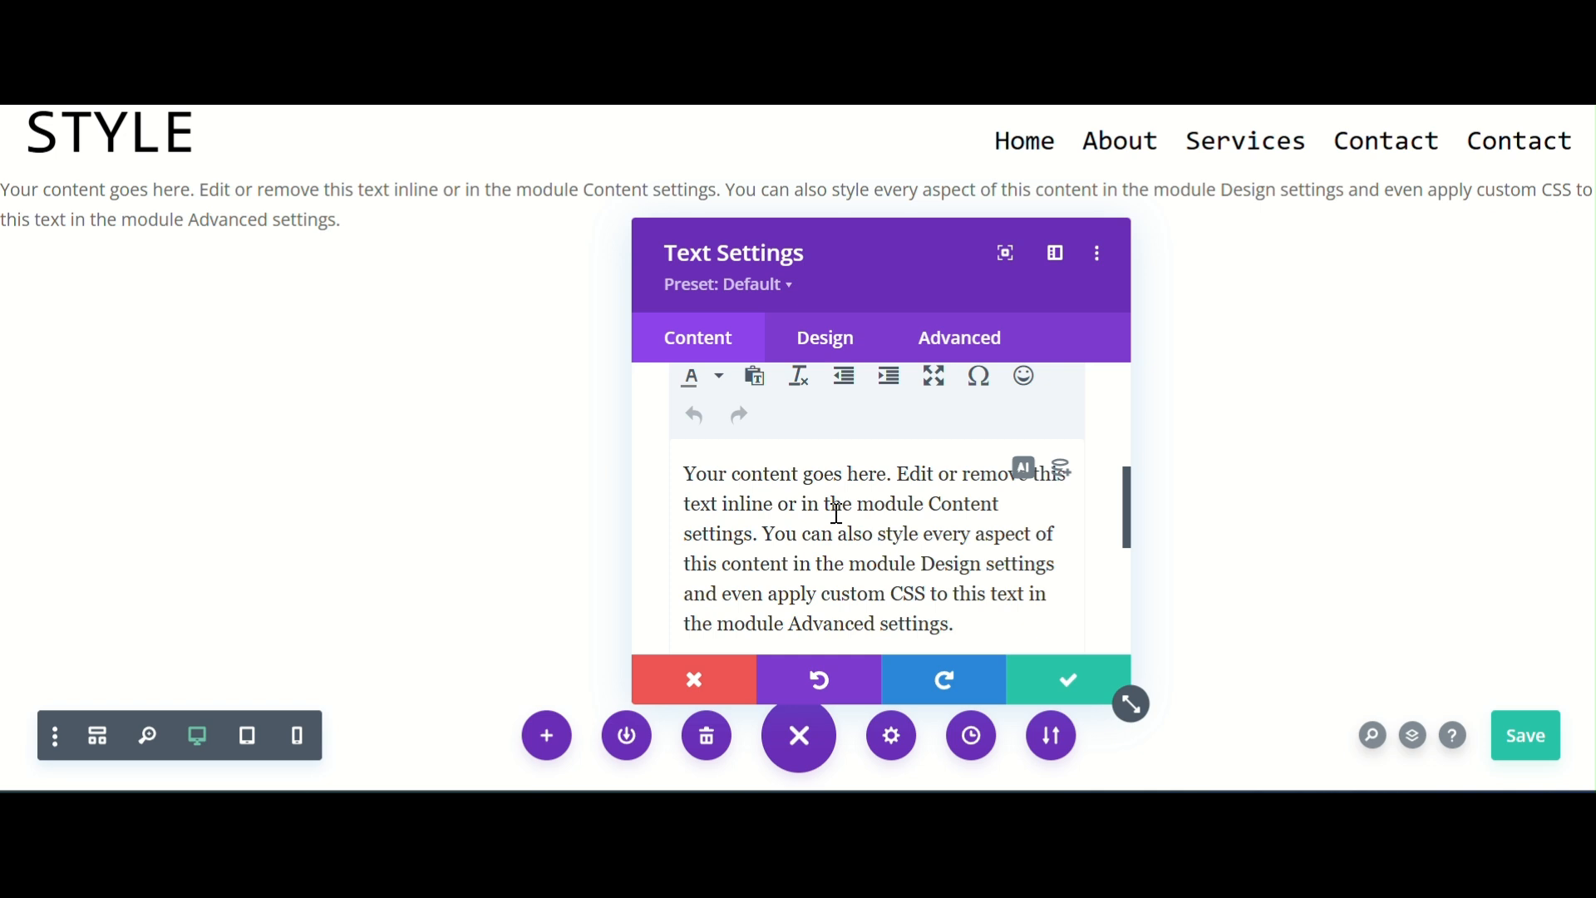
{"action": "scroll", "coordinate": [837, 512], "scroll_direction": "down", "scroll_amount": 2}
{"action": "scroll", "coordinate": [835, 511], "scroll_direction": "up", "scroll_amount": 2}
{"action": "scroll", "coordinate": [835, 512], "scroll_direction": "up", "scroll_amount": 2}
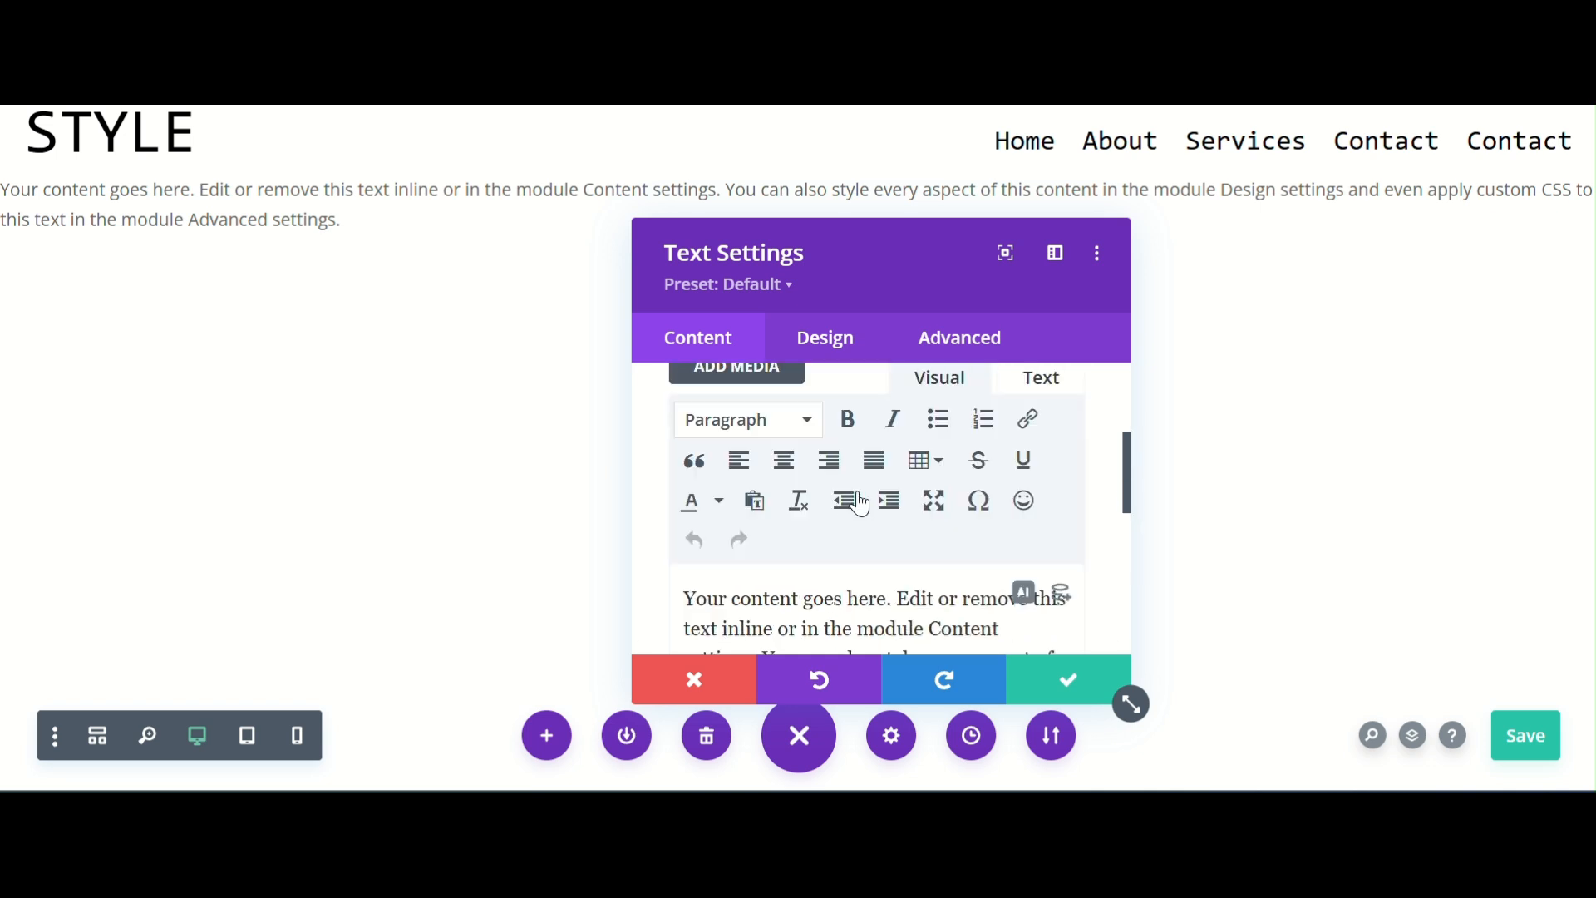
{"action": "left_click", "coordinate": [1049, 384]}
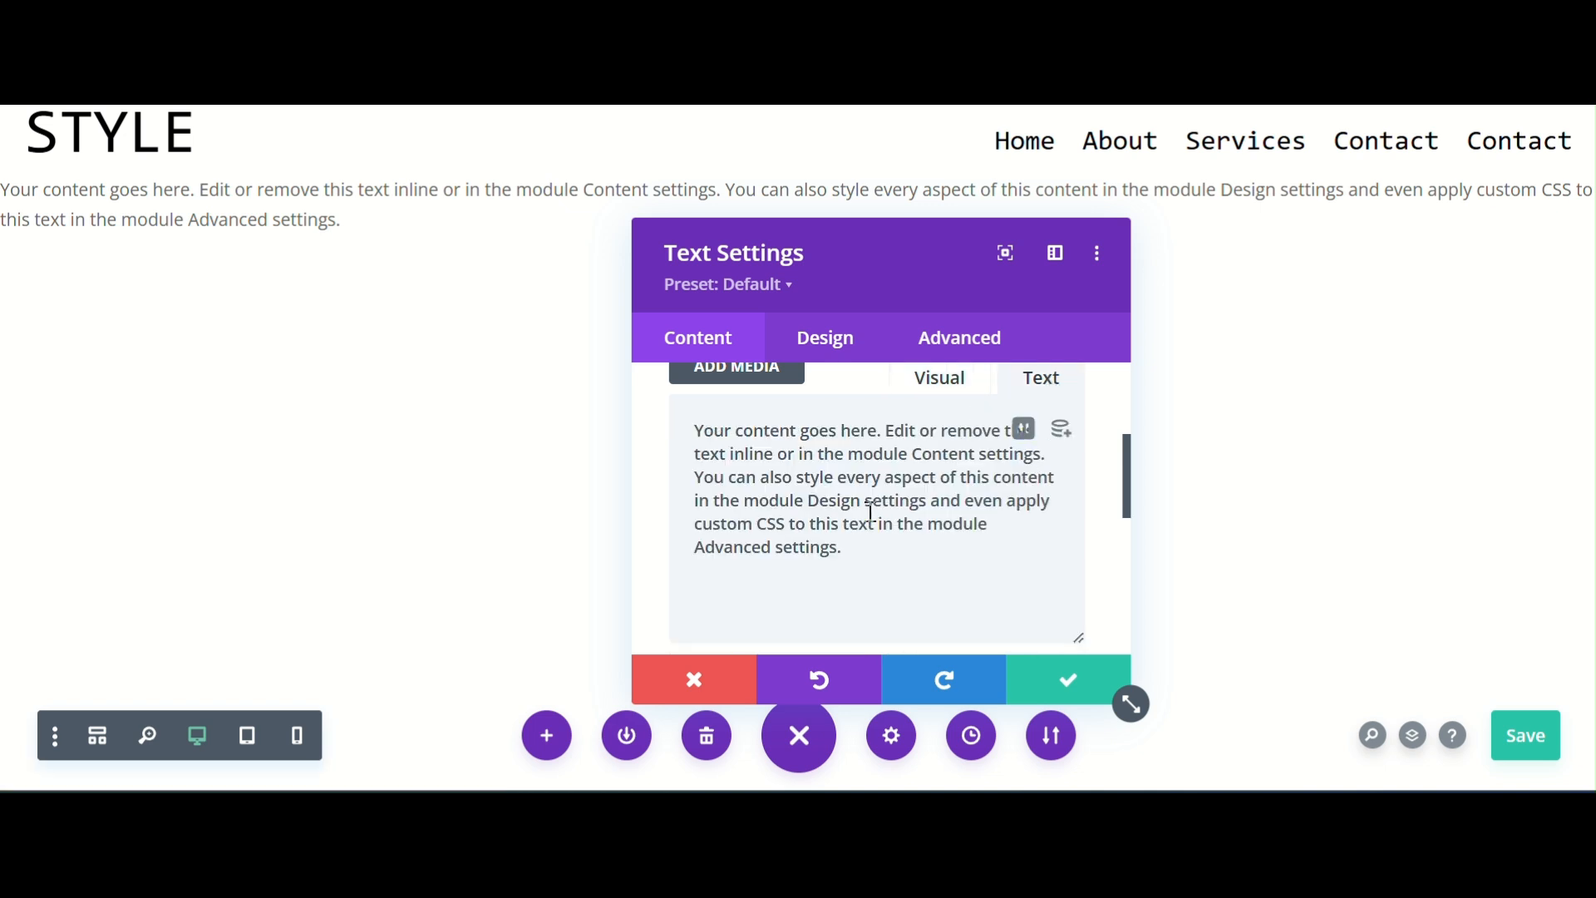
{"action": "key", "text": "ctrl+a"}
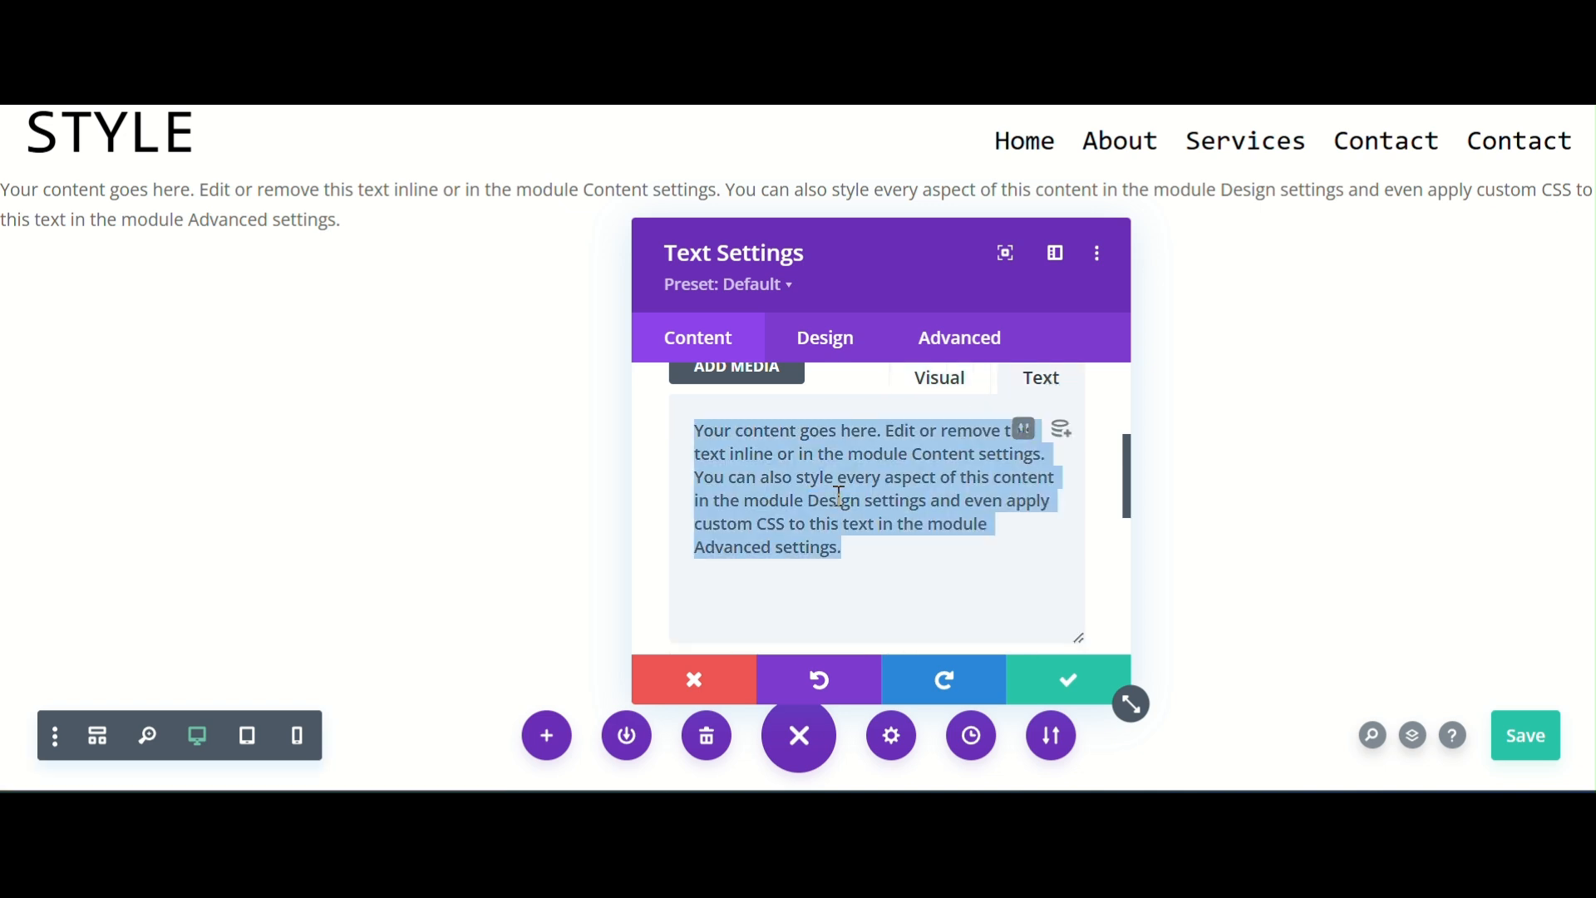
{"action": "key", "text": "BackSpace"}
{"action": "key", "text": "ctrl+v"}
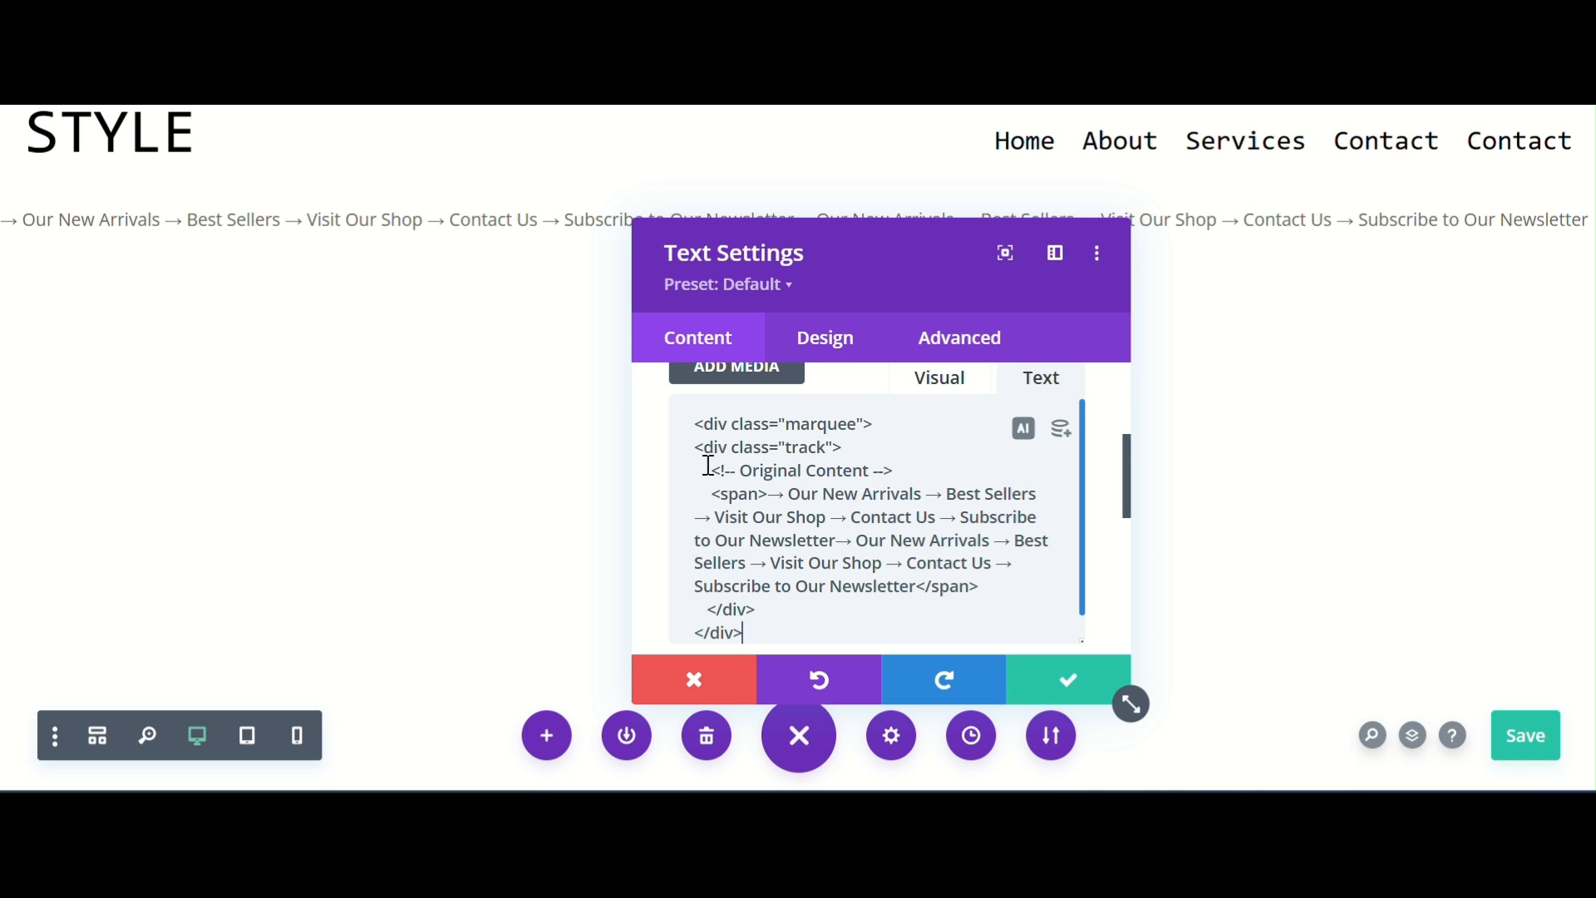
- Examine the pasted HTML, especially the comment and the scrolling text between the span tags
{"action": "left_click_drag", "start_coordinate": [712, 465], "coordinate": [896, 572]}
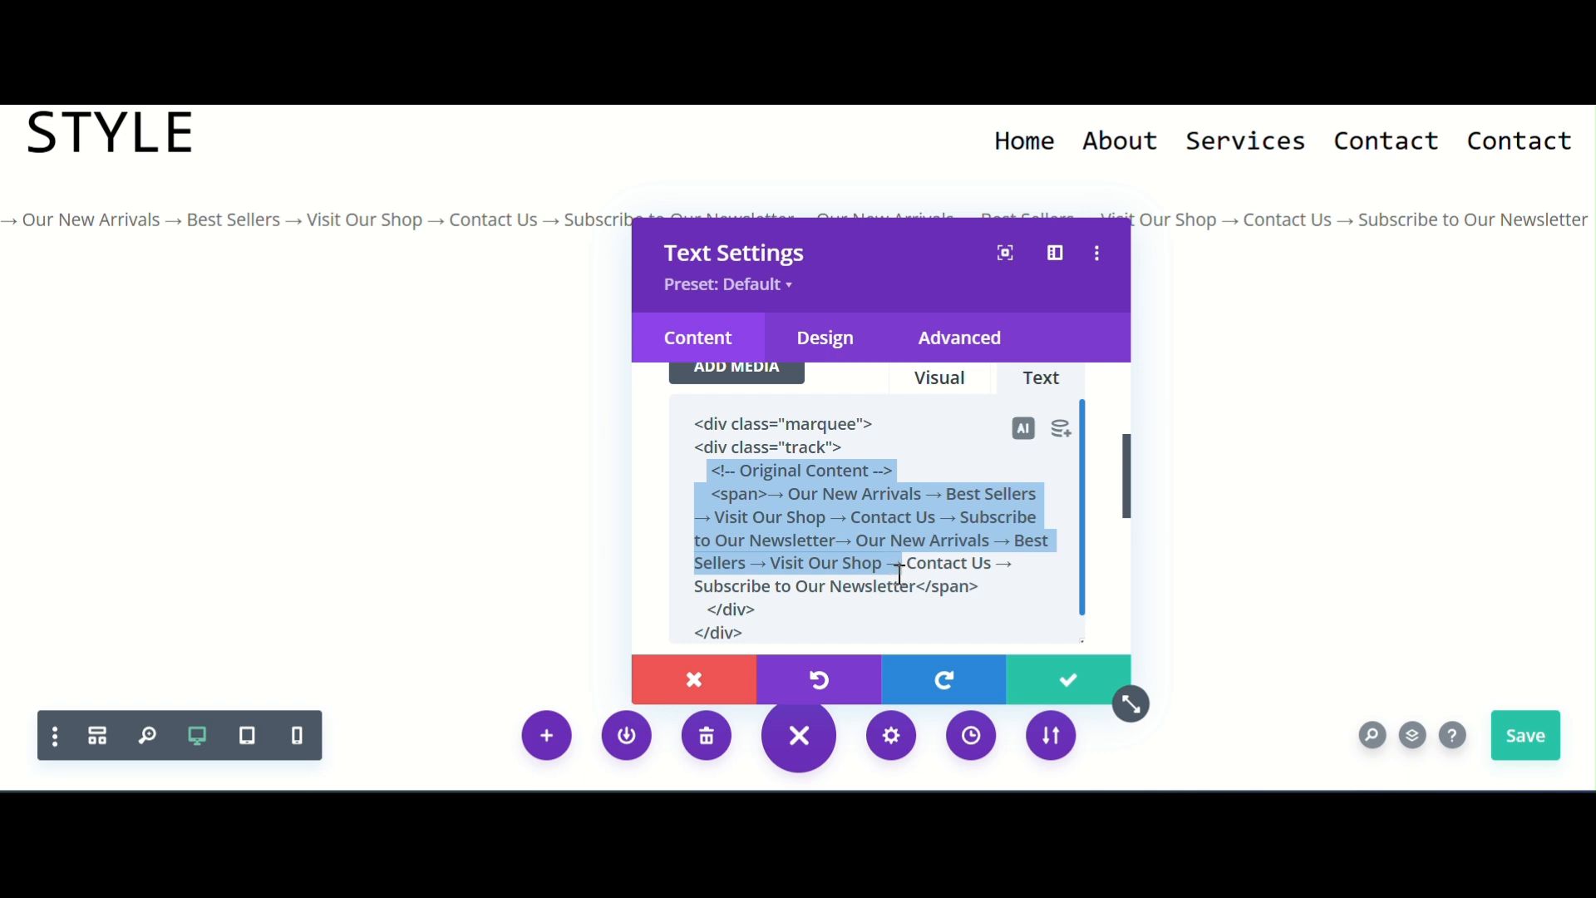
{"action": "left_click", "coordinate": [789, 494]}
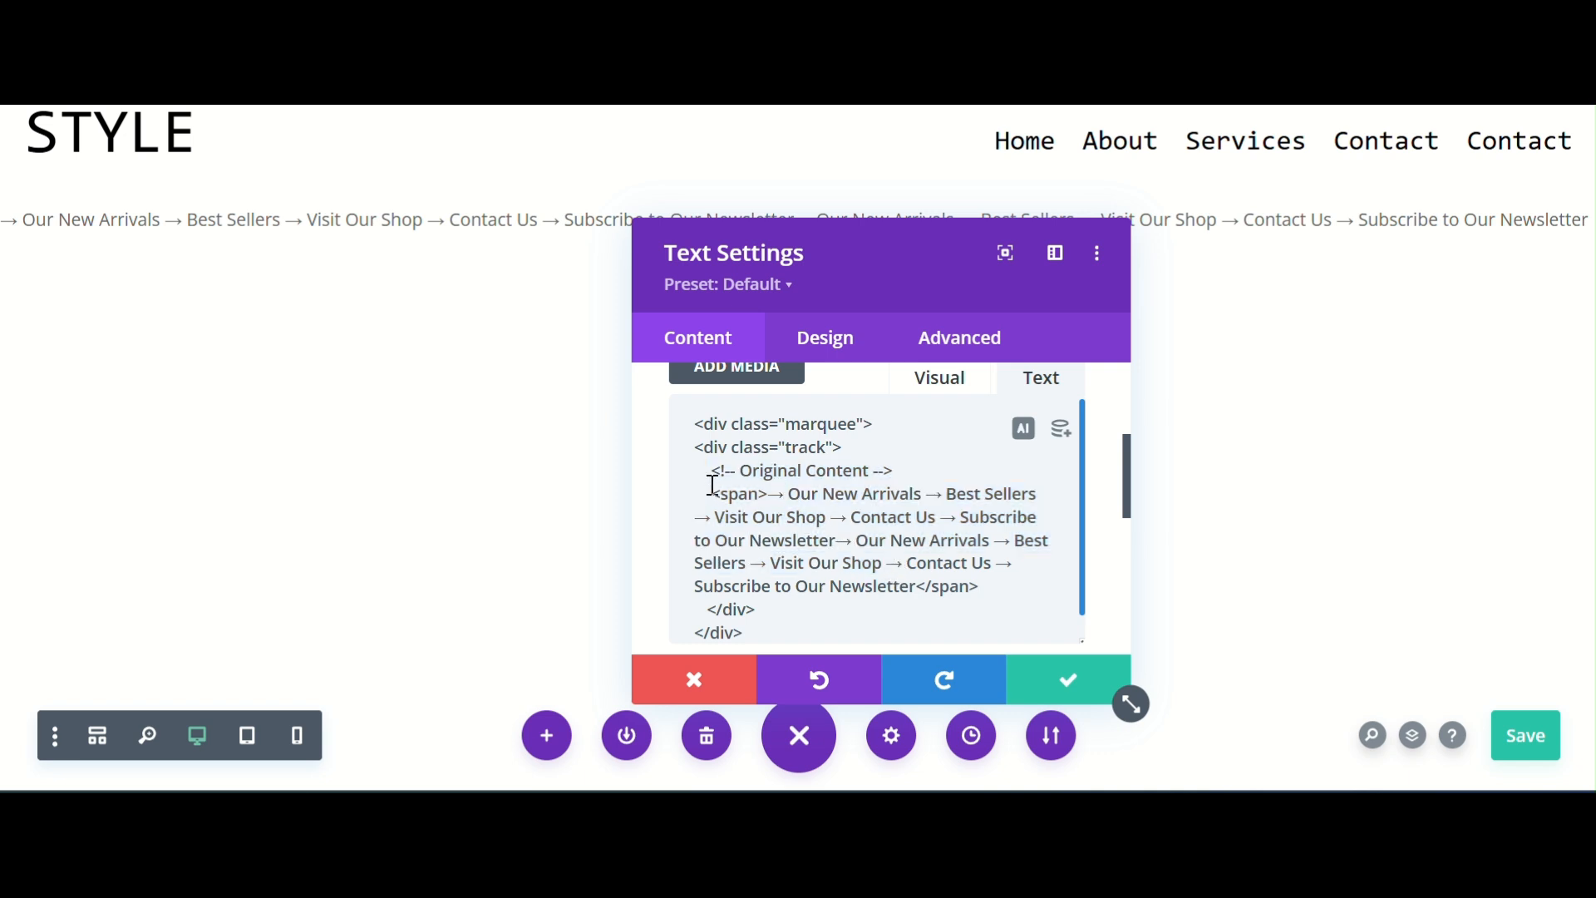
{"action": "left_click_drag", "start_coordinate": [713, 492], "coordinate": [770, 503]}
{"action": "left_click", "coordinate": [769, 494]}
{"action": "left_click_drag", "start_coordinate": [769, 494], "coordinate": [917, 586]}
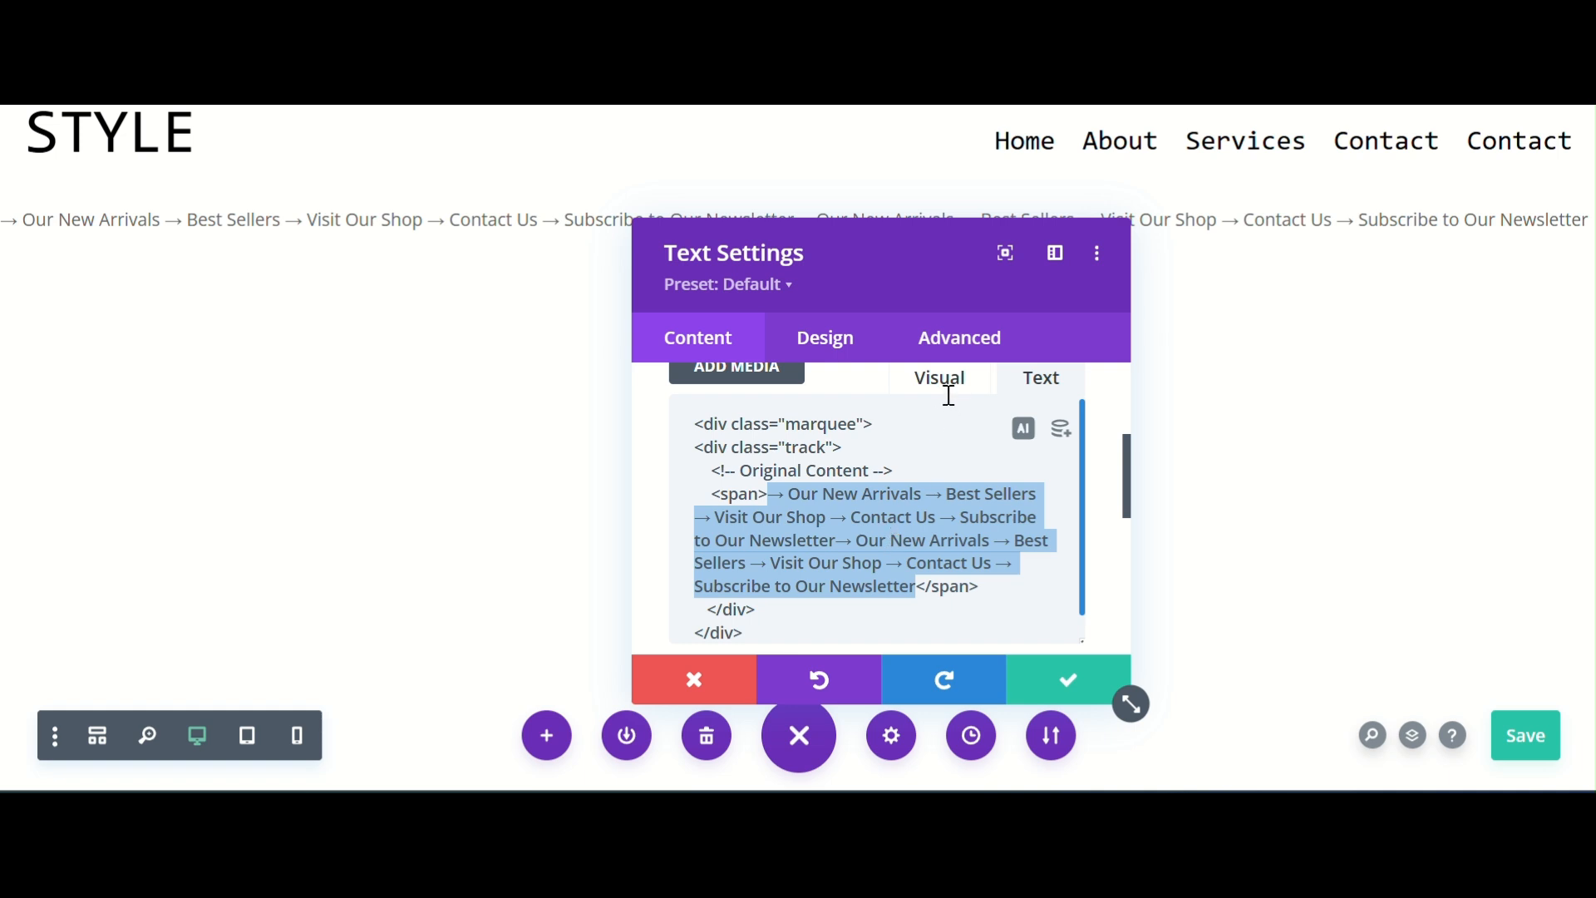
{"action": "left_click", "coordinate": [925, 424]}
- In the visual editor, remove the blank line above the marquee text and delete the repeated second set of phrases
{"action": "left_click", "coordinate": [938, 379]}
{"action": "scroll", "coordinate": [773, 523], "scroll_direction": "down", "scroll_amount": 2}
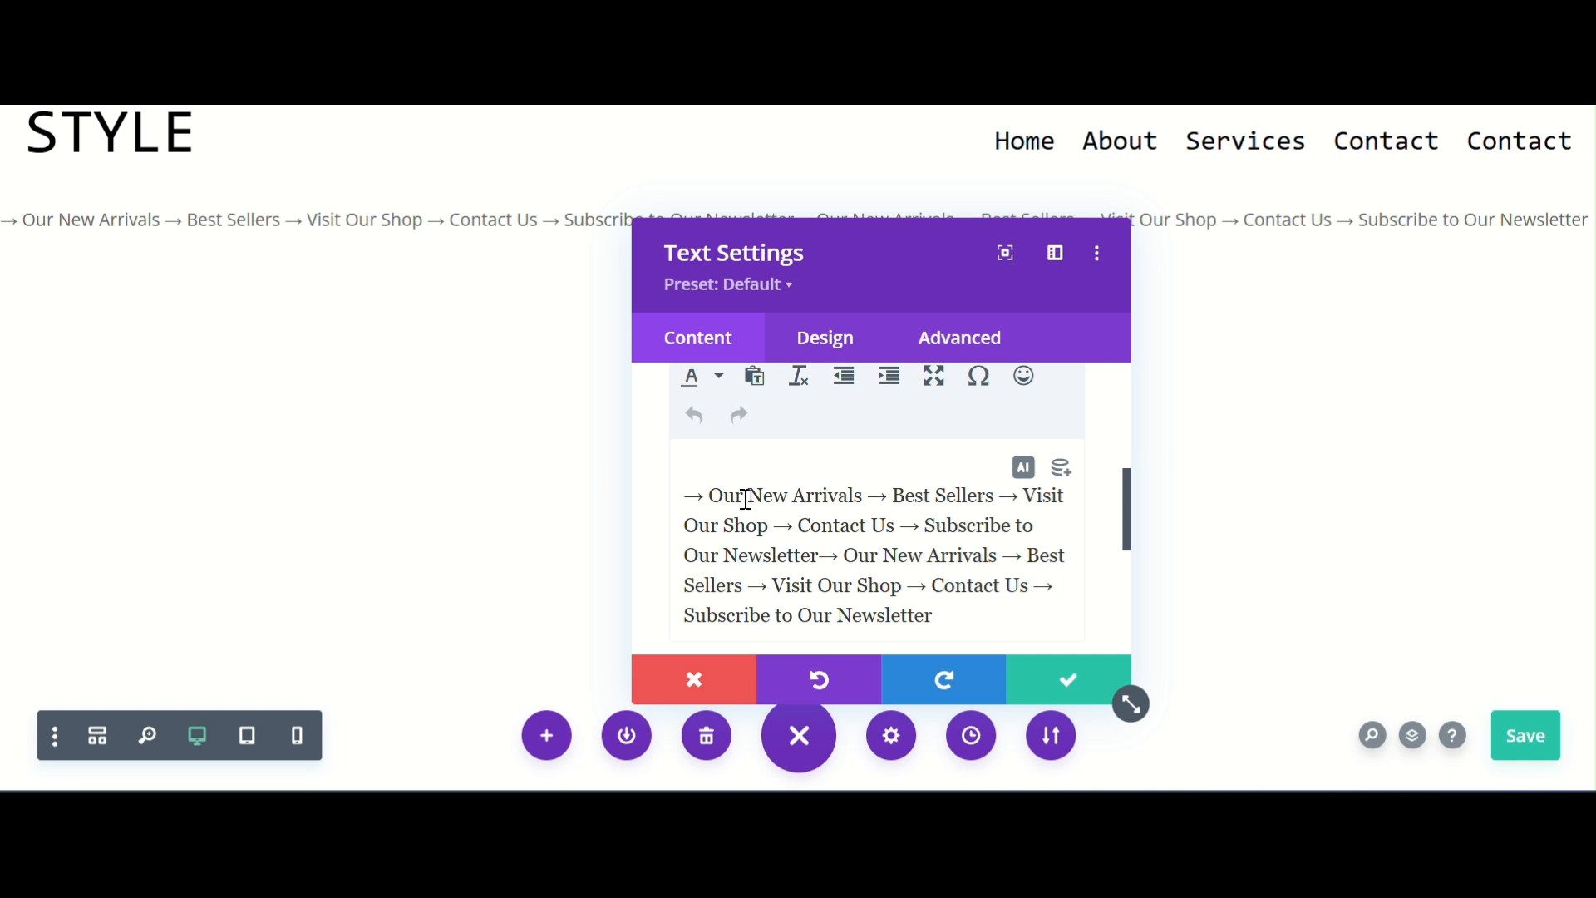
{"action": "key", "text": "BackSpace"}
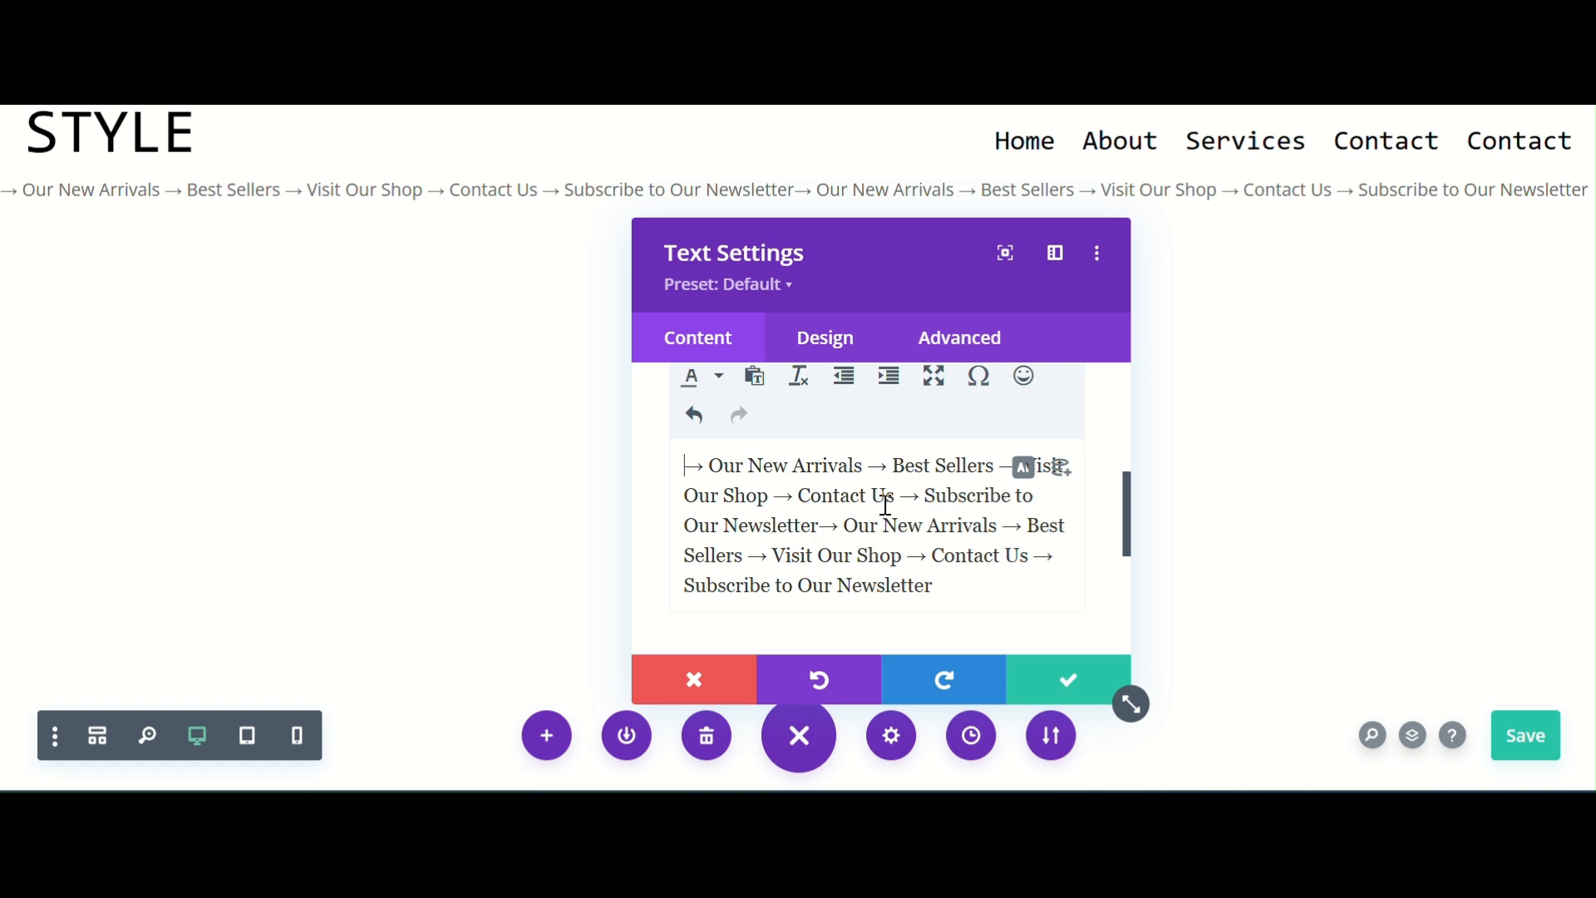
{"action": "left_click_drag", "start_coordinate": [845, 525], "coordinate": [956, 584]}
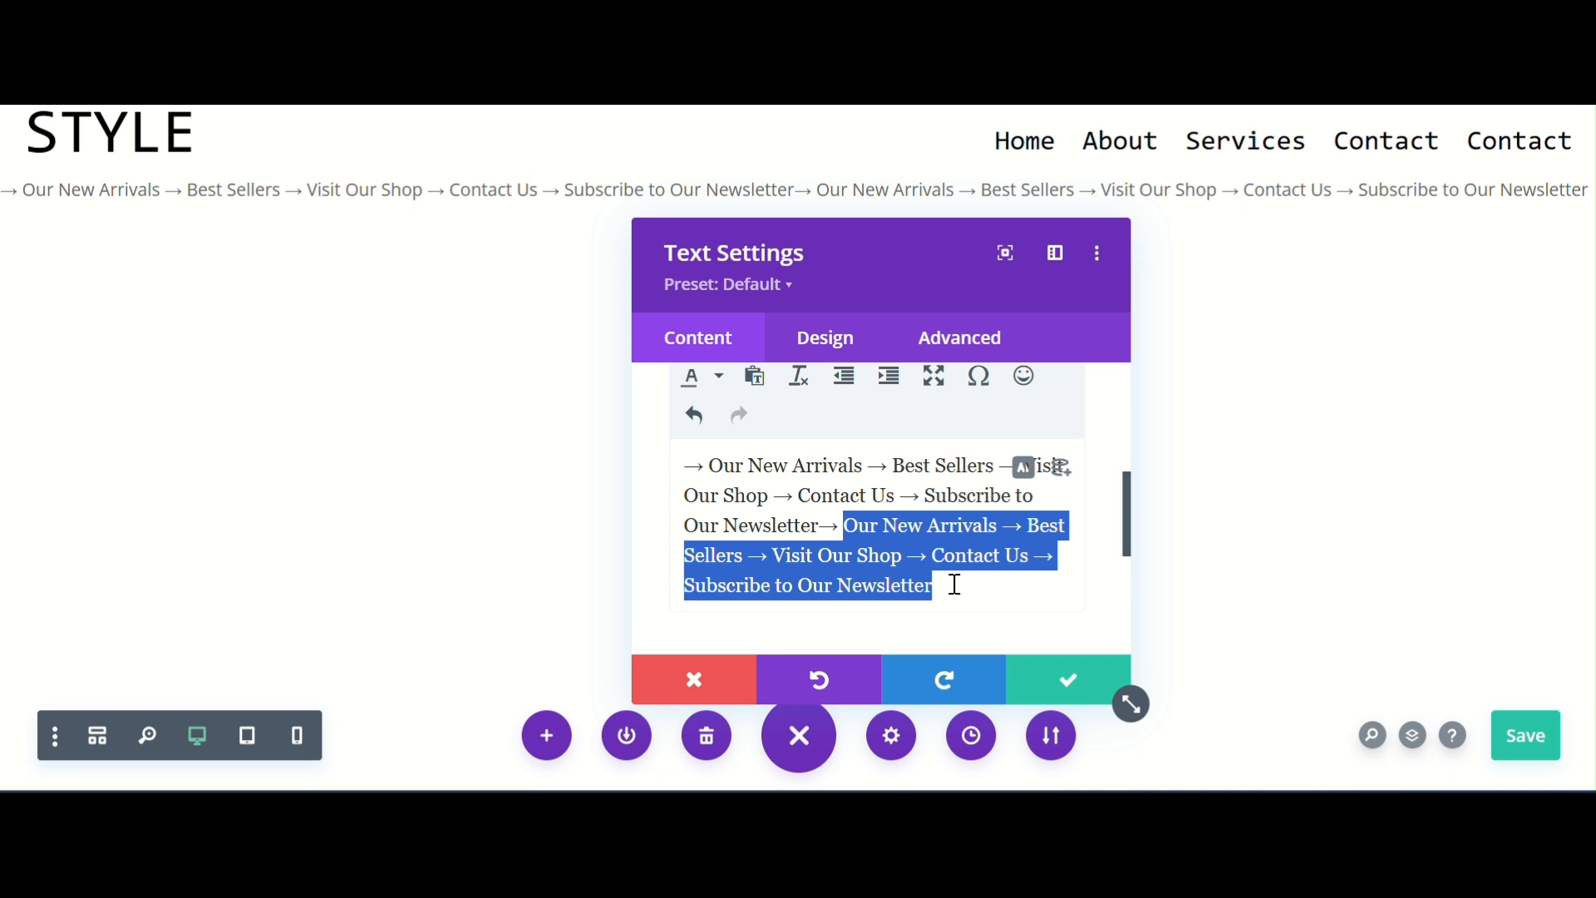
{"action": "key", "text": "BackSpace"}
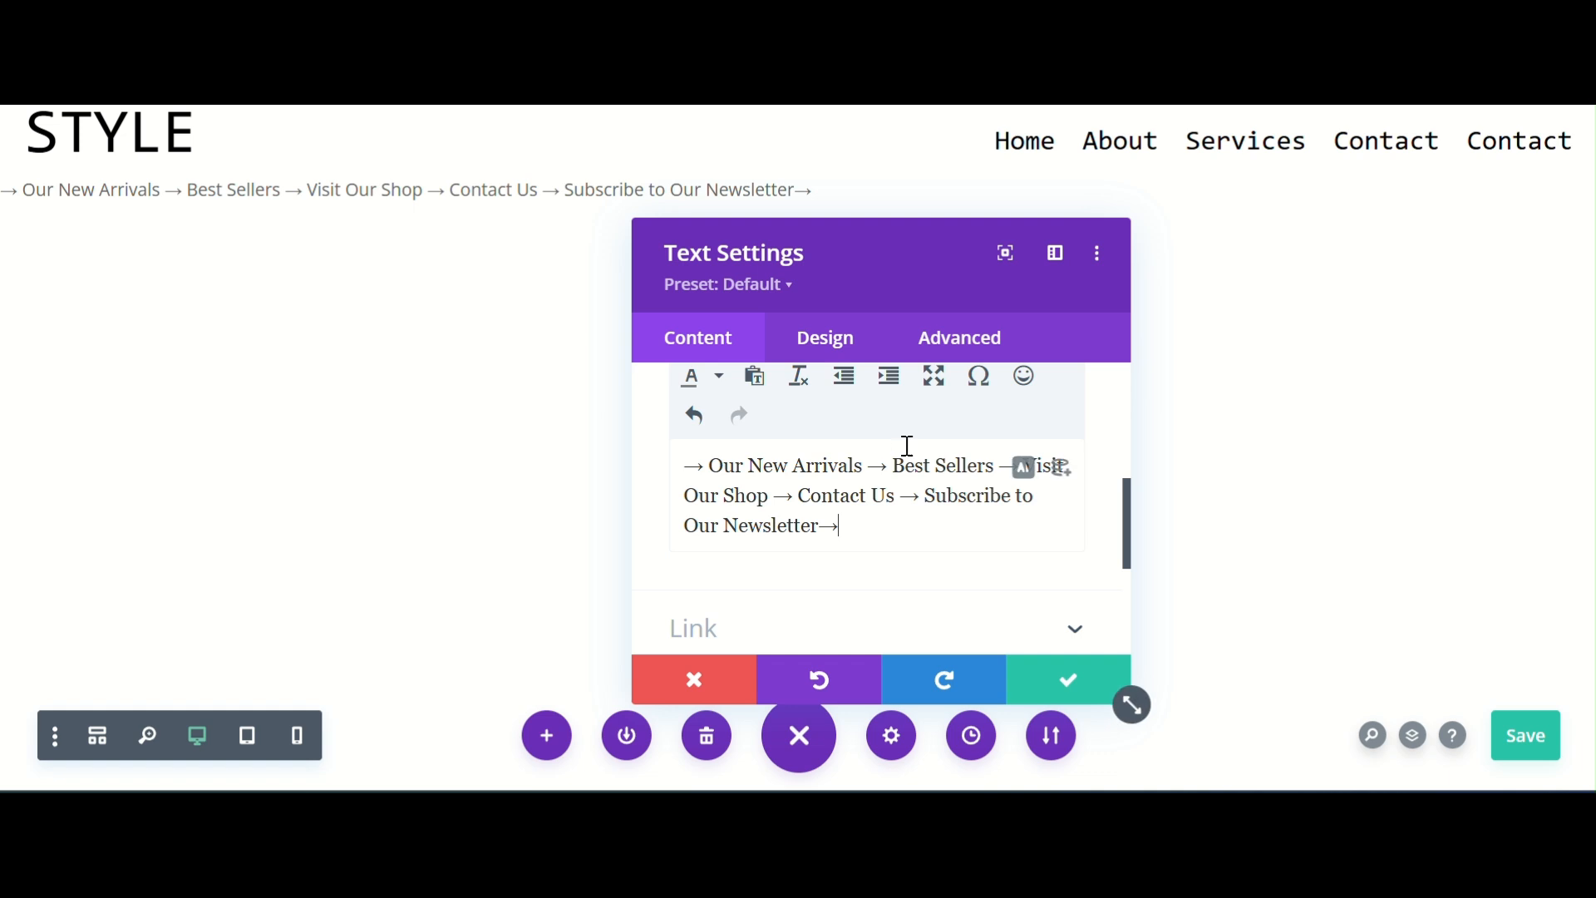
- Set the marquee Text module's font to Roboto Mono in its design settings
{"action": "scroll", "coordinate": [888, 453], "scroll_direction": "up", "scroll_amount": 3}
{"action": "scroll", "coordinate": [813, 405], "scroll_direction": "up", "scroll_amount": 5}
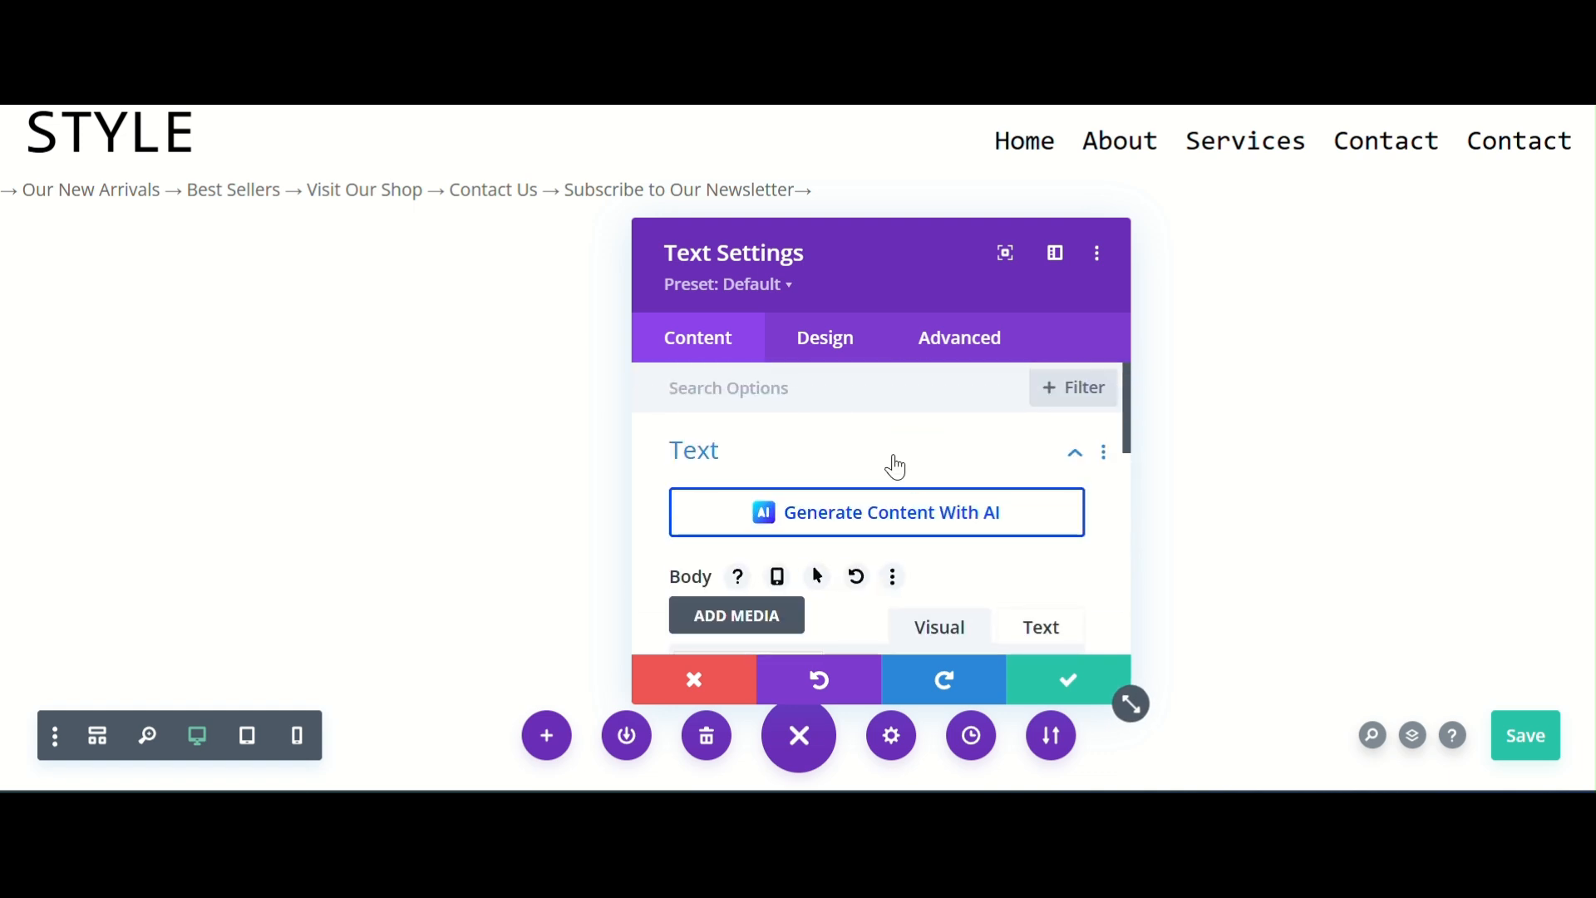
{"action": "left_click", "coordinate": [825, 337]}
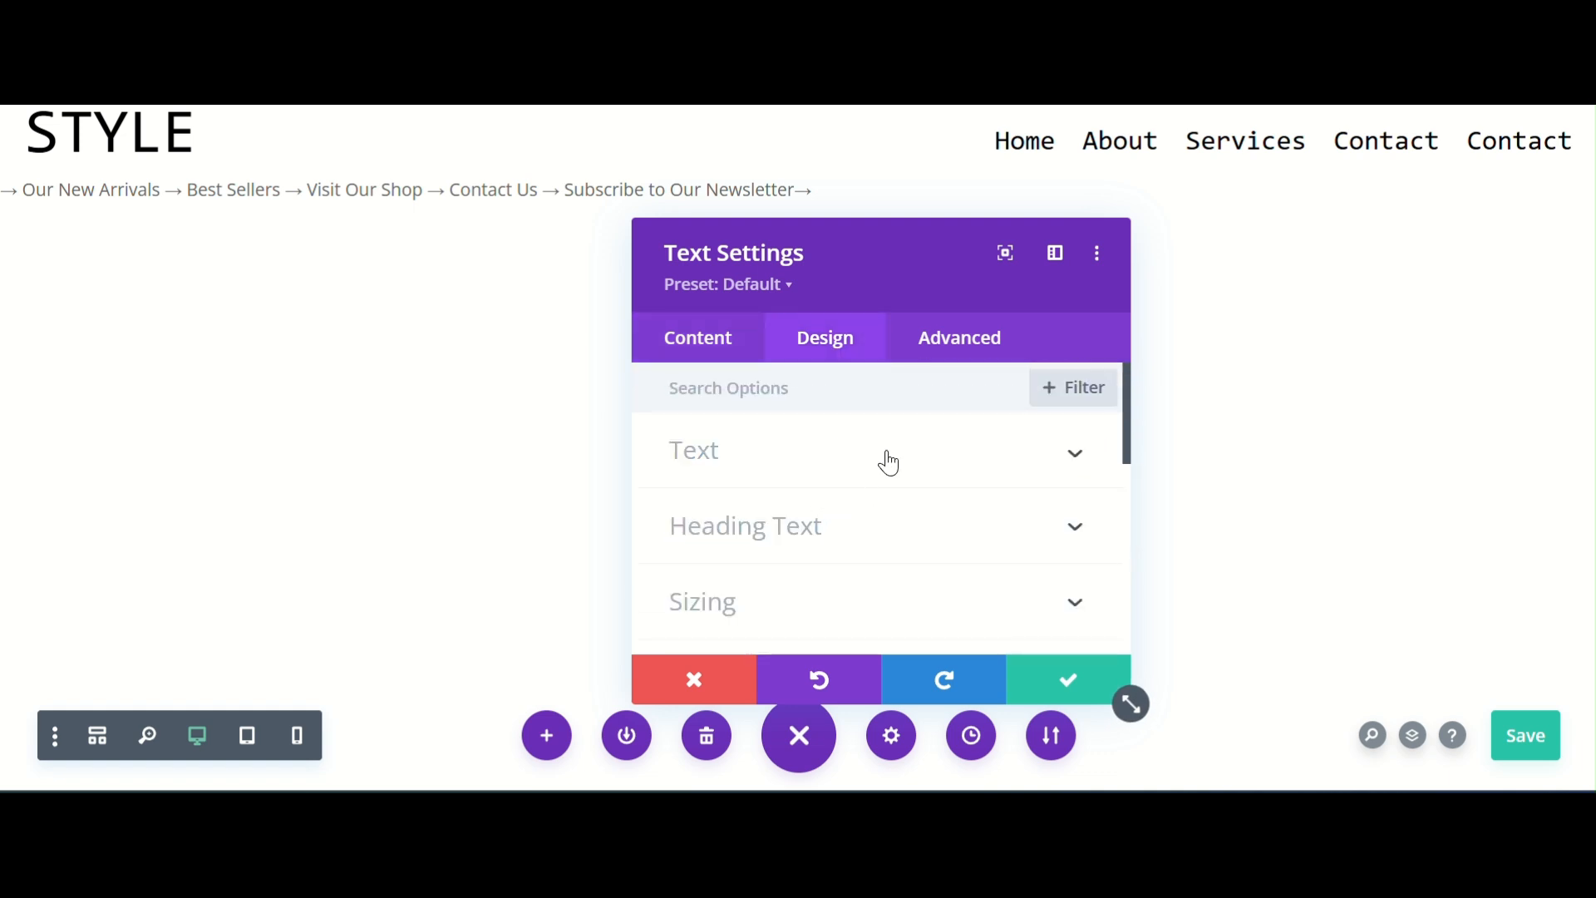
{"action": "left_click", "coordinate": [848, 459]}
{"action": "scroll", "coordinate": [922, 474], "scroll_direction": "down", "scroll_amount": 4}
{"action": "scroll", "coordinate": [927, 478], "scroll_direction": "up", "scroll_amount": 1}
{"action": "scroll", "coordinate": [925, 477], "scroll_direction": "up", "scroll_amount": 3}
{"action": "left_click", "coordinate": [1008, 479]}
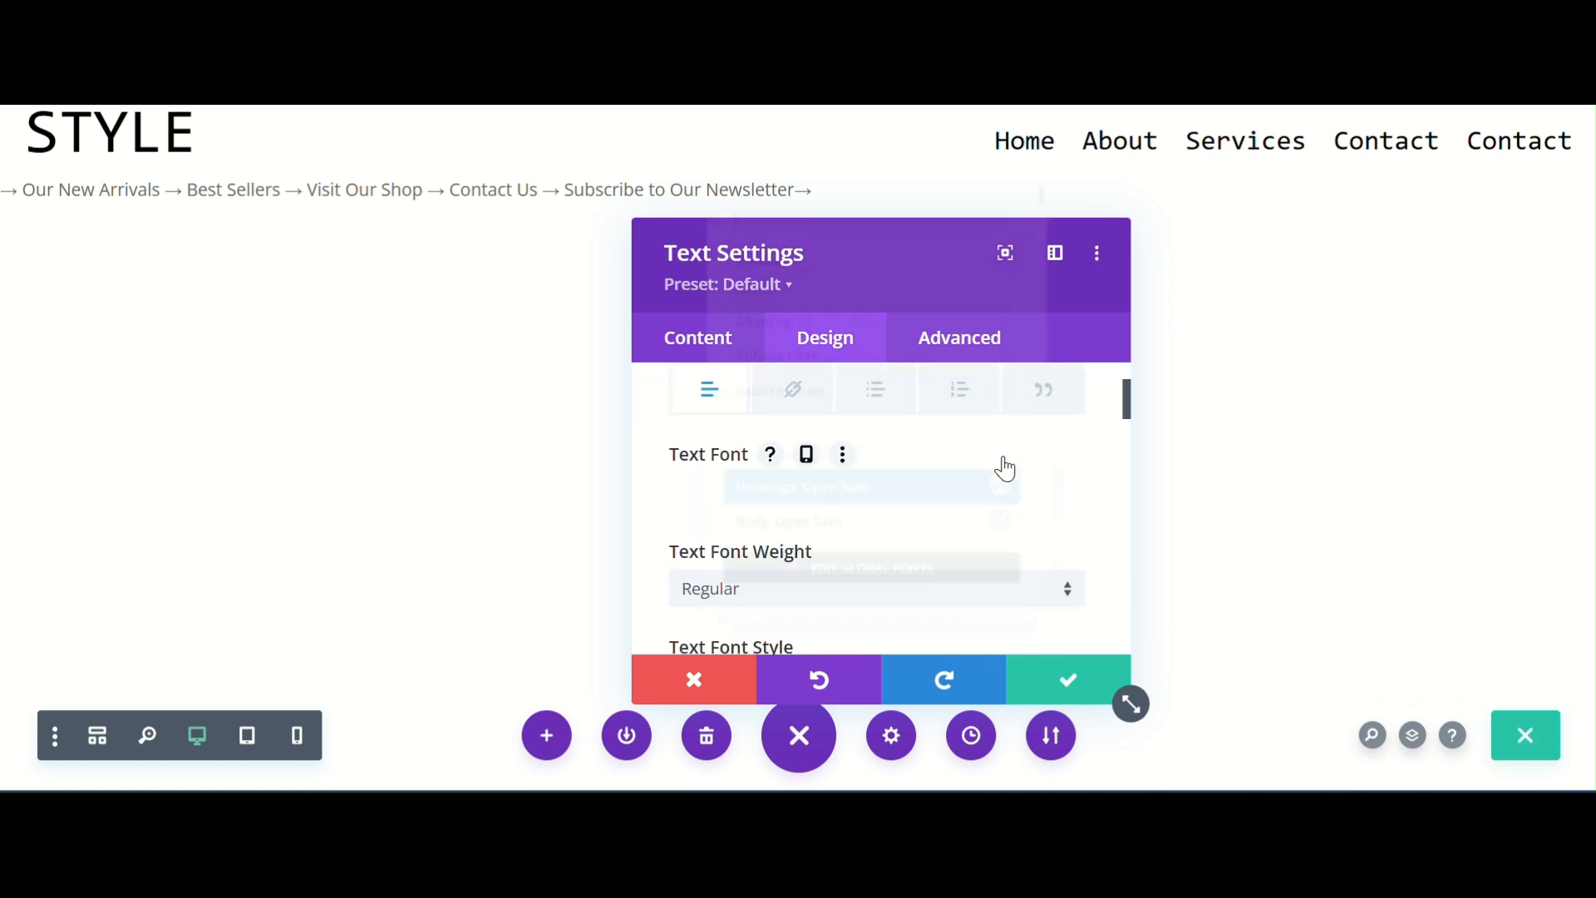
{"action": "left_click", "coordinate": [868, 403]}
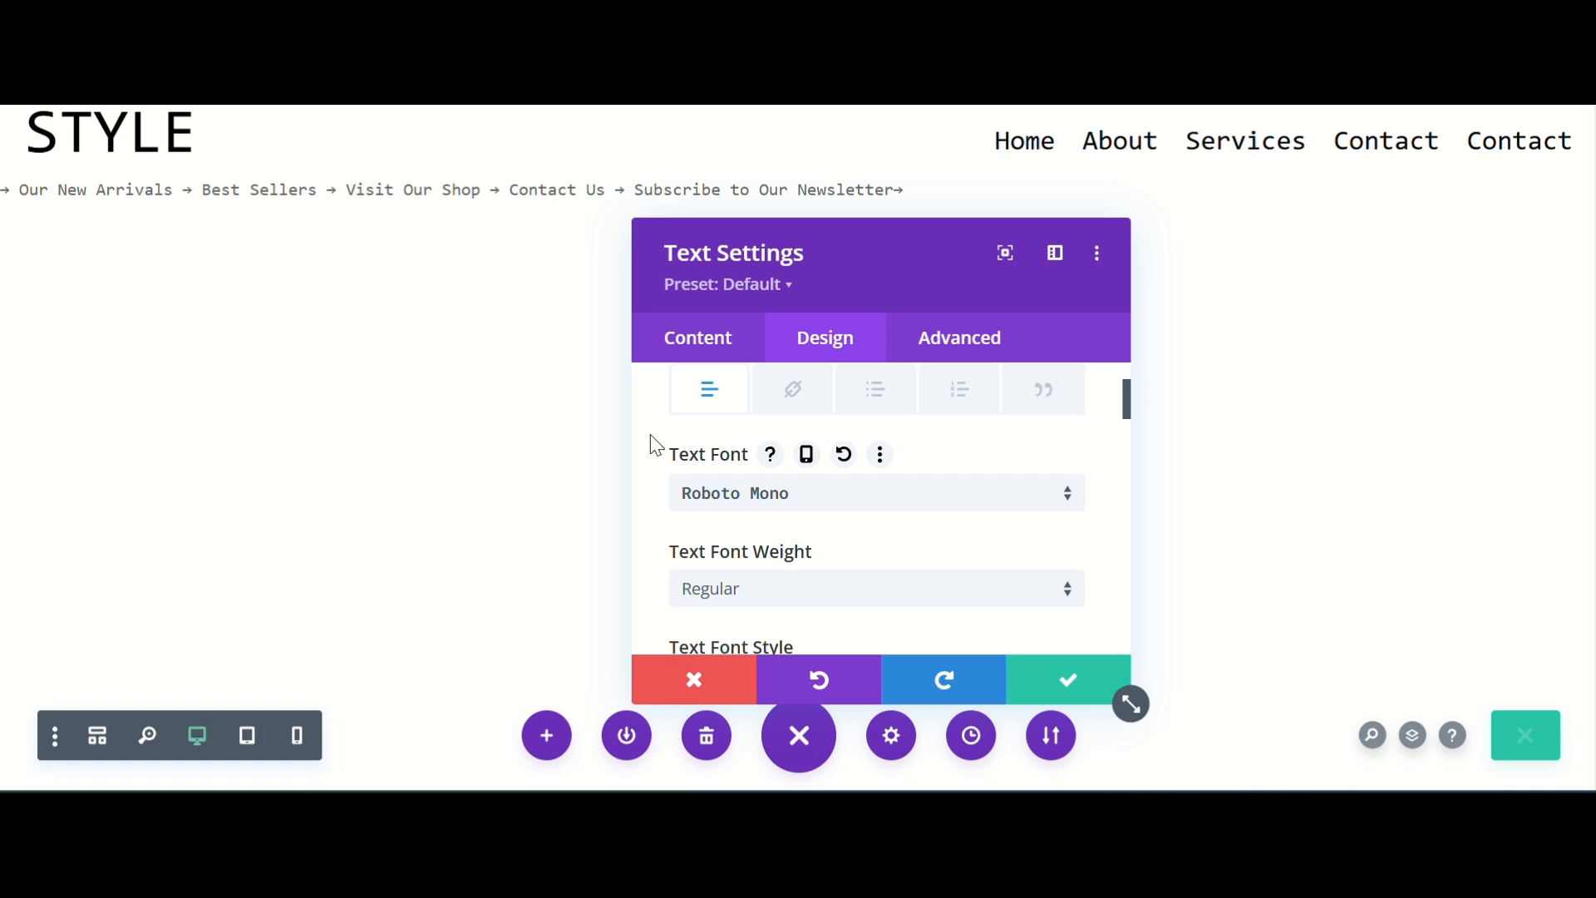
- Increase the marquee text size to 22px
{"action": "scroll", "coordinate": [934, 535], "scroll_direction": "down", "scroll_amount": 3}
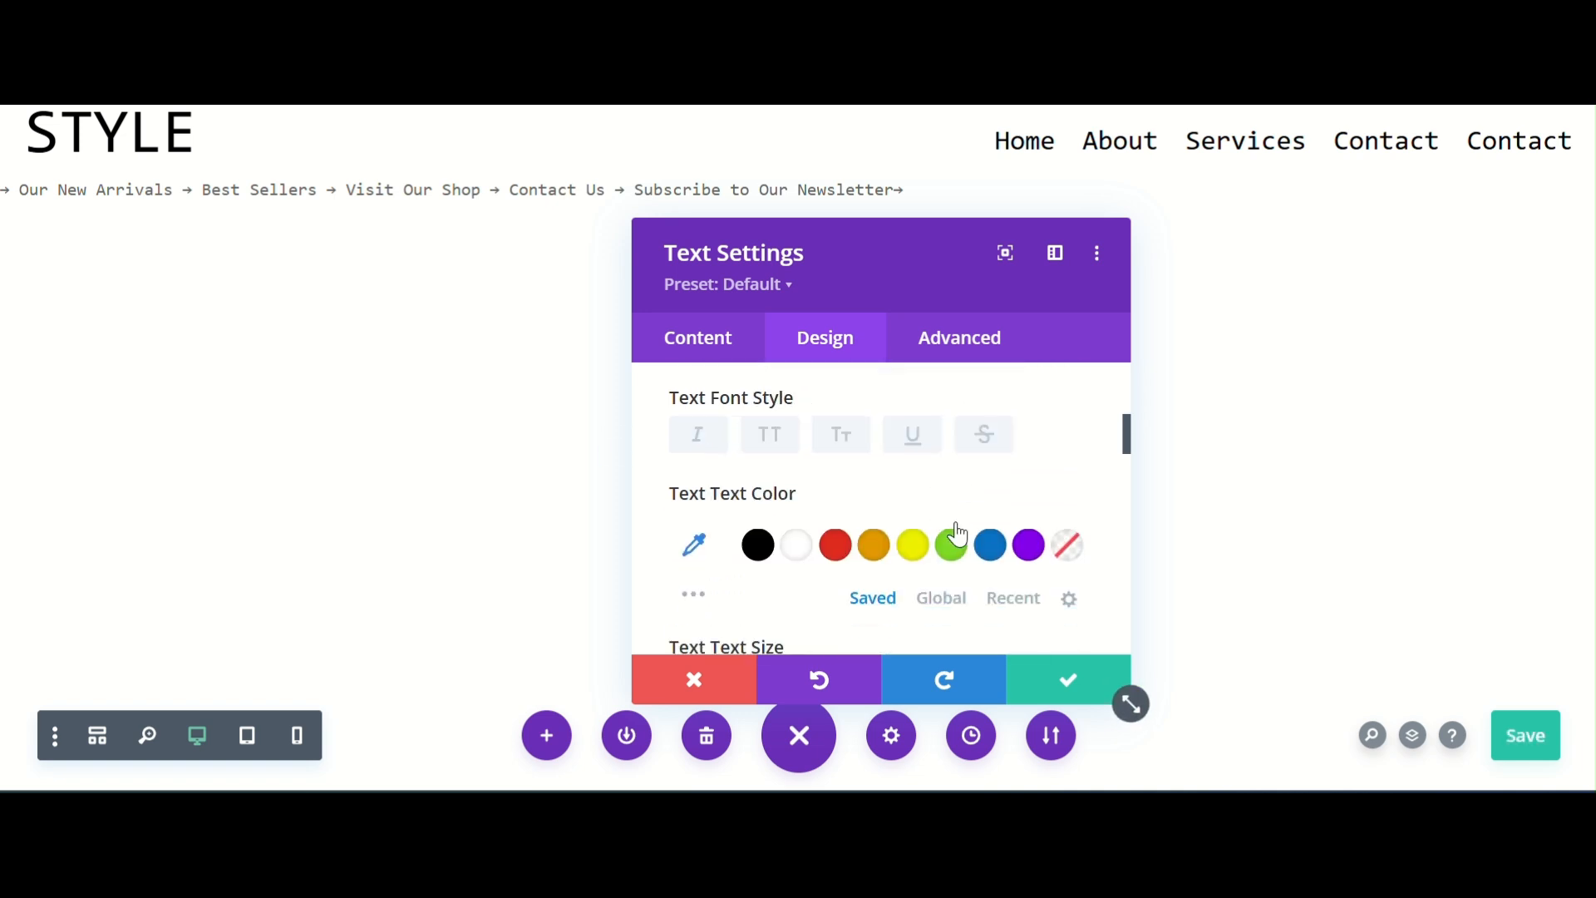
{"action": "scroll", "coordinate": [962, 530], "scroll_direction": "down", "scroll_amount": 3}
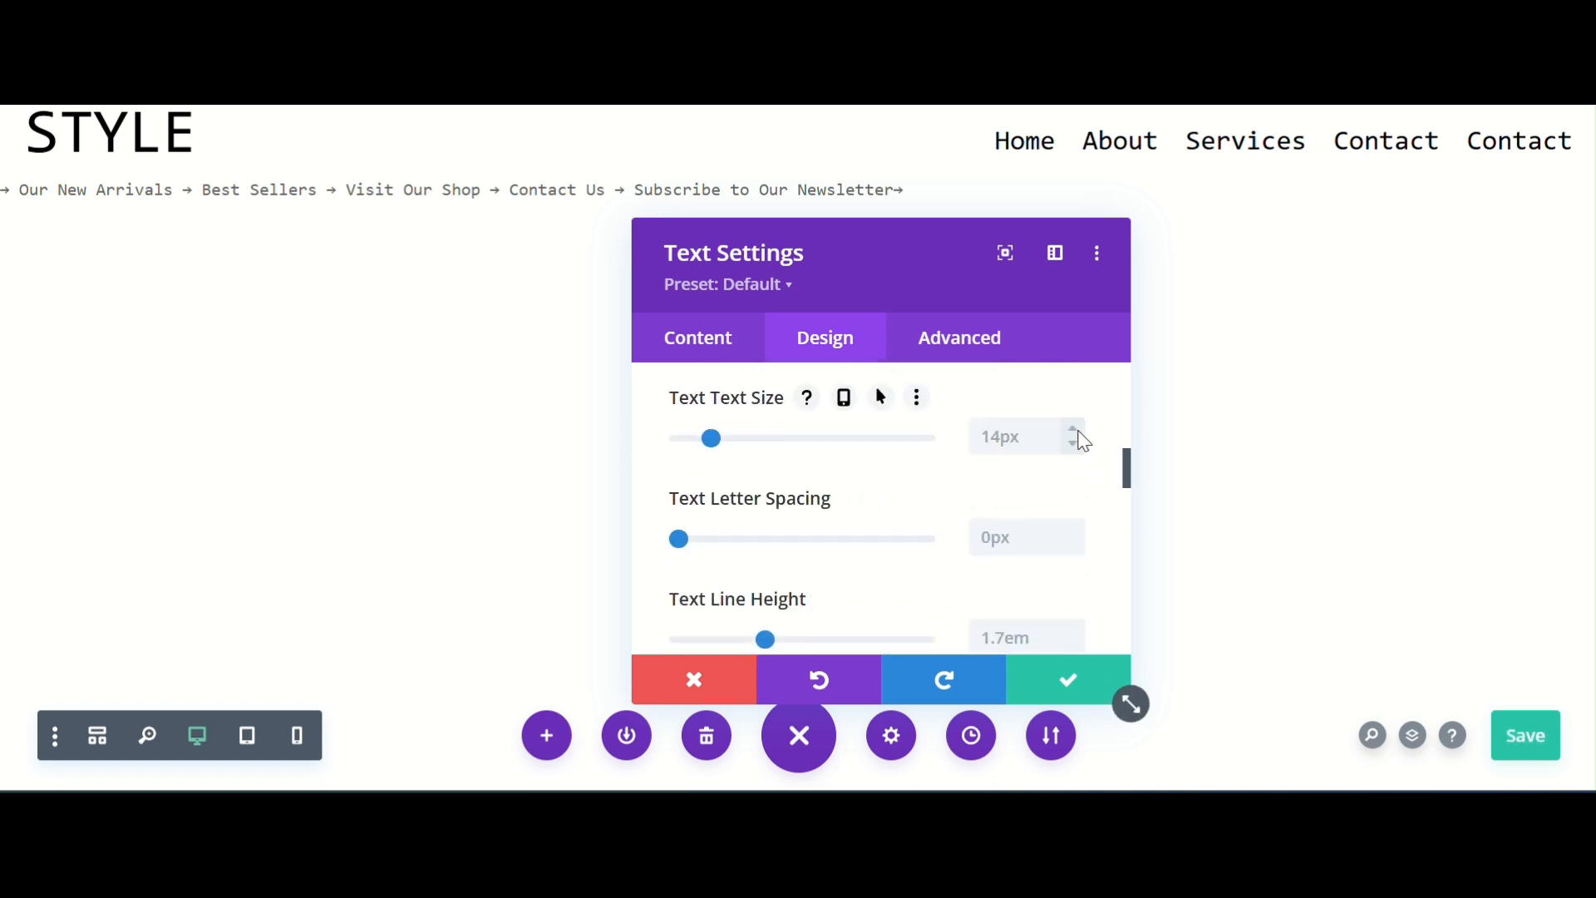
{"action": "left_click", "coordinate": [1080, 431]}
{"action": "left_click", "coordinate": [1081, 432]}
{"action": "left_click", "coordinate": [1081, 431]}
{"action": "left_click", "coordinate": [1081, 431]}
{"action": "left_click", "coordinate": [1081, 432]}
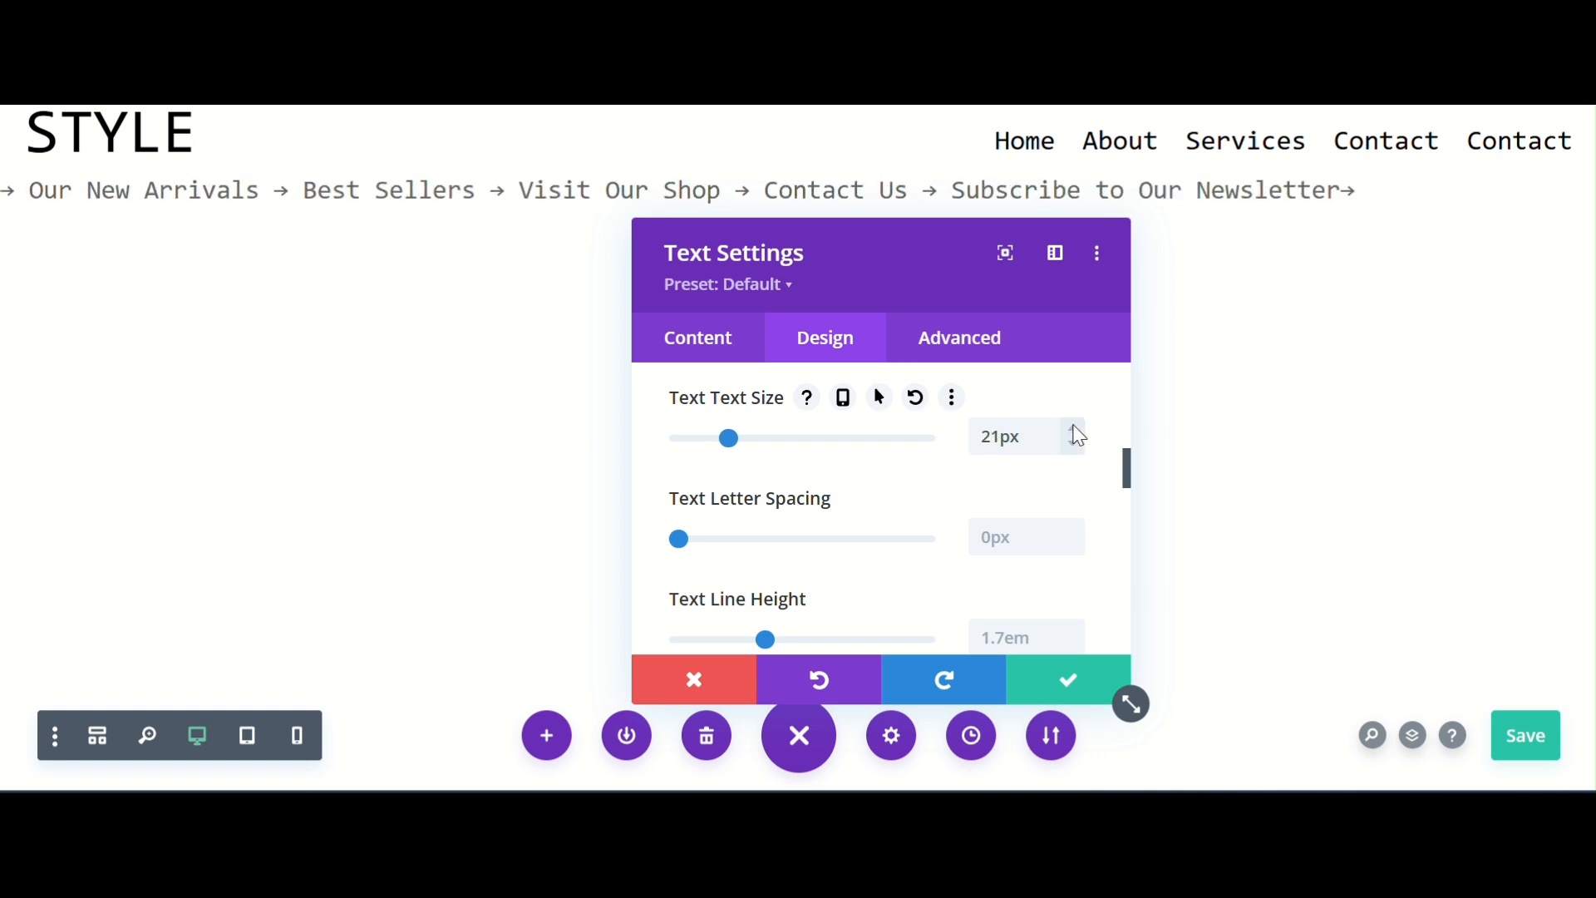
{"action": "left_click", "coordinate": [1080, 431]}
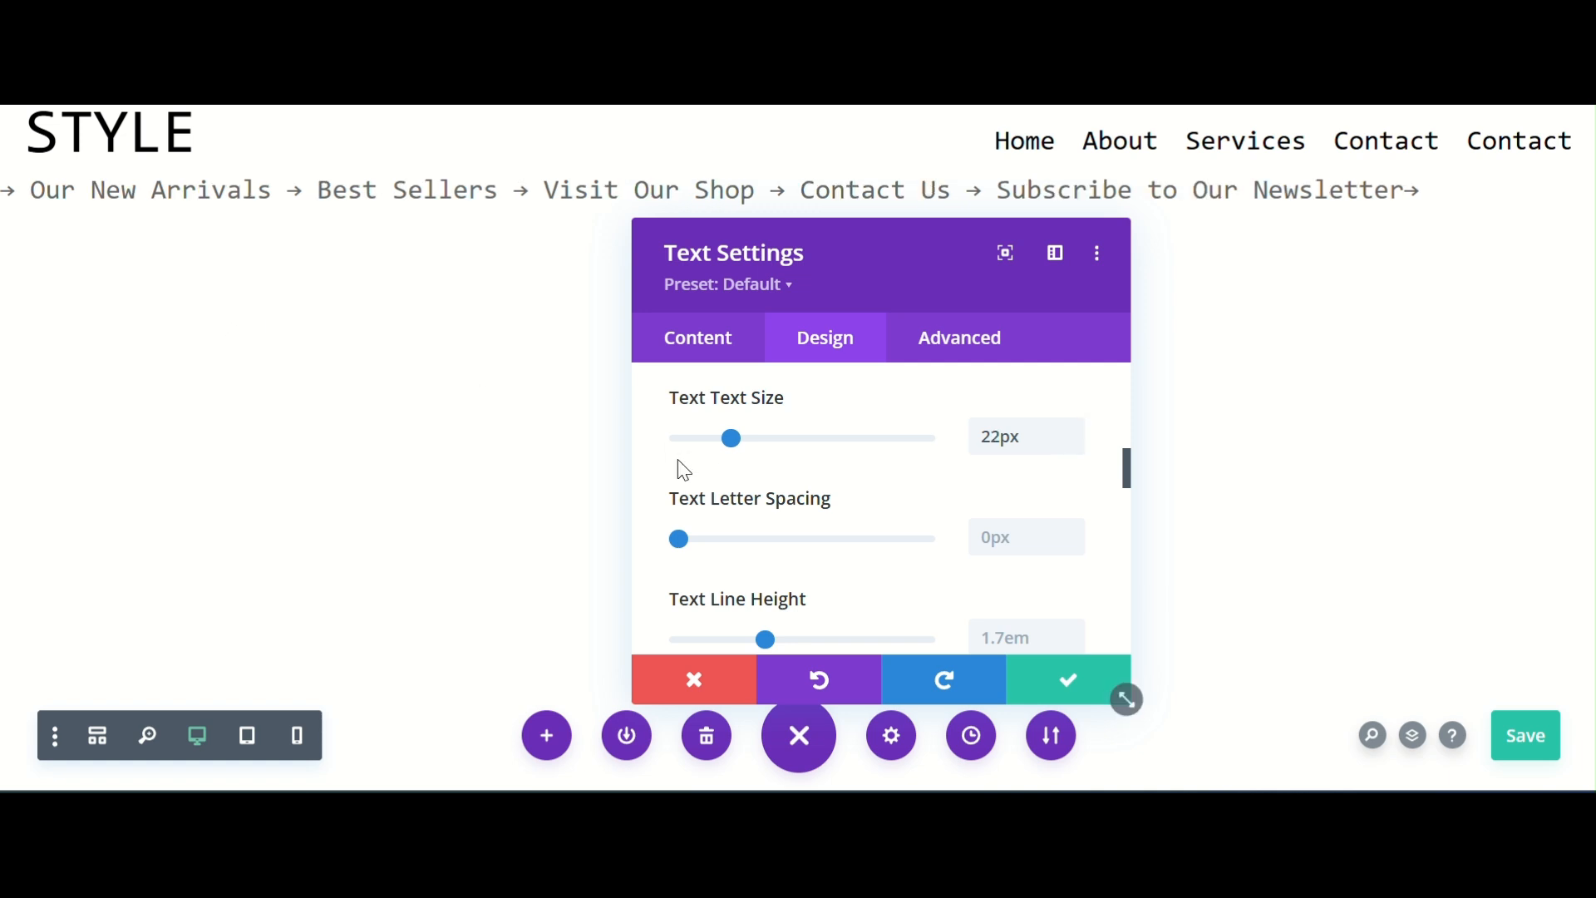
- Reduce the marquee text's line height to 1.4em
{"action": "scroll", "coordinate": [862, 506], "scroll_direction": "down", "scroll_amount": 2}
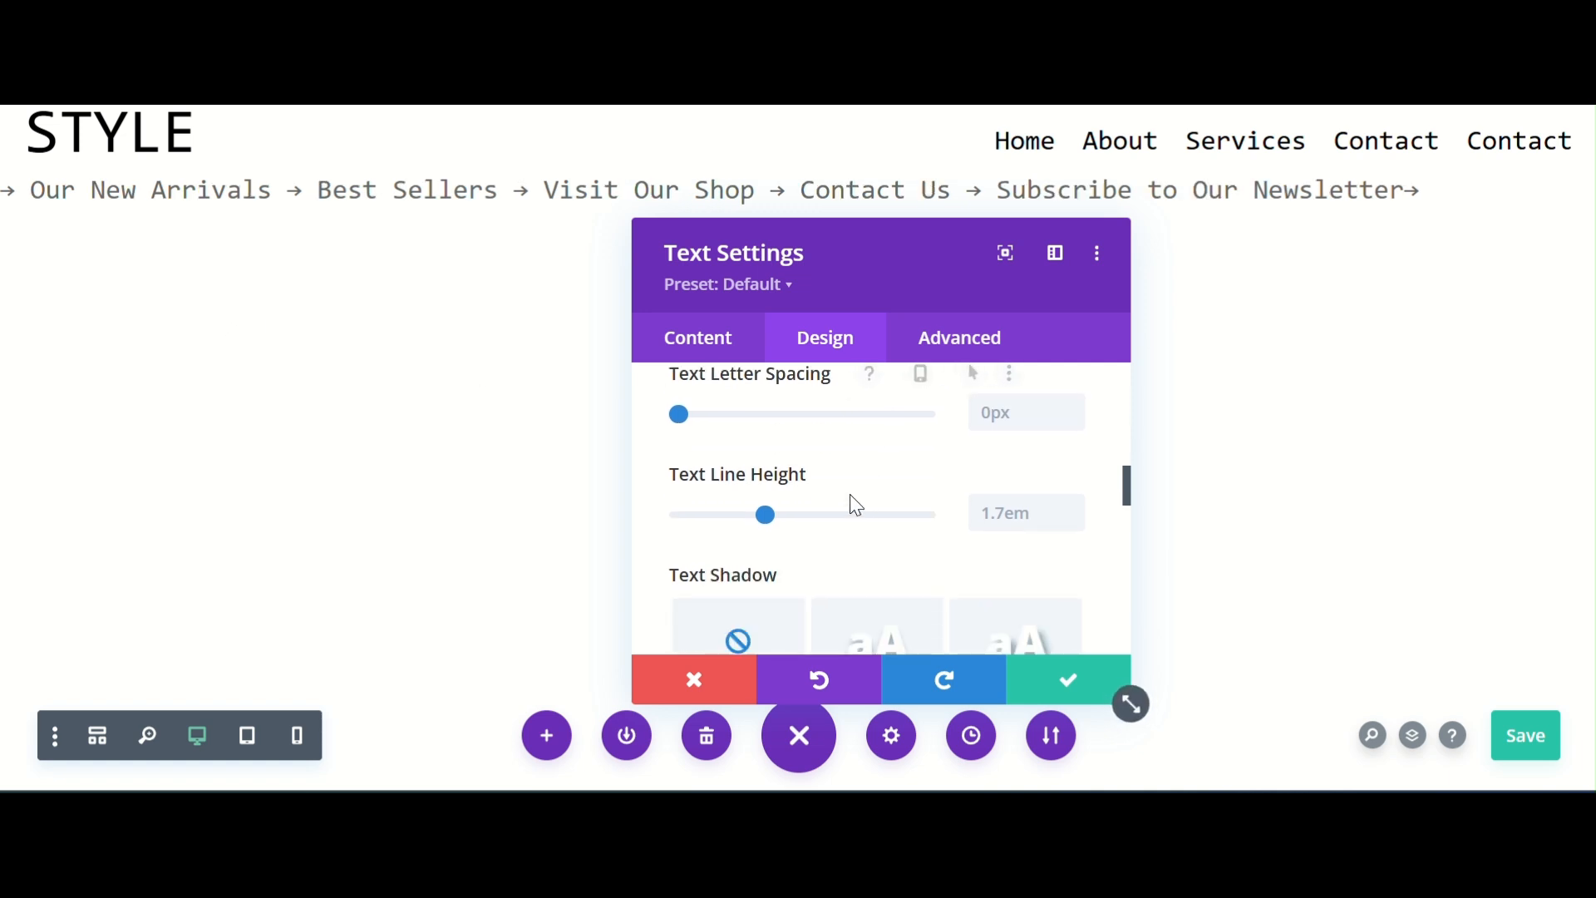
{"action": "left_click", "coordinate": [1073, 522]}
{"action": "left_click", "coordinate": [1074, 523]}
{"action": "left_click", "coordinate": [1074, 522]}
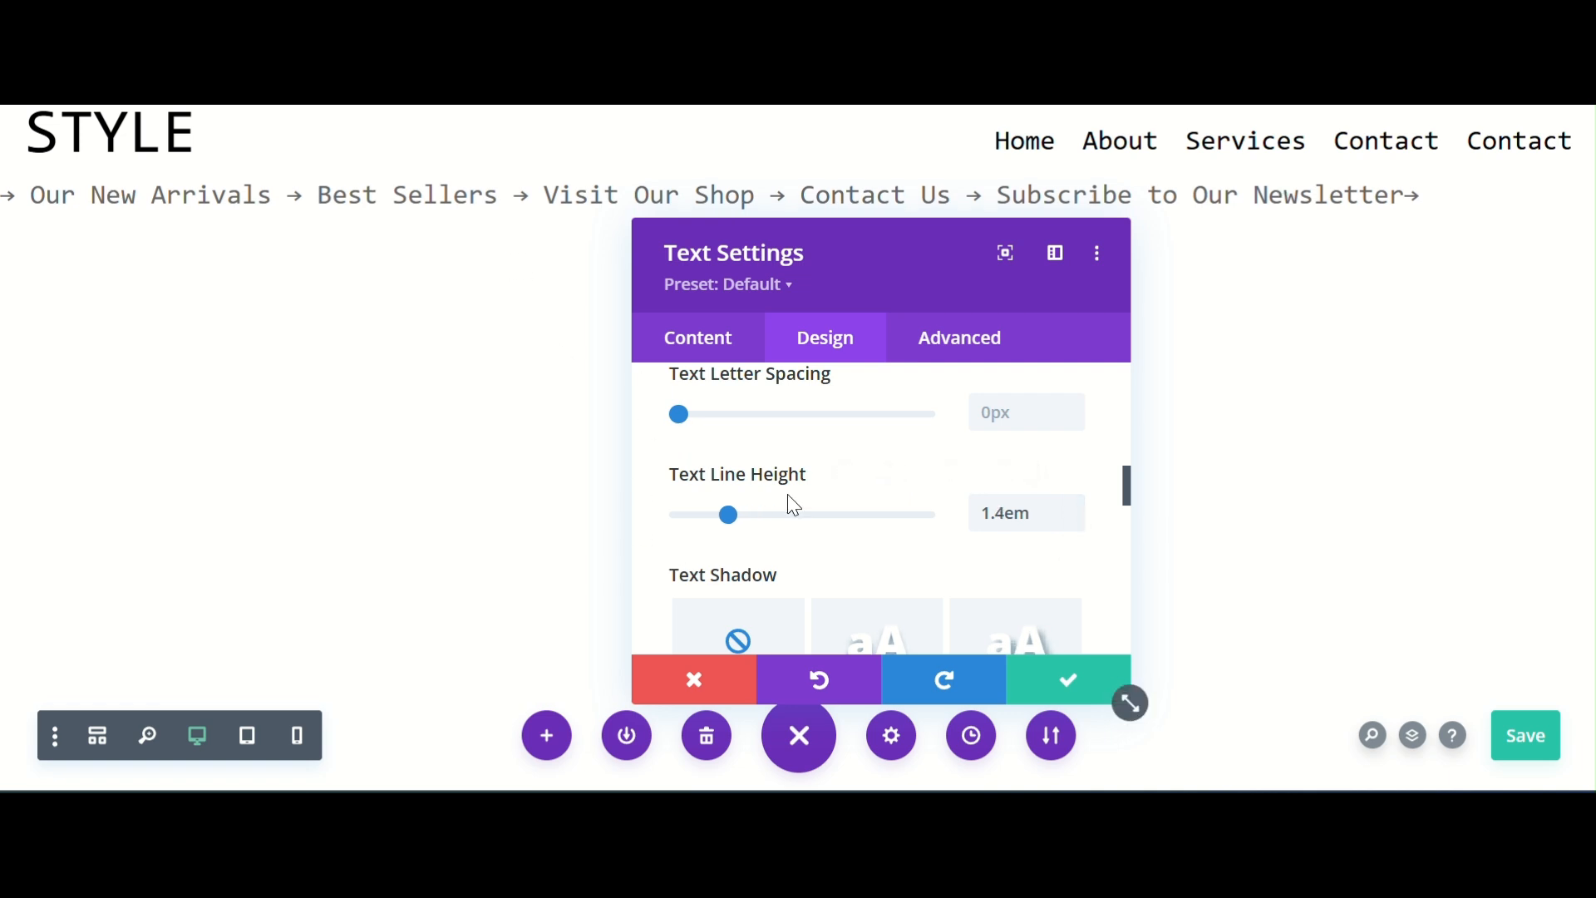
- Try a larger marquee text size of 25px
{"action": "scroll", "coordinate": [885, 490], "scroll_direction": "up", "scroll_amount": 5}
{"action": "scroll", "coordinate": [868, 482], "scroll_direction": "down", "scroll_amount": 3}
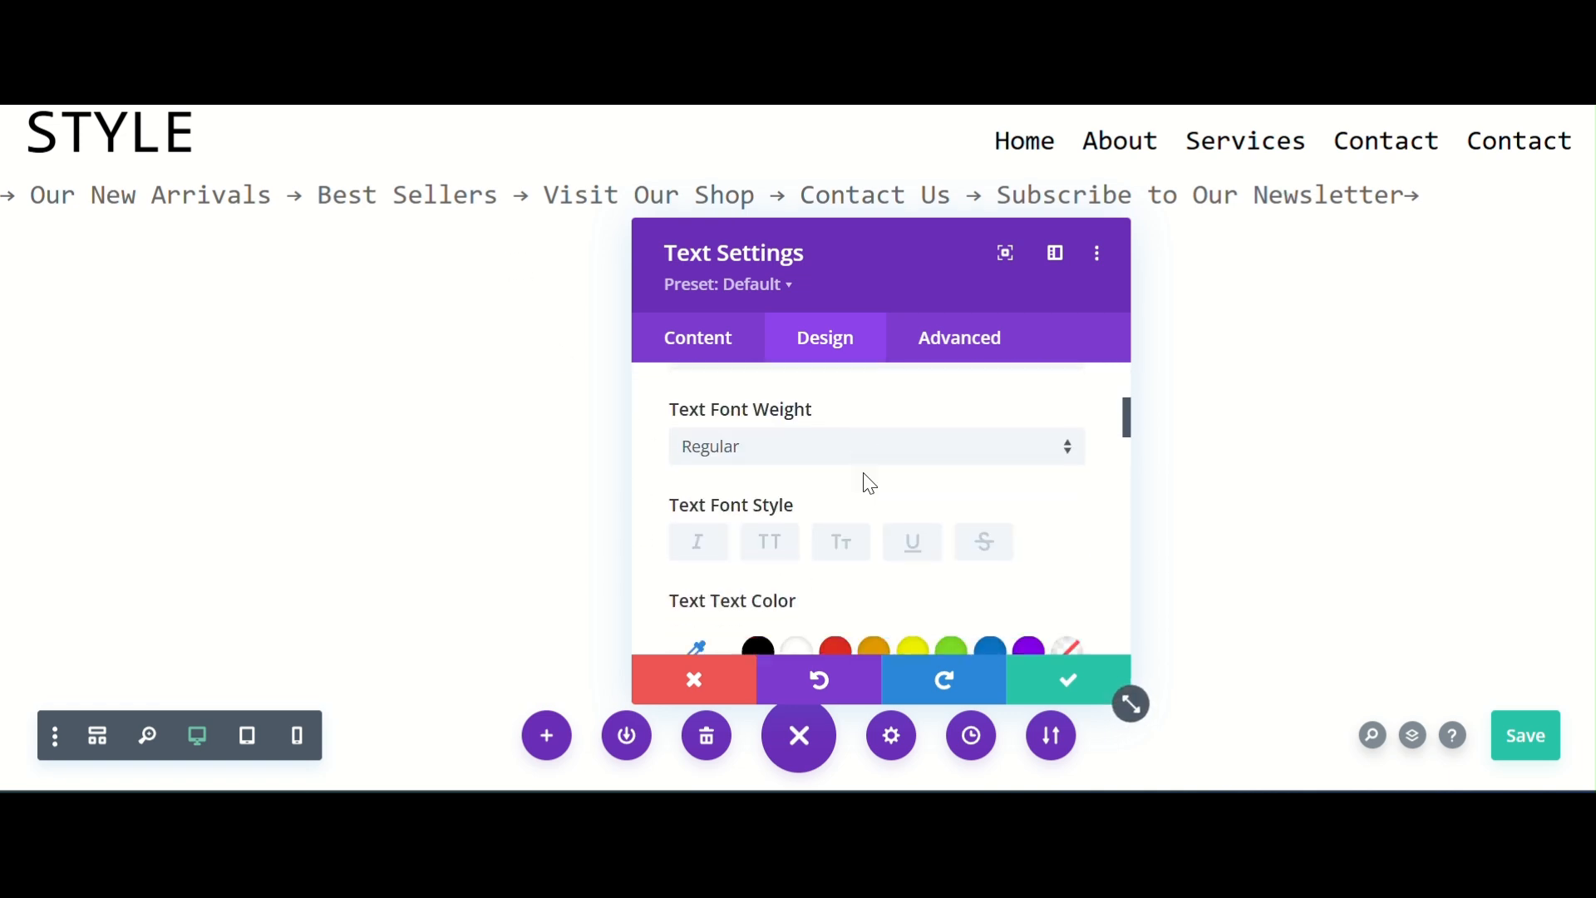
{"action": "scroll", "coordinate": [856, 478], "scroll_direction": "up", "scroll_amount": 1}
{"action": "scroll", "coordinate": [859, 474], "scroll_direction": "down", "scroll_amount": 2}
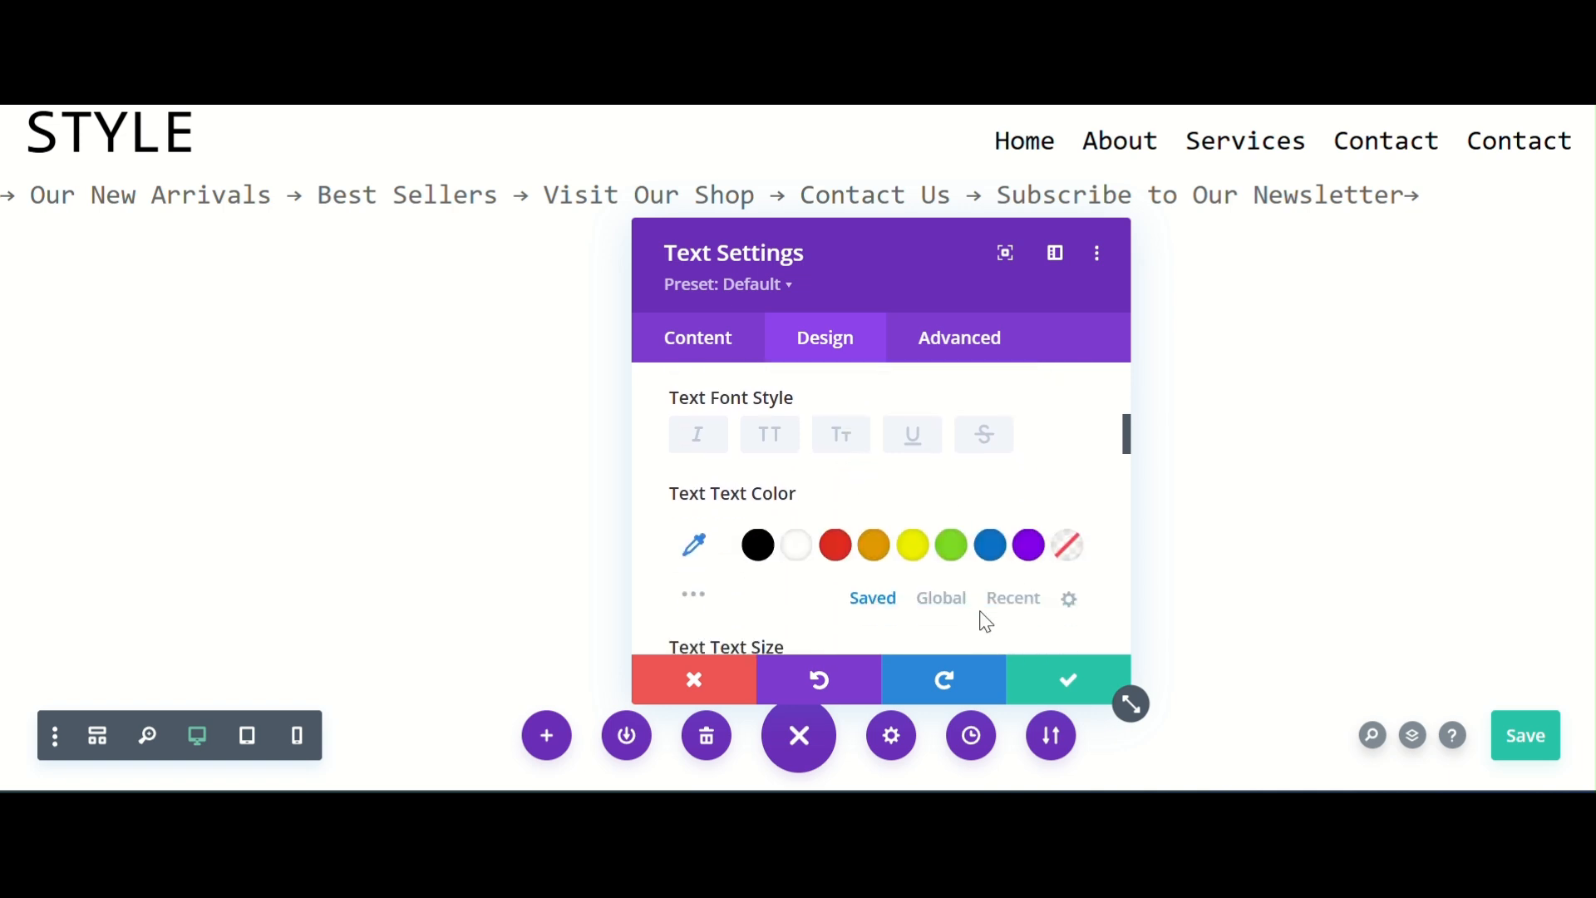
{"action": "scroll", "coordinate": [977, 548], "scroll_direction": "up", "scroll_amount": 5}
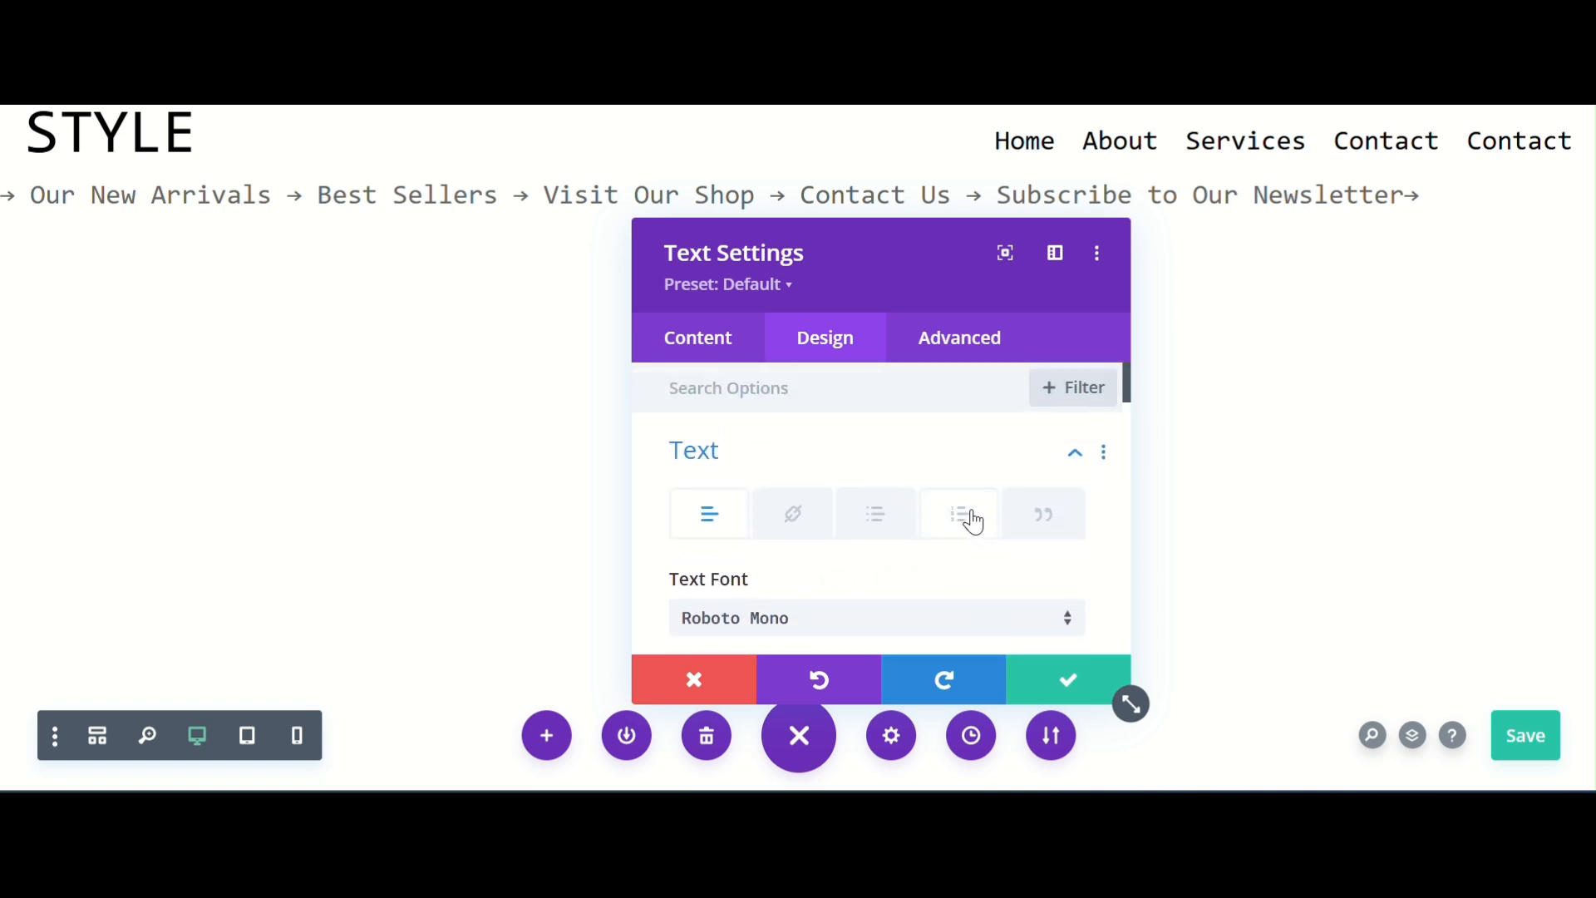
{"action": "scroll", "coordinate": [919, 490], "scroll_direction": "down", "scroll_amount": 4}
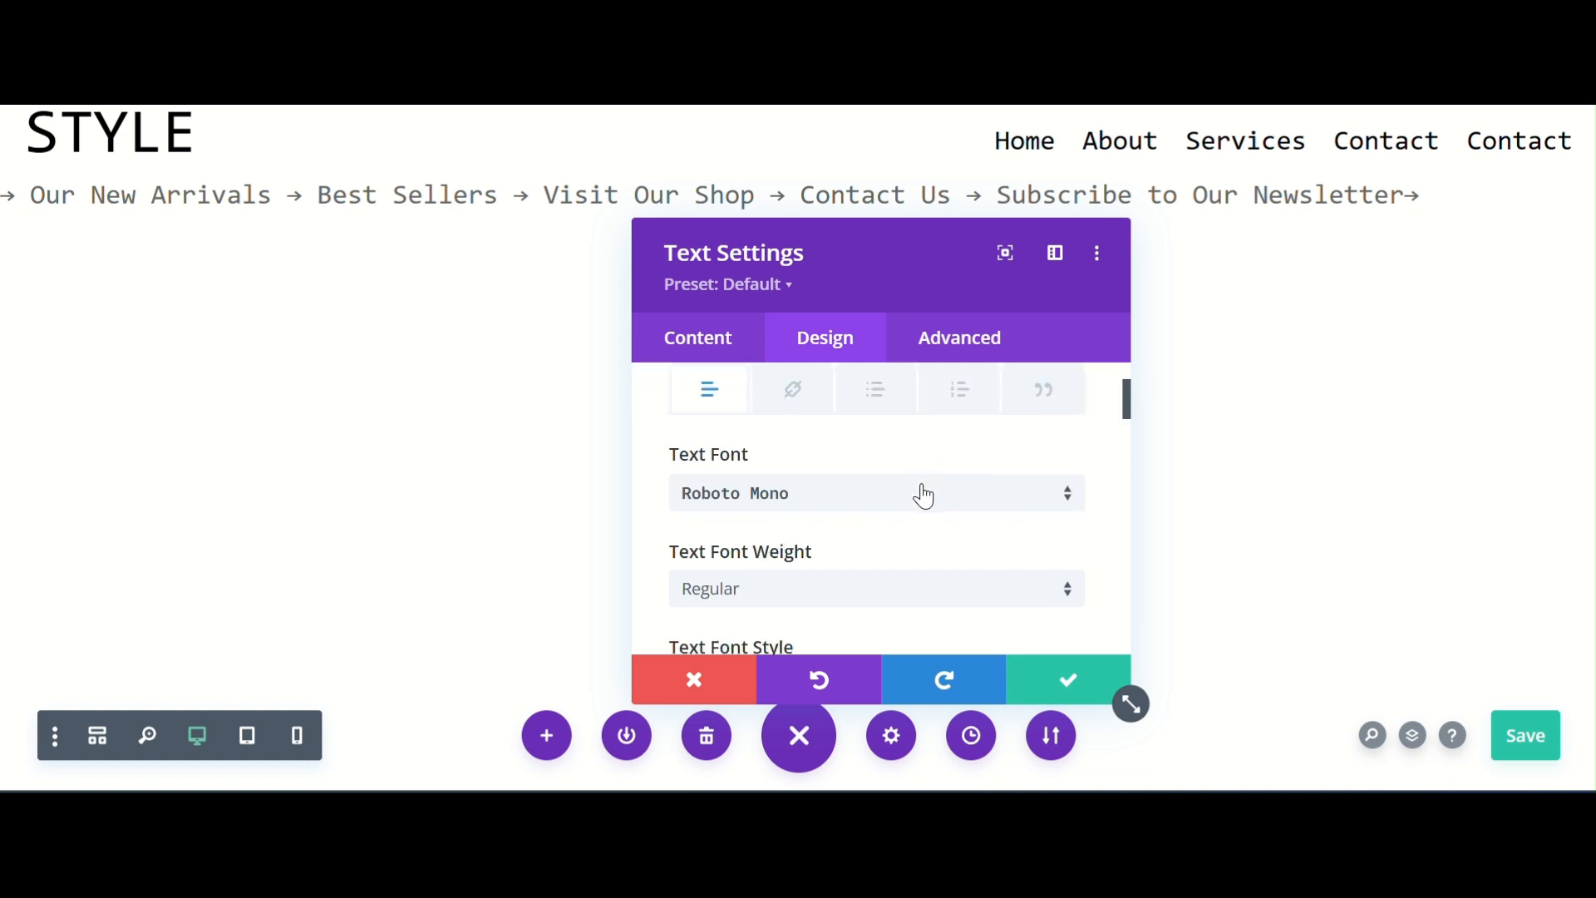
{"action": "scroll", "coordinate": [927, 501], "scroll_direction": "down", "scroll_amount": 3}
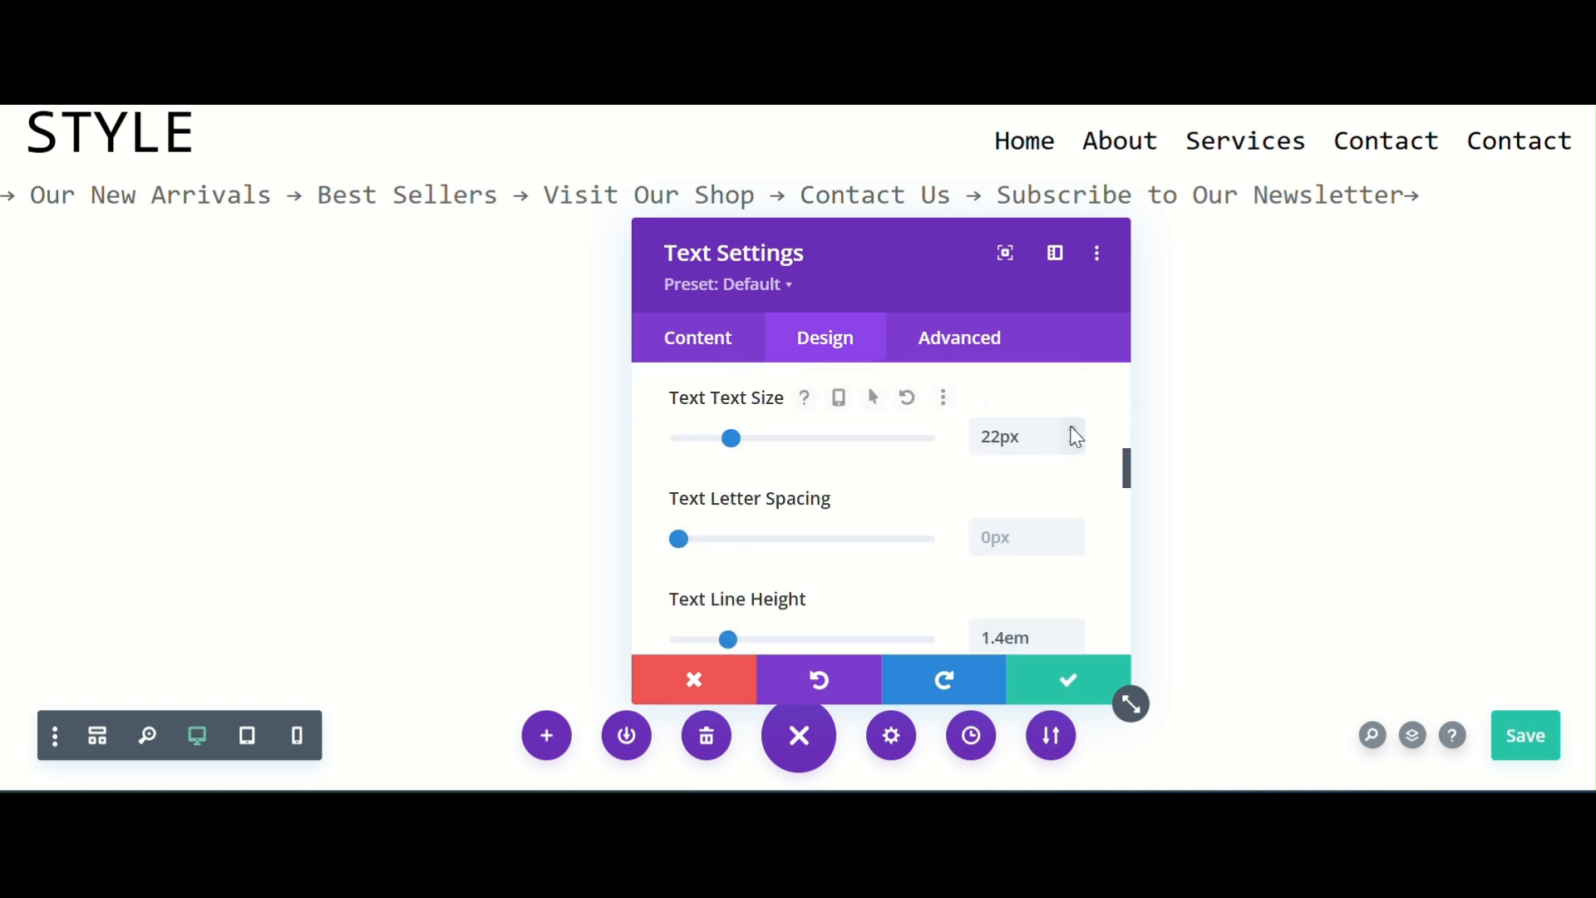
{"action": "left_click", "coordinate": [1076, 434]}
{"action": "left_click", "coordinate": [1077, 434]}
{"action": "left_click", "coordinate": [1076, 434]}
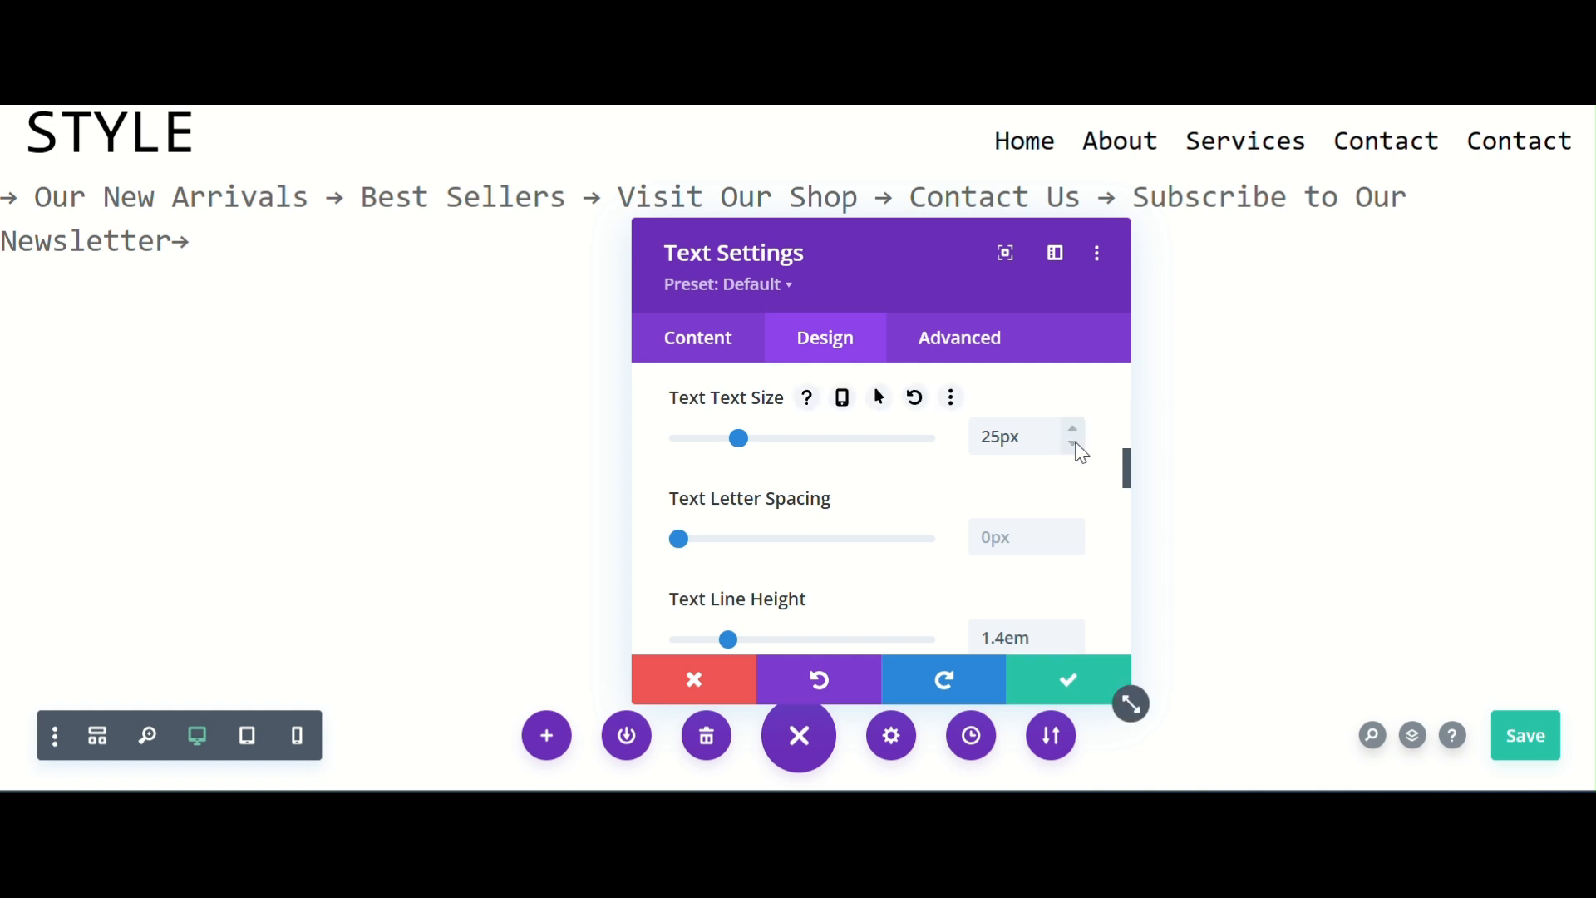
- Reduce the marquee text size to 20px
{"action": "left_click", "coordinate": [1075, 445]}
{"action": "left_click", "coordinate": [1076, 445]}
{"action": "left_click", "coordinate": [1075, 446]}
{"action": "left_click", "coordinate": [1075, 446]}
{"action": "left_click", "coordinate": [1075, 446]}
- Set the marquee text's font weight to Light
{"action": "scroll", "coordinate": [926, 475], "scroll_direction": "up", "scroll_amount": 3}
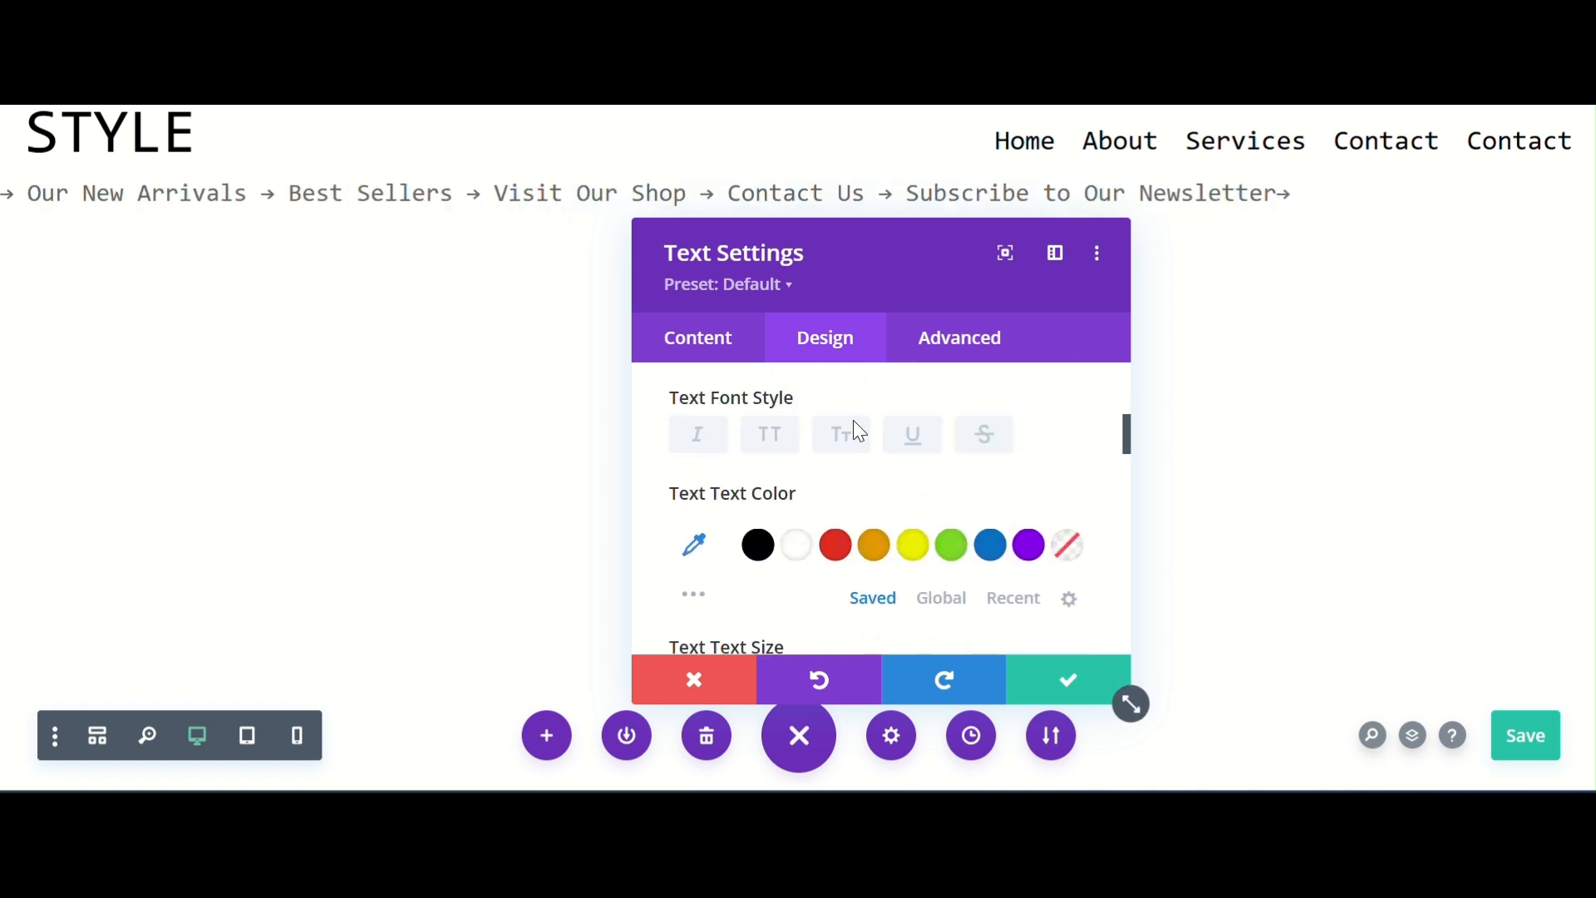
{"action": "scroll", "coordinate": [956, 514], "scroll_direction": "down", "scroll_amount": 5}
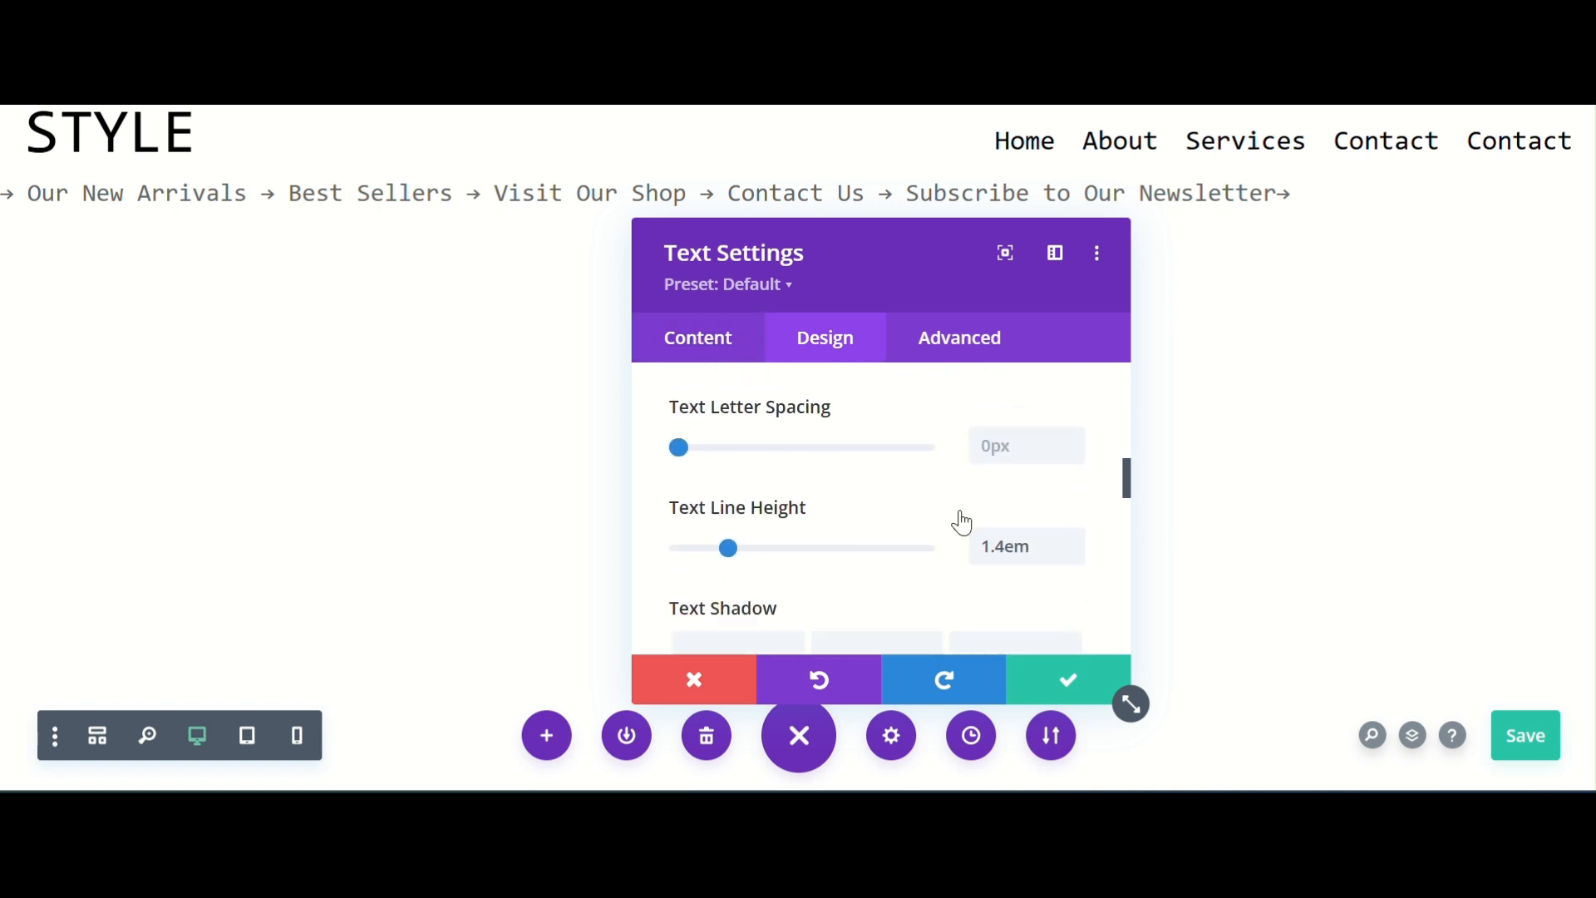
{"action": "scroll", "coordinate": [953, 513], "scroll_direction": "up", "scroll_amount": 5}
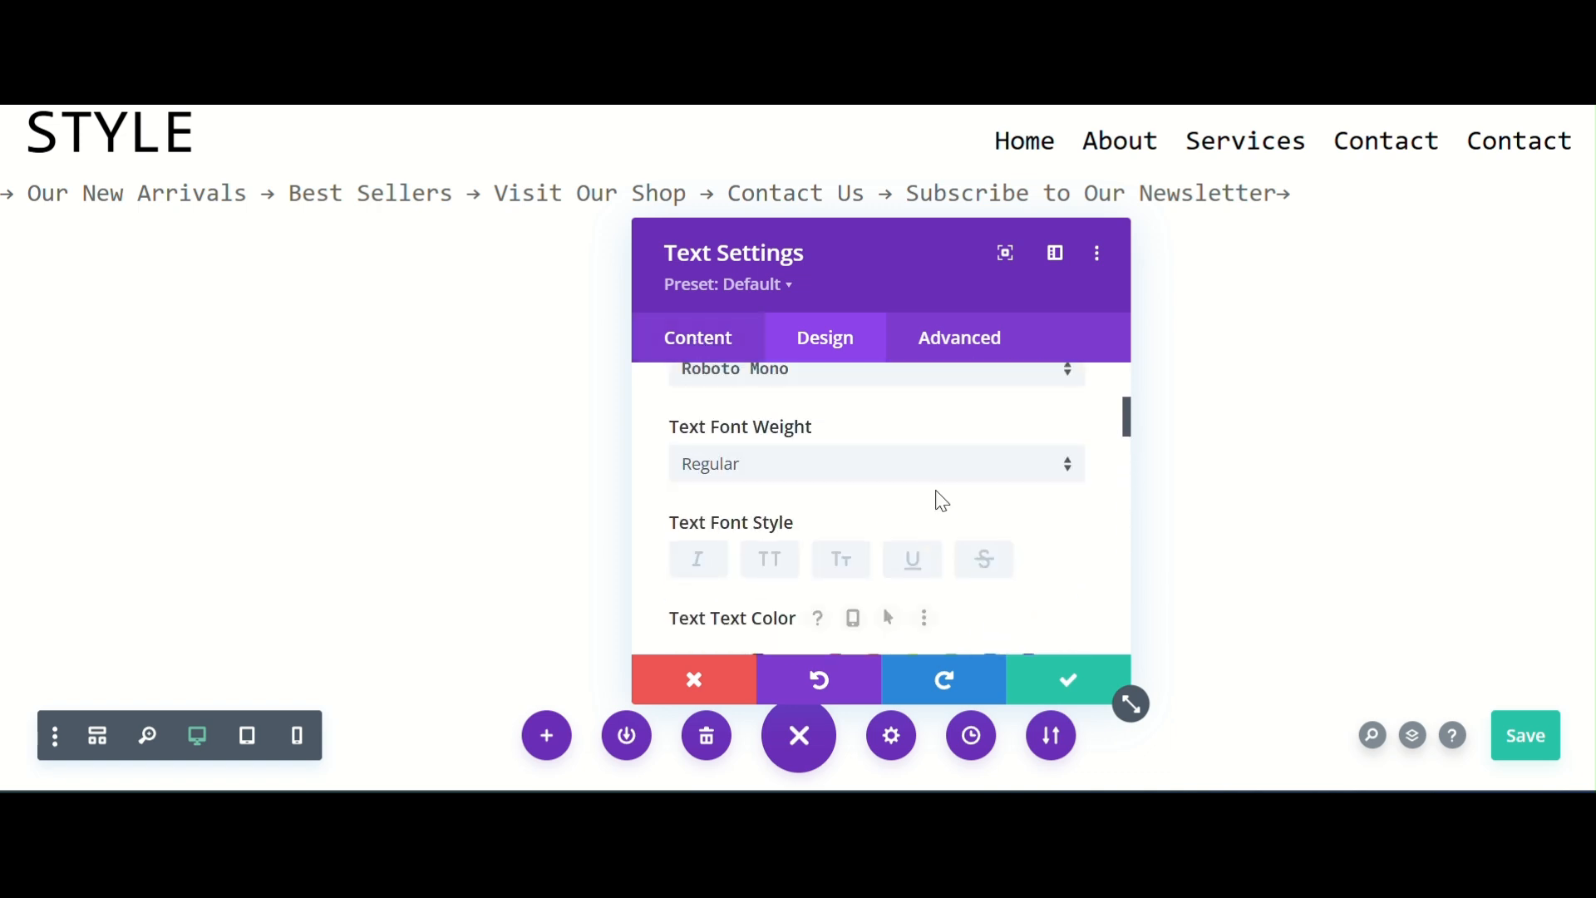
{"action": "left_click", "coordinate": [808, 609]}
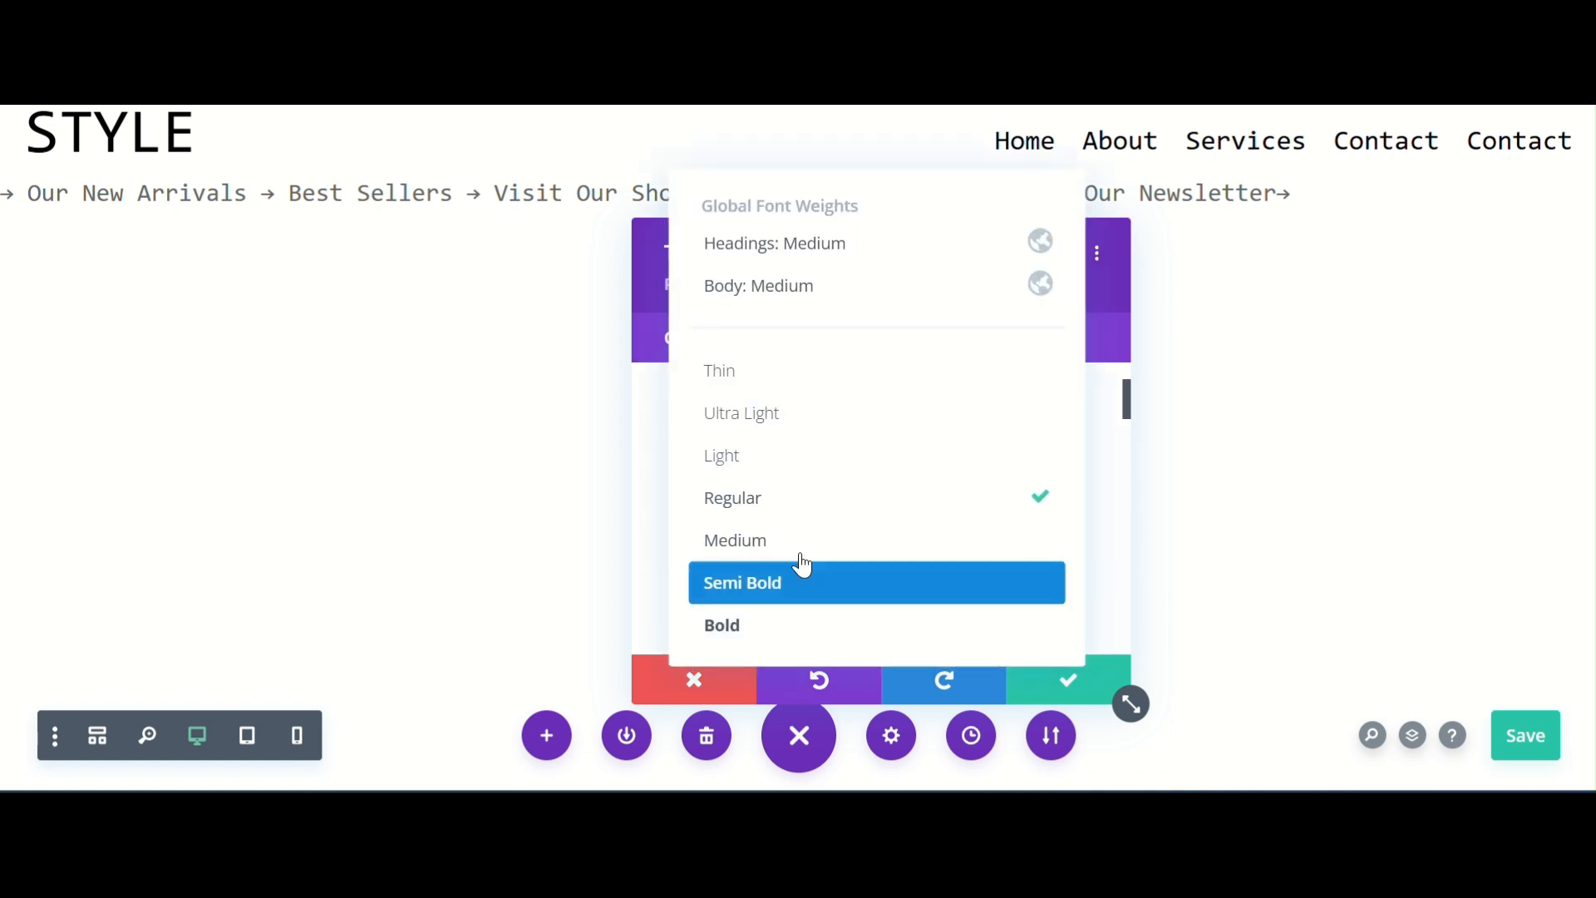
{"action": "left_click", "coordinate": [788, 465]}
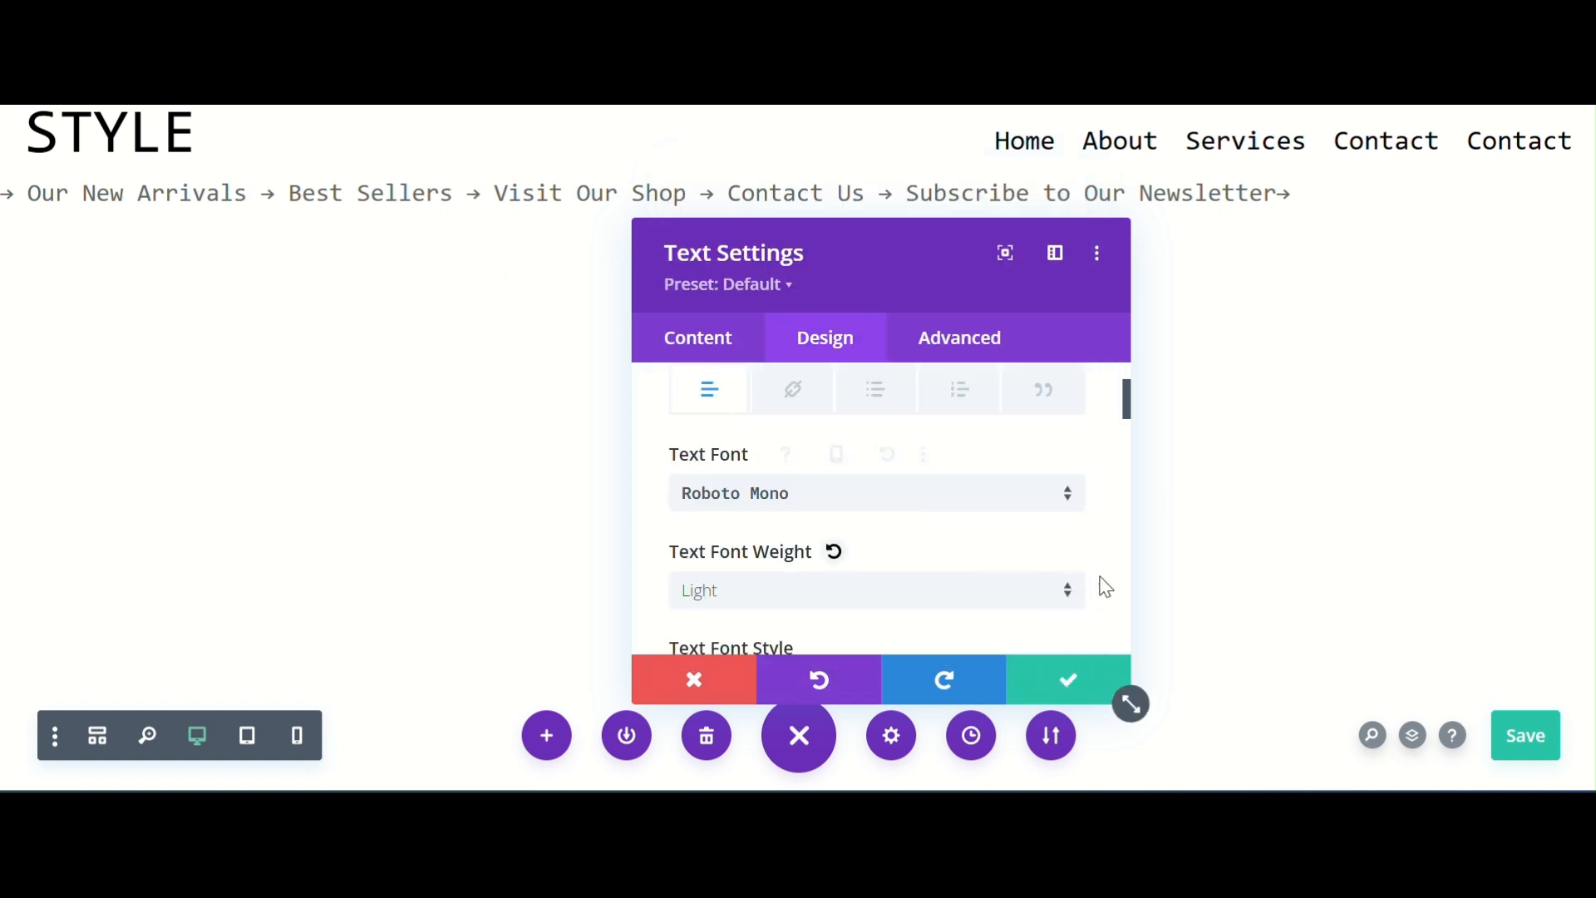
- Apply the Text module's settings and save the header layout
{"action": "scroll", "coordinate": [1097, 591], "scroll_direction": "down", "scroll_amount": 2}
{"action": "left_click", "coordinate": [1068, 680]}
{"action": "left_click", "coordinate": [1527, 735]}
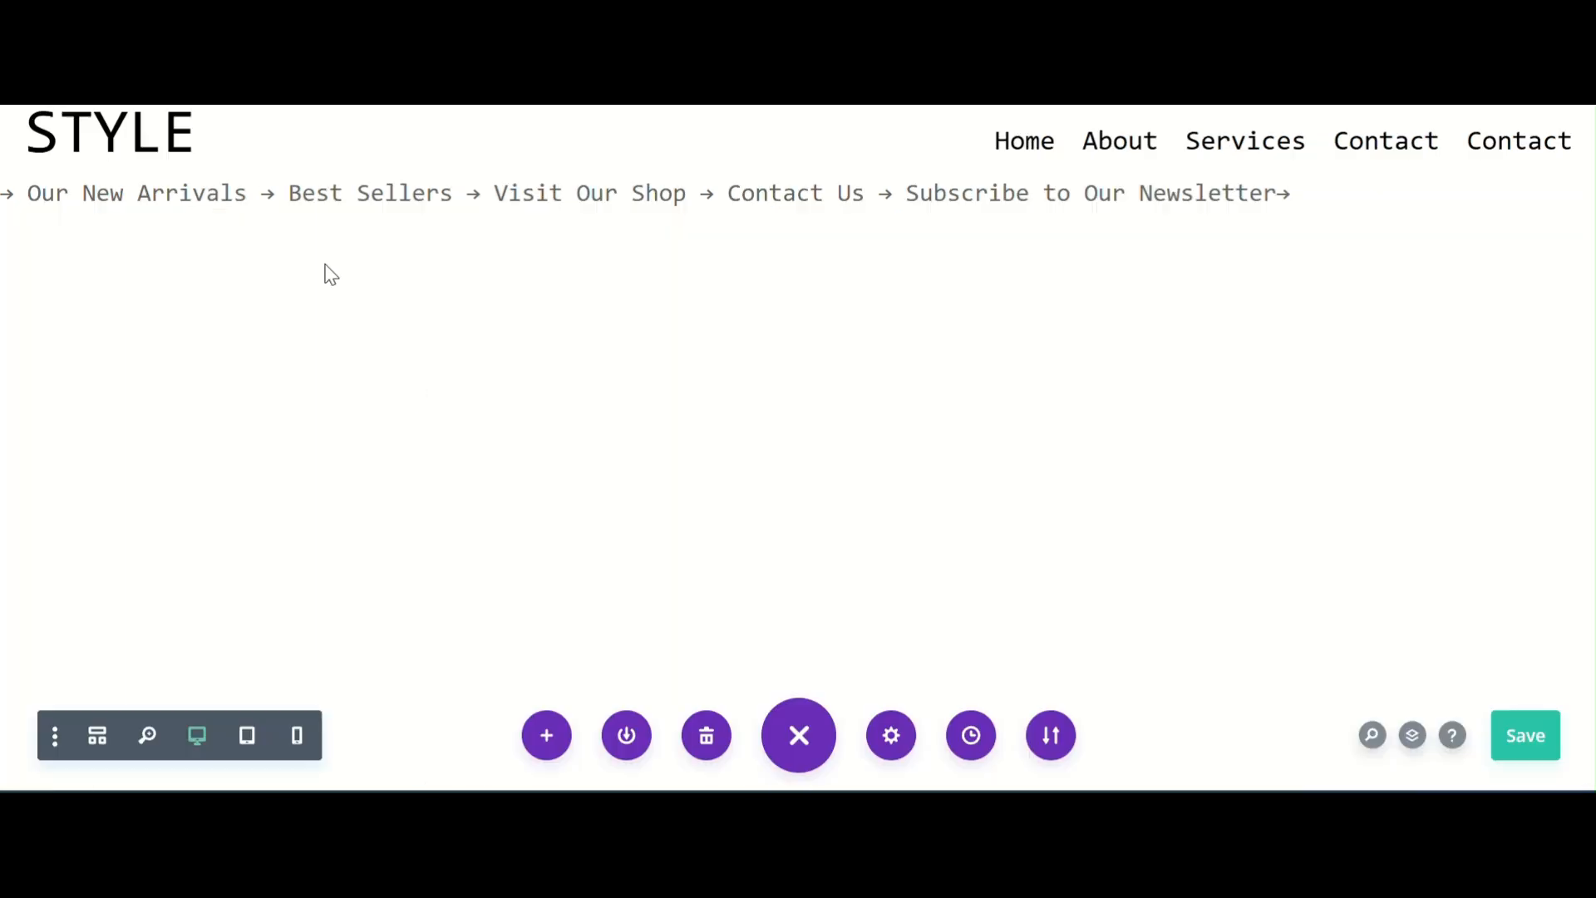
- Move the marquee section above the section with the STYLE logo and menu, and save the layout
{"action": "mouse_move", "coordinate": [110, 178]}
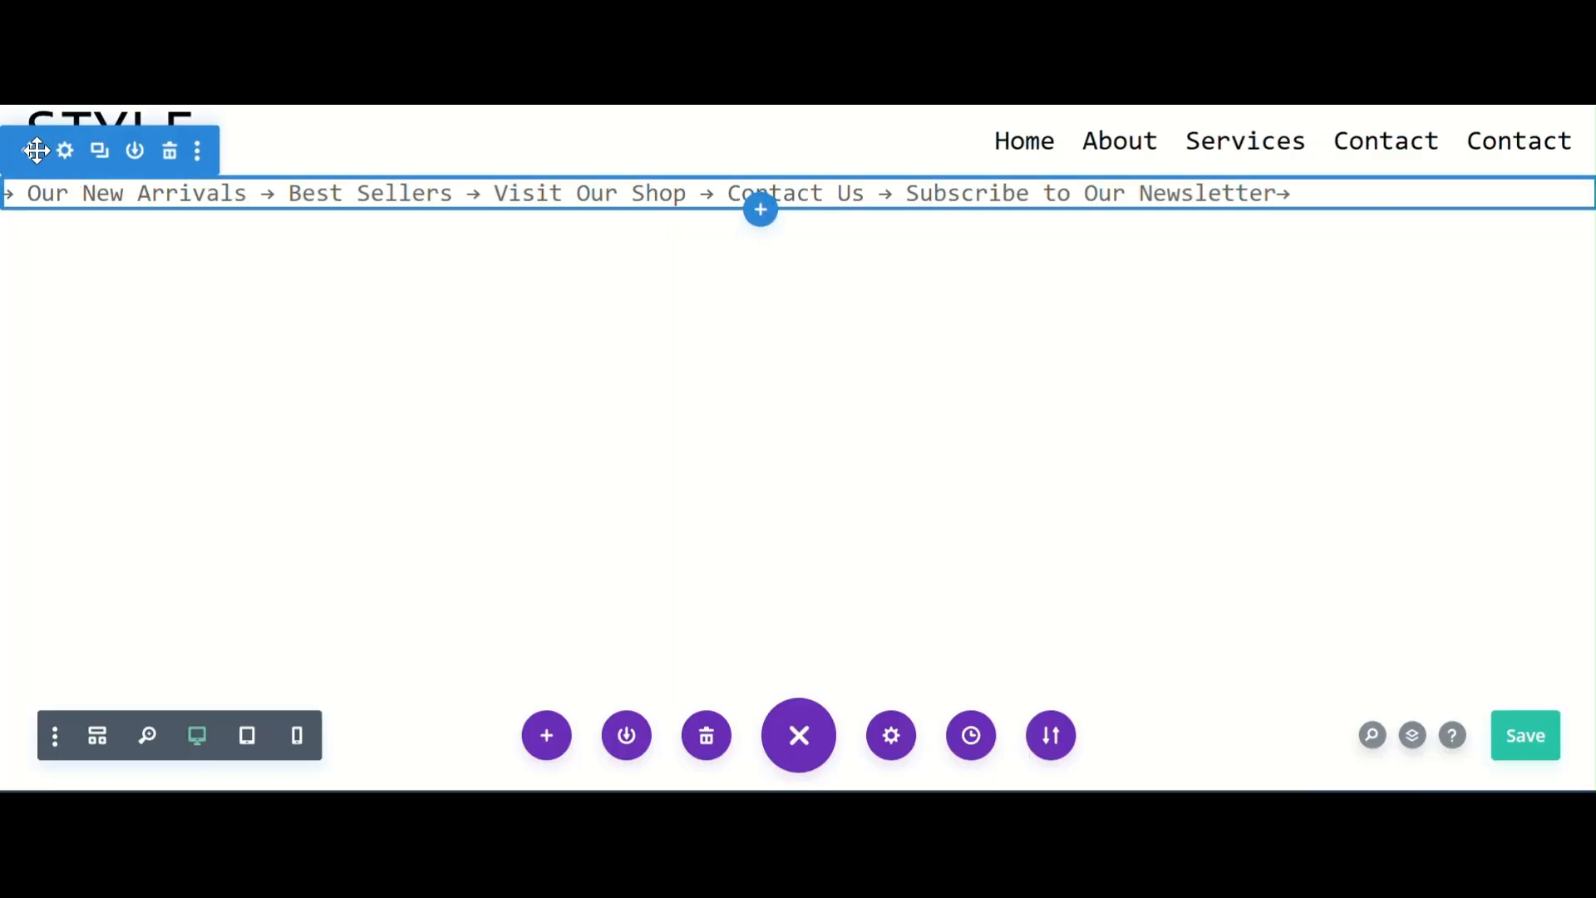
{"action": "left_click_drag", "start_coordinate": [33, 151], "coordinate": [25, 105]}
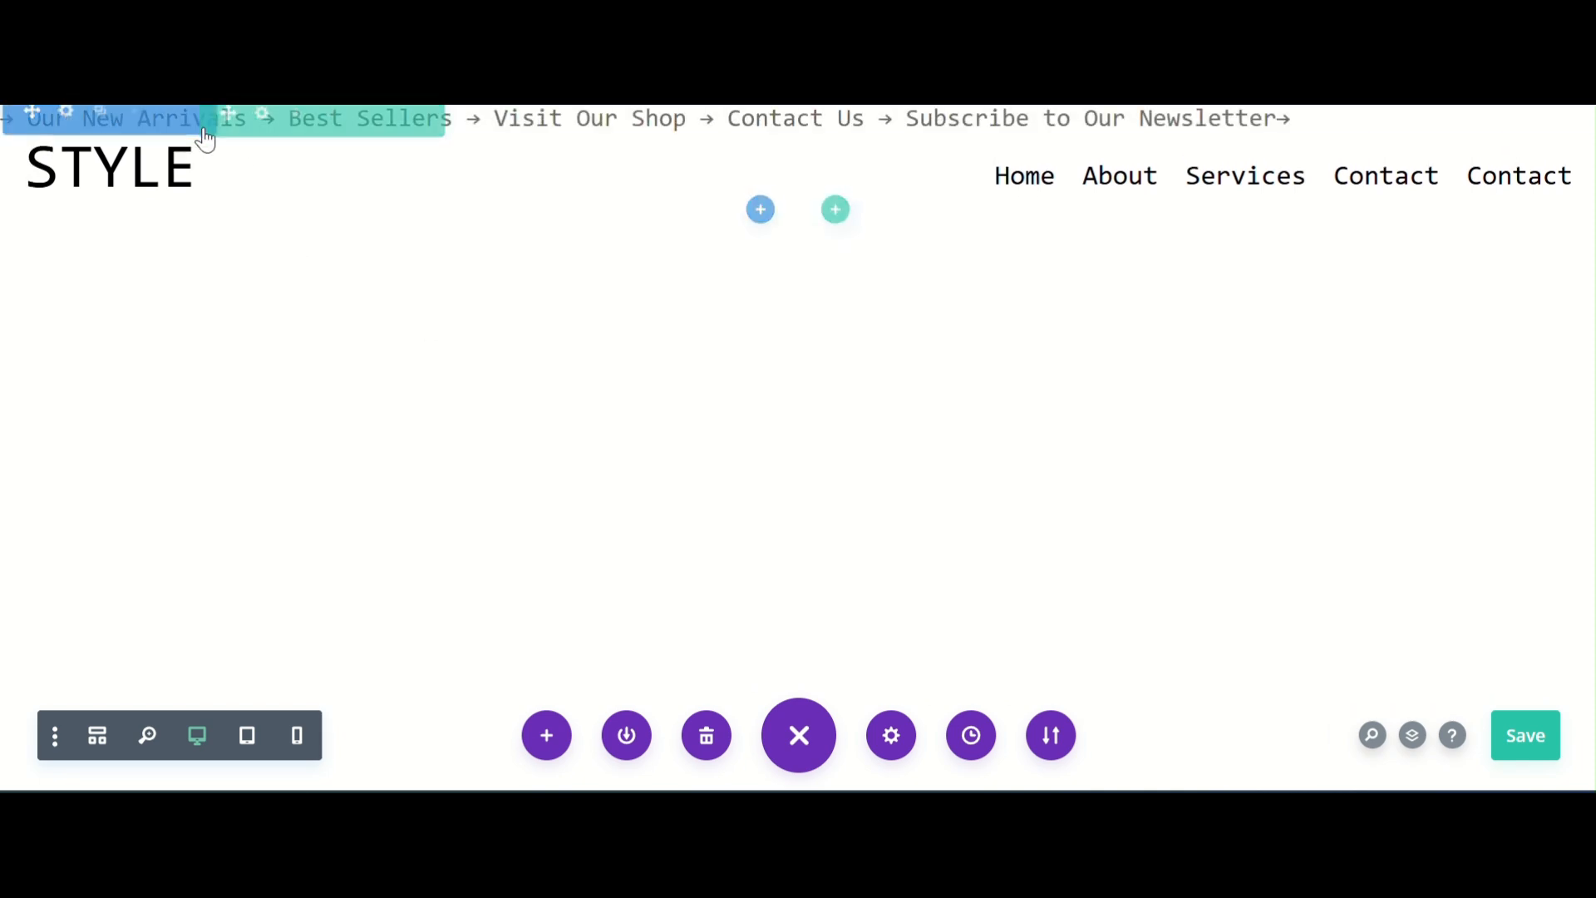
{"action": "mouse_move", "coordinate": [797, 146]}
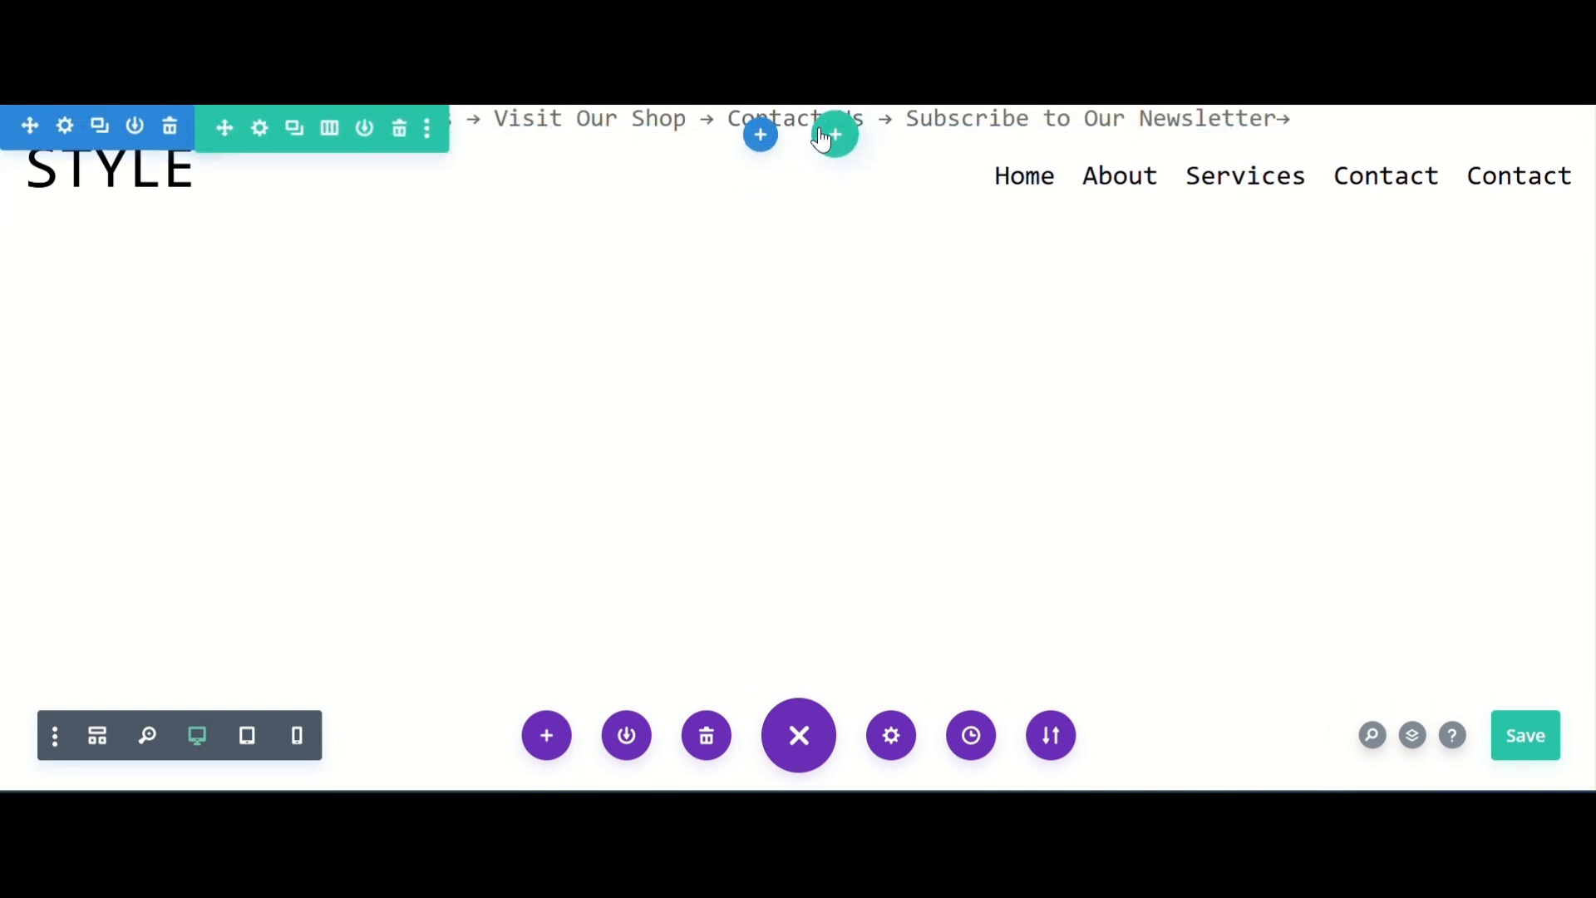
{"action": "left_click", "coordinate": [1541, 753]}
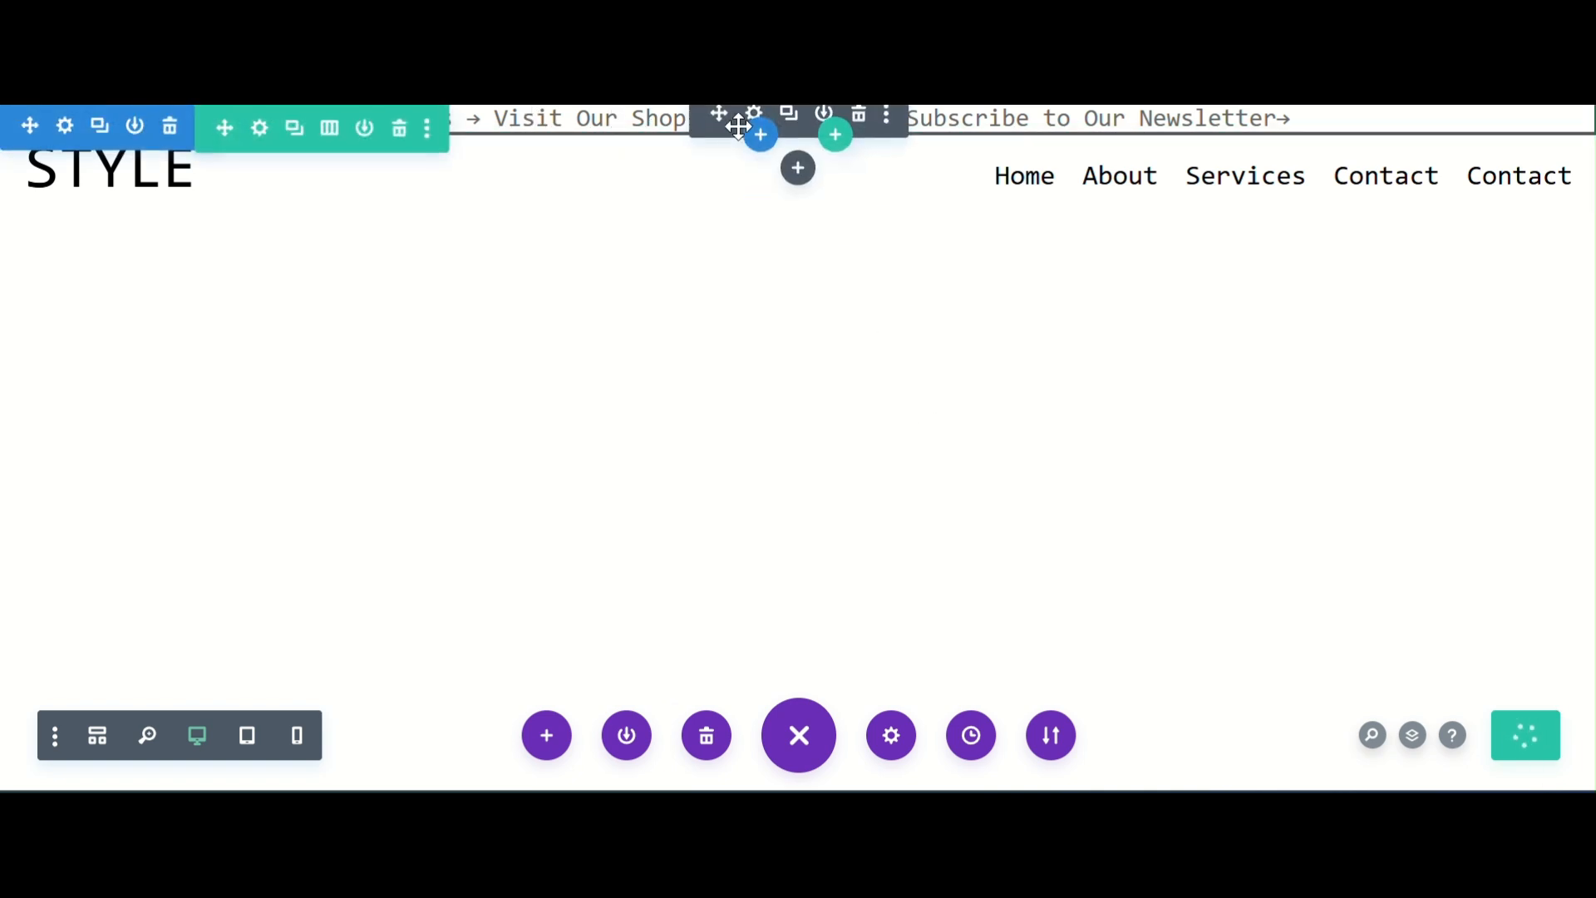
- Reopen the marquee Text module's content and insert a smiling emoticon directly after "Our New Arrivals"
{"action": "left_click", "coordinate": [636, 124]}
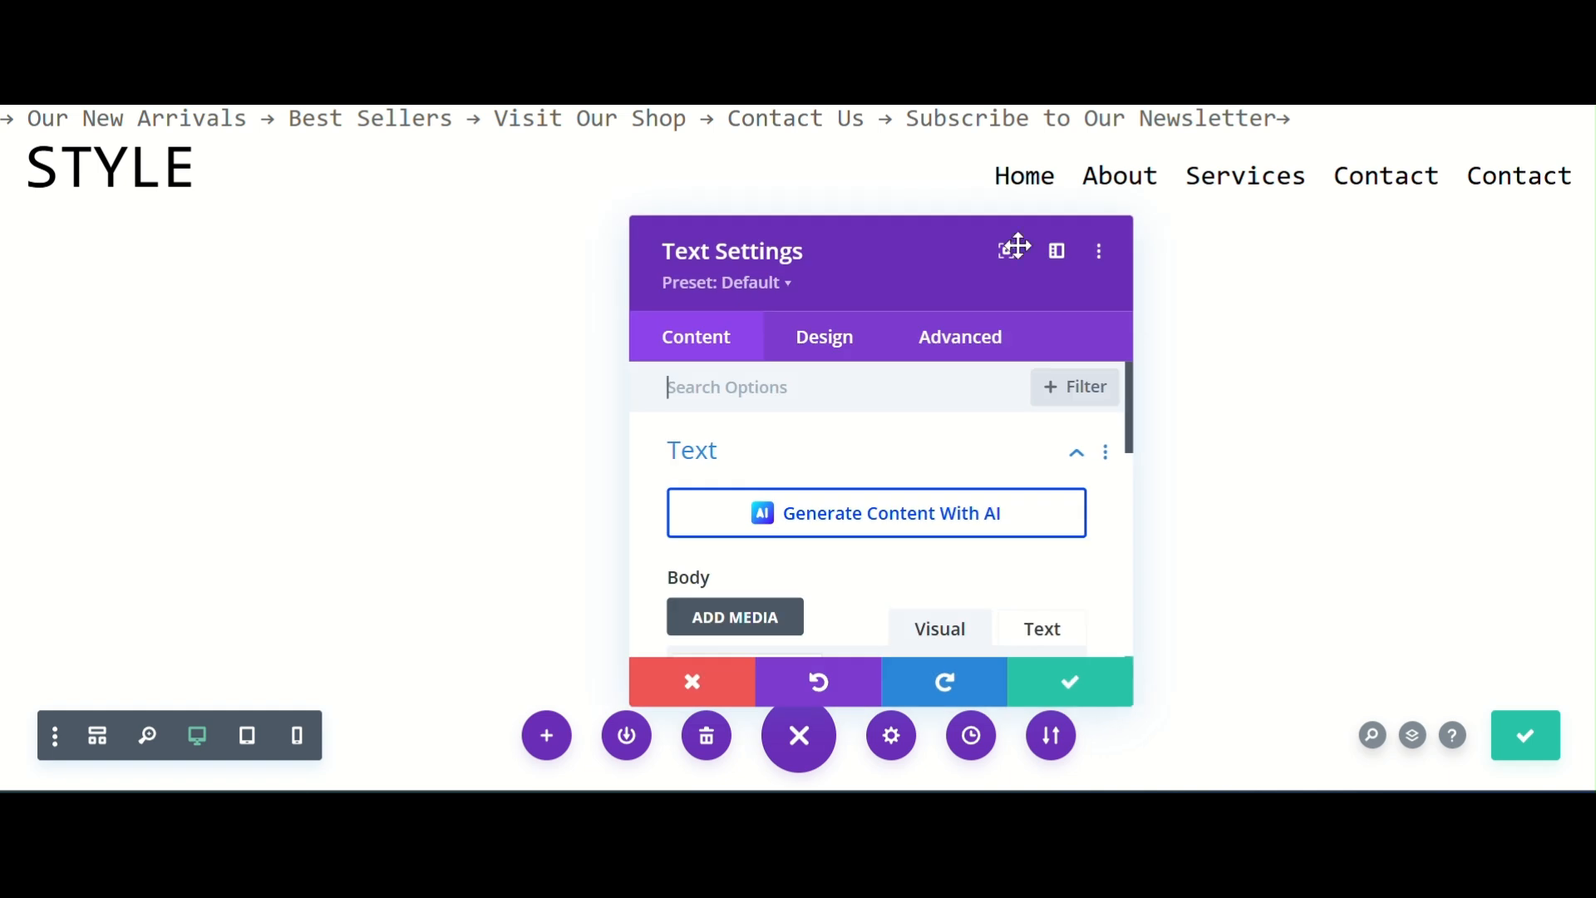
{"action": "scroll", "coordinate": [947, 541], "scroll_direction": "down", "scroll_amount": 5}
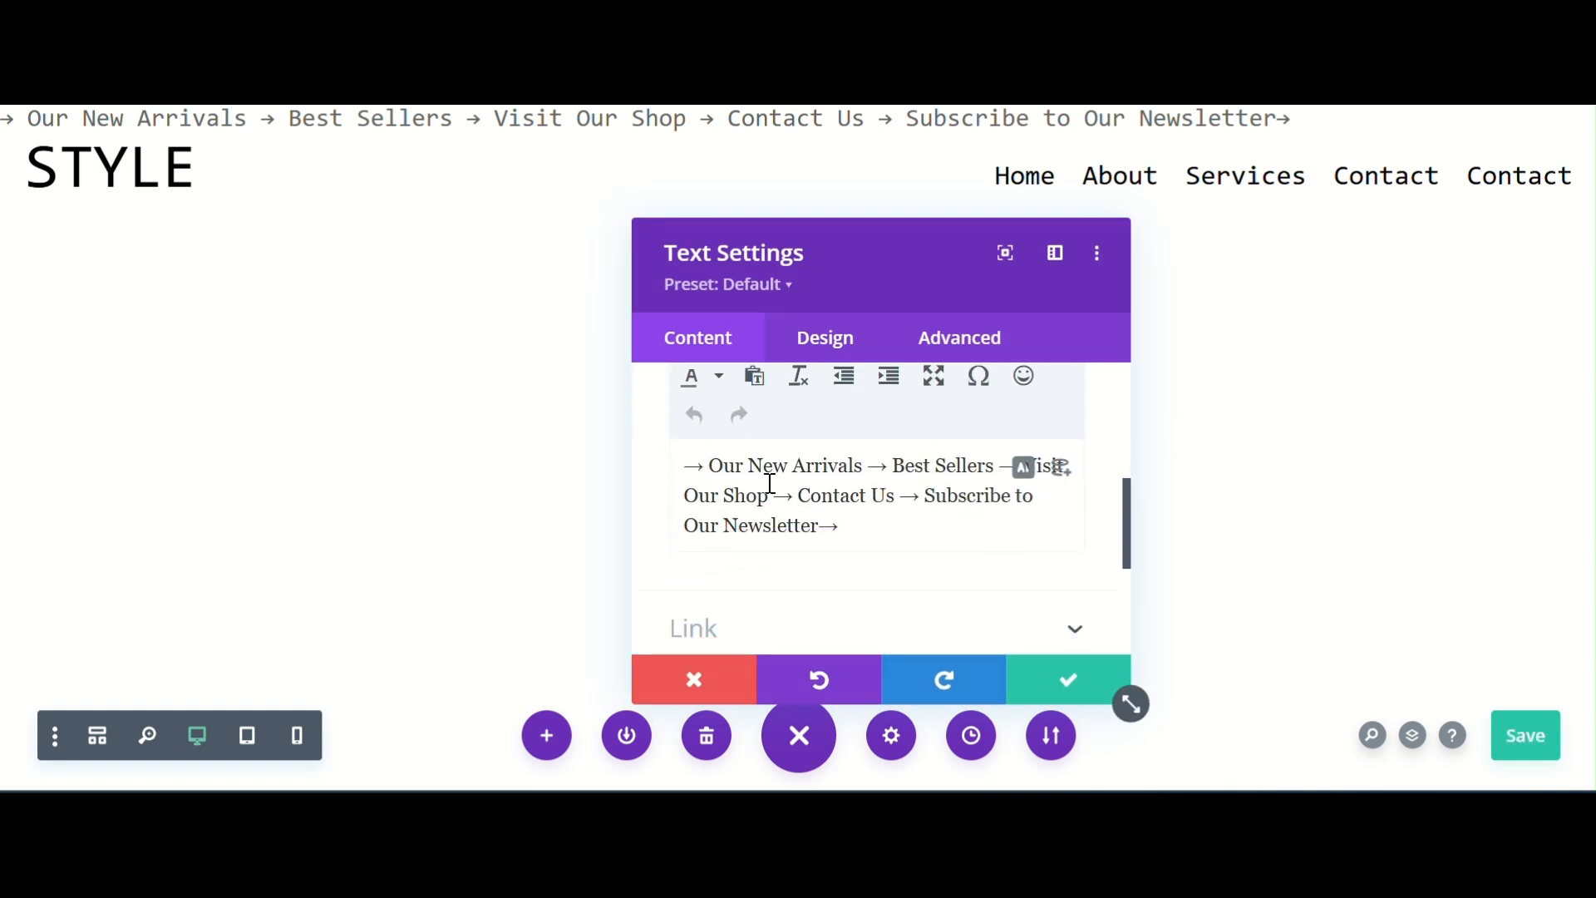
{"action": "scroll", "coordinate": [885, 532], "scroll_direction": "up", "scroll_amount": 3}
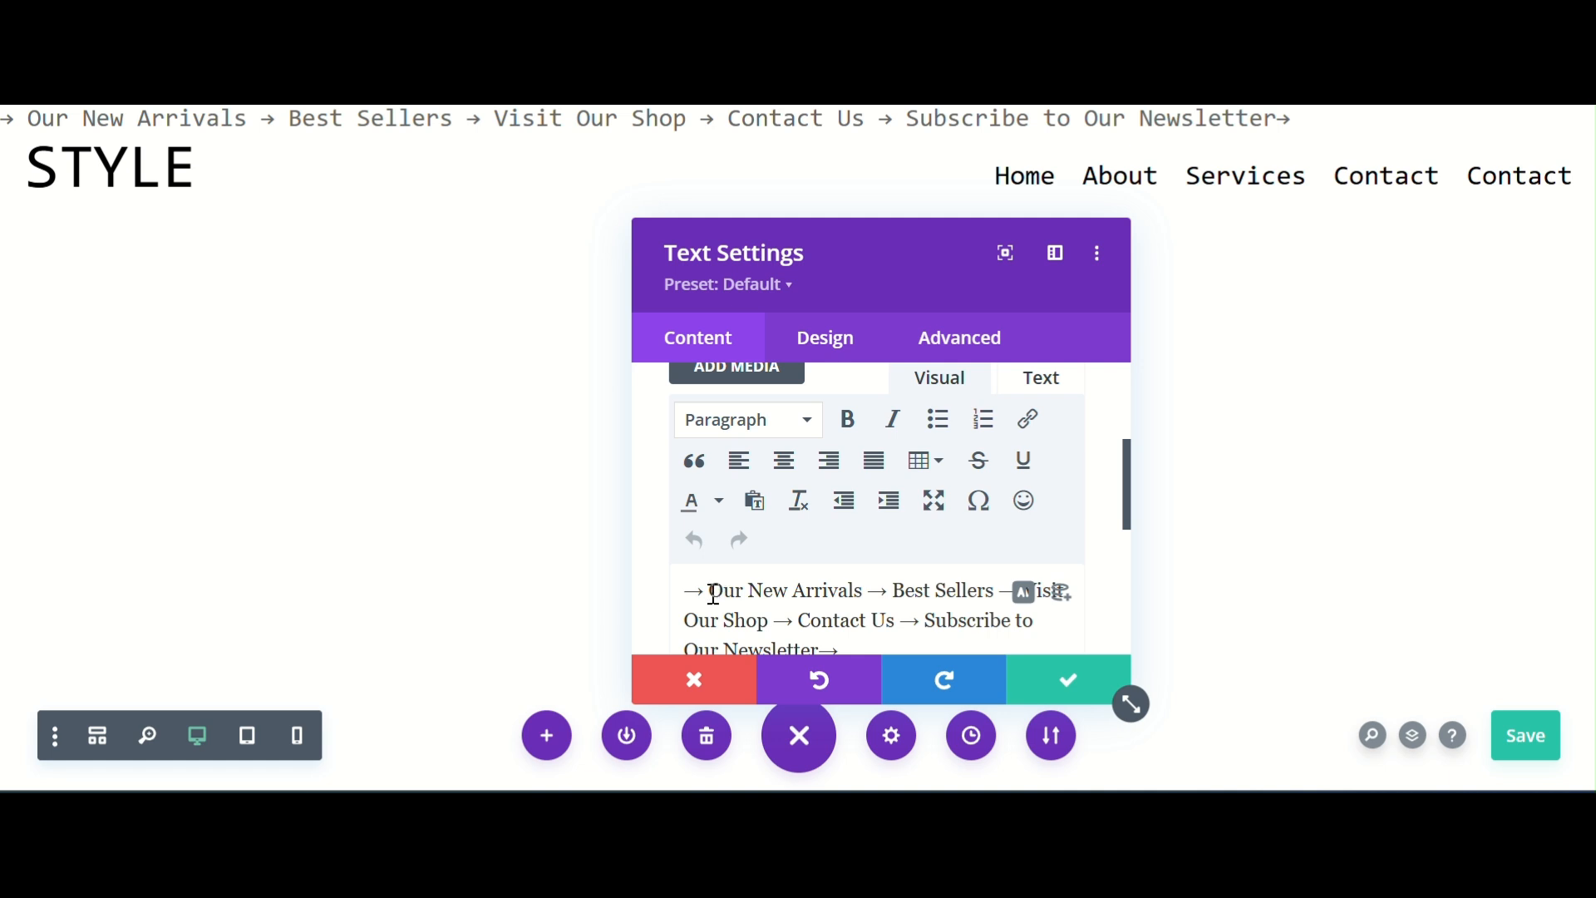
{"action": "left_click_drag", "start_coordinate": [713, 594], "coordinate": [852, 589]}
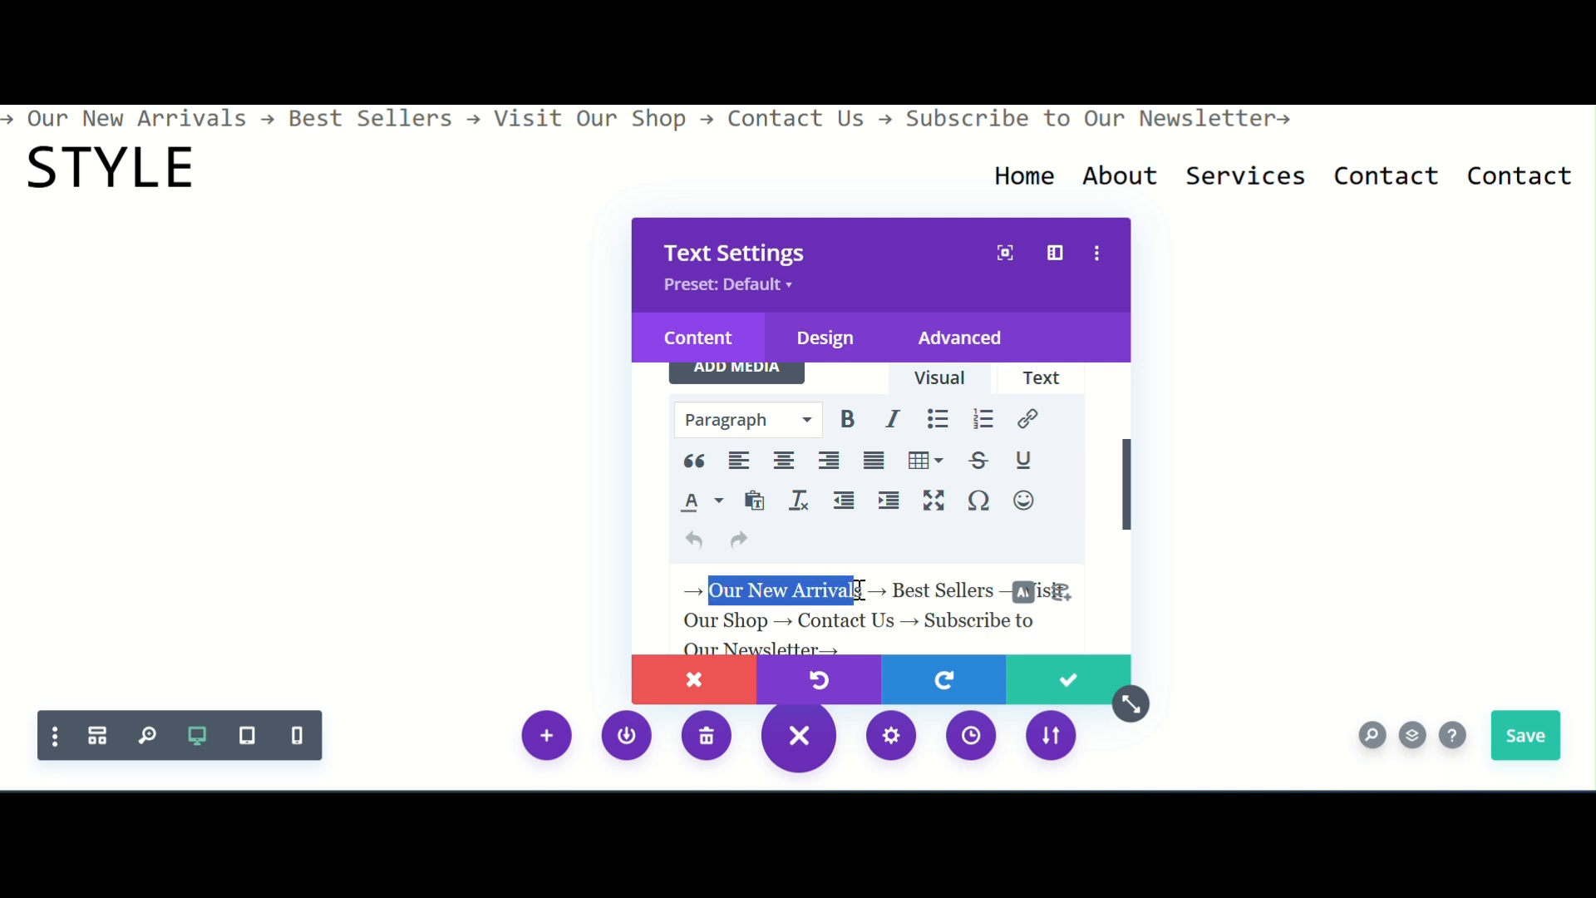
{"action": "left_click", "coordinate": [861, 591]}
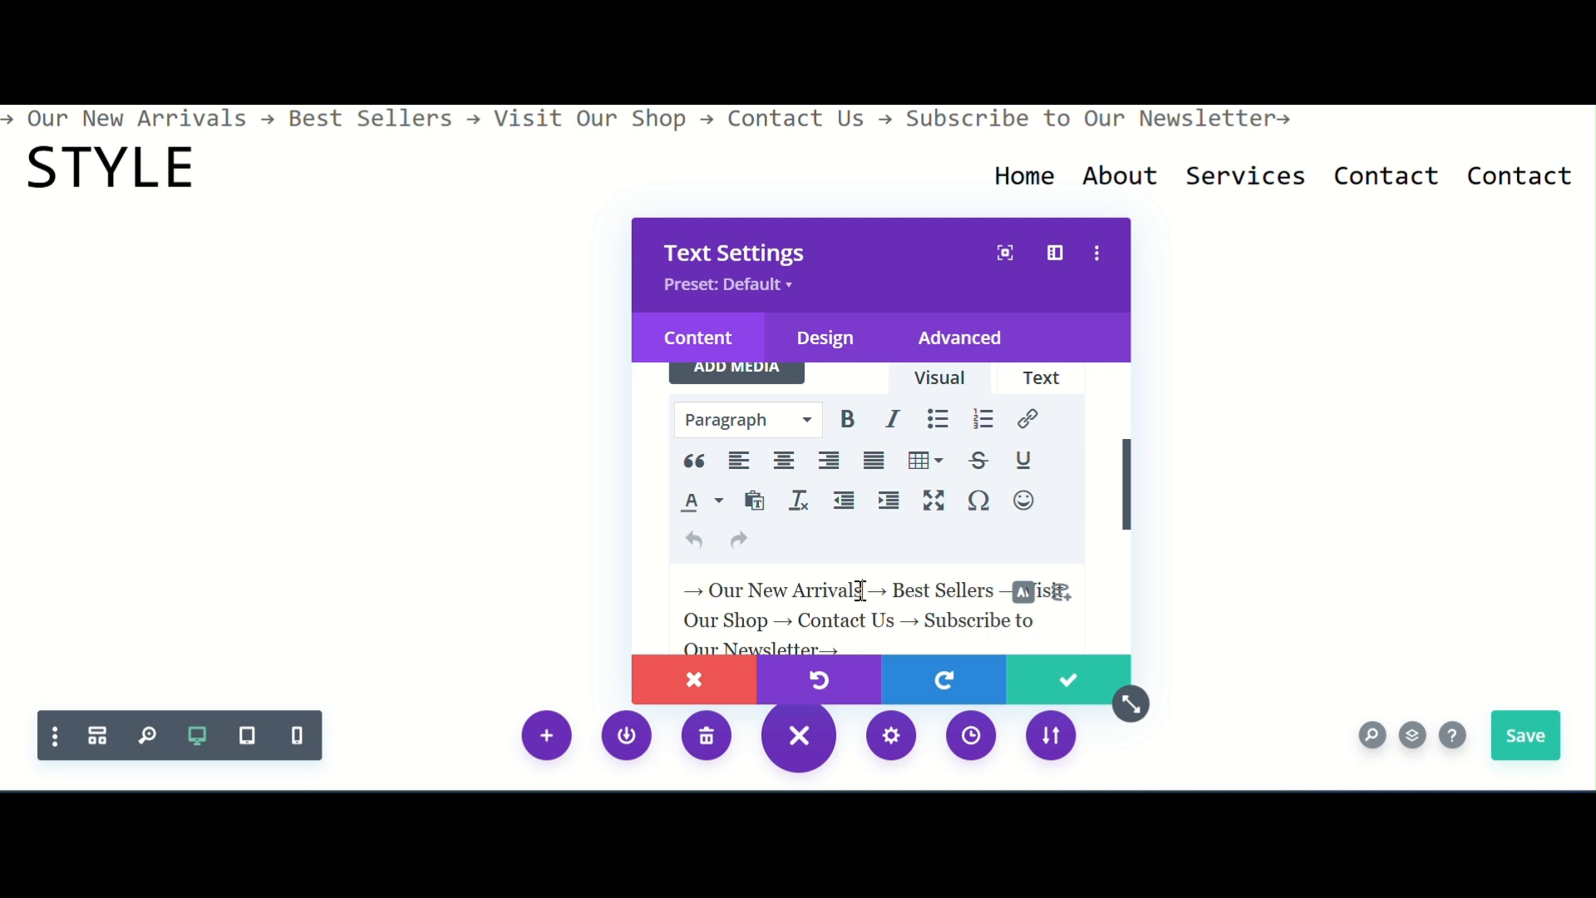
{"action": "left_click", "coordinate": [1025, 501]}
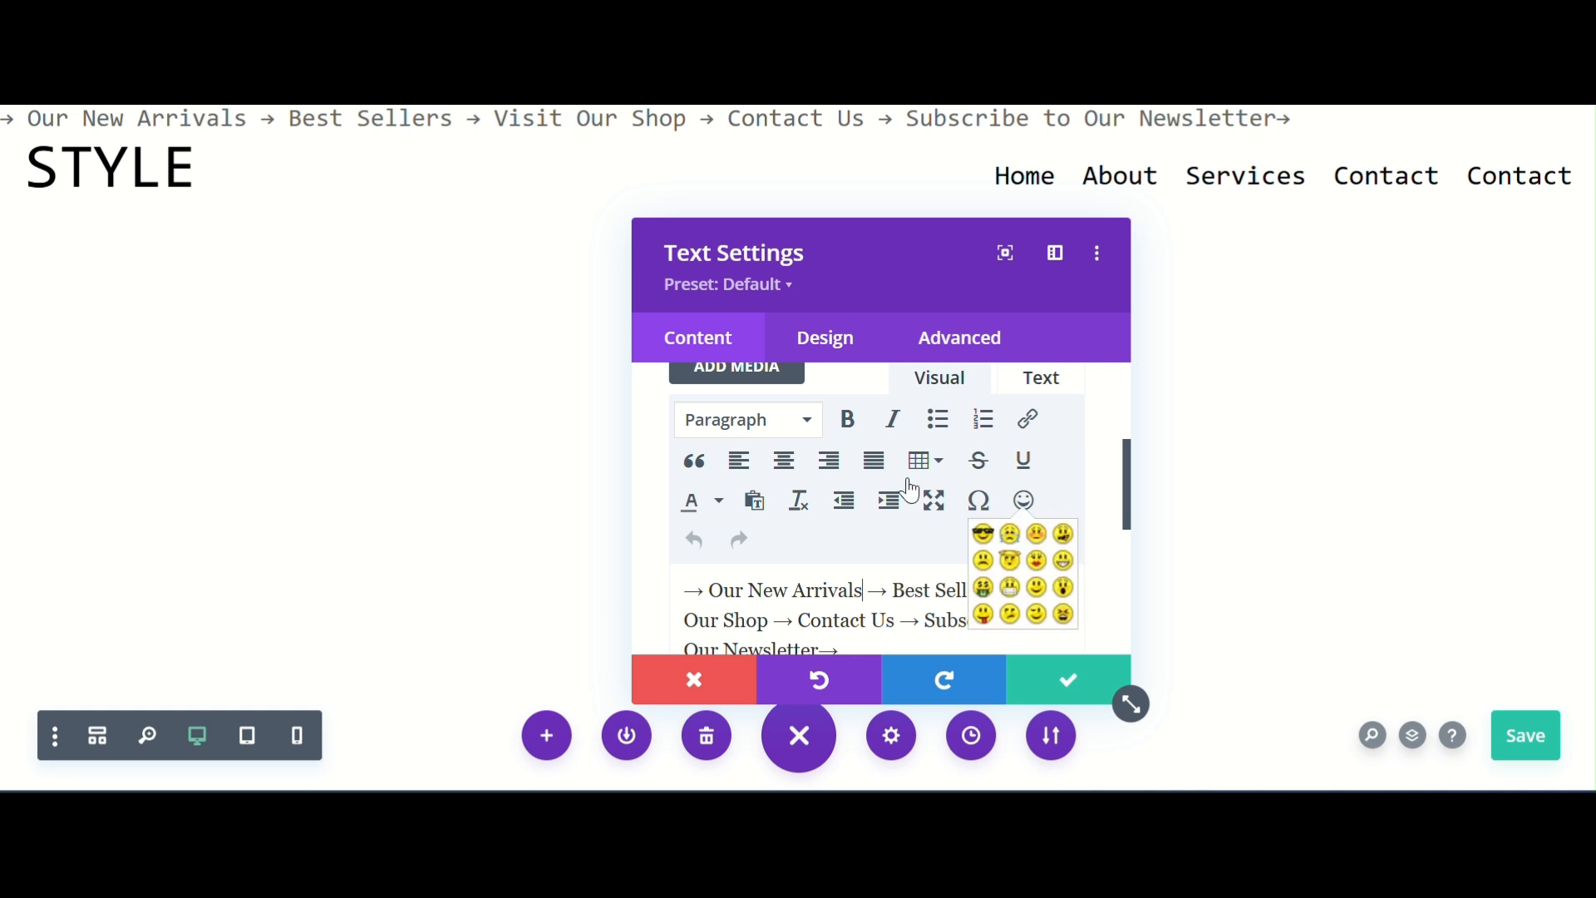
{"action": "left_click", "coordinate": [1036, 587]}
- Insert the same smiling emoticon directly after "Best Sellers" in the marquee text
{"action": "scroll", "coordinate": [955, 593], "scroll_direction": "down", "scroll_amount": 2}
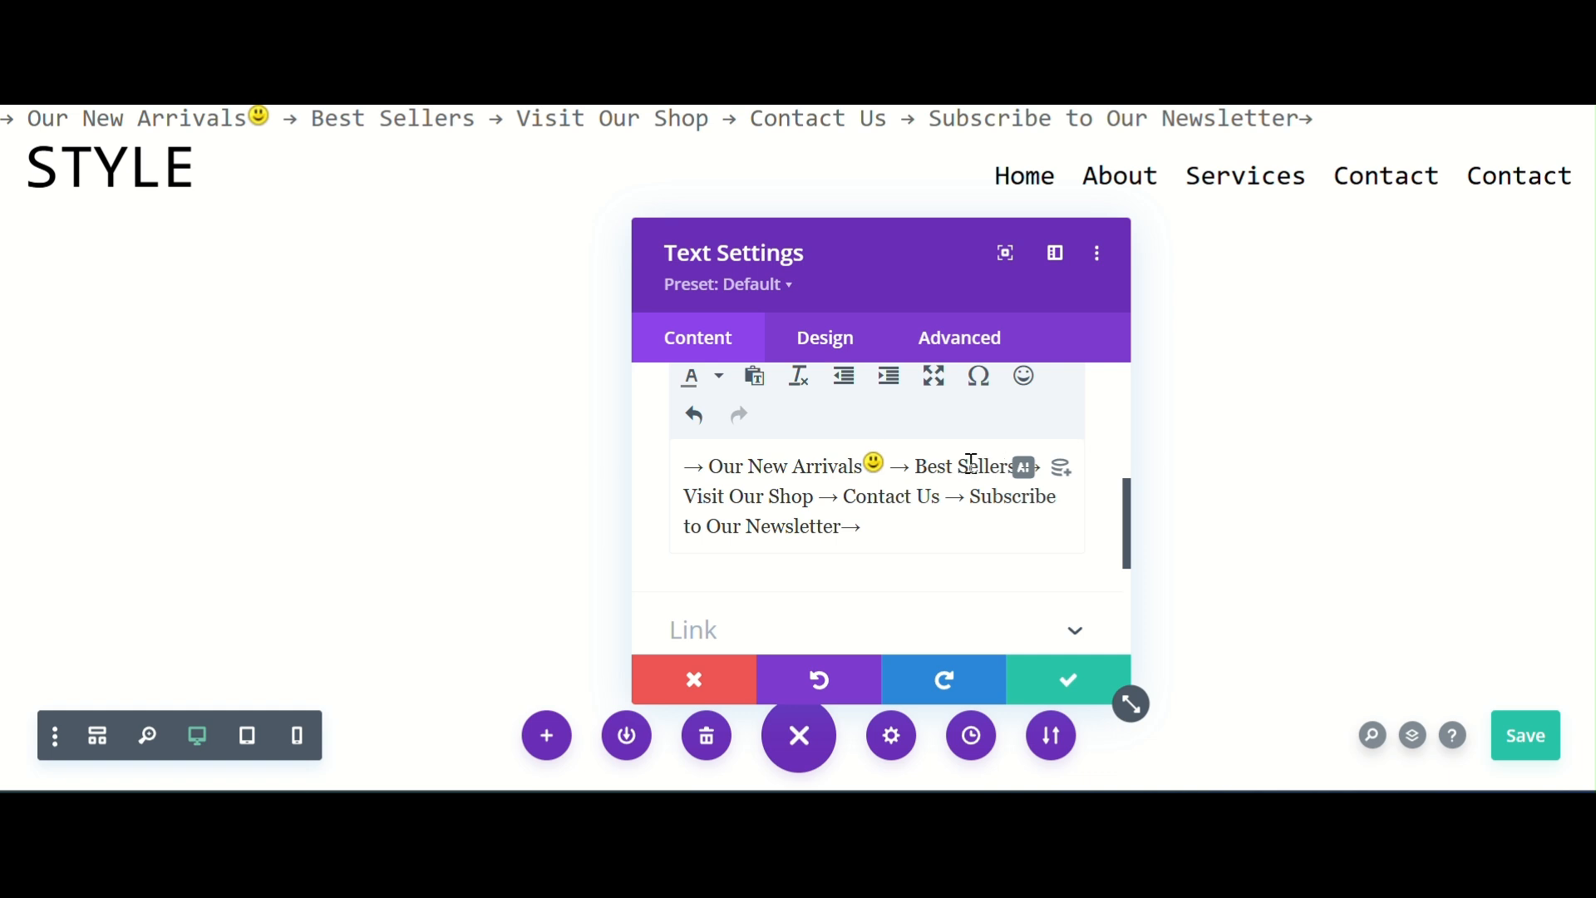
{"action": "left_click", "coordinate": [1024, 378]}
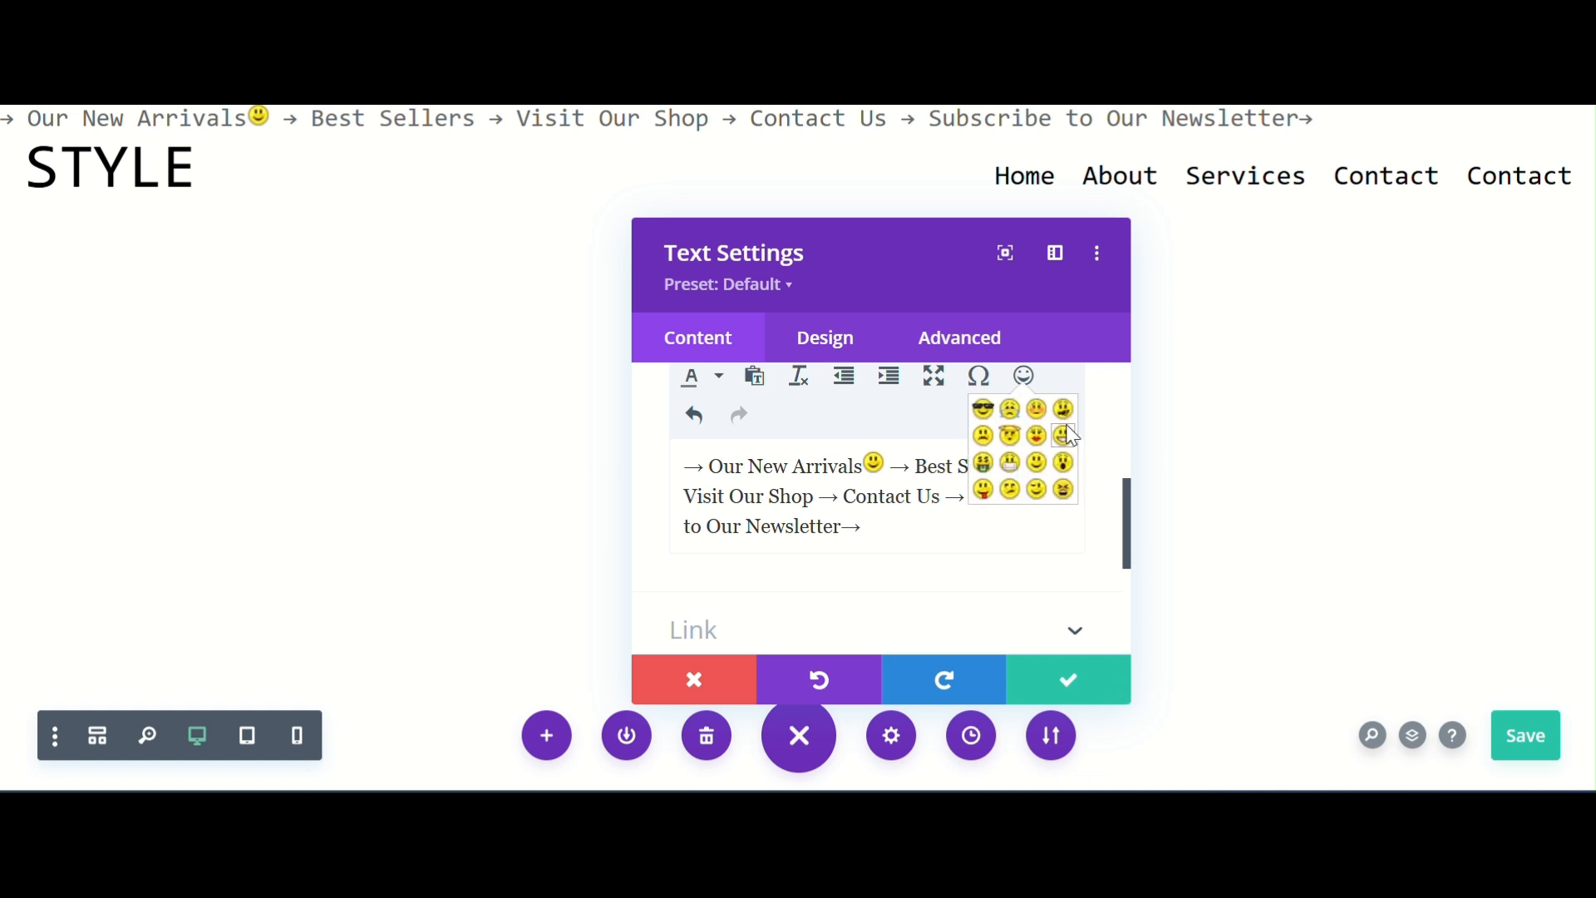
{"action": "left_click", "coordinate": [1038, 462]}
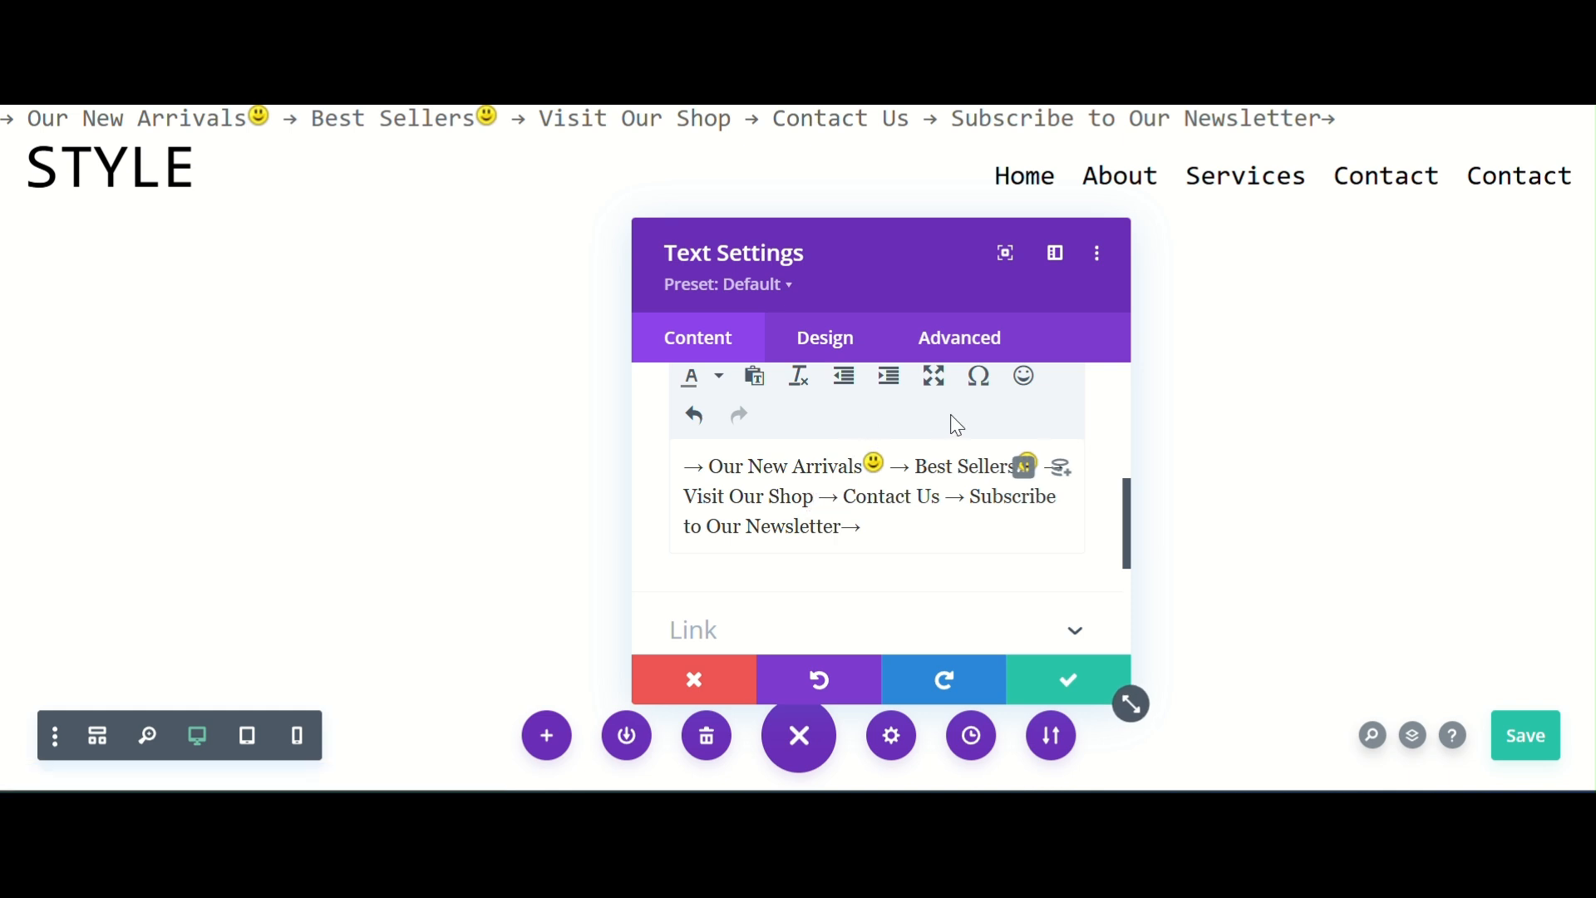
- Insert the same smiling emoticon directly after "Visit Our Shop", "Contact Us" and "Subscribe to Our Newsletter", and save the layout
{"action": "left_click", "coordinate": [1024, 378]}
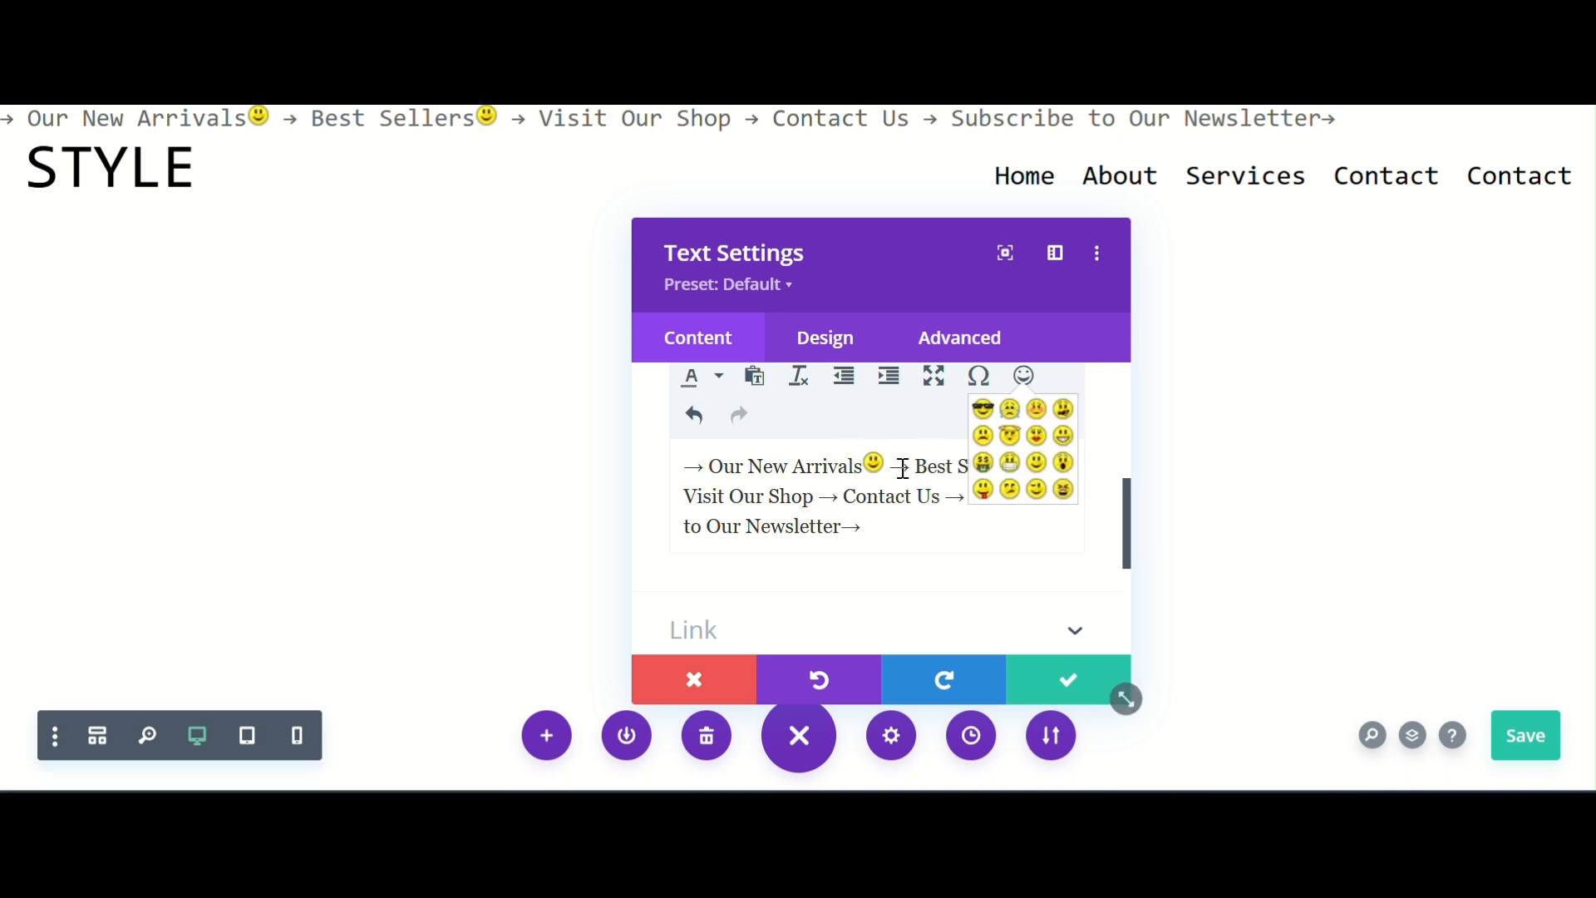
{"action": "left_click", "coordinate": [1046, 473]}
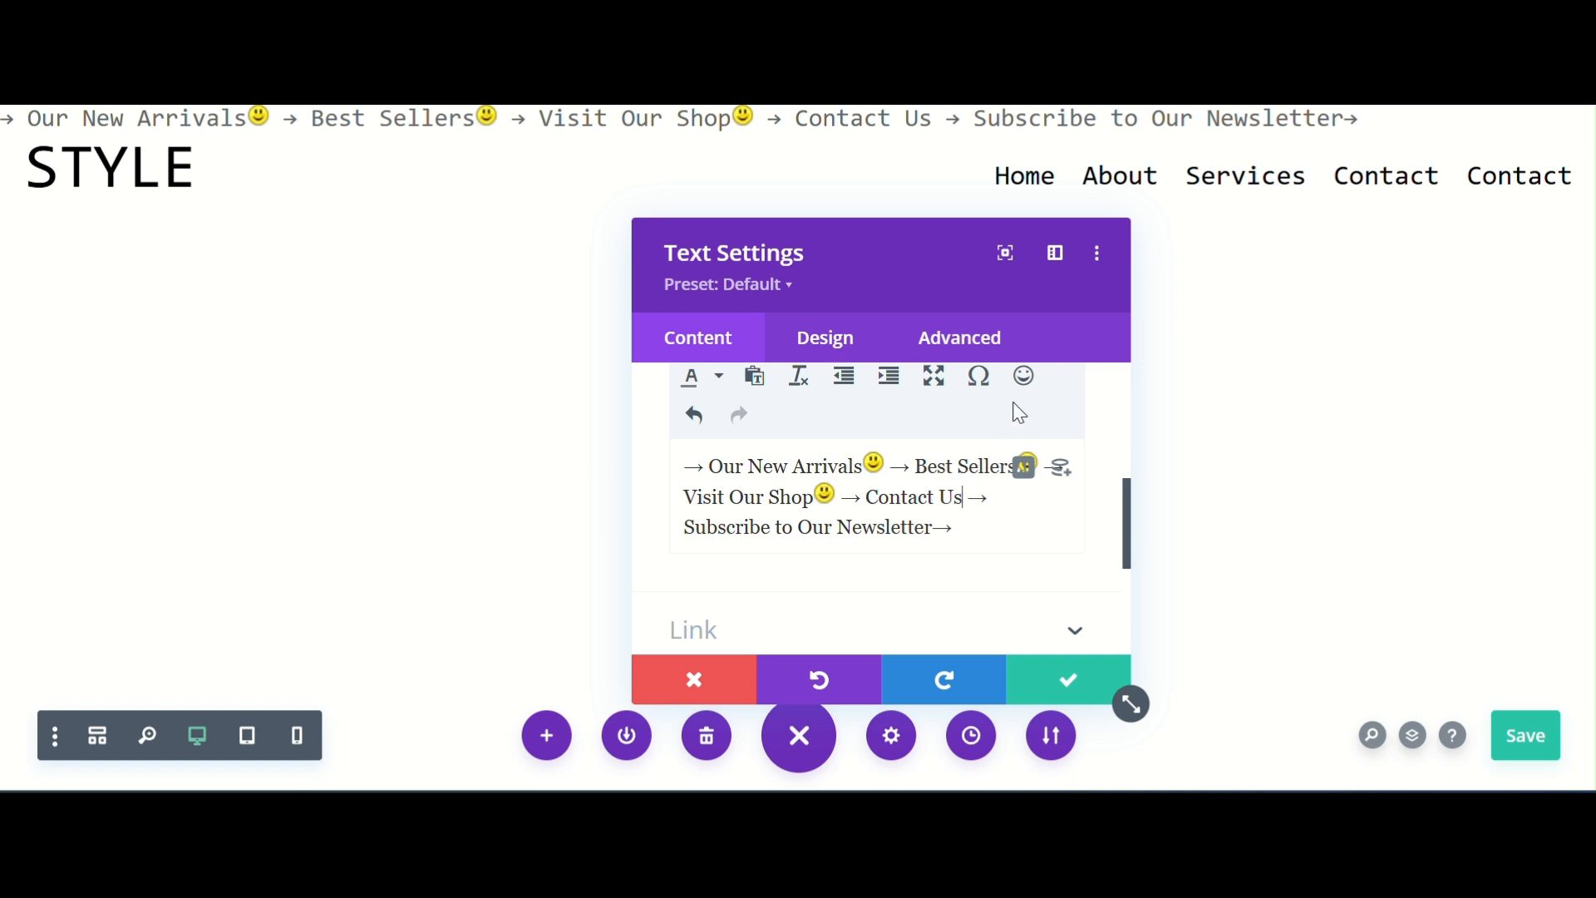
{"action": "left_click", "coordinate": [1024, 376]}
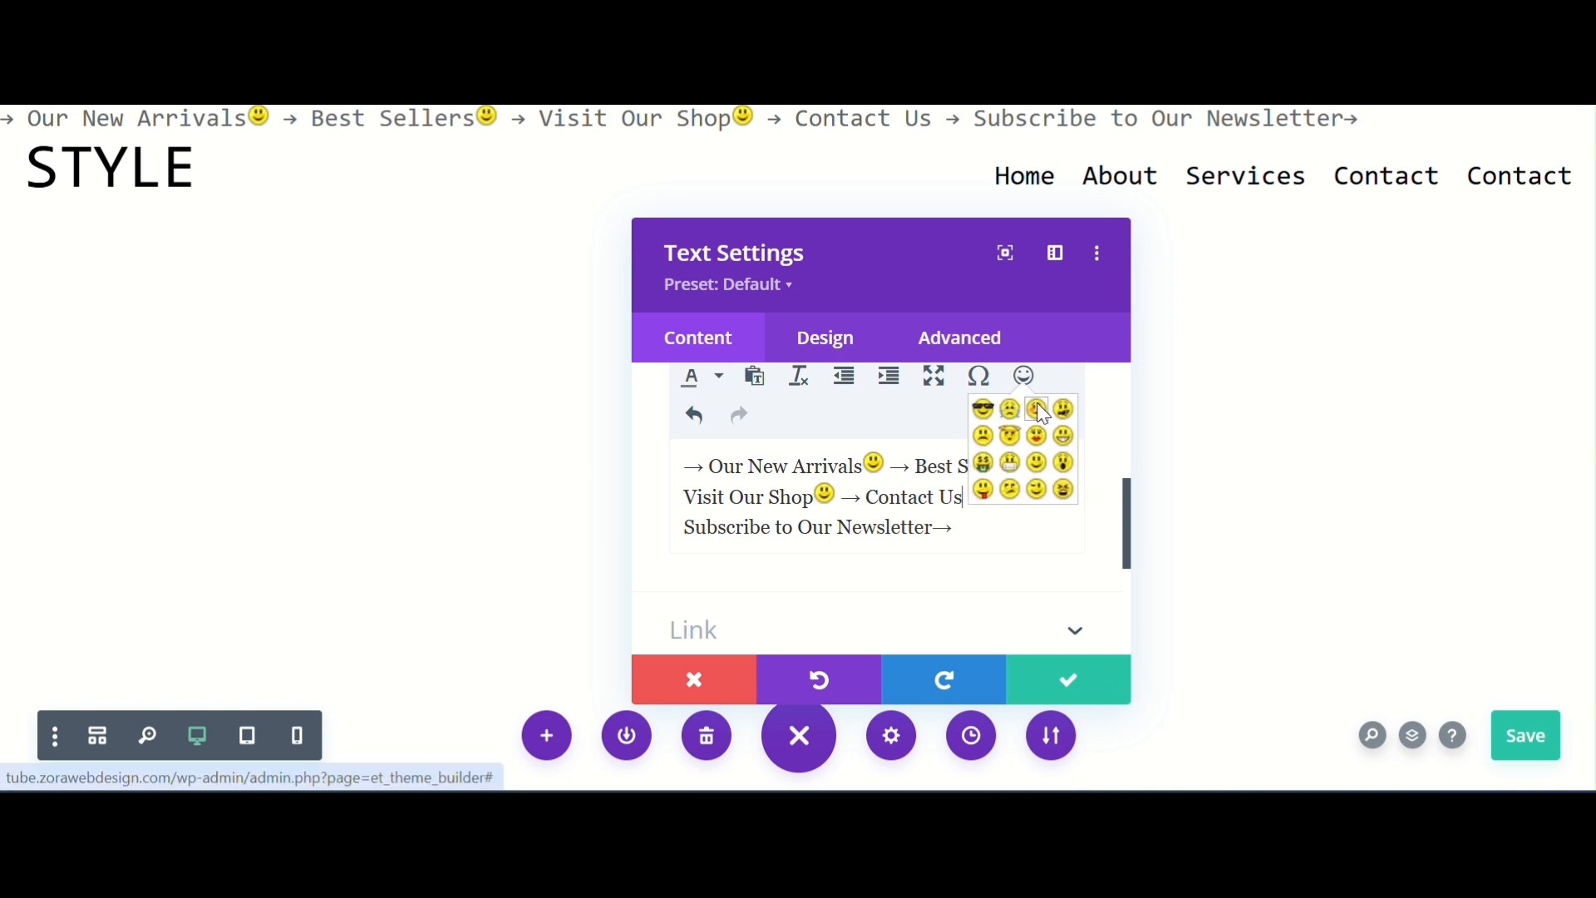
{"action": "left_click", "coordinate": [1036, 464]}
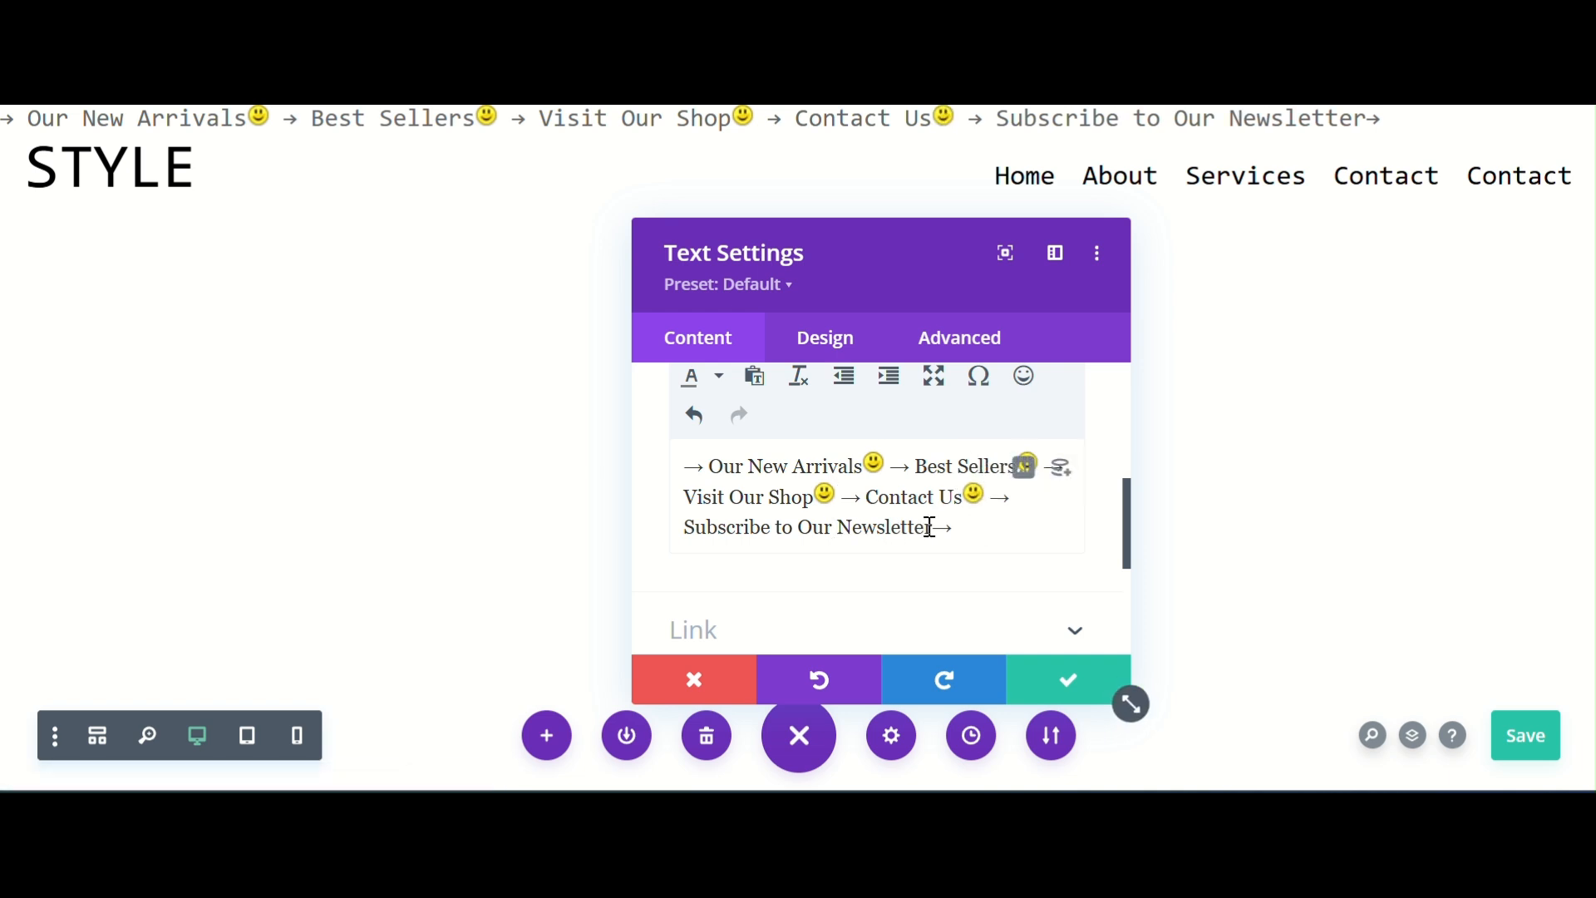
{"action": "left_click", "coordinate": [1024, 377]}
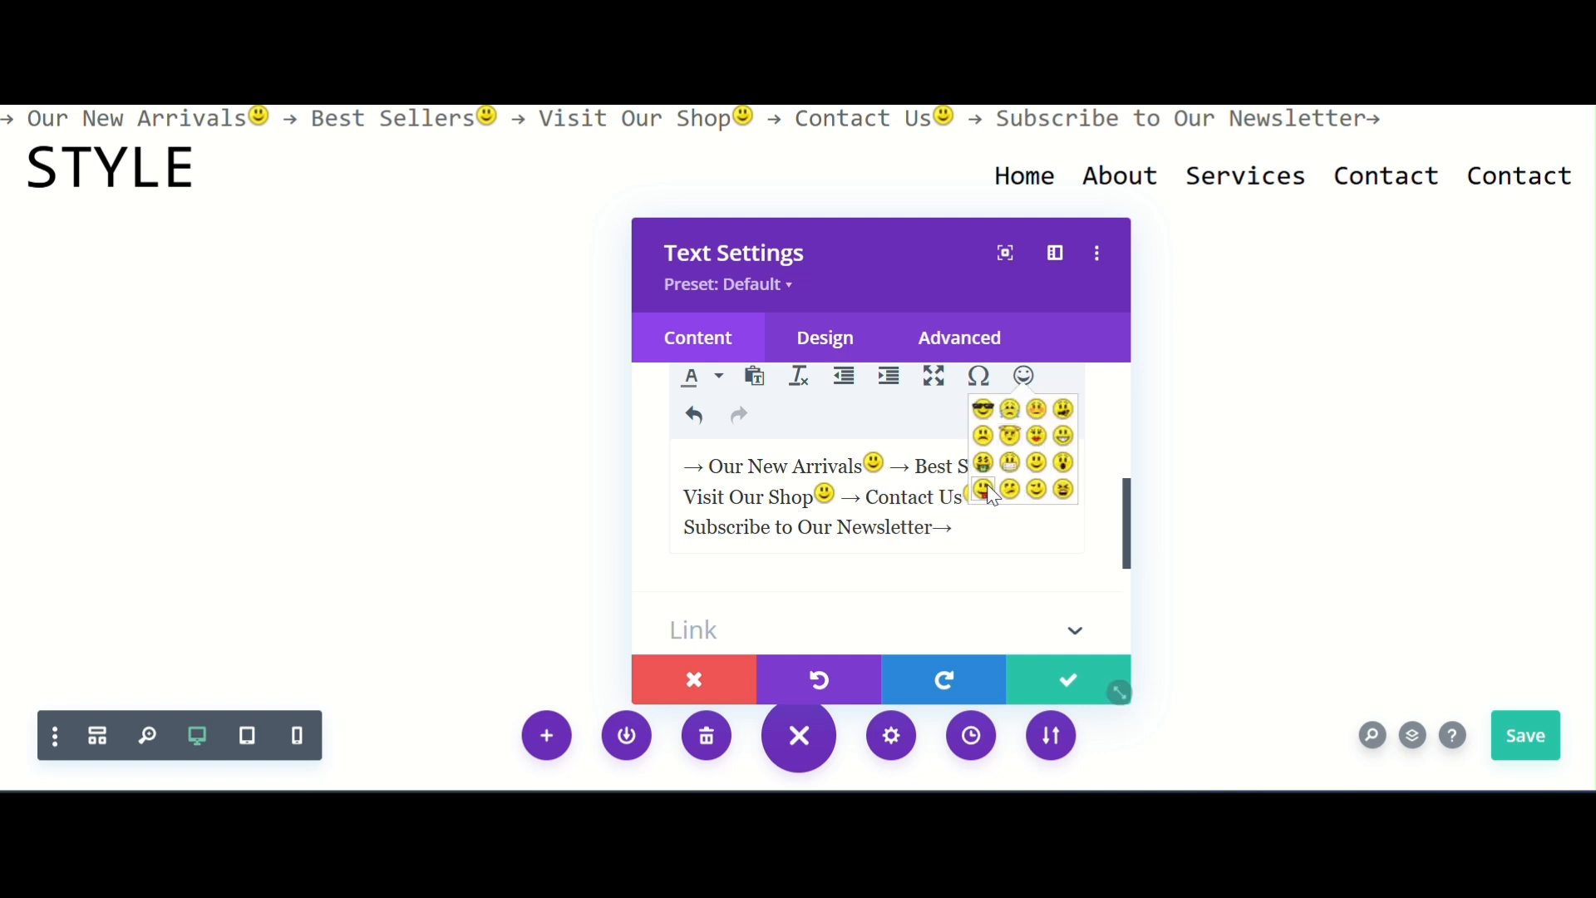
{"action": "left_click", "coordinate": [1038, 463]}
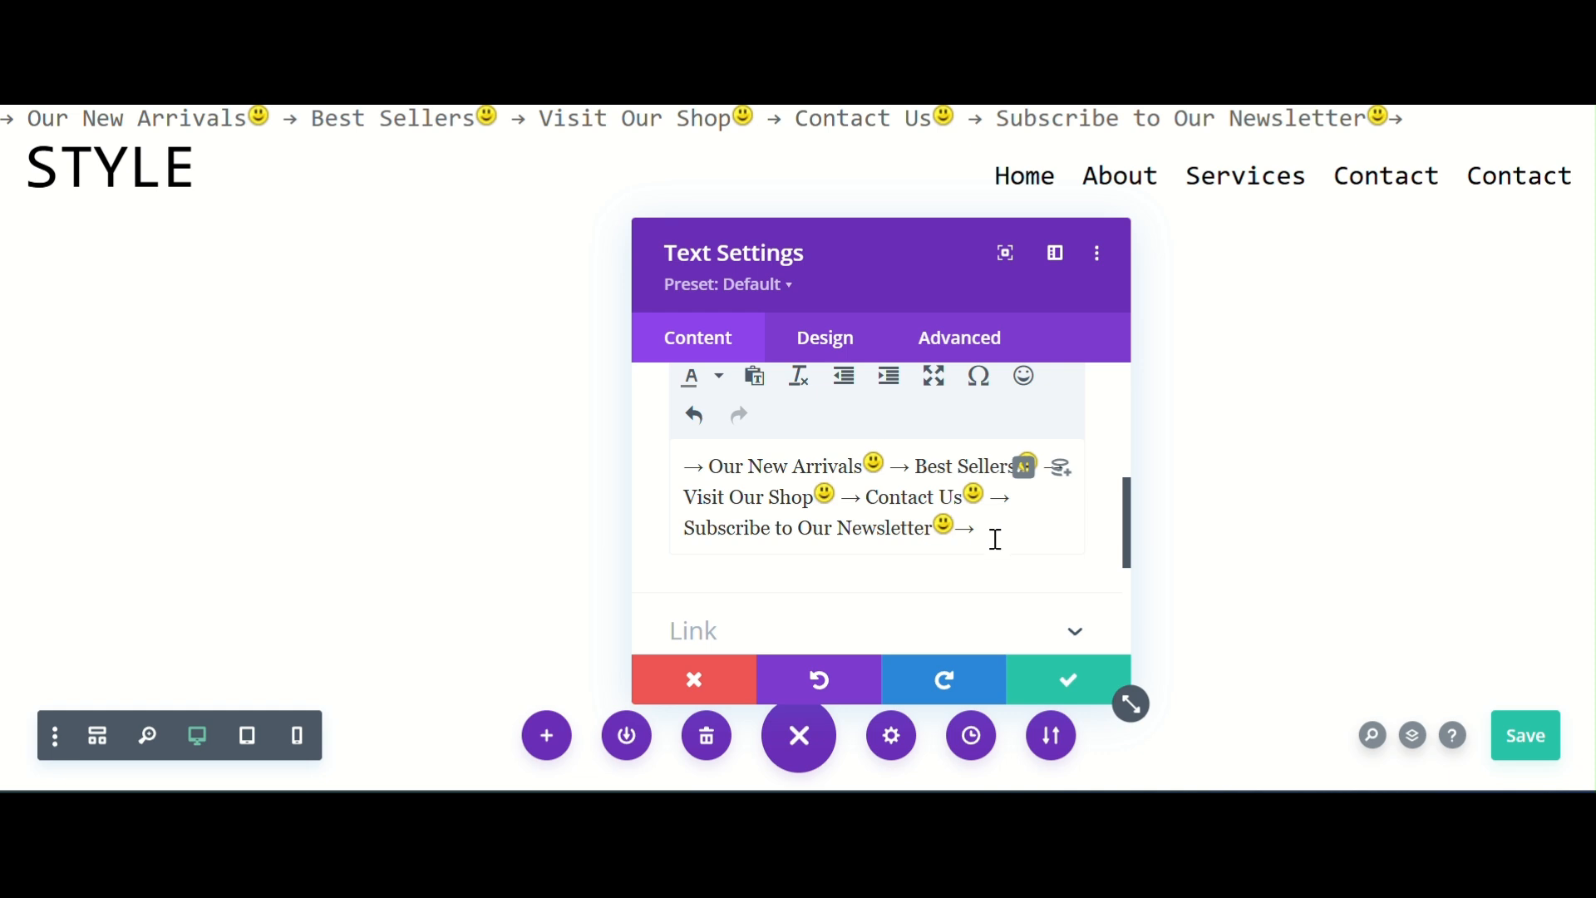
{"action": "key", "text": "ctrl+s"}
- Link the text "Our New Arrivals" in the marquee to the placeholder URL "#"
{"action": "left_click_drag", "start_coordinate": [709, 466], "coordinate": [851, 465]}
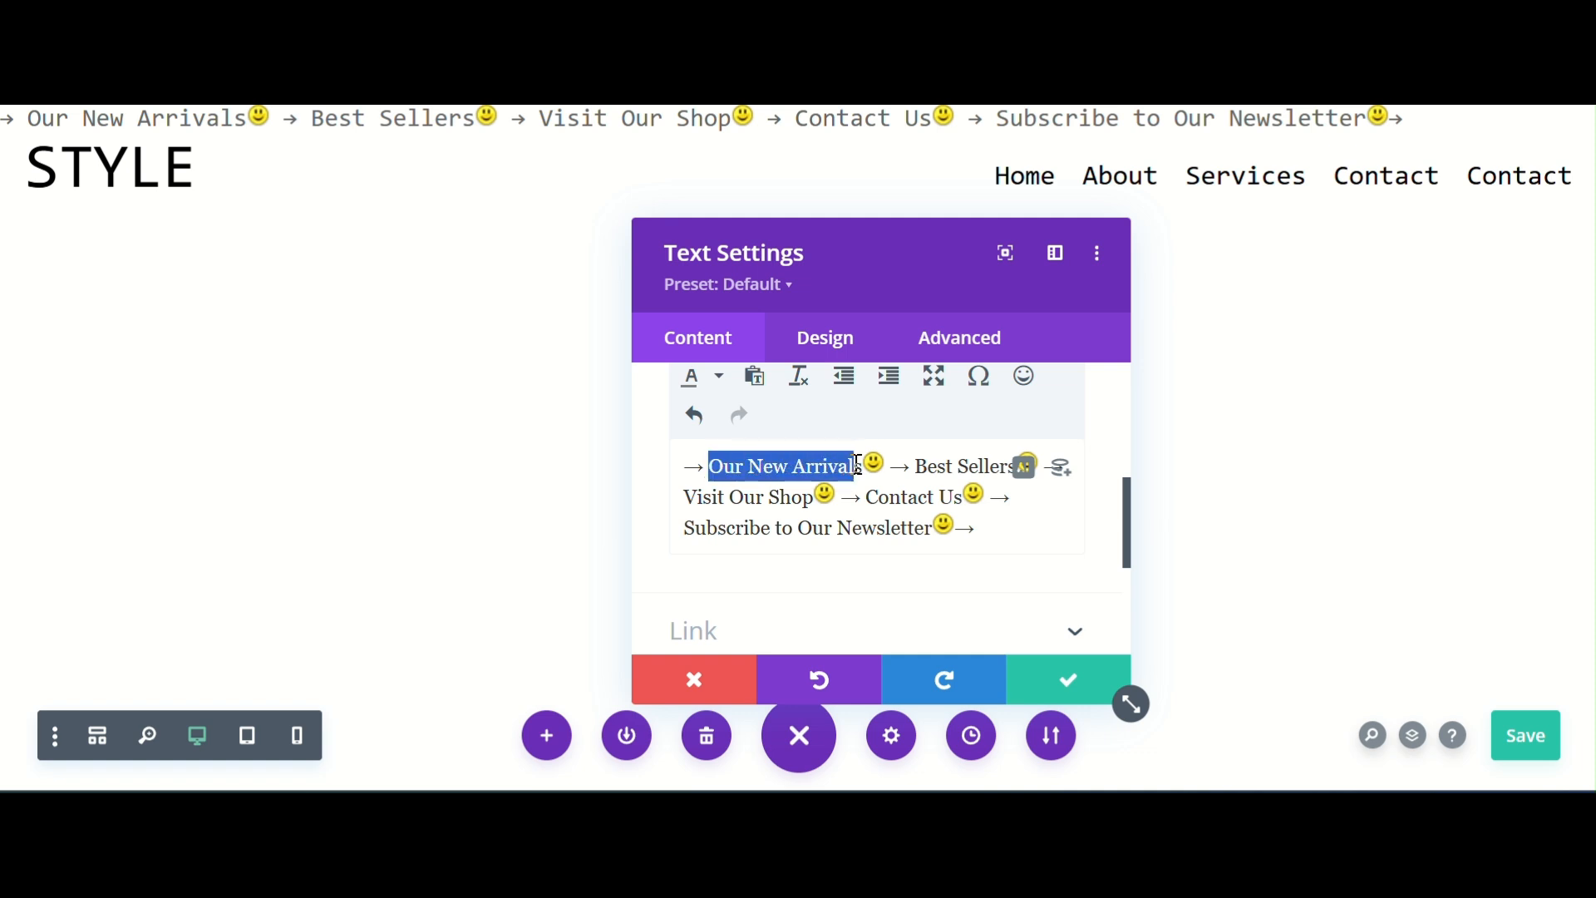
{"action": "scroll", "coordinate": [1072, 581], "scroll_direction": "up", "scroll_amount": 2}
{"action": "left_click", "coordinate": [1025, 418]}
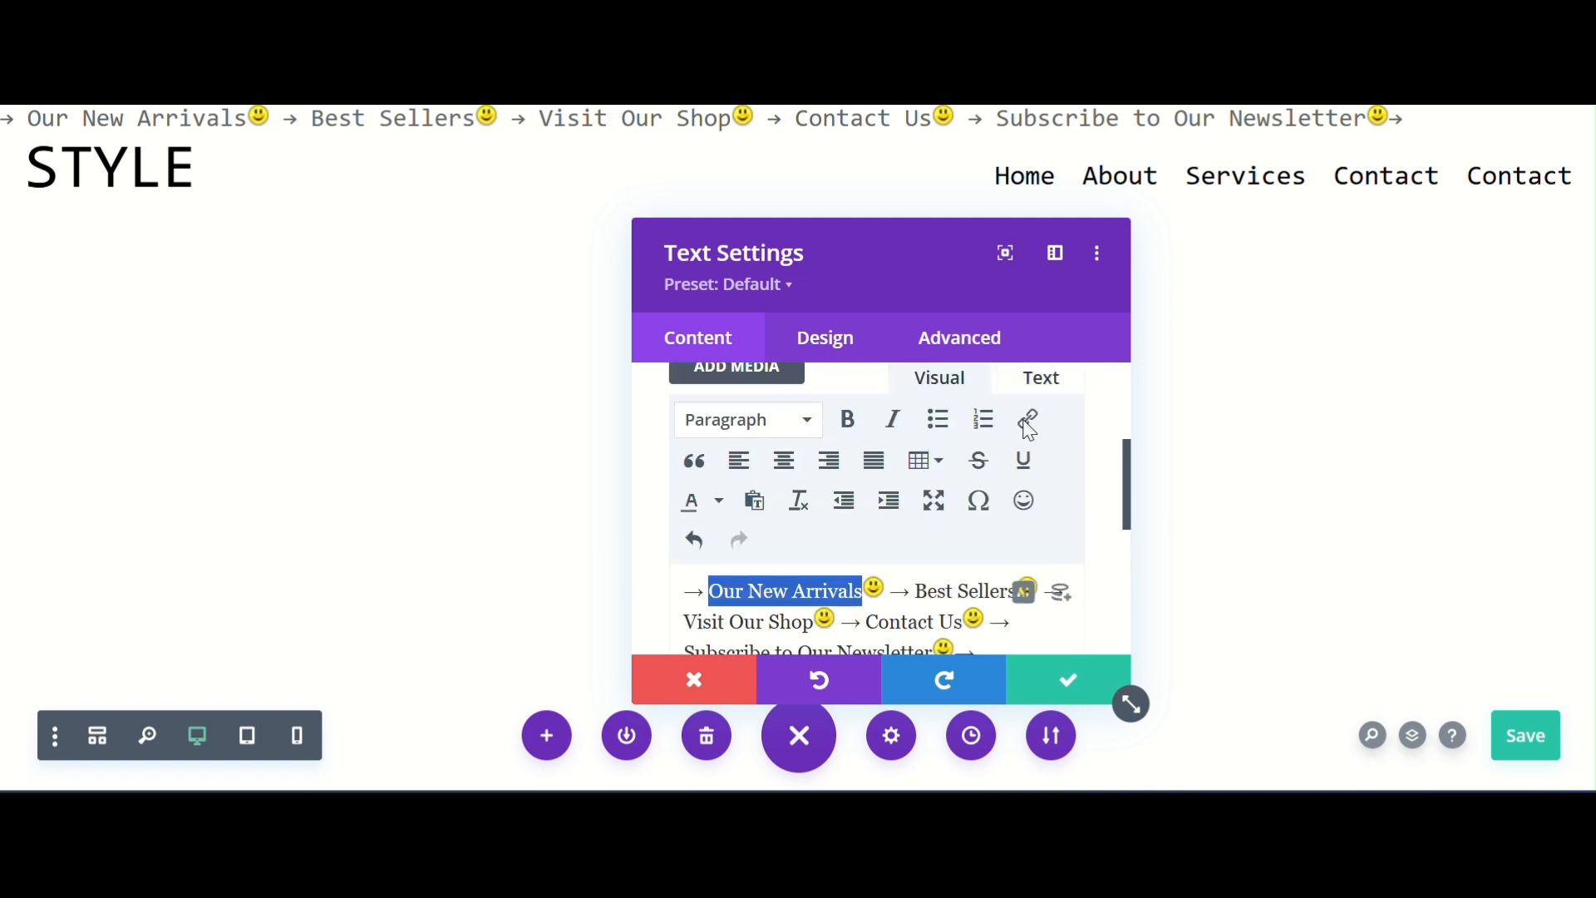
{"action": "left_click", "coordinate": [765, 344]}
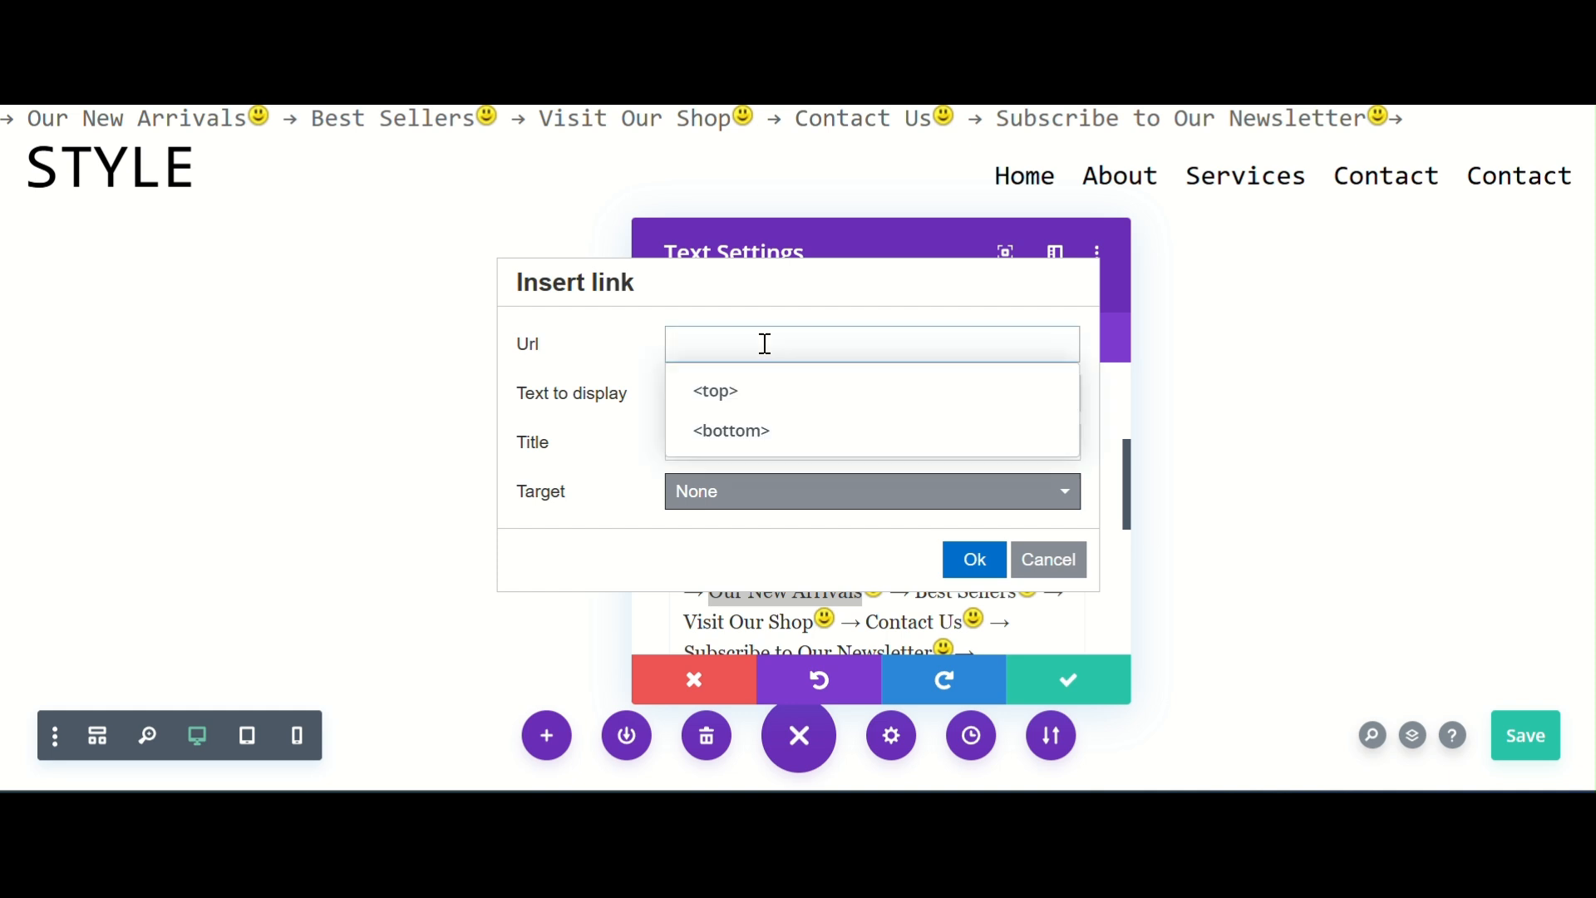
{"action": "type", "text": "#"}
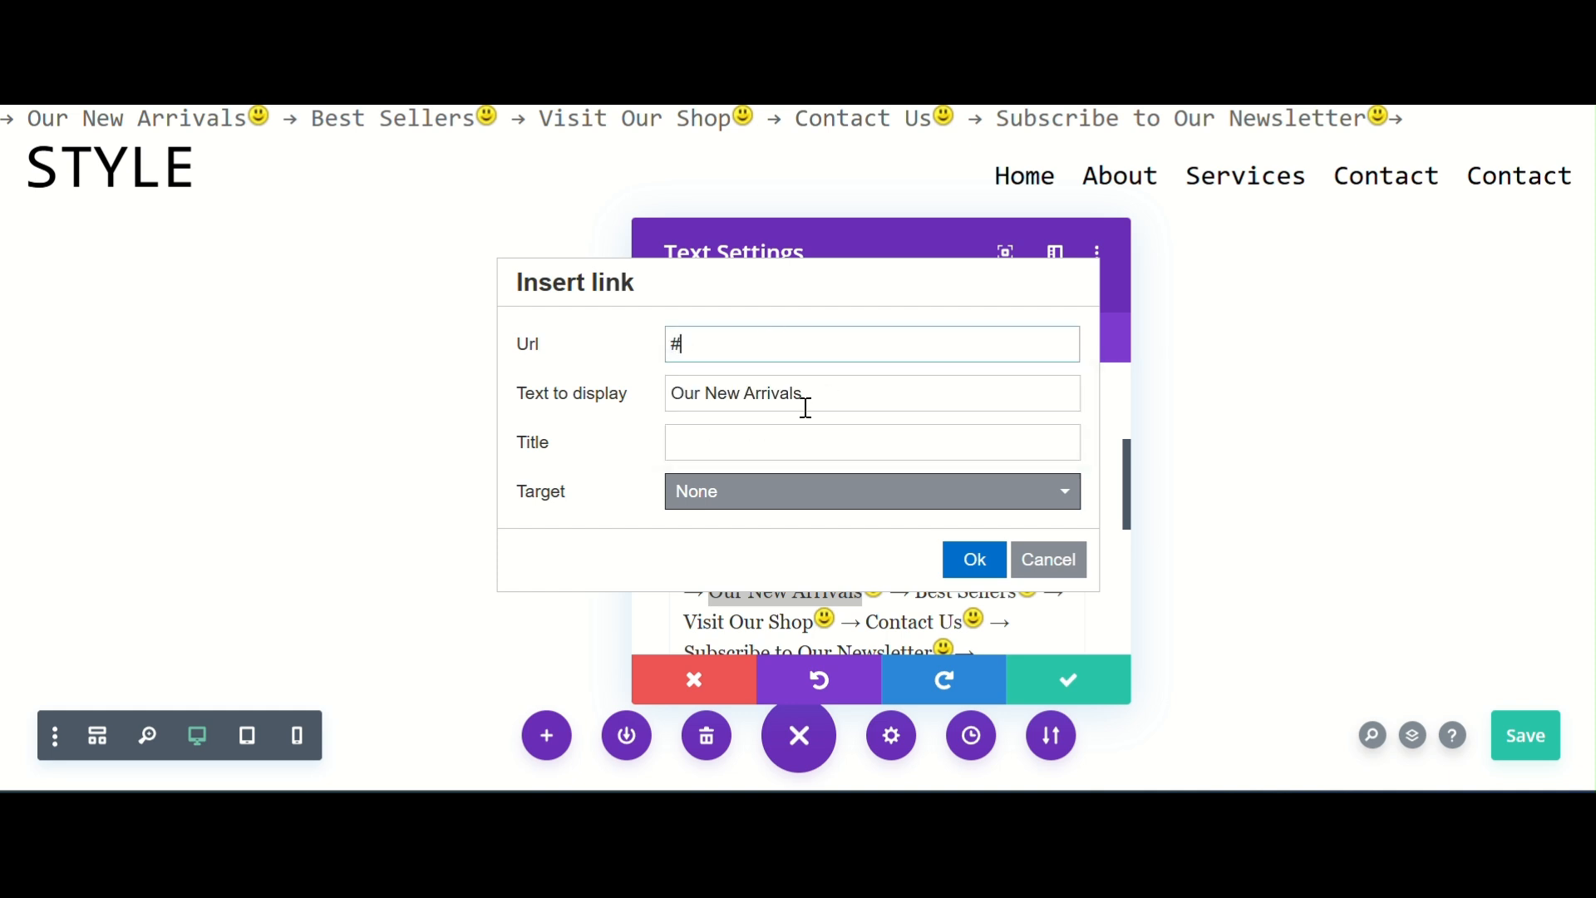
{"action": "left_click", "coordinate": [976, 561]}
- Link the text "Best Sellers" in the marquee to the placeholder URL "#", leaving out its emoticon
{"action": "left_click_drag", "start_coordinate": [919, 595], "coordinate": [1019, 597]}
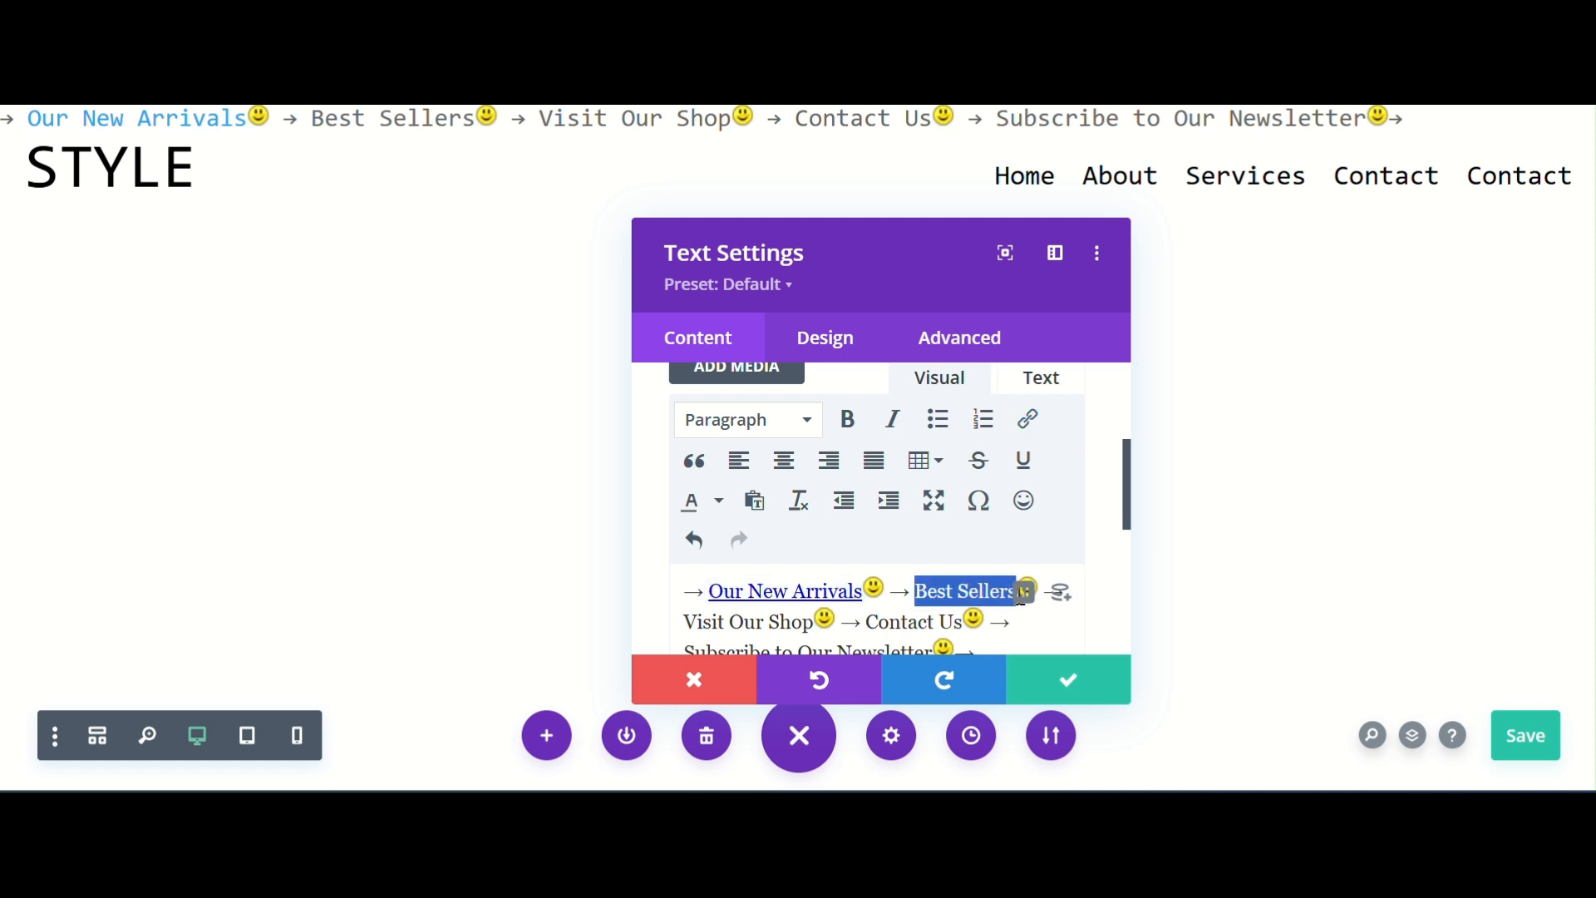
{"action": "left_click", "coordinate": [1031, 420]}
{"action": "left_click", "coordinate": [803, 347]}
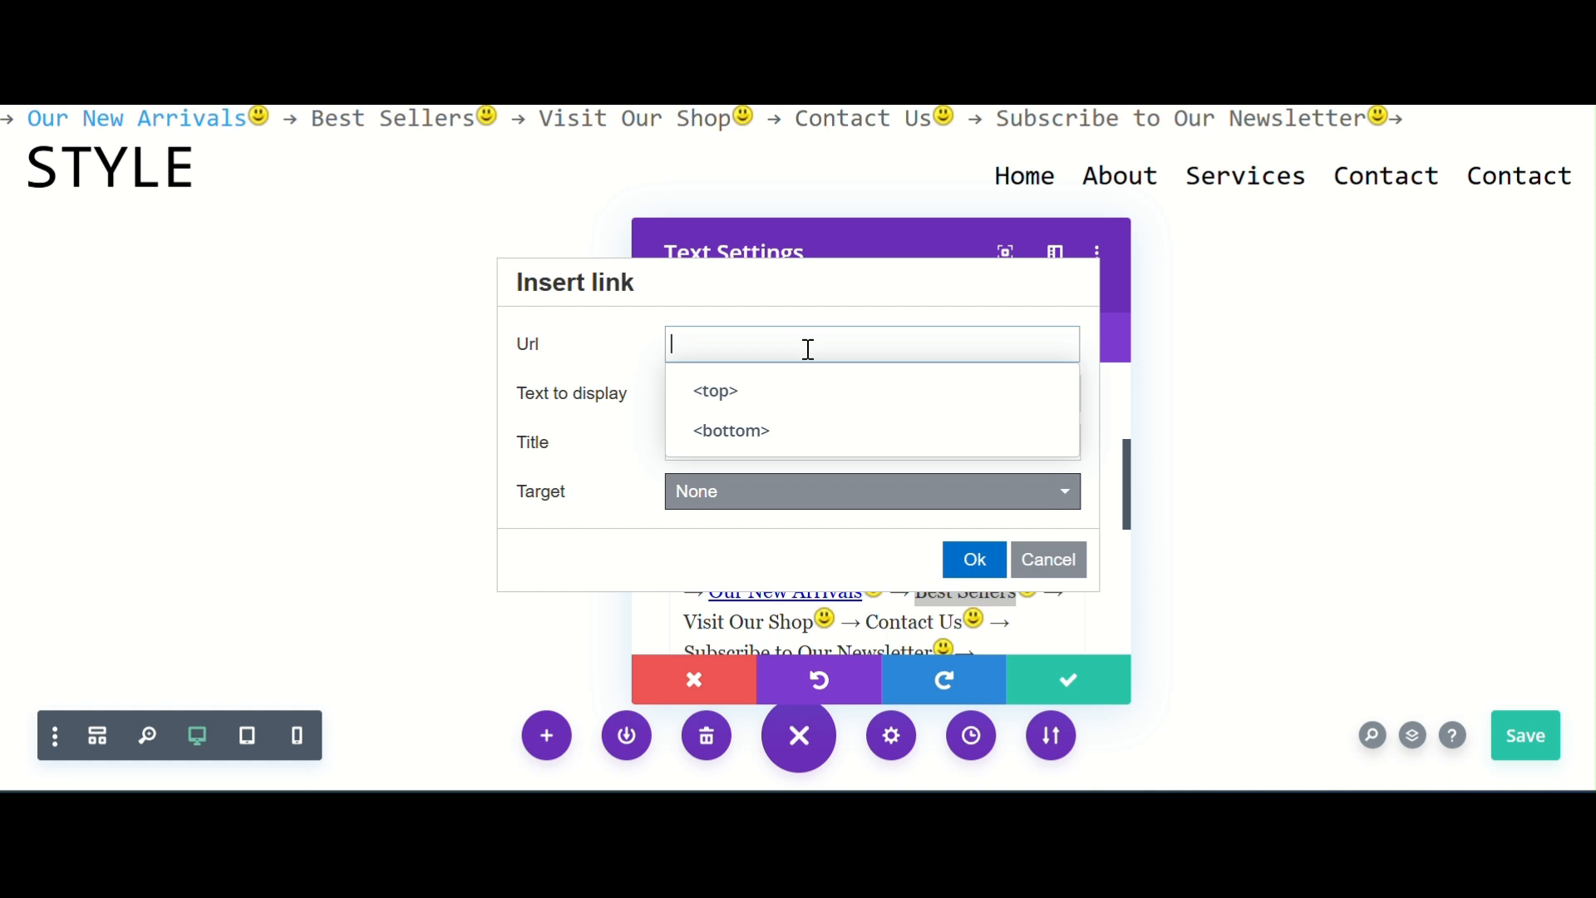
{"action": "type", "text": "#"}
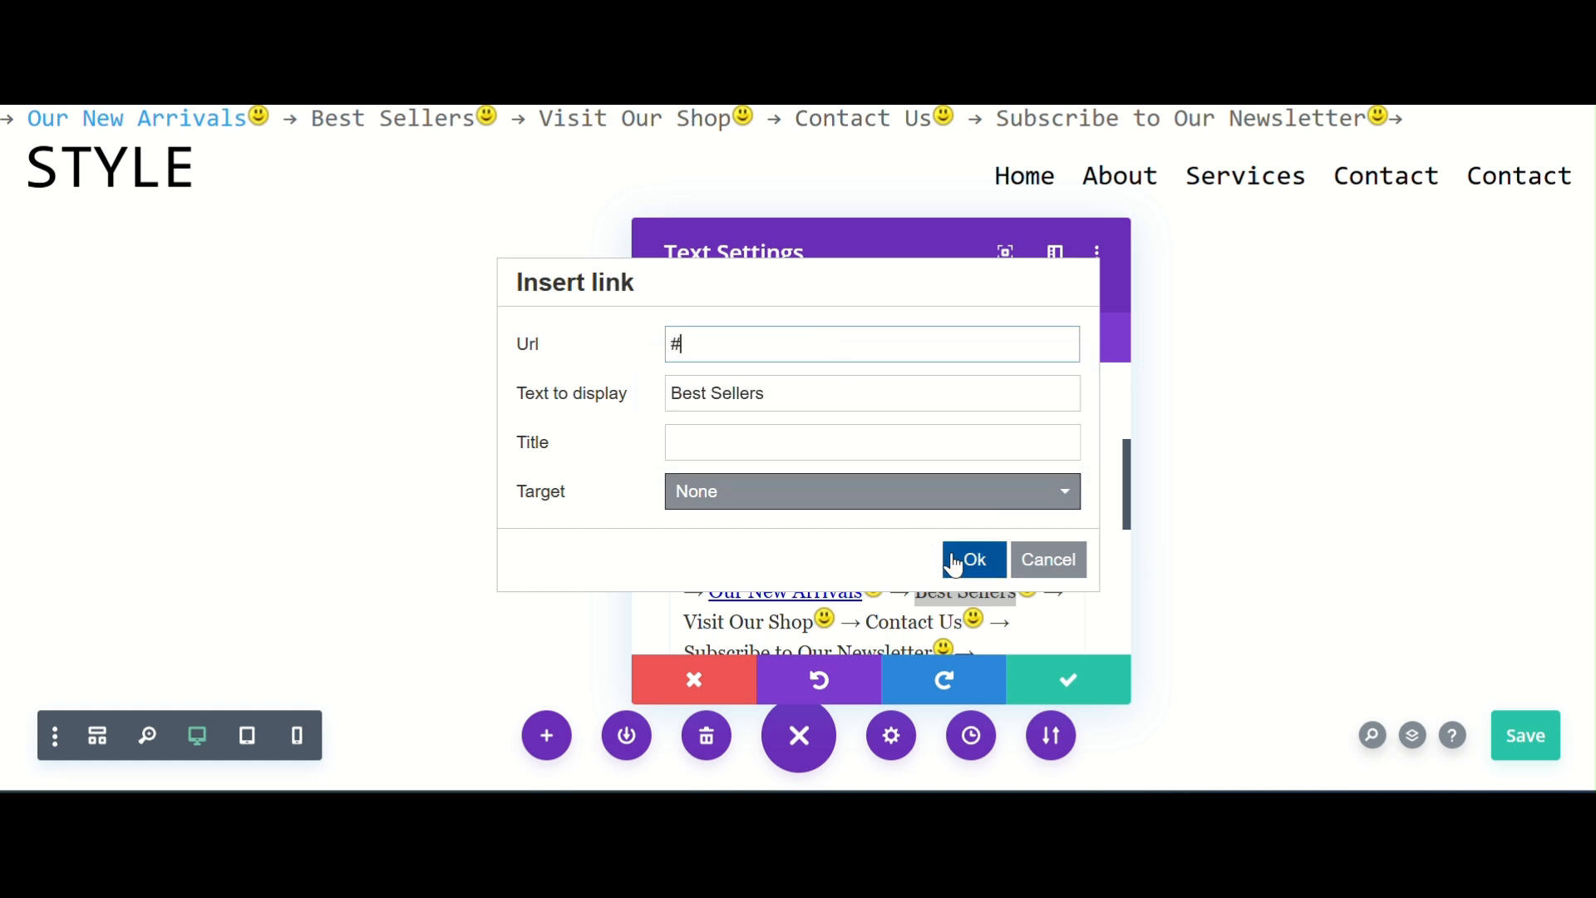
{"action": "left_click", "coordinate": [971, 559]}
- Link the text "Visit Our Shop" in the marquee to the placeholder URL "#"
{"action": "scroll", "coordinate": [773, 591], "scroll_direction": "down", "scroll_amount": 3}
{"action": "left_click", "coordinate": [695, 503]}
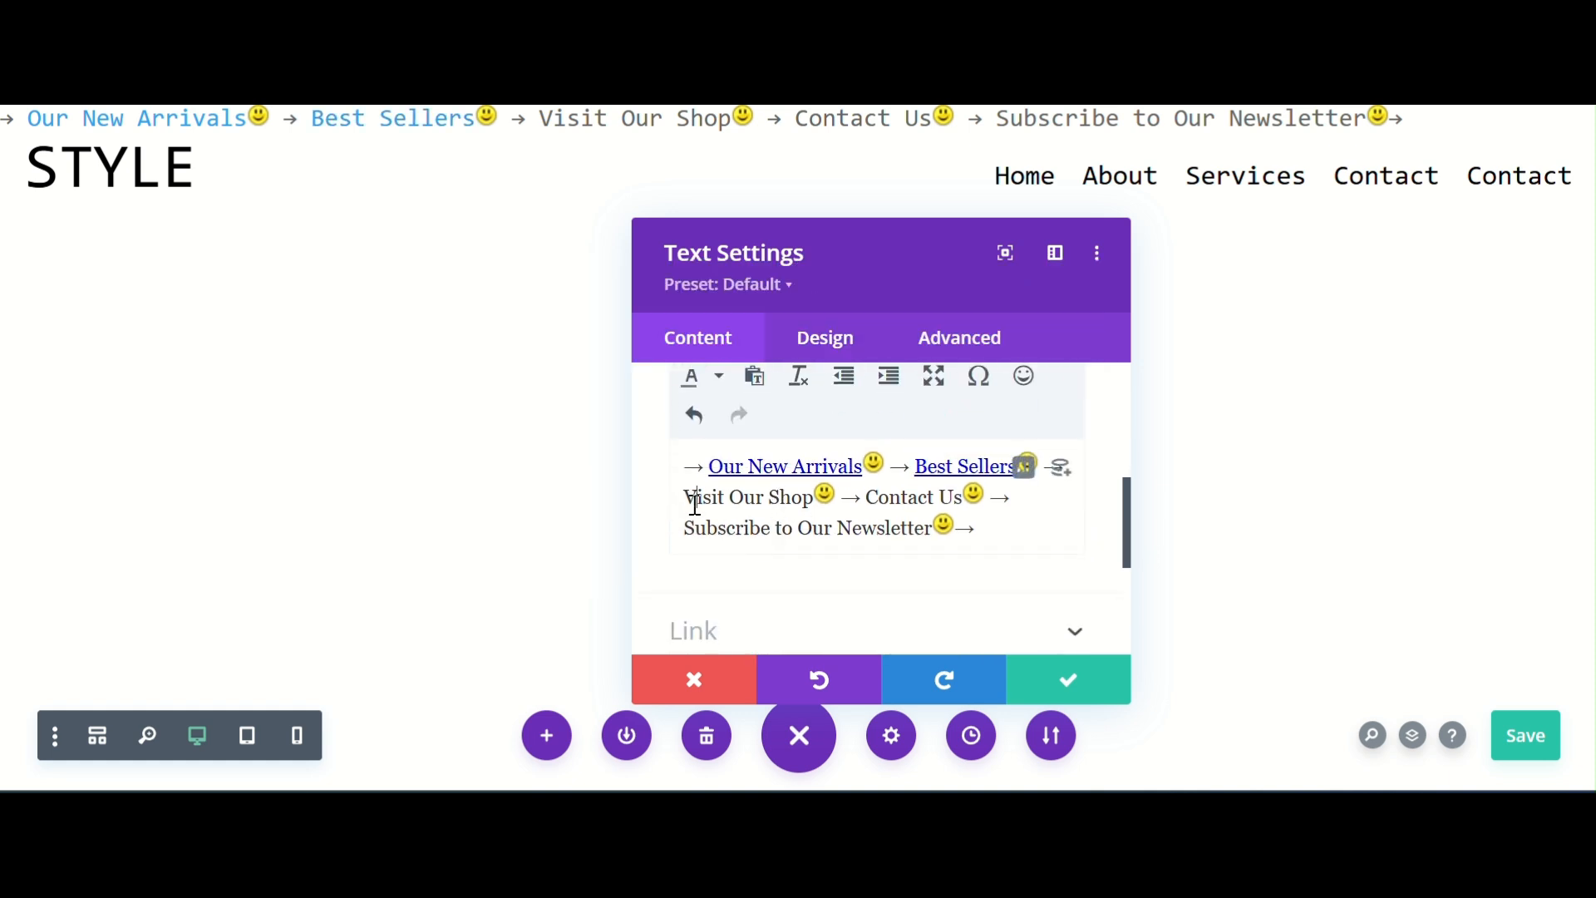
{"action": "left_click_drag", "start_coordinate": [683, 500], "coordinate": [823, 495]}
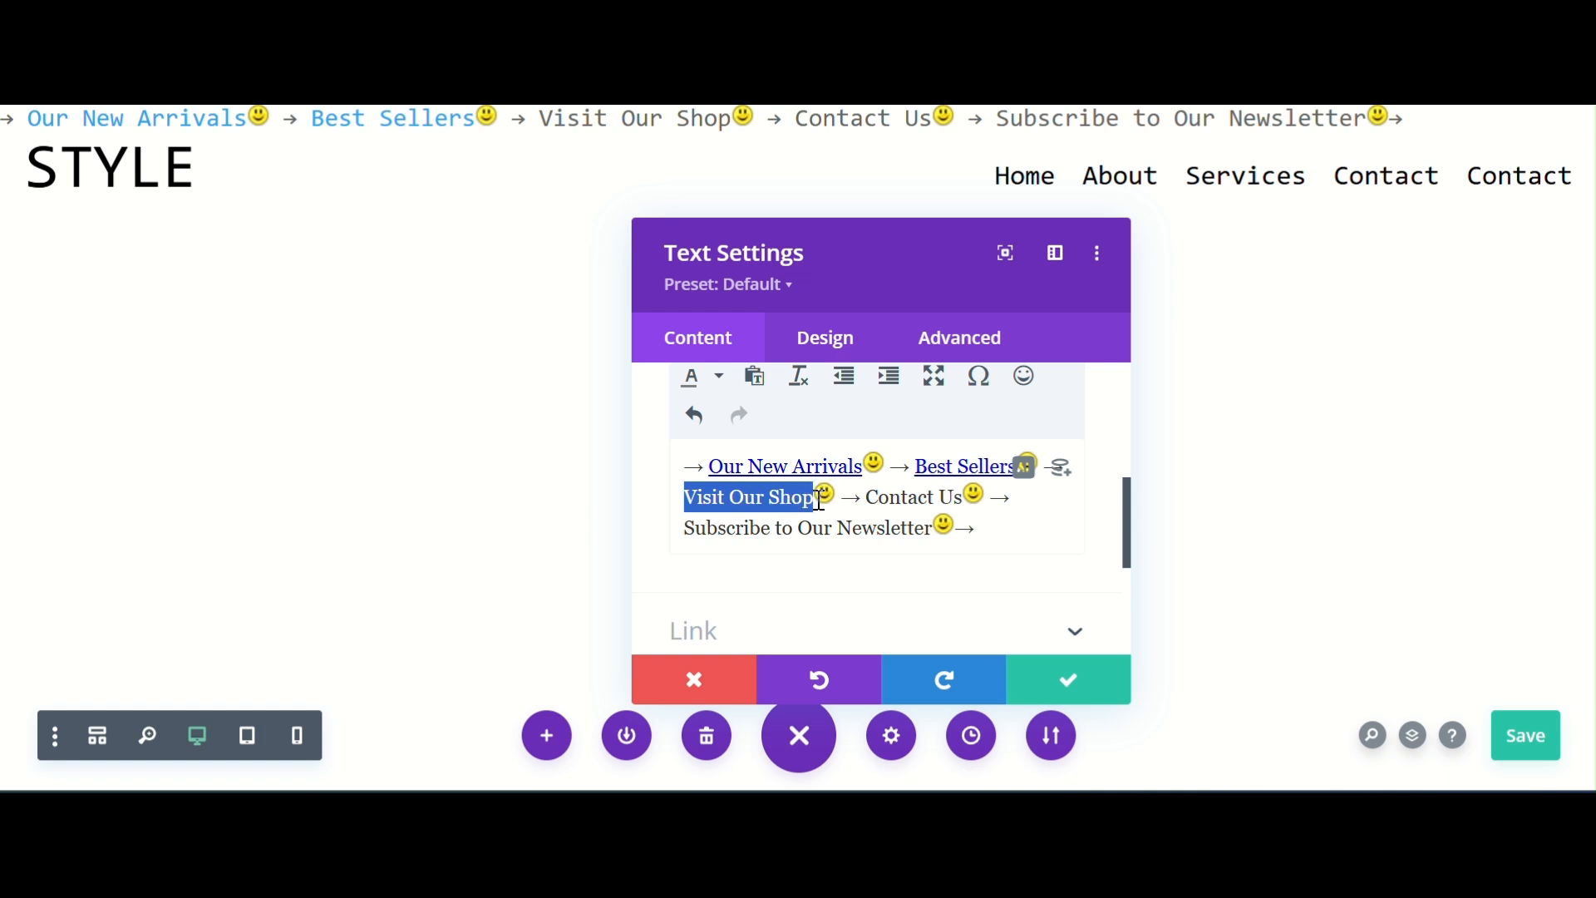
{"action": "scroll", "coordinate": [990, 438], "scroll_direction": "up", "scroll_amount": 3}
{"action": "left_click", "coordinate": [1025, 418]}
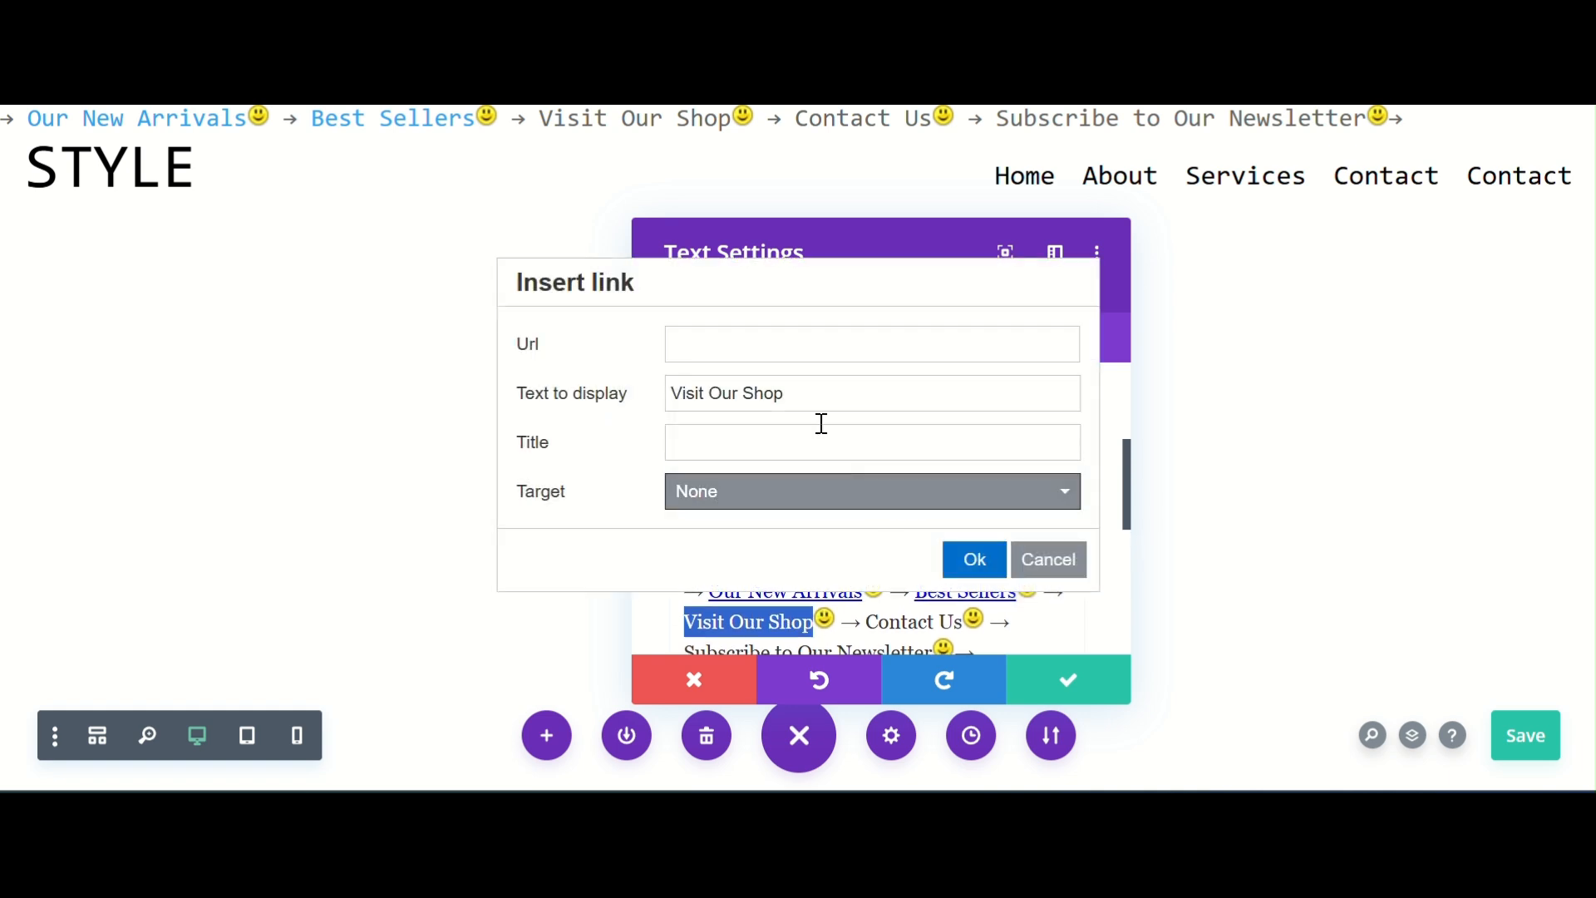
{"action": "left_click", "coordinate": [776, 350]}
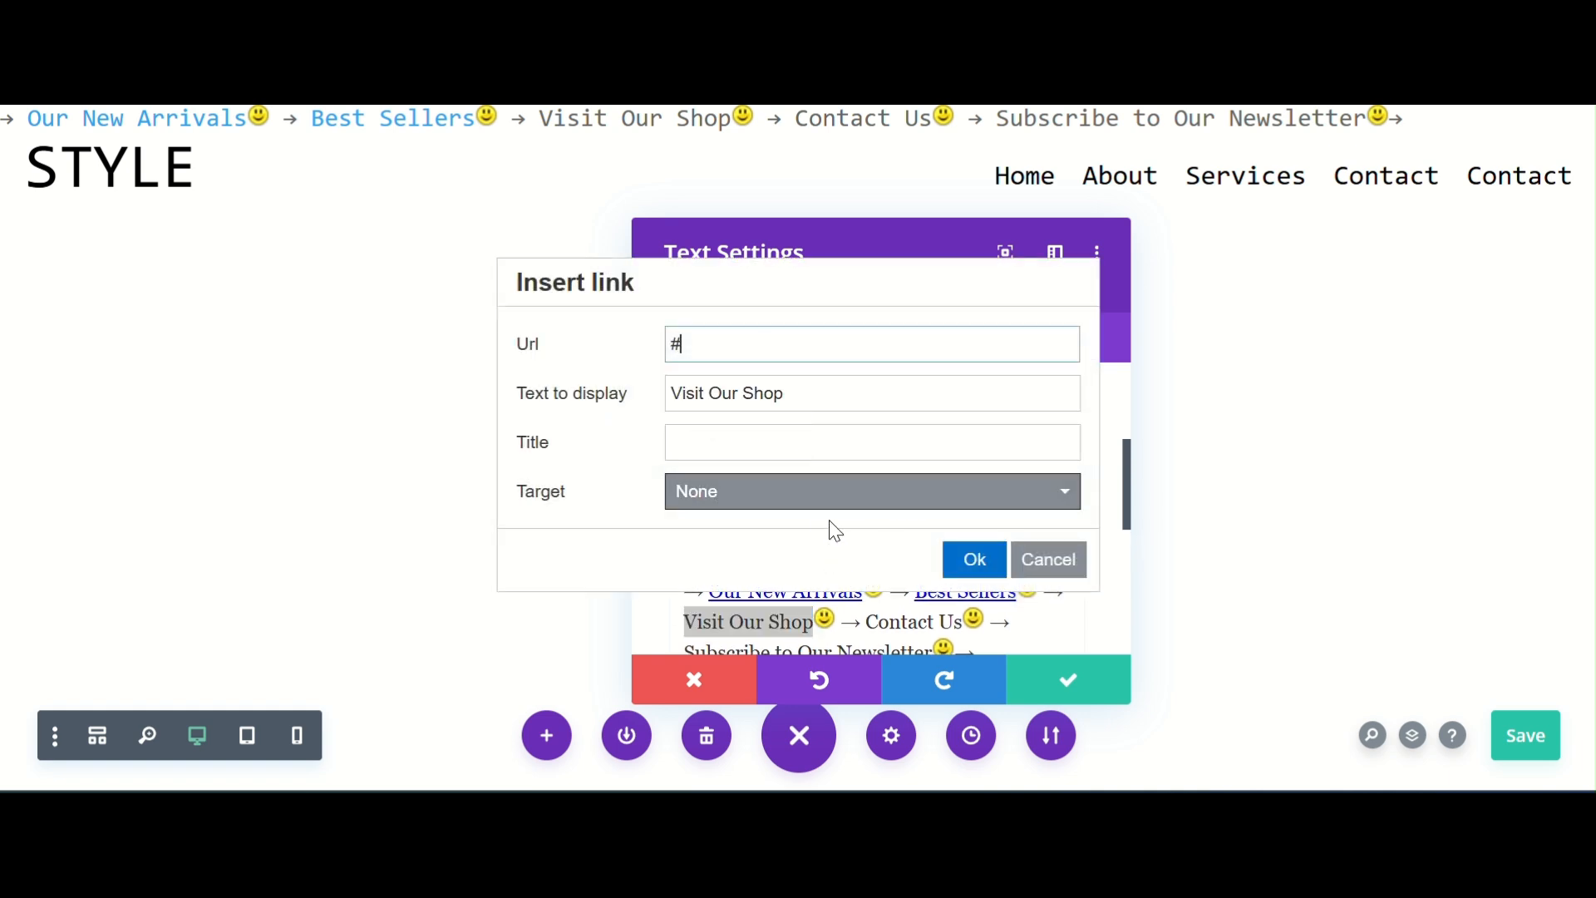
{"action": "left_click", "coordinate": [972, 559]}
- Link the text "Contact Us" in the marquee to the placeholder URL "#"
{"action": "scroll", "coordinate": [875, 527], "scroll_direction": "down", "scroll_amount": 2}
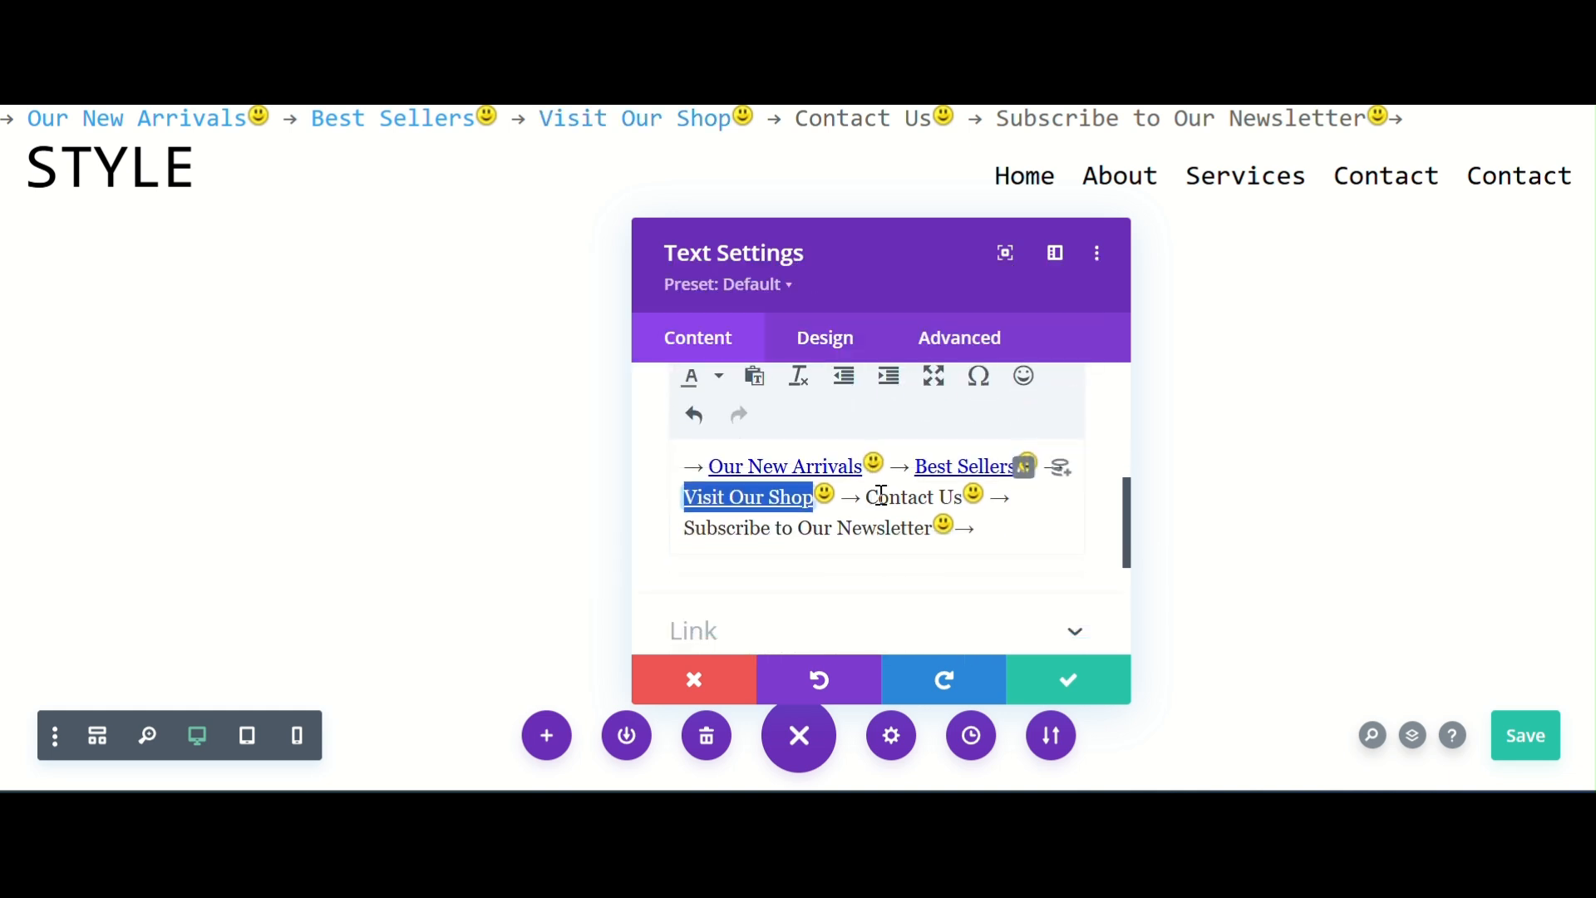
{"action": "left_click_drag", "start_coordinate": [867, 497], "coordinate": [960, 500]}
{"action": "scroll", "coordinate": [964, 501], "scroll_direction": "up", "scroll_amount": 2}
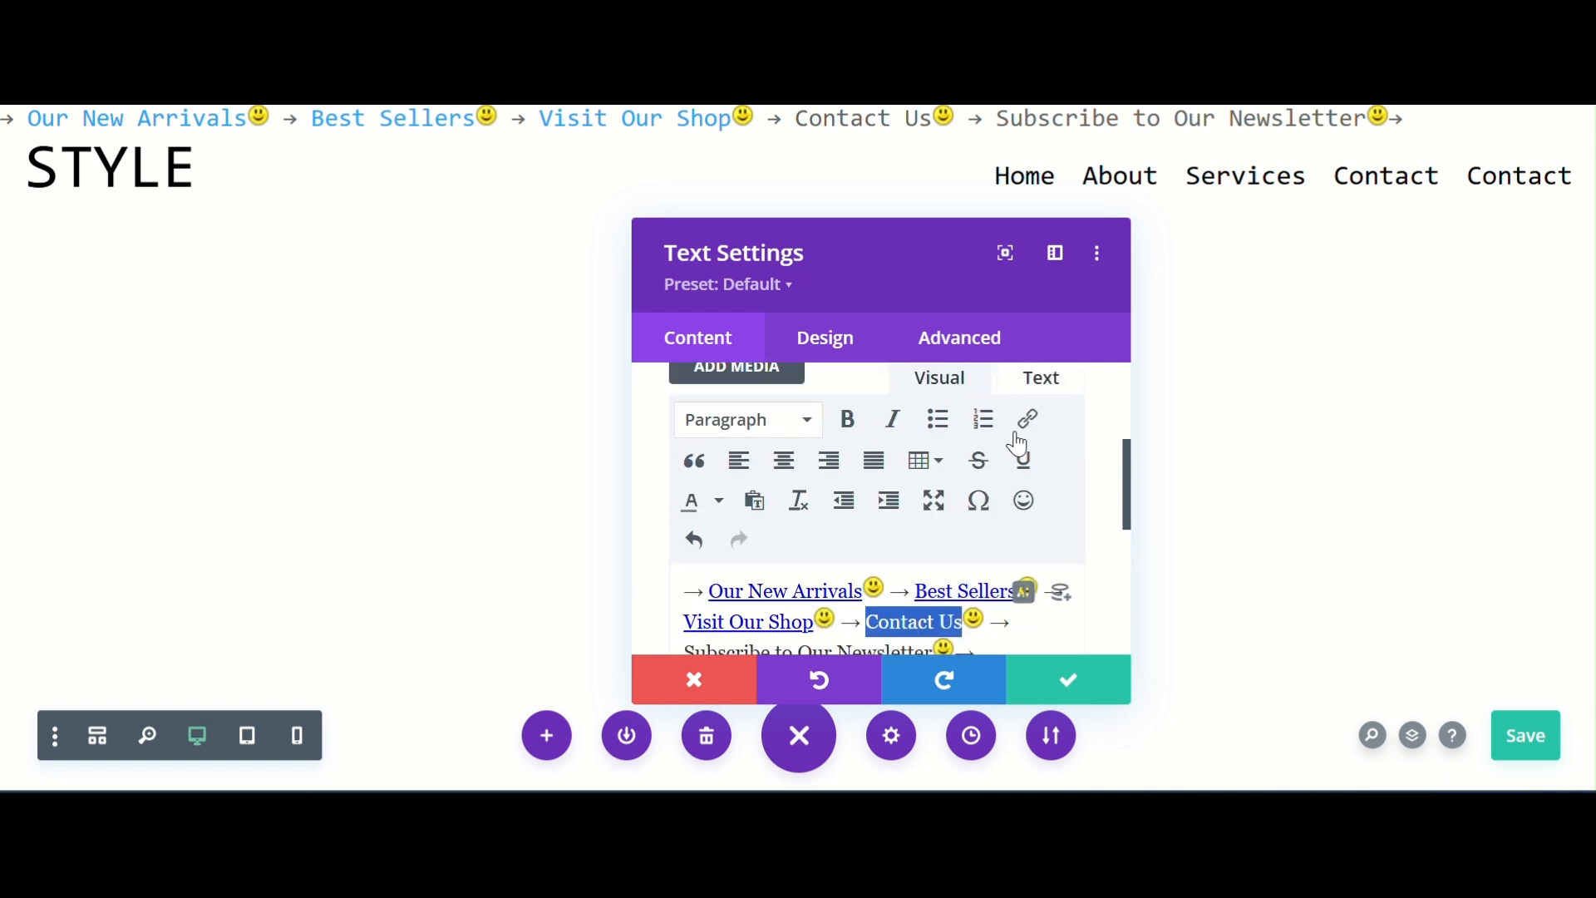
{"action": "left_click", "coordinate": [1029, 422]}
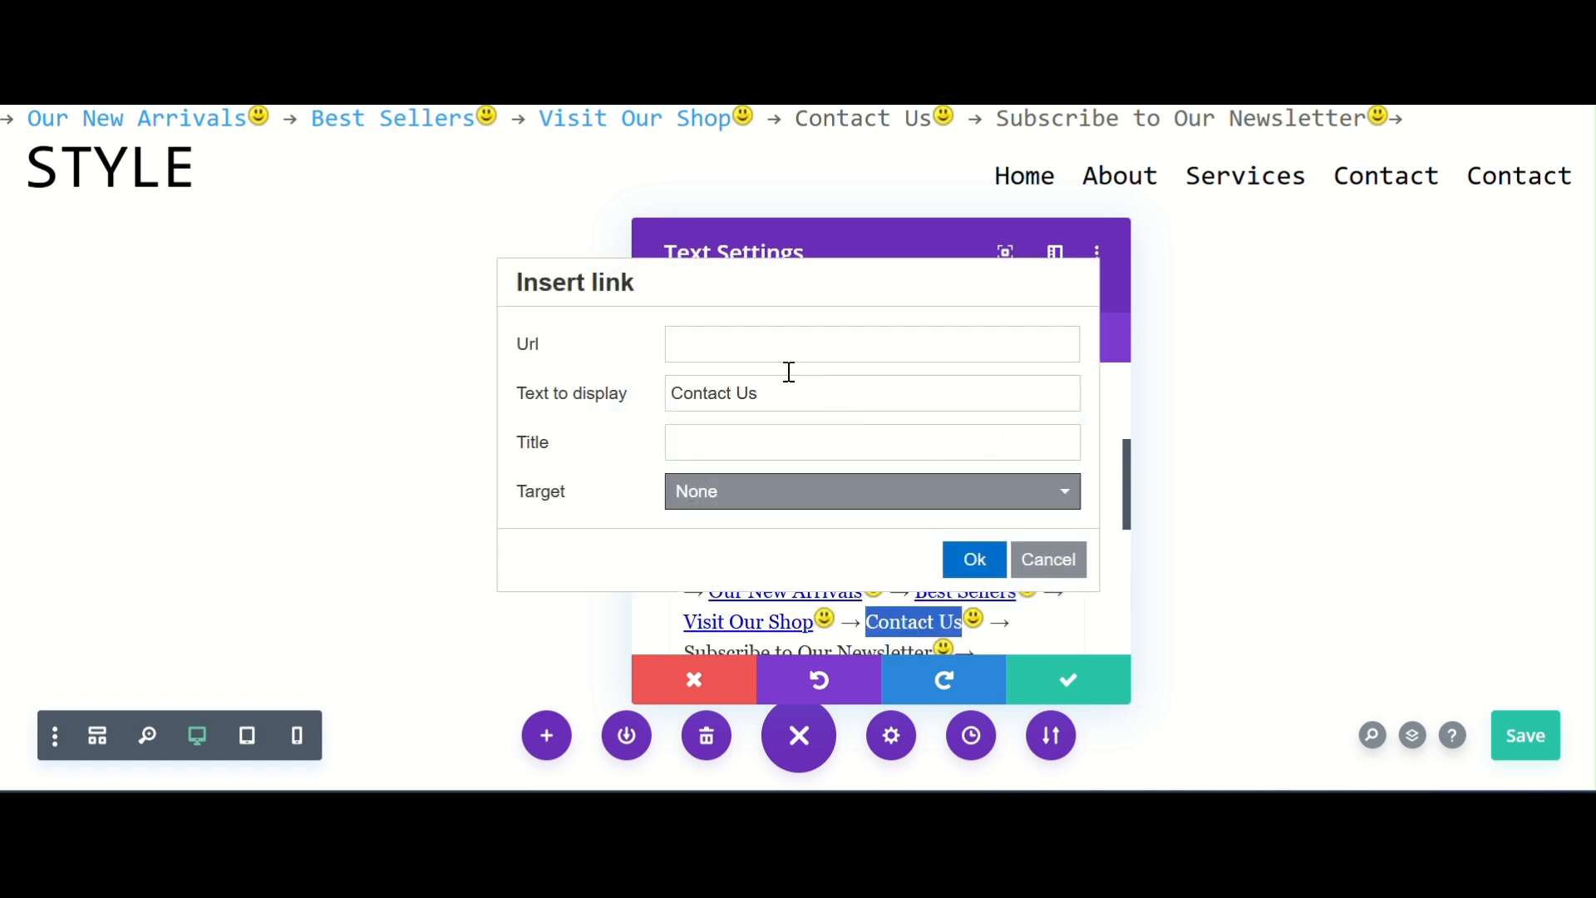
{"action": "left_click", "coordinate": [771, 347]}
{"action": "type", "text": "#"}
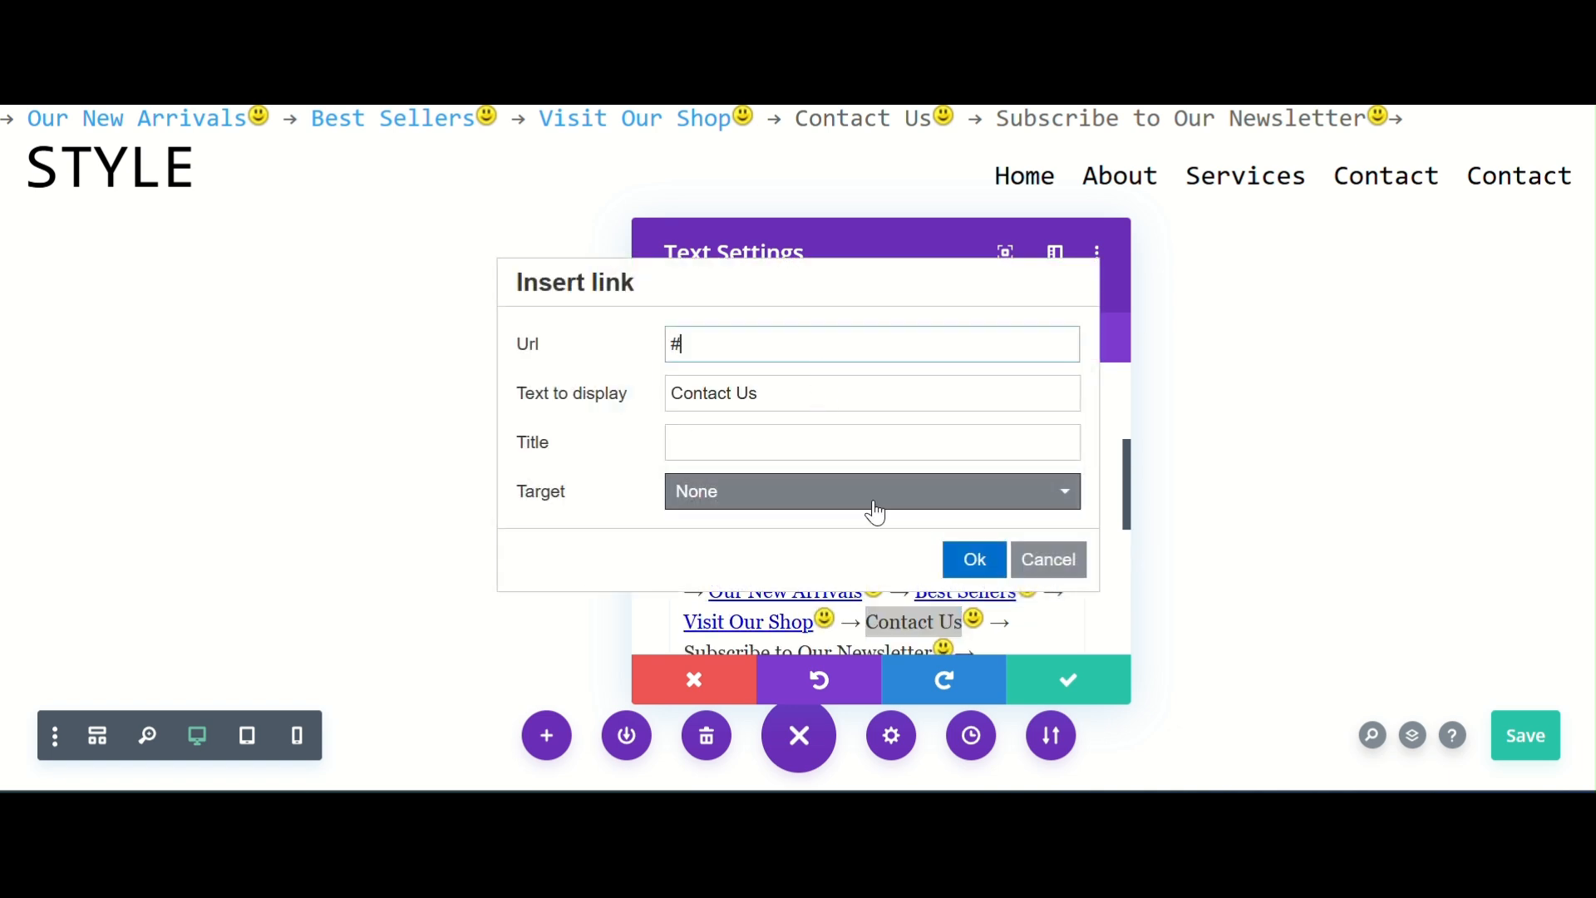
{"action": "left_click", "coordinate": [974, 559]}
- Link the text "Subscribe to Our Newsletter" in the marquee to the placeholder URL "#", leaving out its emoticon
{"action": "scroll", "coordinate": [1068, 623], "scroll_direction": "down", "scroll_amount": 2}
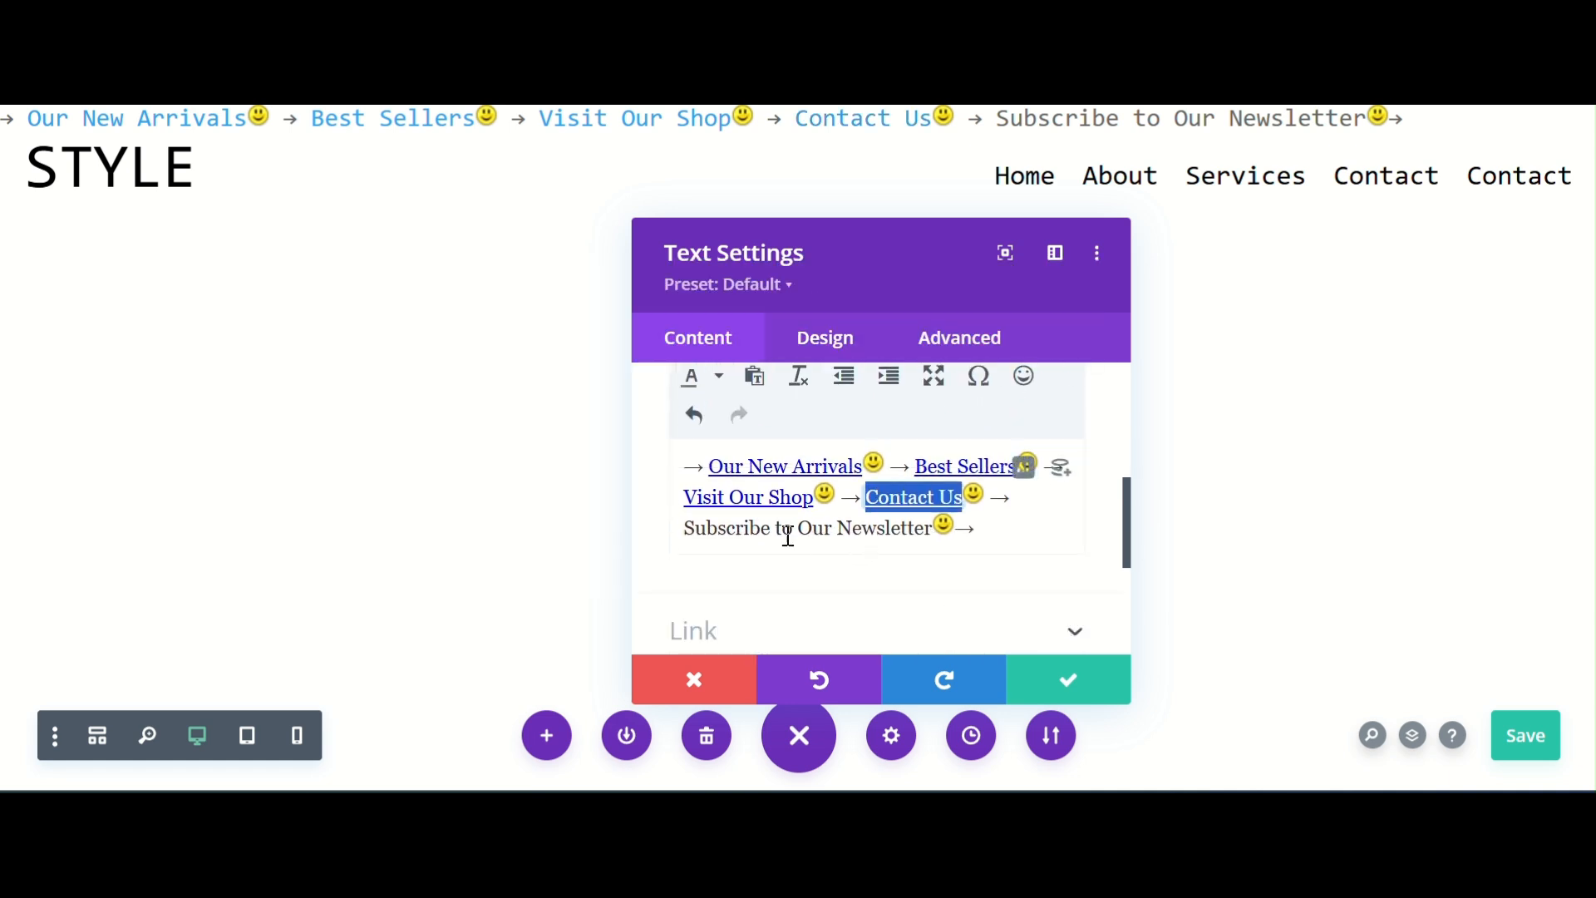
{"action": "left_click", "coordinate": [683, 530]}
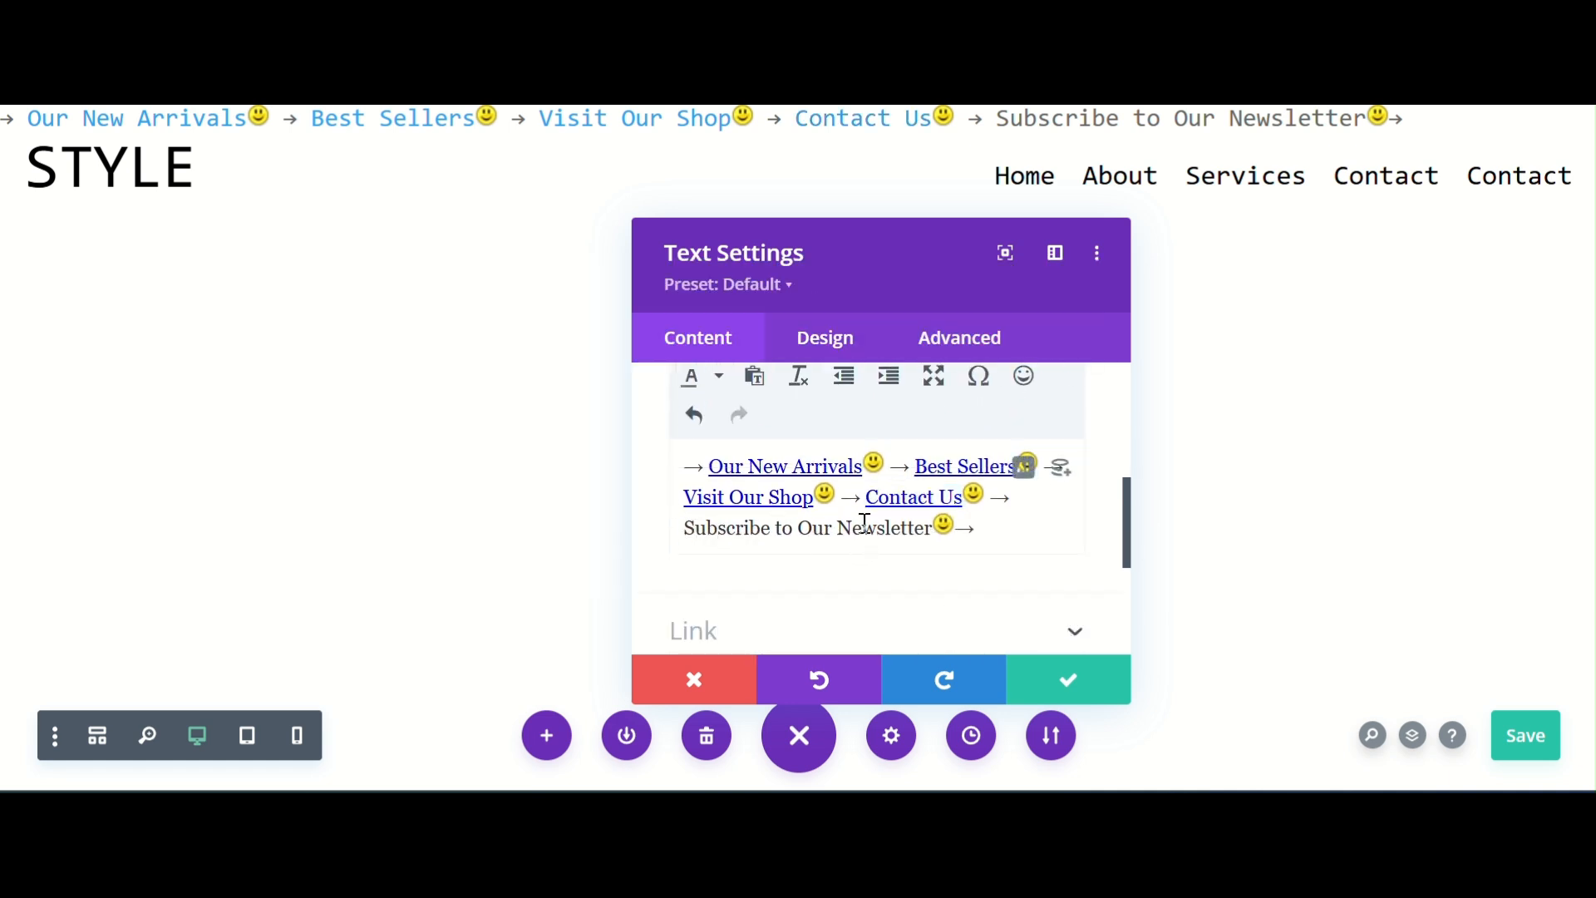
{"action": "left_click_drag", "start_coordinate": [690, 529], "coordinate": [937, 530]}
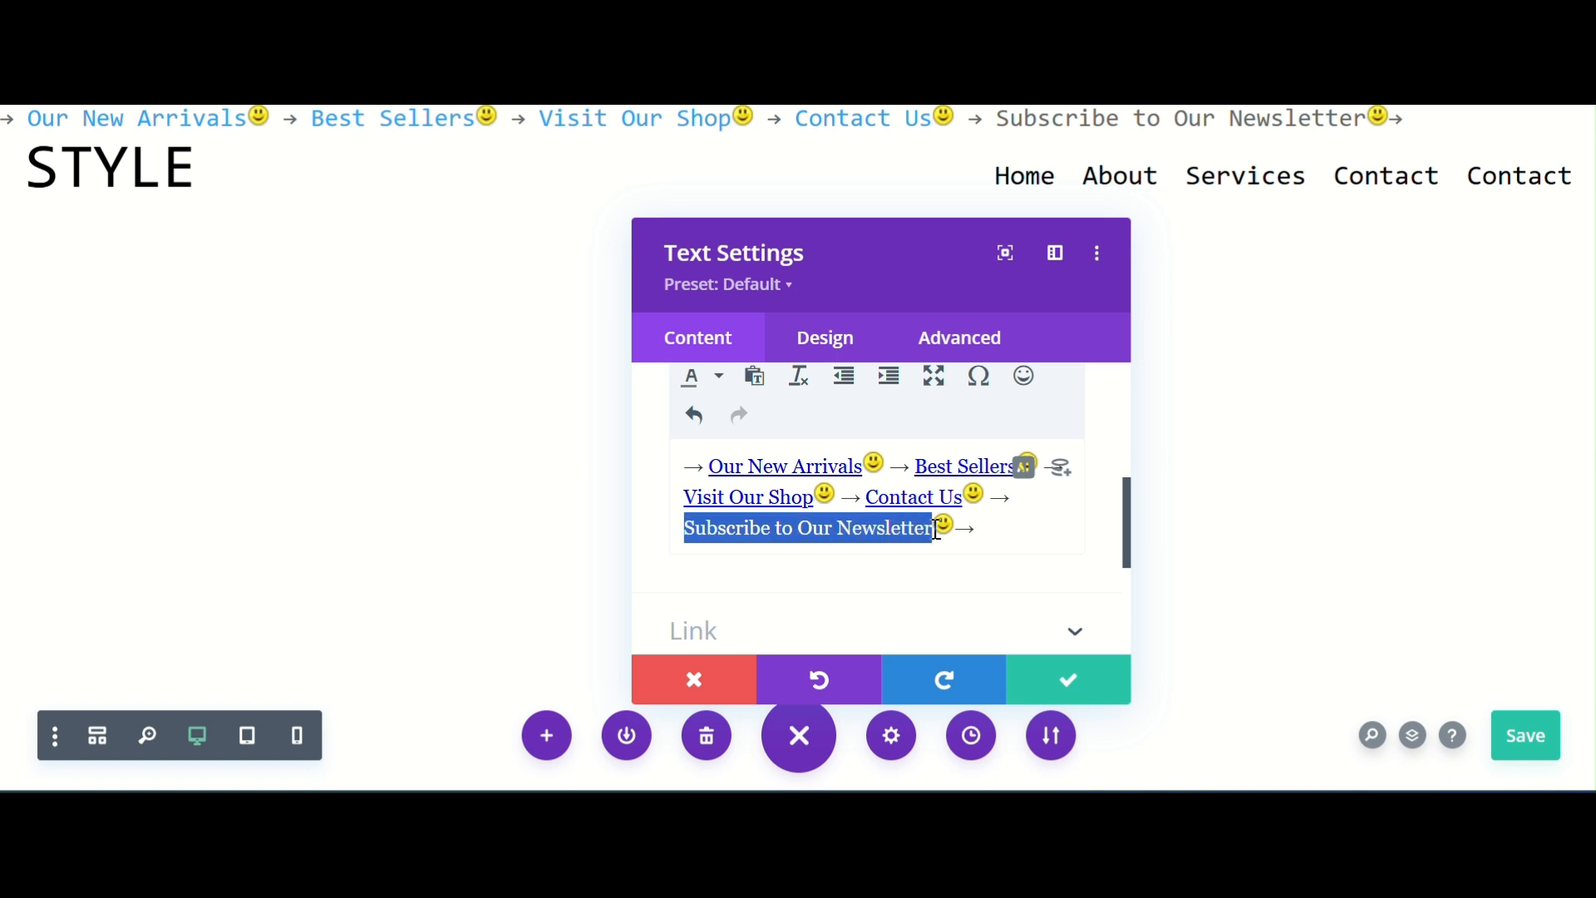
{"action": "left_click", "coordinate": [1025, 376]}
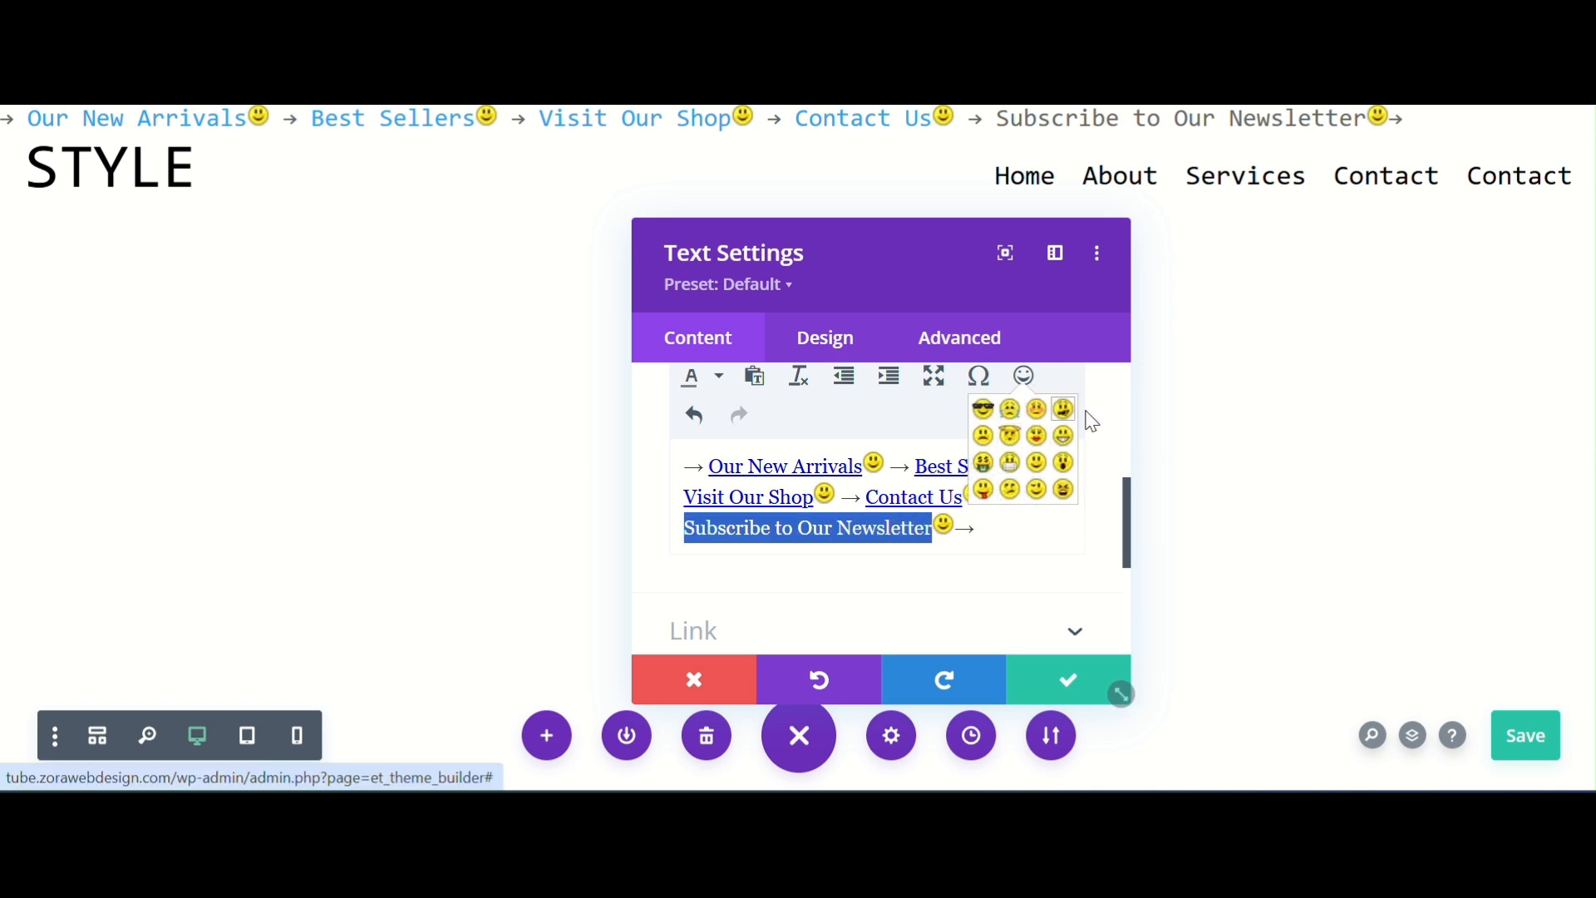
{"action": "scroll", "coordinate": [1095, 426], "scroll_direction": "up", "scroll_amount": 2}
{"action": "left_click", "coordinate": [1112, 566]}
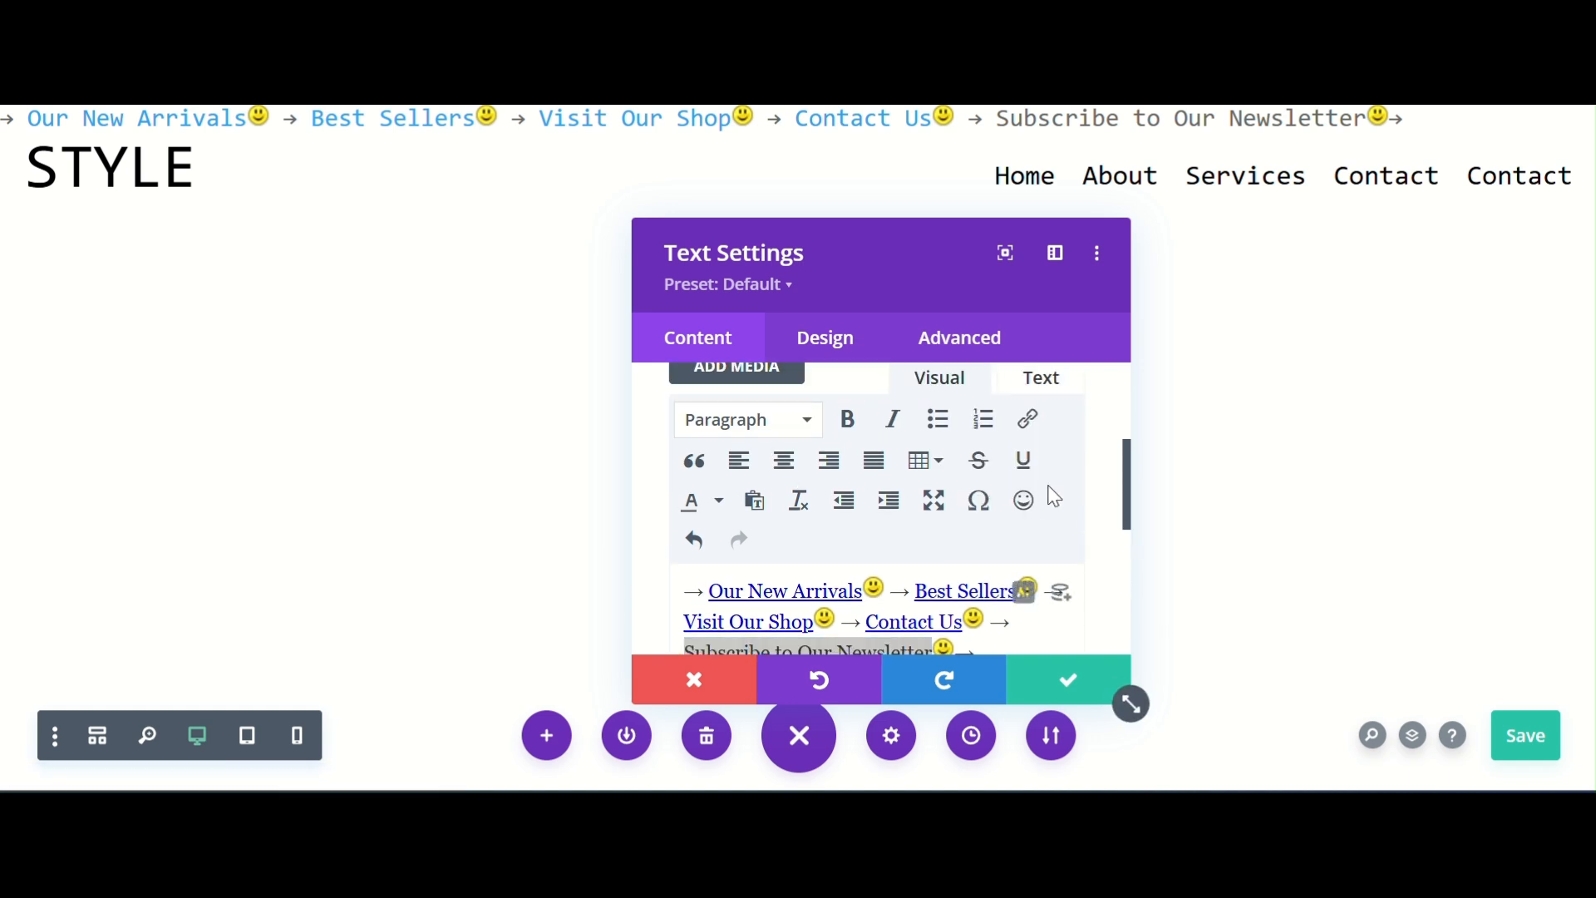
{"action": "left_click", "coordinate": [1028, 419]}
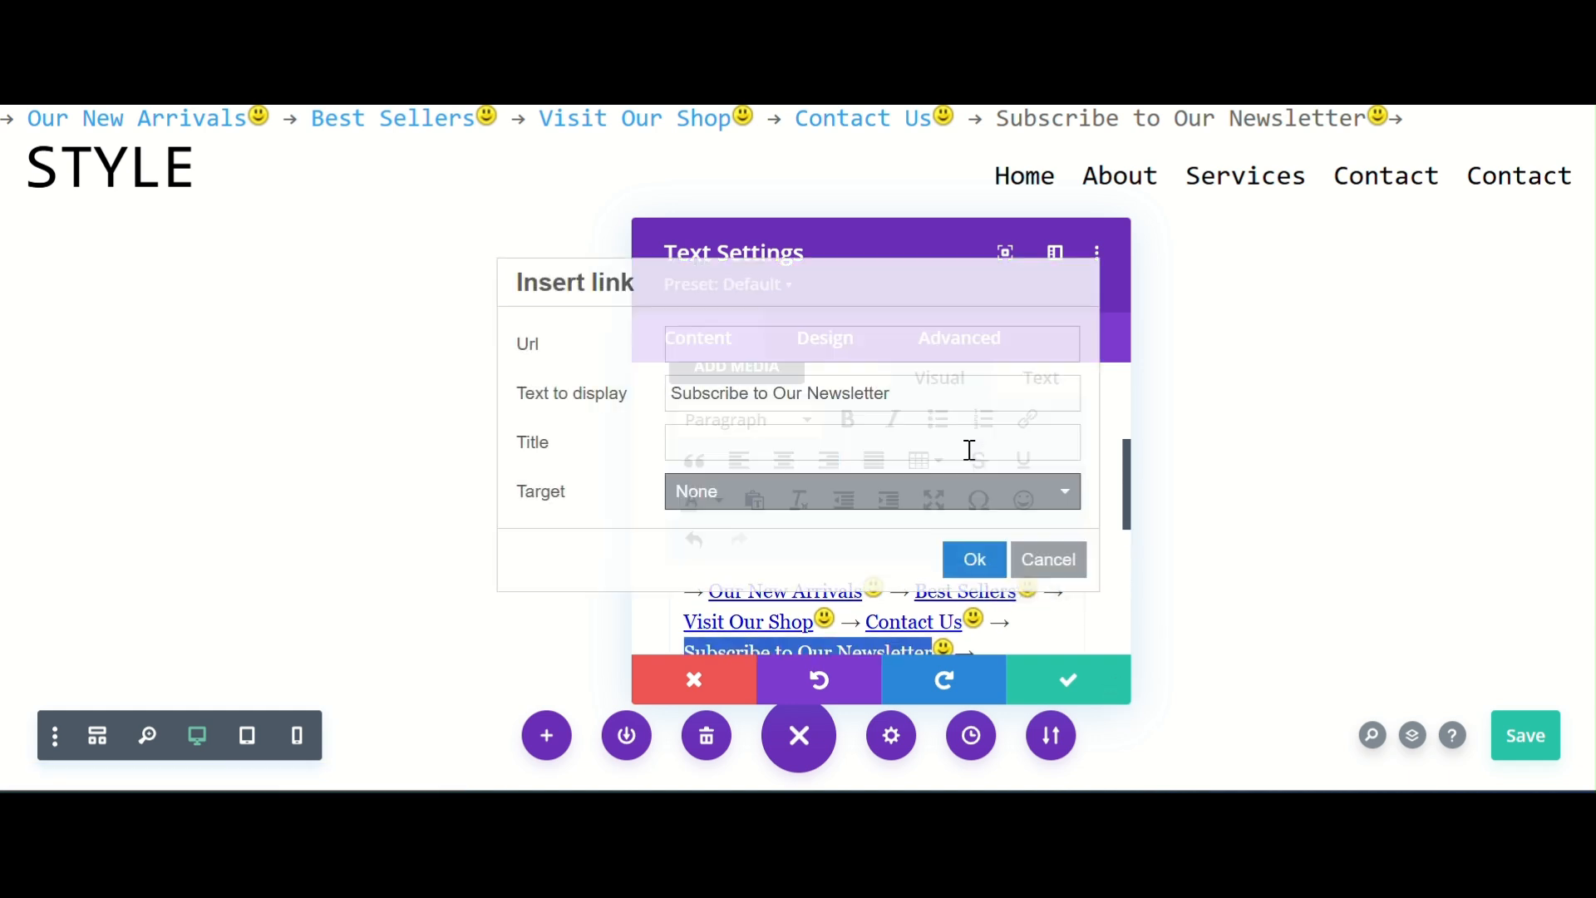
{"action": "left_click", "coordinate": [711, 343]}
{"action": "type", "text": "#"}
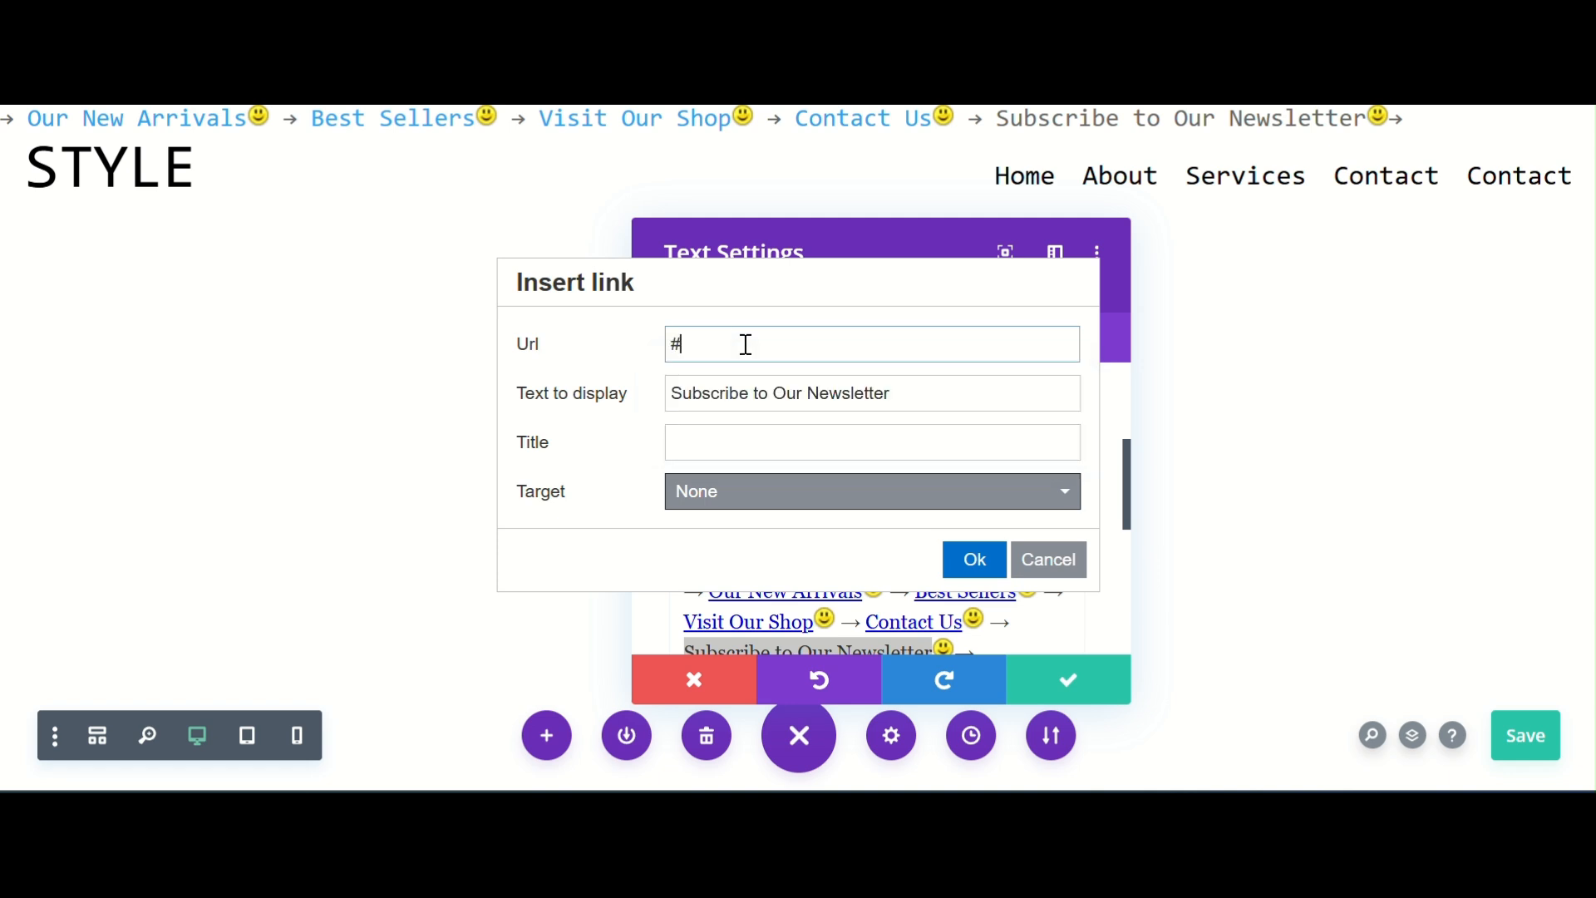
{"action": "left_click", "coordinate": [971, 560]}
{"action": "scroll", "coordinate": [848, 541], "scroll_direction": "down", "scroll_amount": 2}
{"action": "left_click", "coordinate": [1009, 537]}
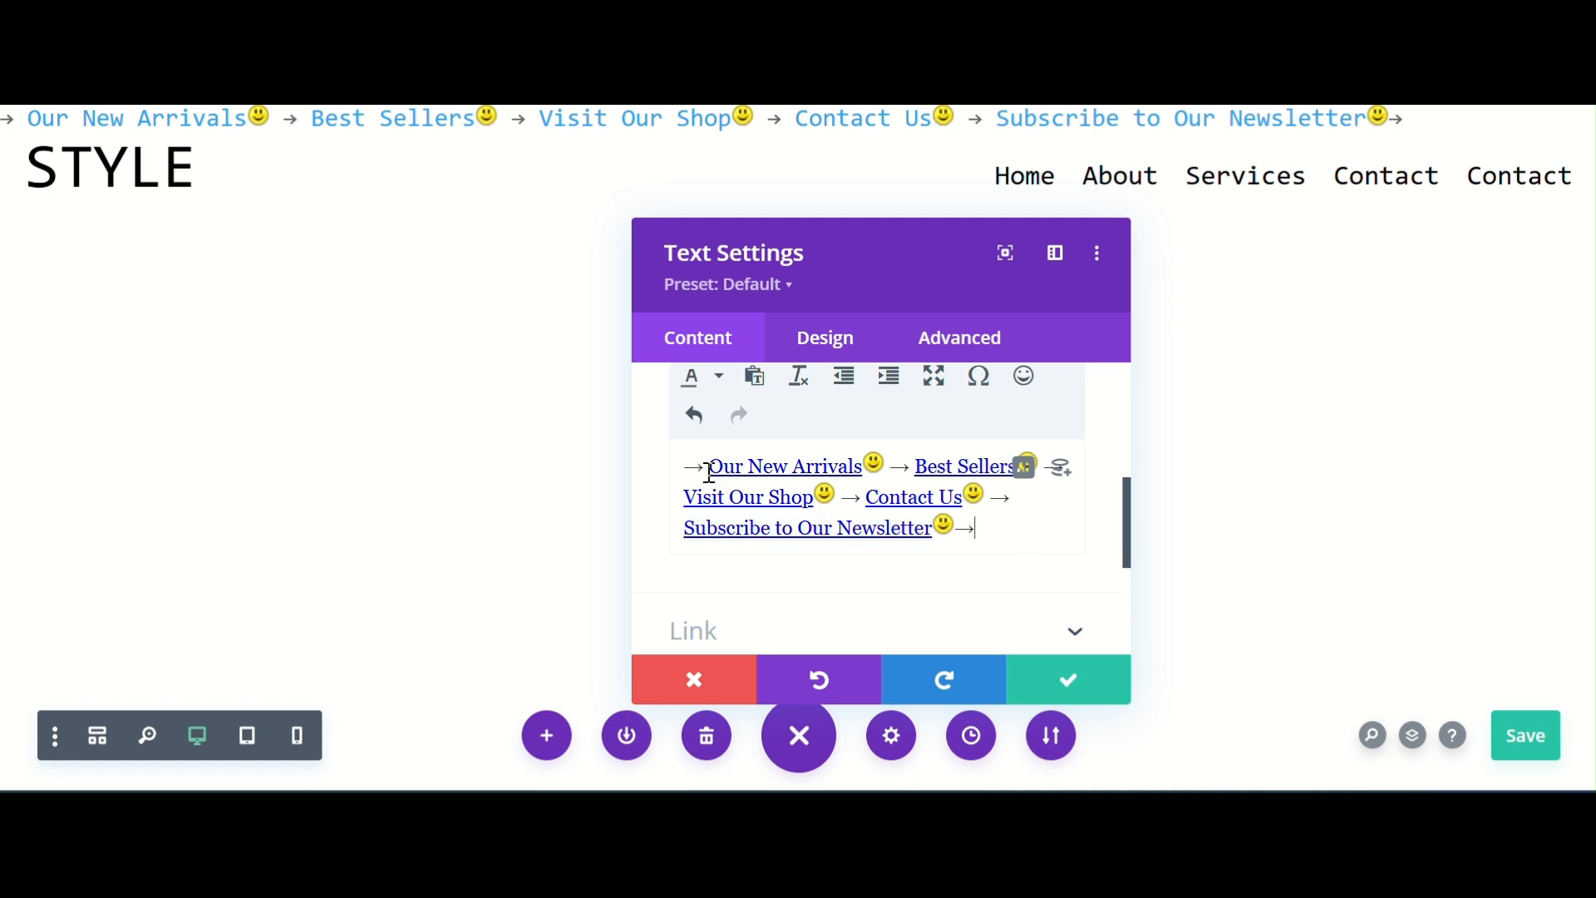
- Set the link text color of the marquee text module to black
{"action": "scroll", "coordinate": [709, 473], "scroll_direction": "up", "scroll_amount": 3}
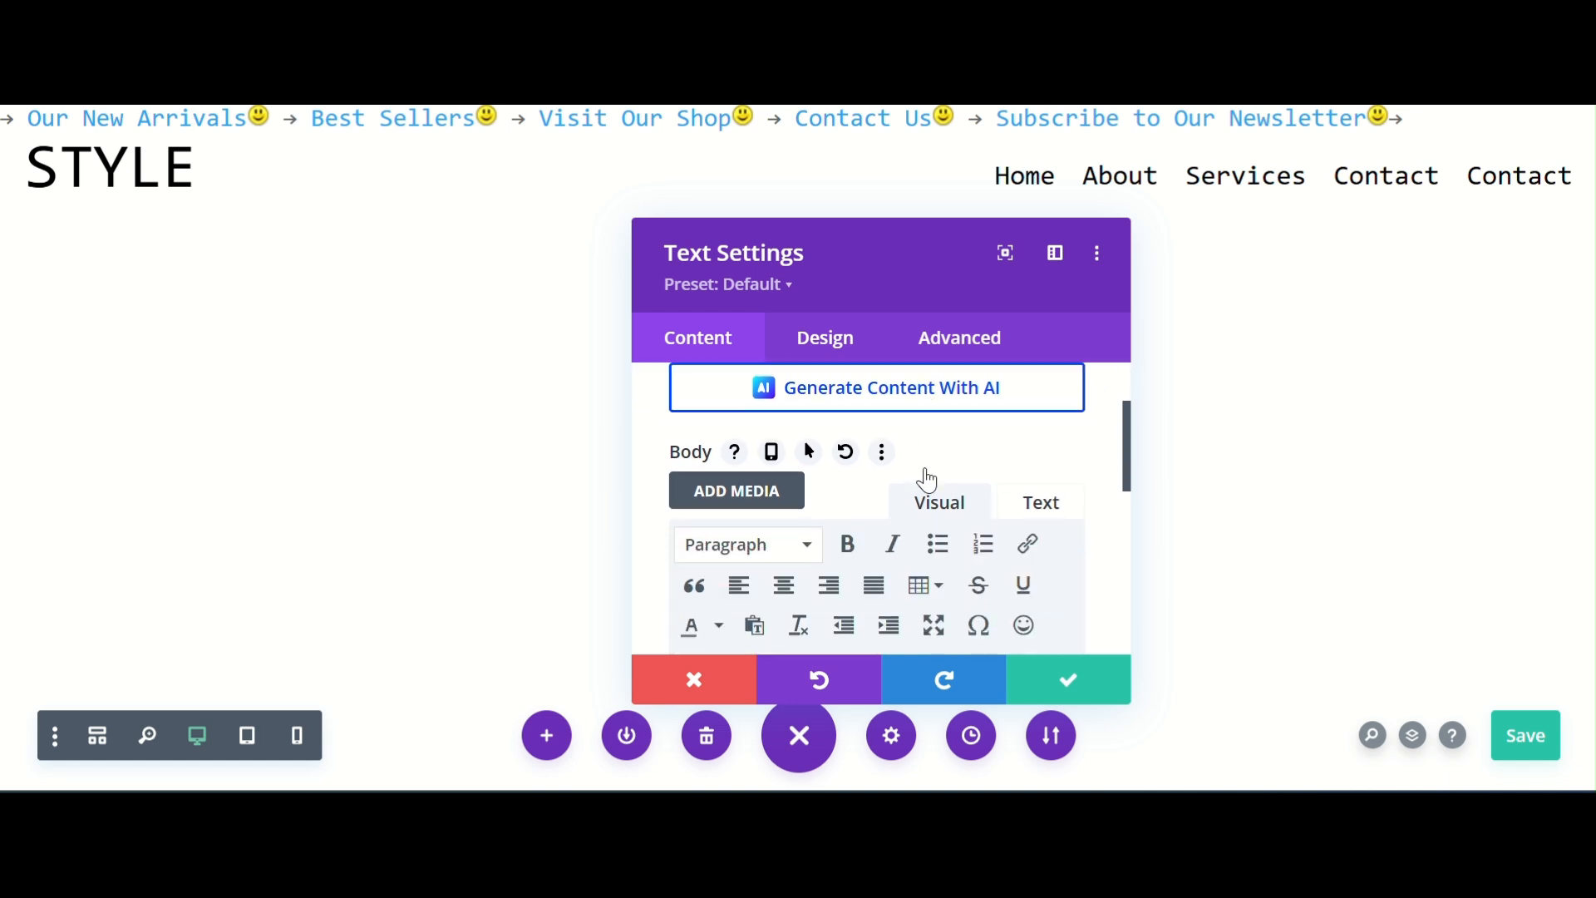
{"action": "left_click", "coordinate": [826, 341]}
{"action": "left_click", "coordinate": [726, 474]}
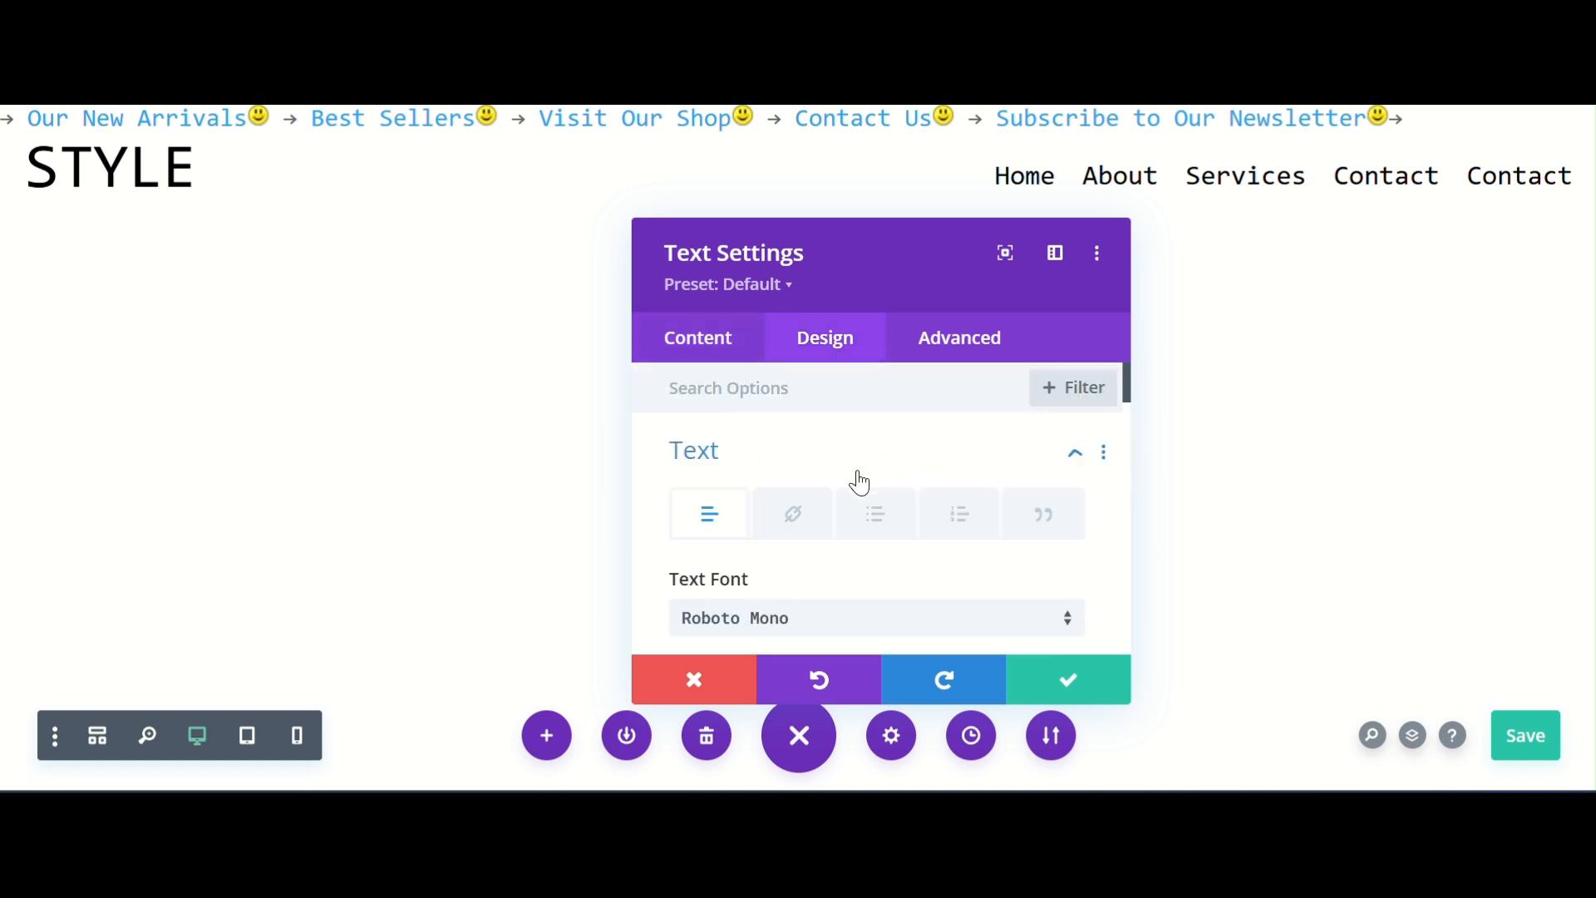
{"action": "left_click", "coordinate": [798, 401]}
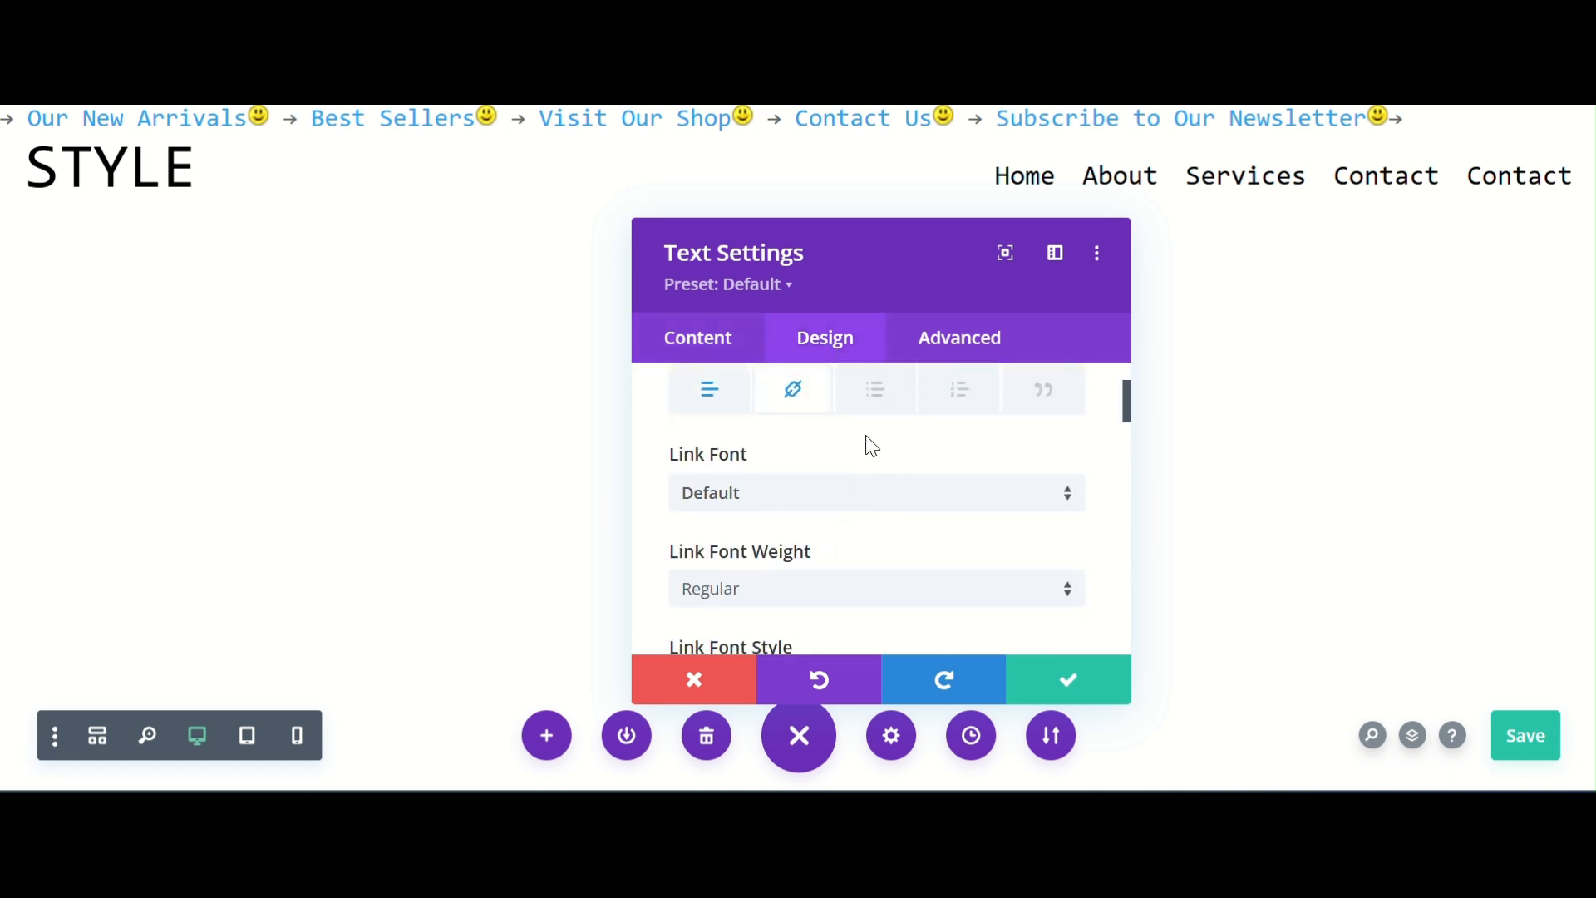
{"action": "scroll", "coordinate": [852, 453], "scroll_direction": "down", "scroll_amount": 3}
{"action": "scroll", "coordinate": [847, 457], "scroll_direction": "up", "scroll_amount": 2}
{"action": "scroll", "coordinate": [848, 456], "scroll_direction": "down", "scroll_amount": 4}
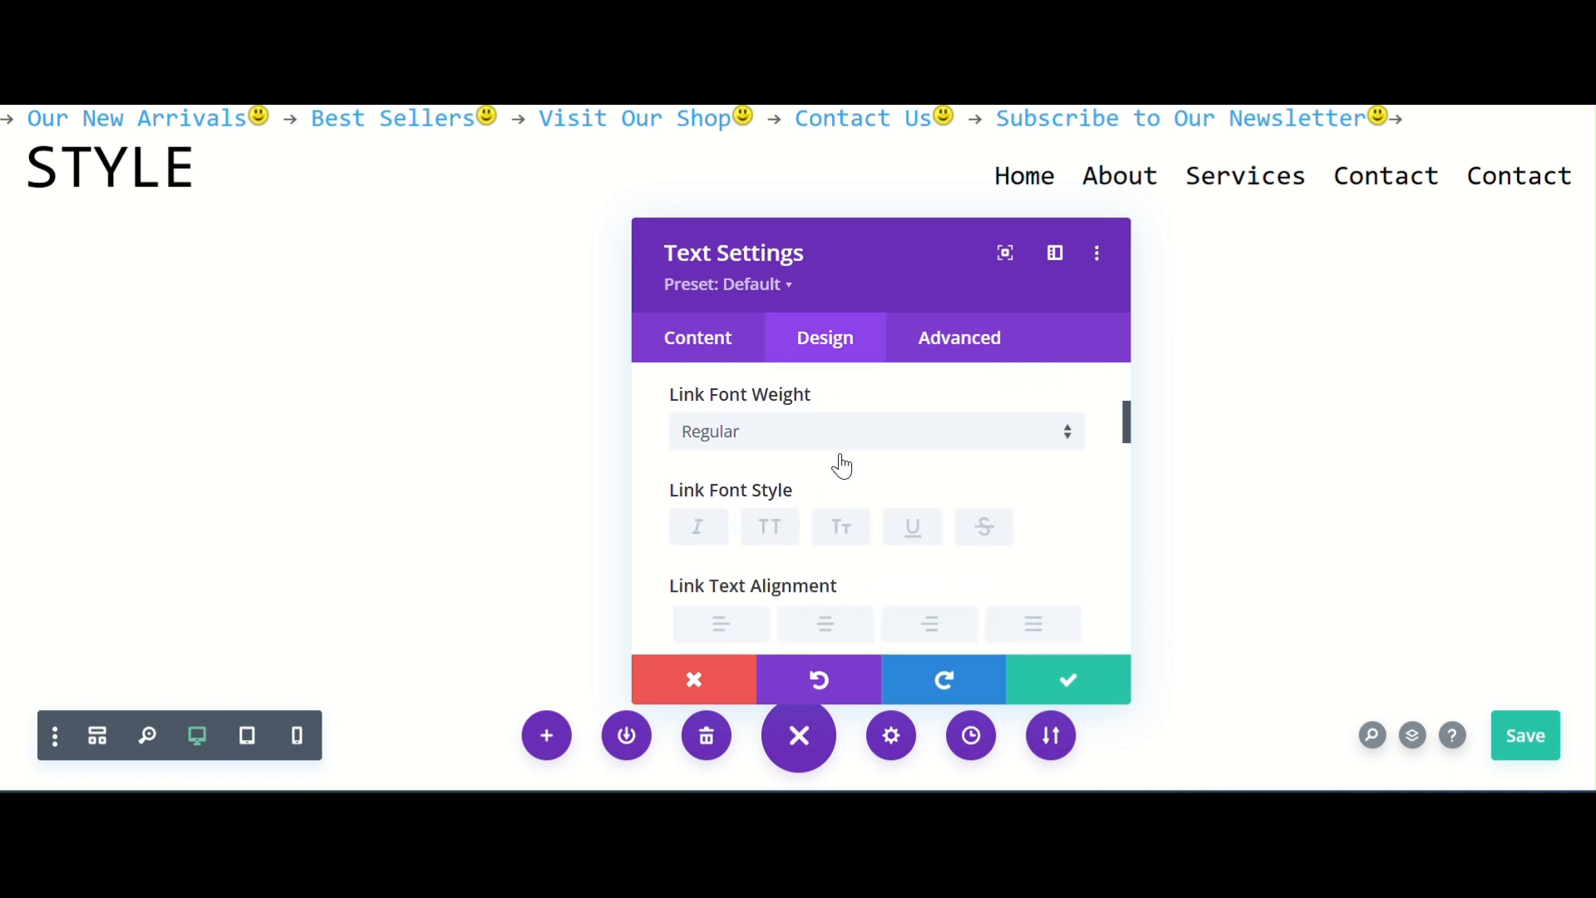
{"action": "left_click", "coordinate": [759, 517]}
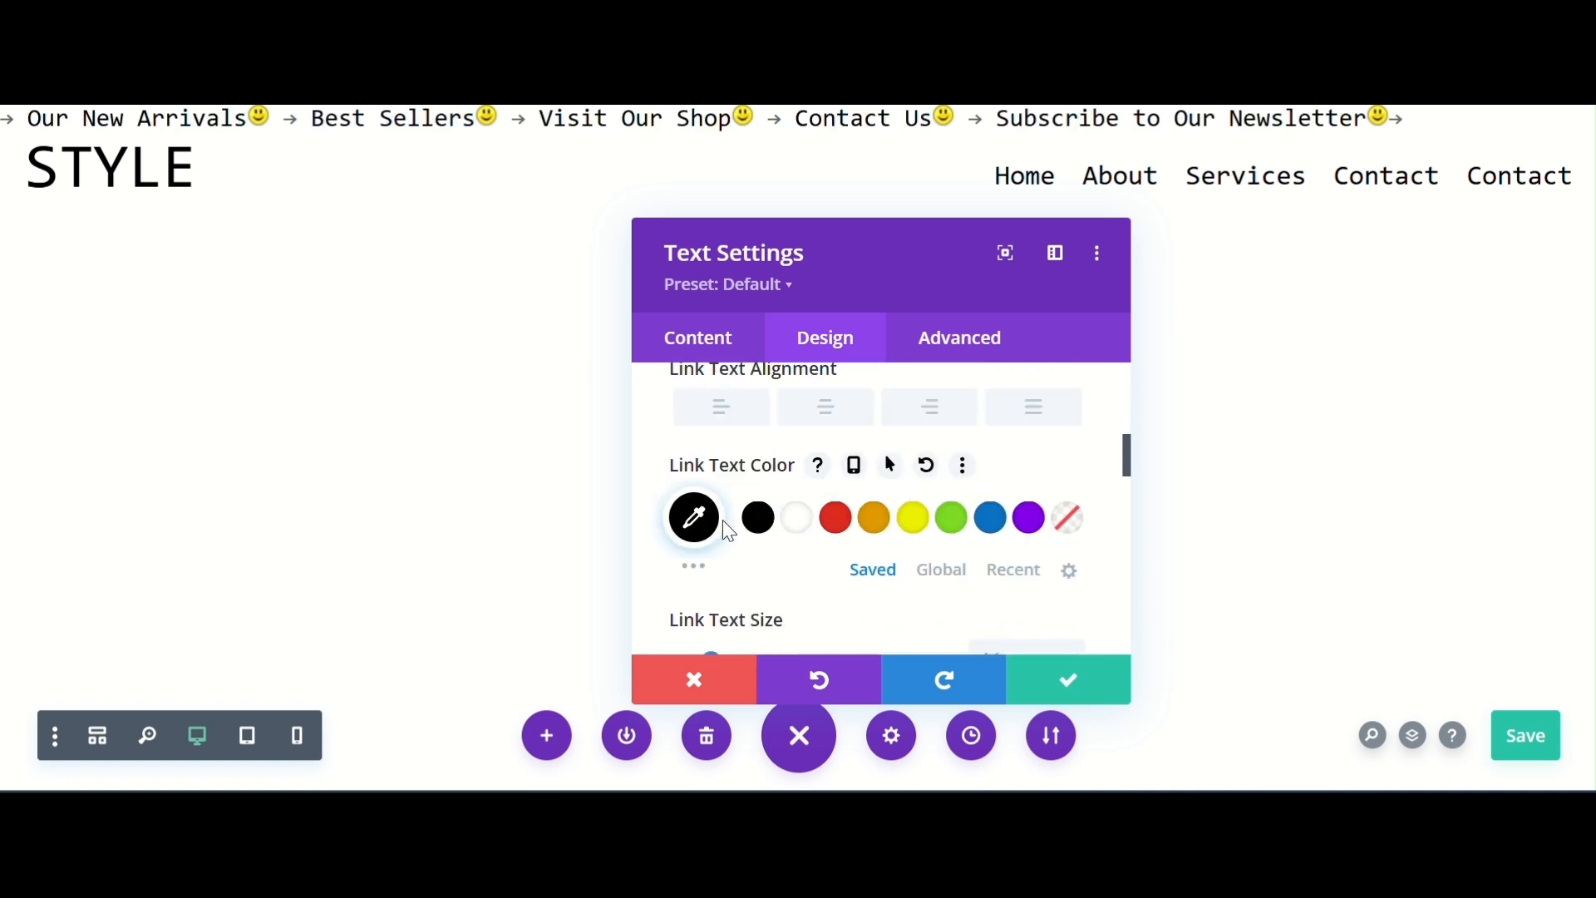
- Lighten the marquee's link text color to the grey #898989 and save the module settings
{"action": "left_click", "coordinate": [694, 517]}
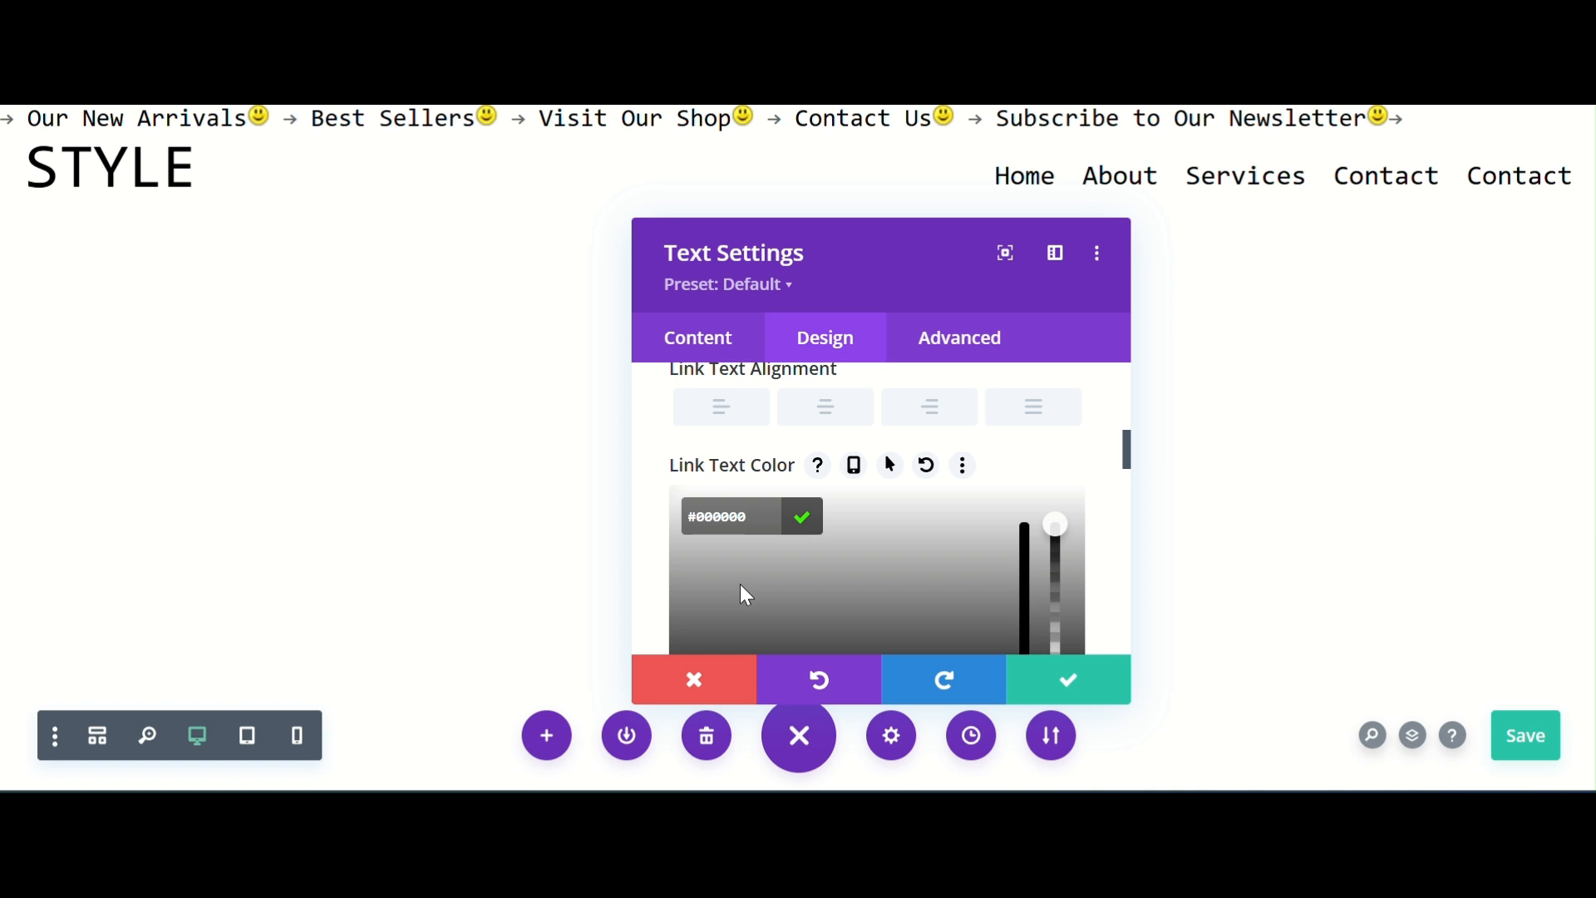
{"action": "left_click", "coordinate": [741, 584]}
{"action": "left_click_drag", "start_coordinate": [746, 588], "coordinate": [711, 598]}
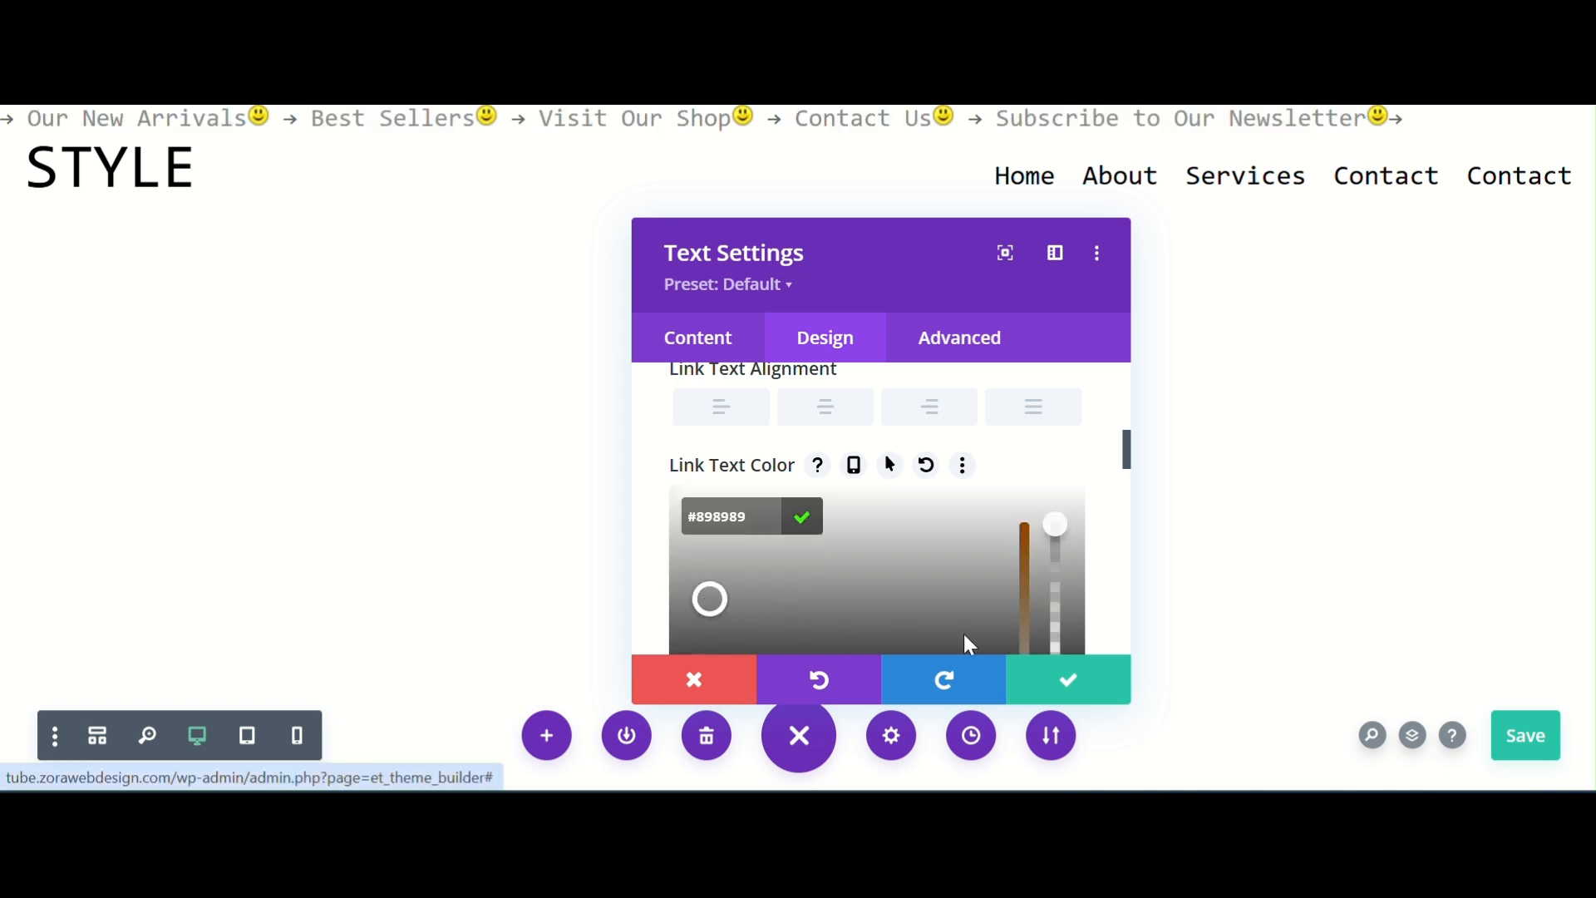
{"action": "left_click", "coordinate": [1069, 678]}
- Reopen the marquee text module's settings and color the "Our New Arrivals" link text black in the body content
{"action": "mouse_move", "coordinate": [613, 115]}
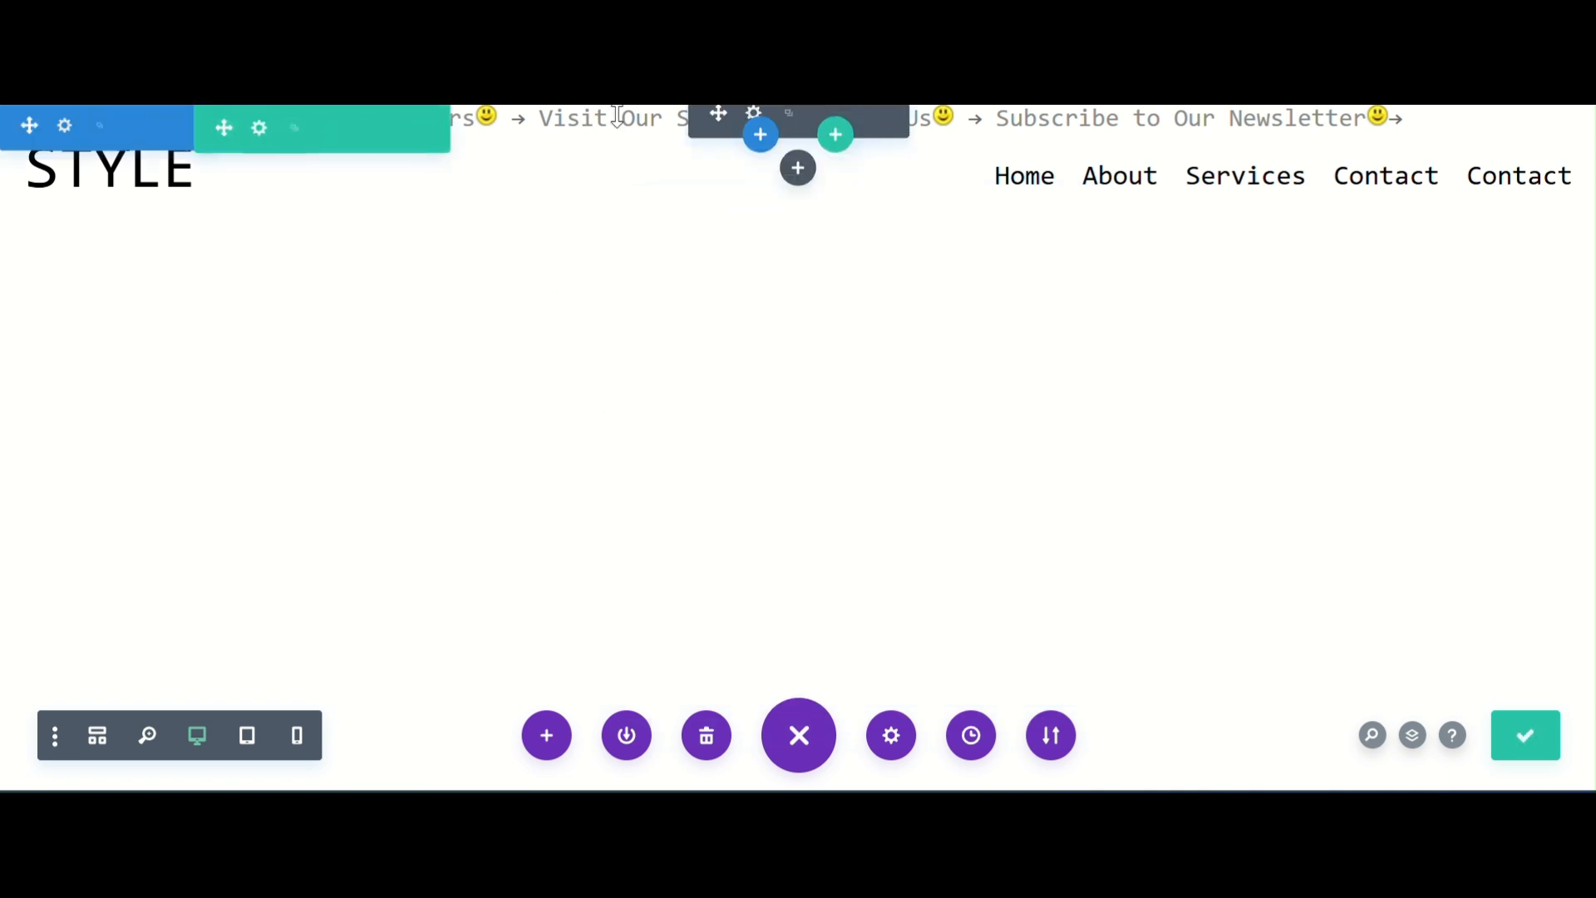
{"action": "left_click", "coordinate": [754, 113]}
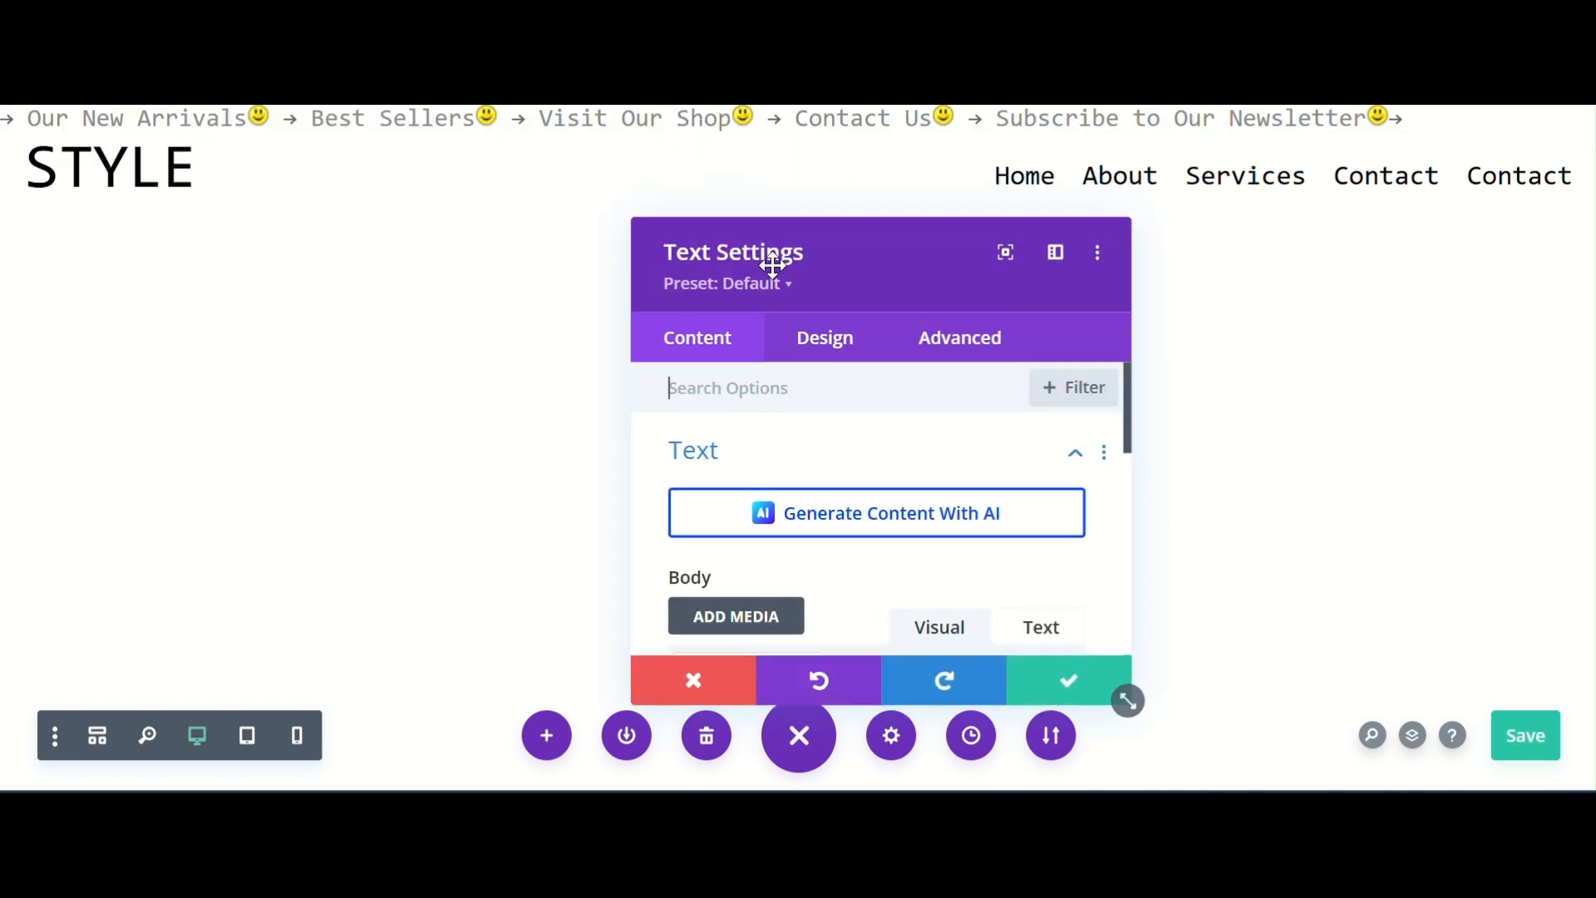
{"action": "scroll", "coordinate": [891, 548], "scroll_direction": "down", "scroll_amount": 2}
{"action": "scroll", "coordinate": [893, 553], "scroll_direction": "down", "scroll_amount": 3}
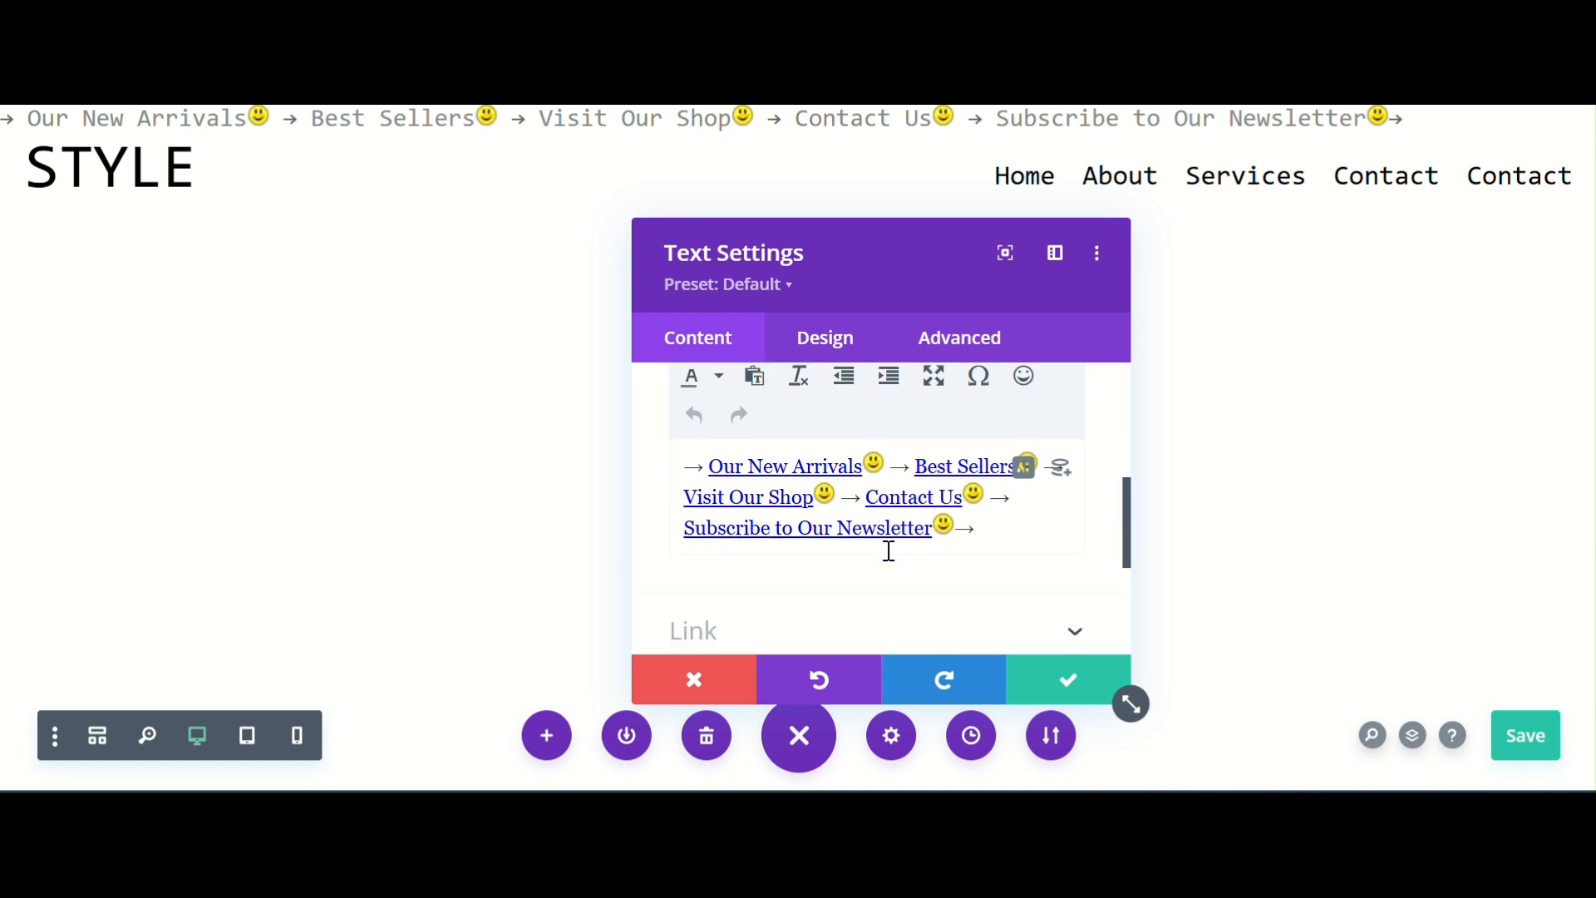
{"action": "left_click_drag", "start_coordinate": [713, 467], "coordinate": [854, 472]}
{"action": "scroll", "coordinate": [760, 444], "scroll_direction": "up", "scroll_amount": 2}
{"action": "left_click", "coordinate": [720, 502]}
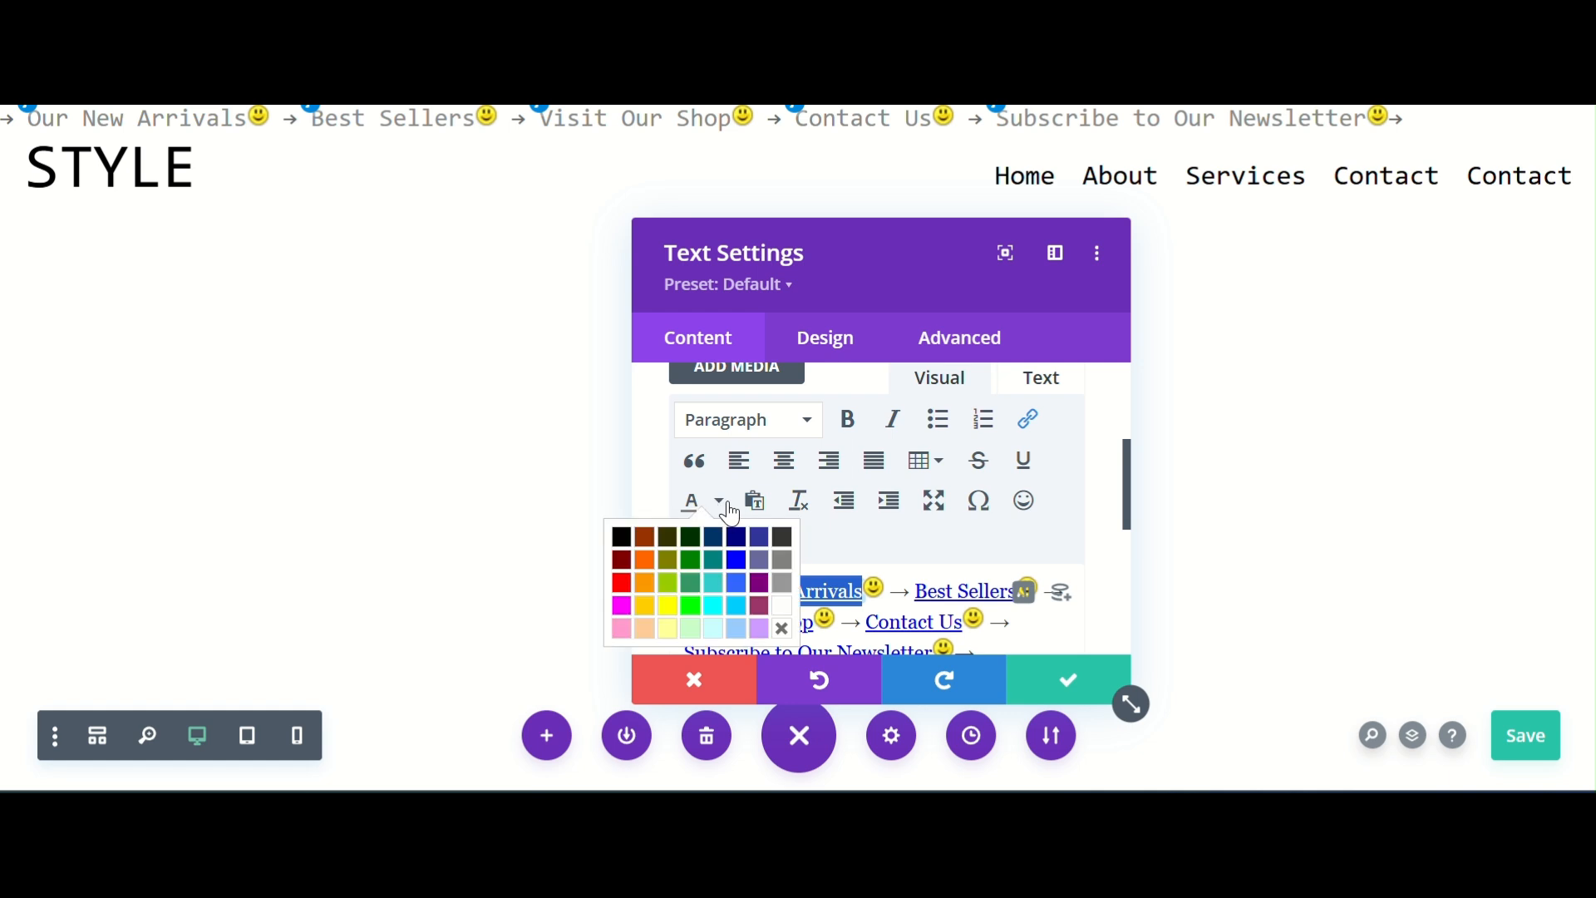
{"action": "left_click", "coordinate": [618, 537]}
{"action": "scroll", "coordinate": [884, 539], "scroll_direction": "down", "scroll_amount": 1}
{"action": "scroll", "coordinate": [890, 549], "scroll_direction": "down", "scroll_amount": 1}
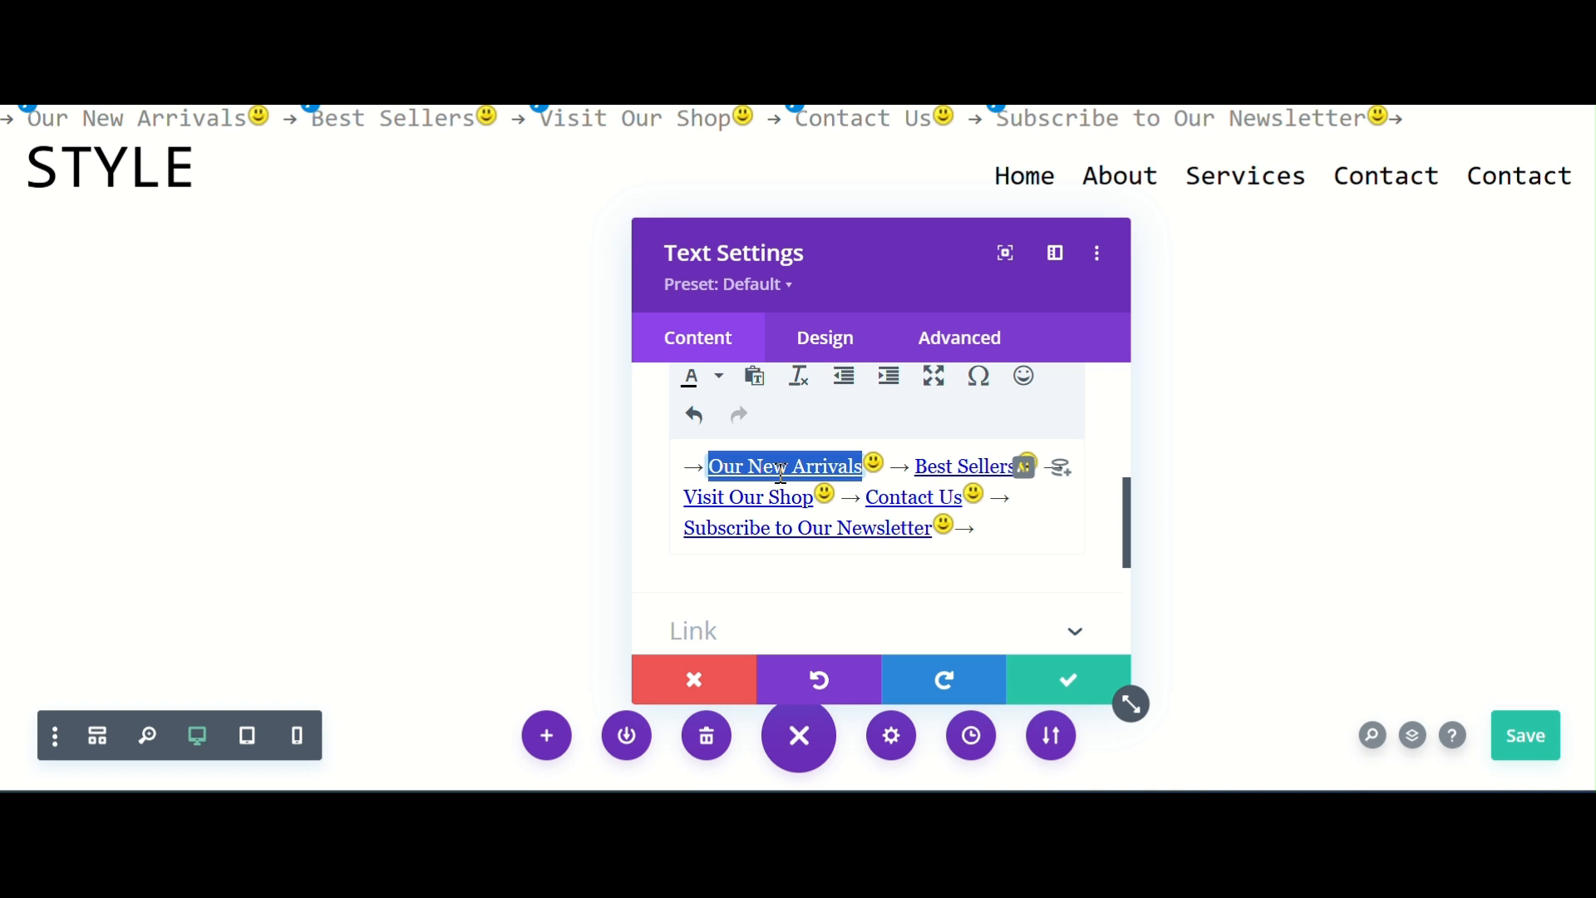
{"action": "left_click", "coordinate": [809, 466]}
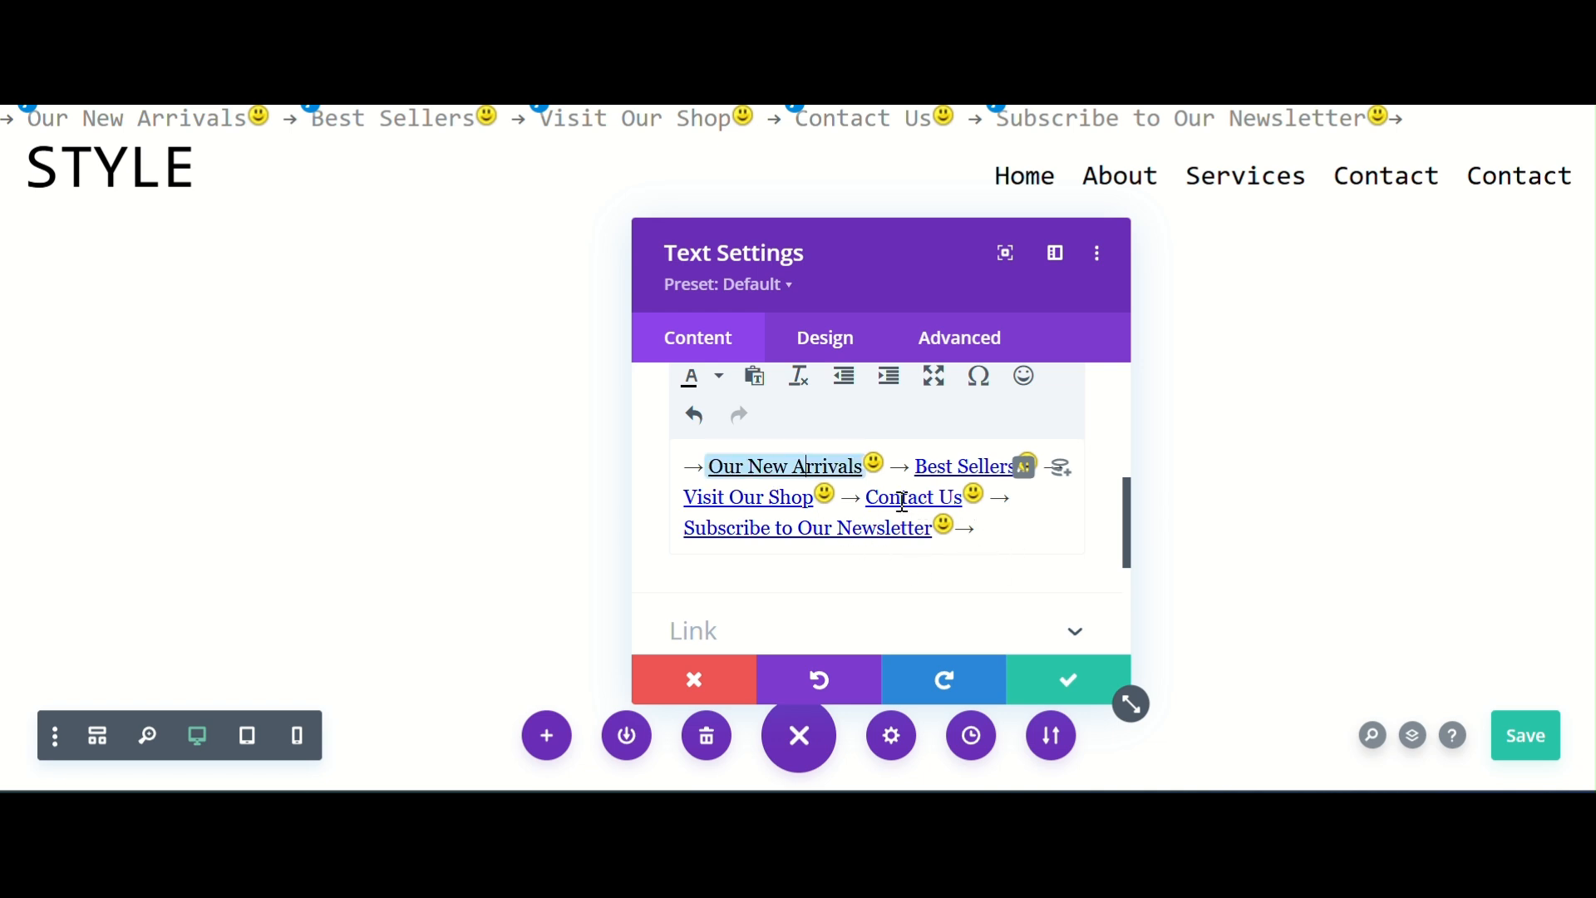
- Make the "Our New Arrivals" link text in the body content bold
{"action": "scroll", "coordinate": [889, 462], "scroll_direction": "up", "scroll_amount": 2}
{"action": "scroll", "coordinate": [888, 463], "scroll_direction": "down", "scroll_amount": 1}
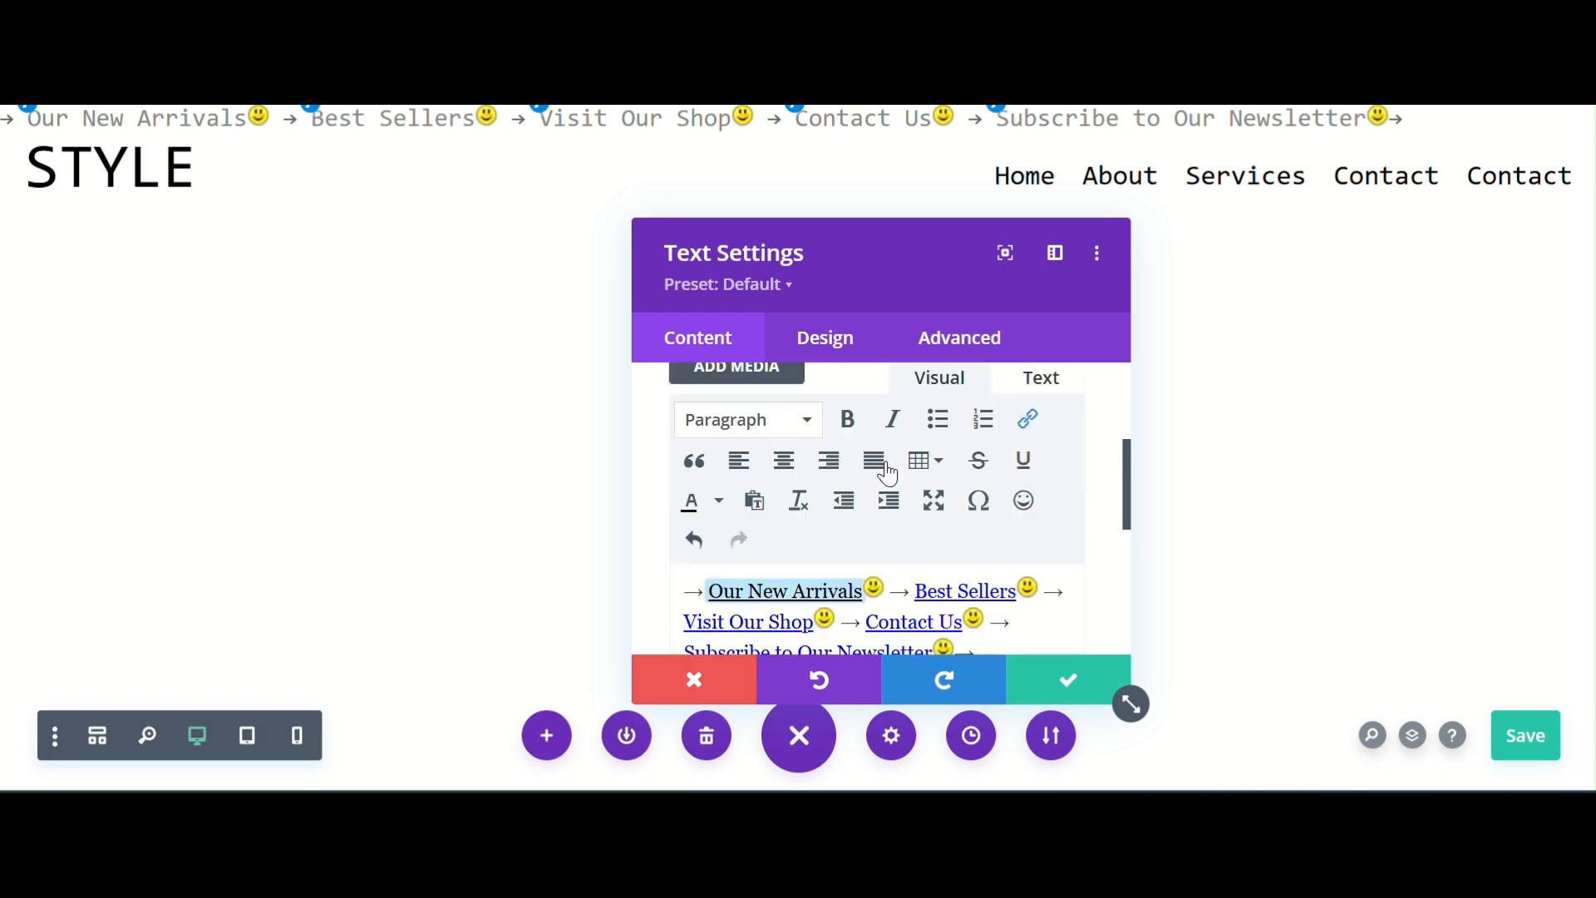
{"action": "left_click", "coordinate": [871, 590]}
{"action": "left_click", "coordinate": [720, 591]}
{"action": "left_click_drag", "start_coordinate": [717, 592], "coordinate": [856, 591]}
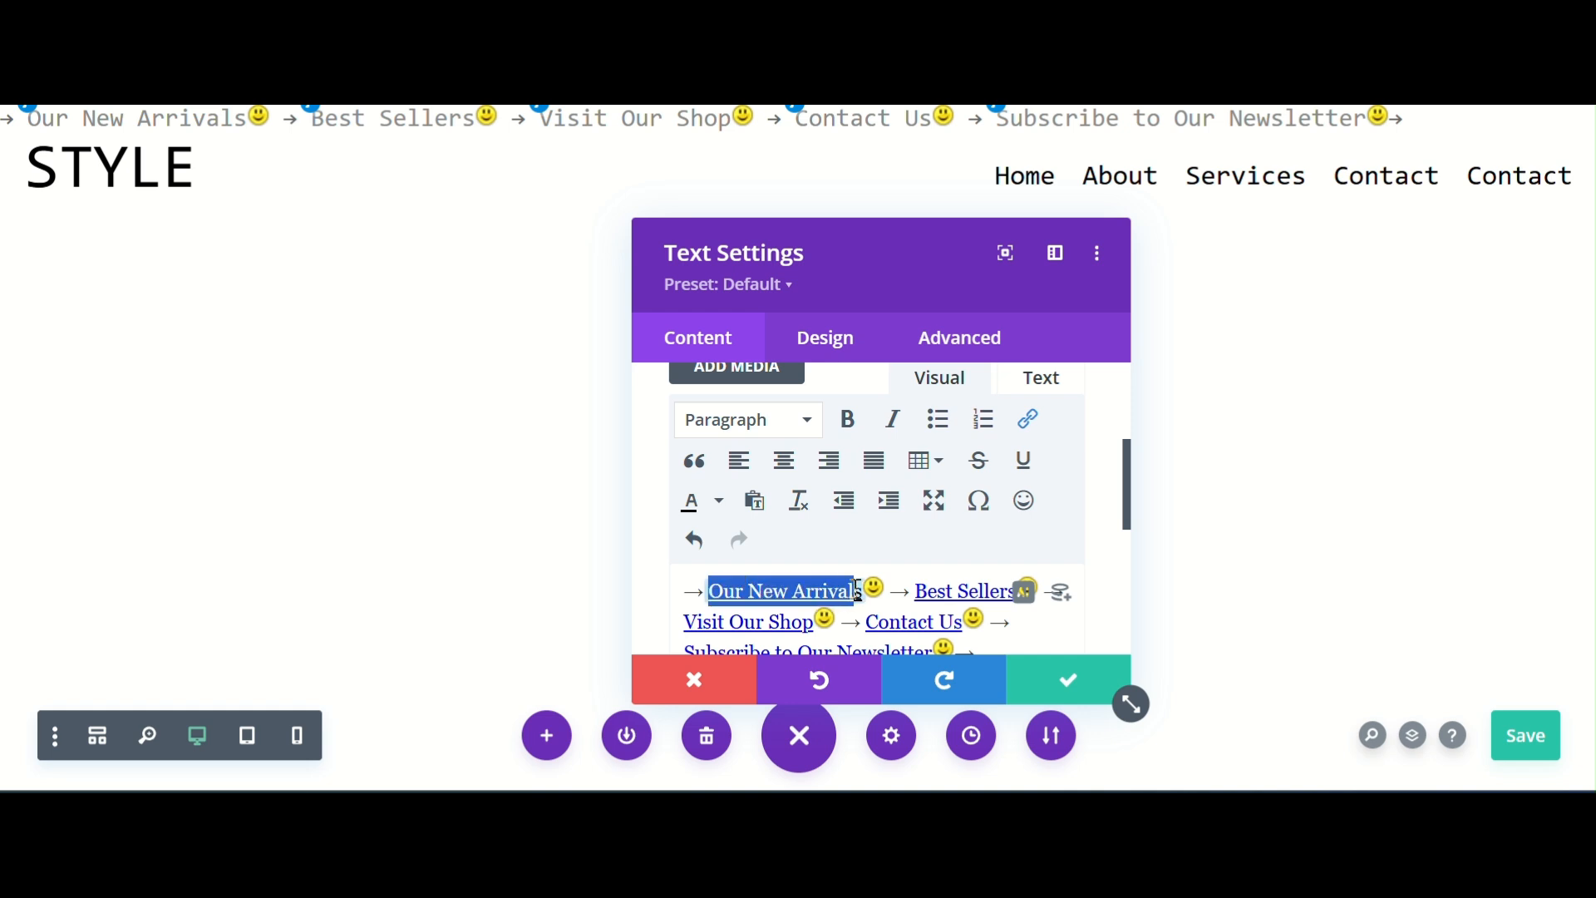
{"action": "left_click", "coordinate": [848, 419]}
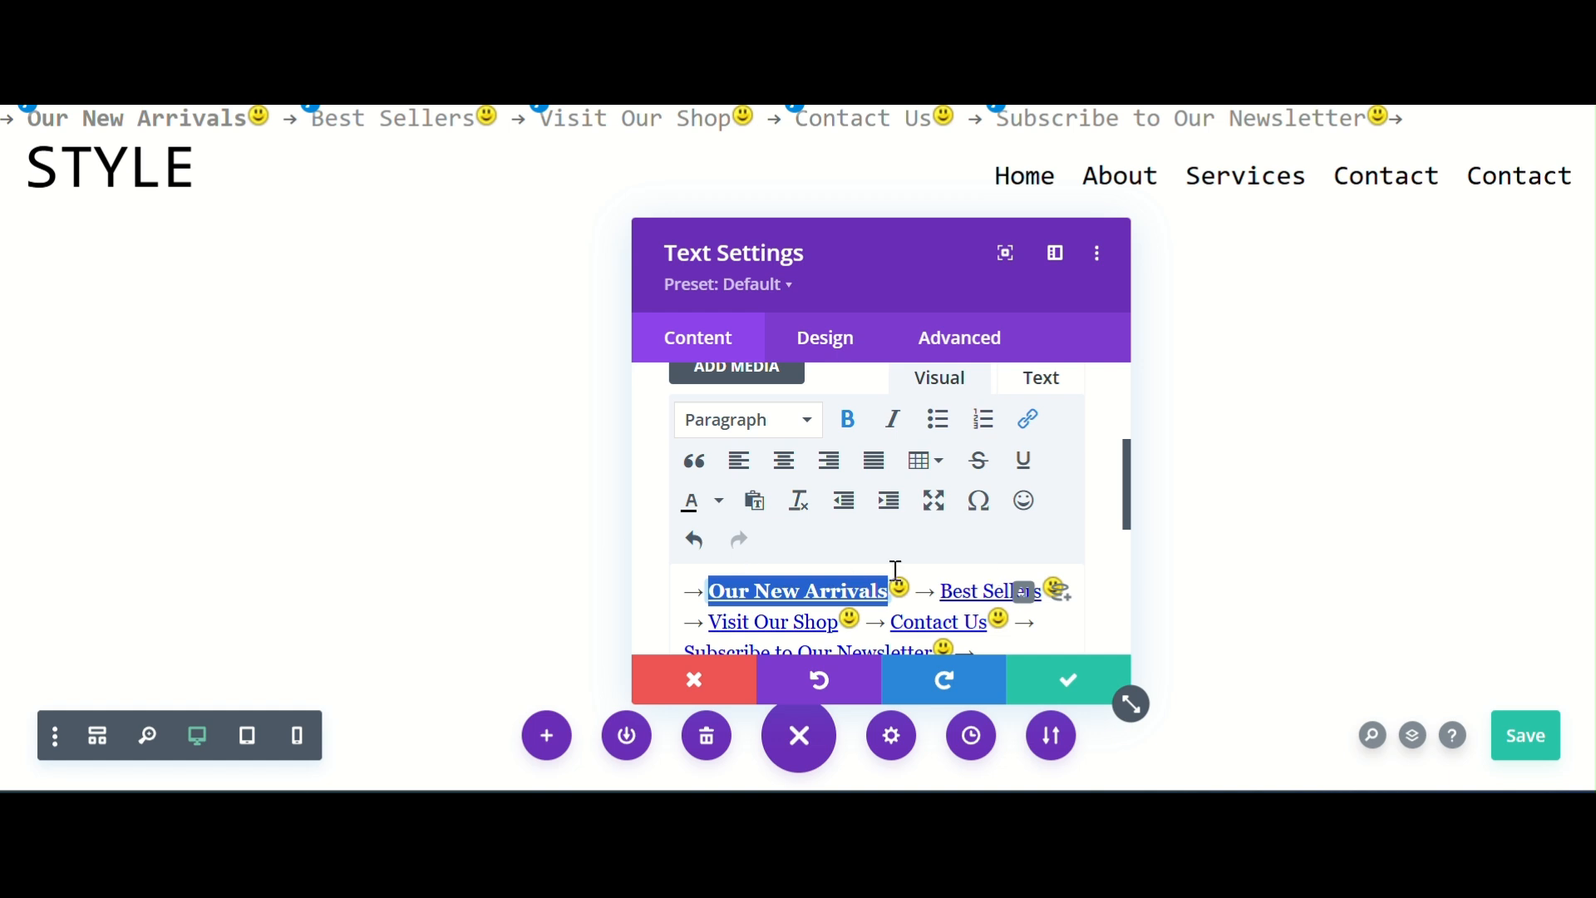
- Reapply black to the "Our New Arrivals" link text and remove its bold formatting
{"action": "left_click", "coordinate": [719, 501]}
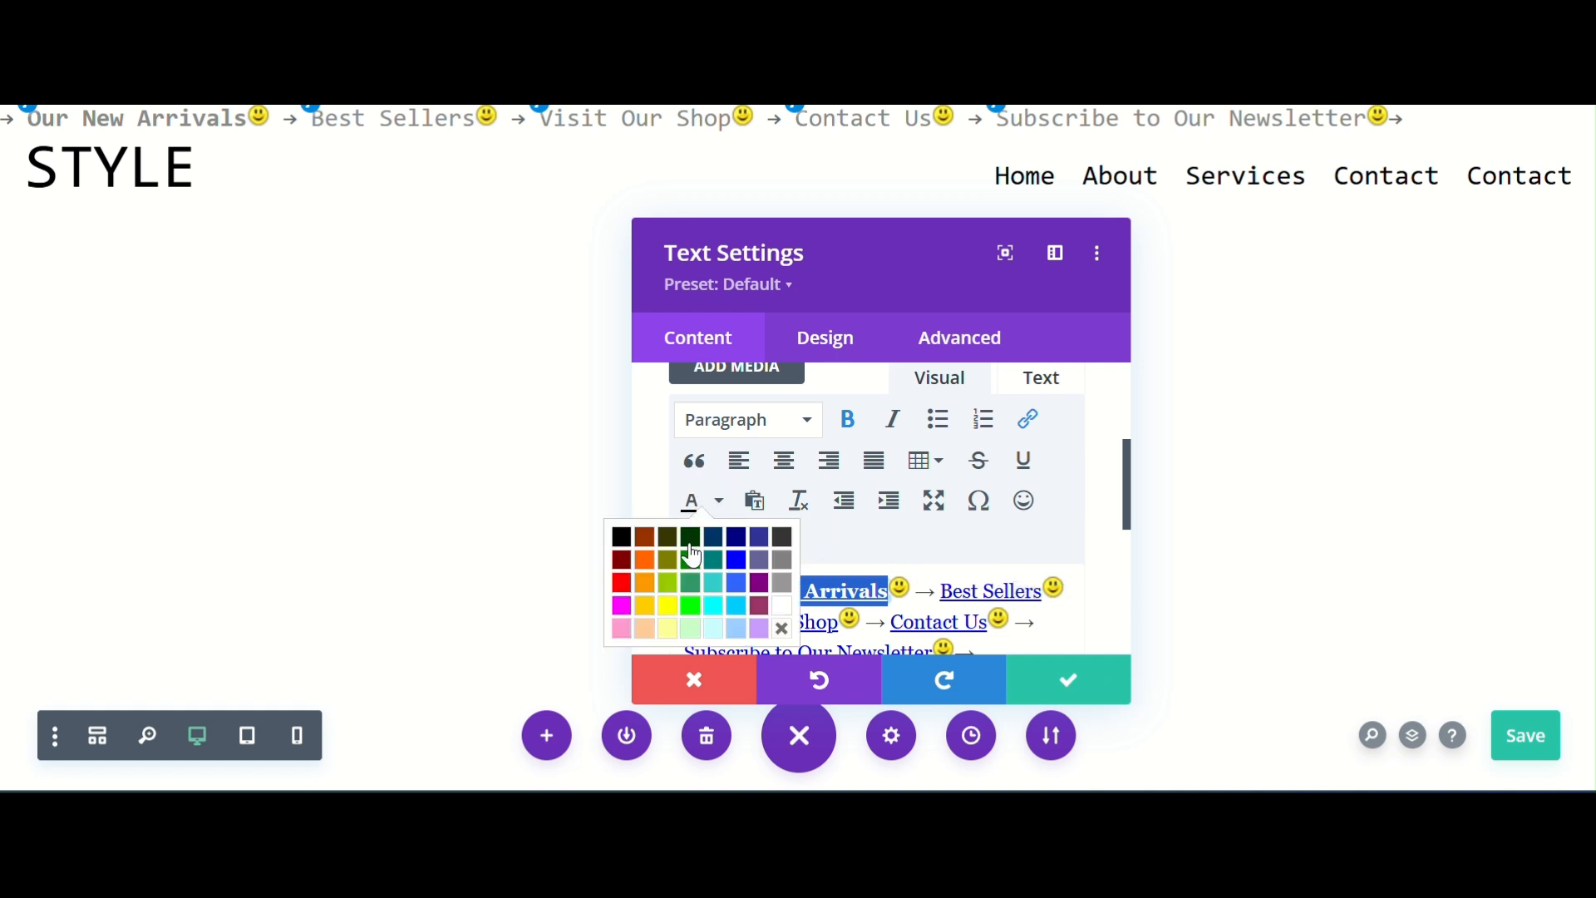
{"action": "left_click", "coordinate": [622, 537]}
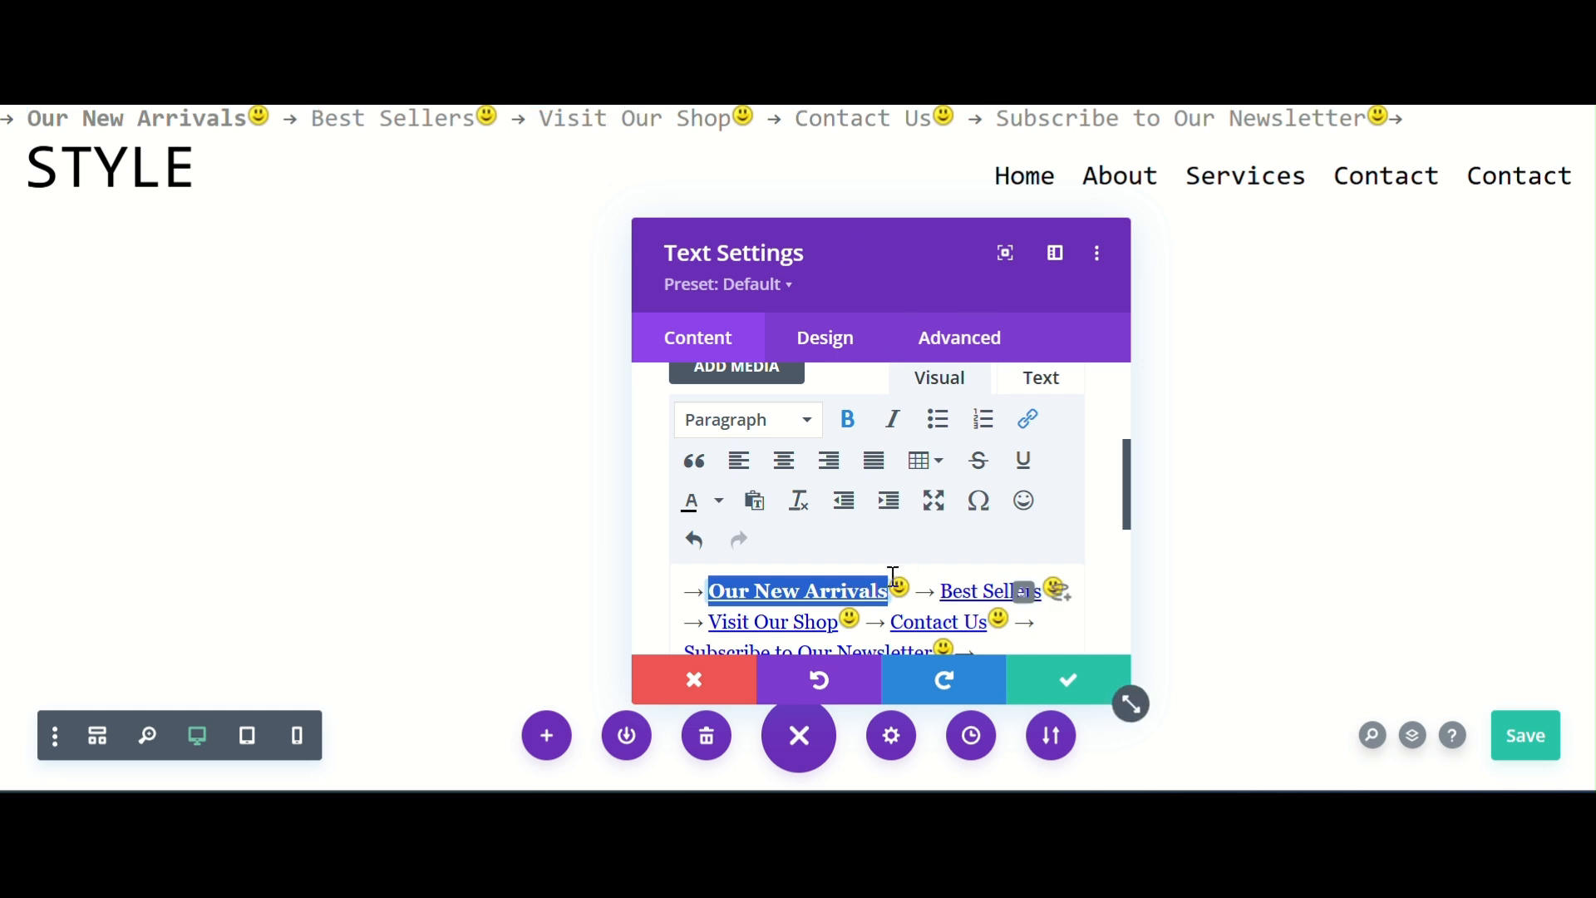
{"action": "left_click", "coordinate": [847, 419]}
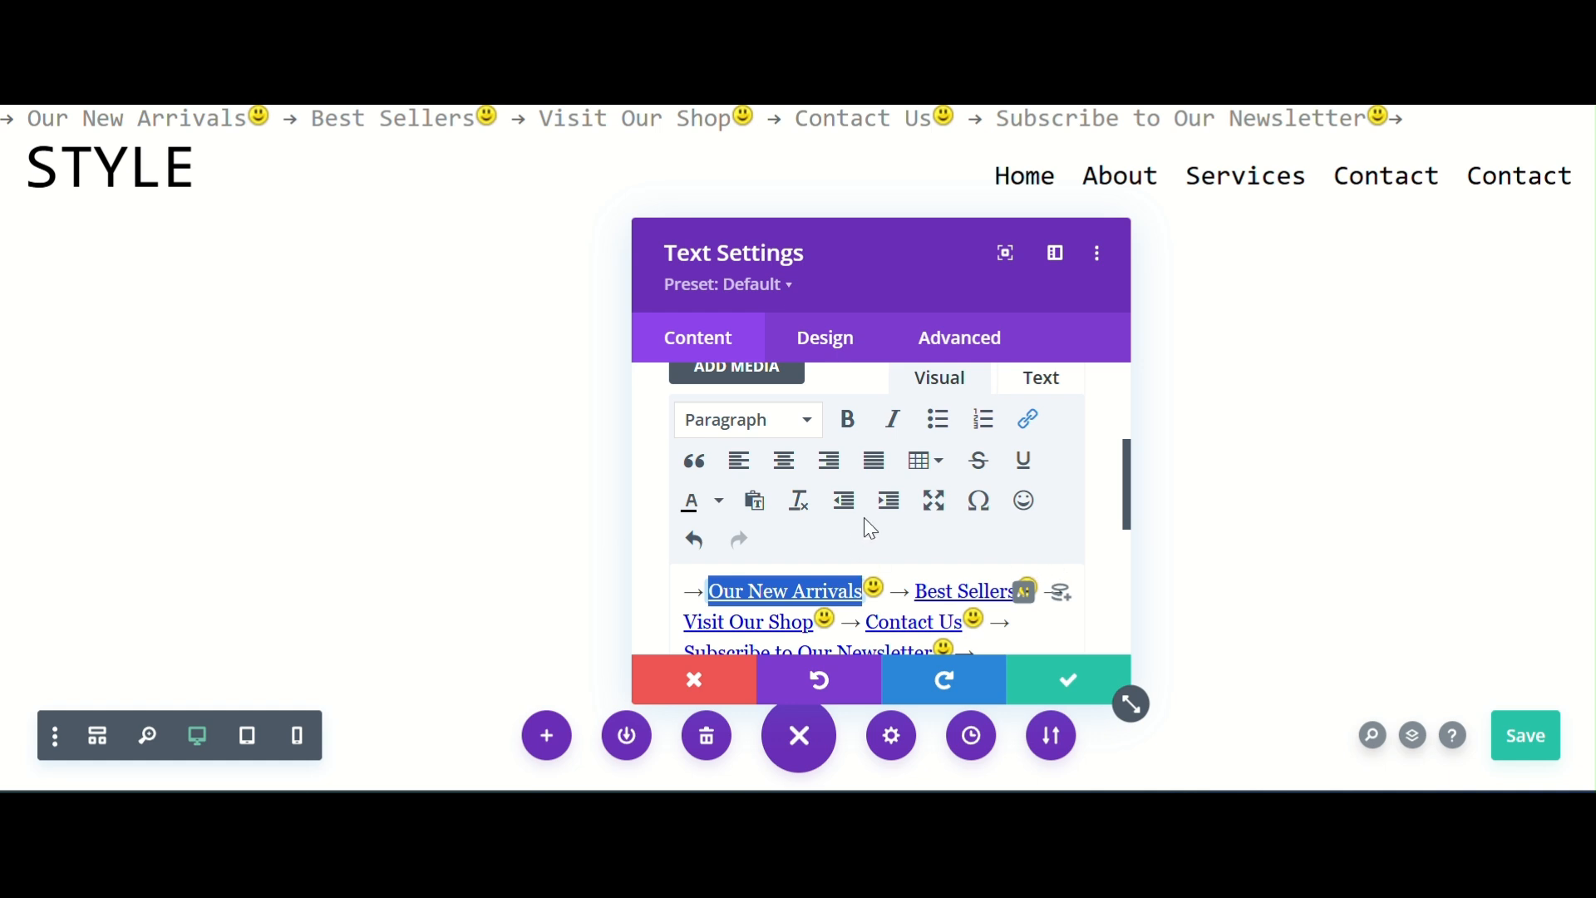
- Set the regular text color in the marquee module's design settings to black
{"action": "scroll", "coordinate": [873, 527], "scroll_direction": "up", "scroll_amount": 3}
{"action": "scroll", "coordinate": [829, 499], "scroll_direction": "up", "scroll_amount": 2}
{"action": "left_click", "coordinate": [844, 353]}
{"action": "left_click", "coordinate": [741, 466]}
{"action": "scroll", "coordinate": [860, 490], "scroll_direction": "down", "scroll_amount": 5}
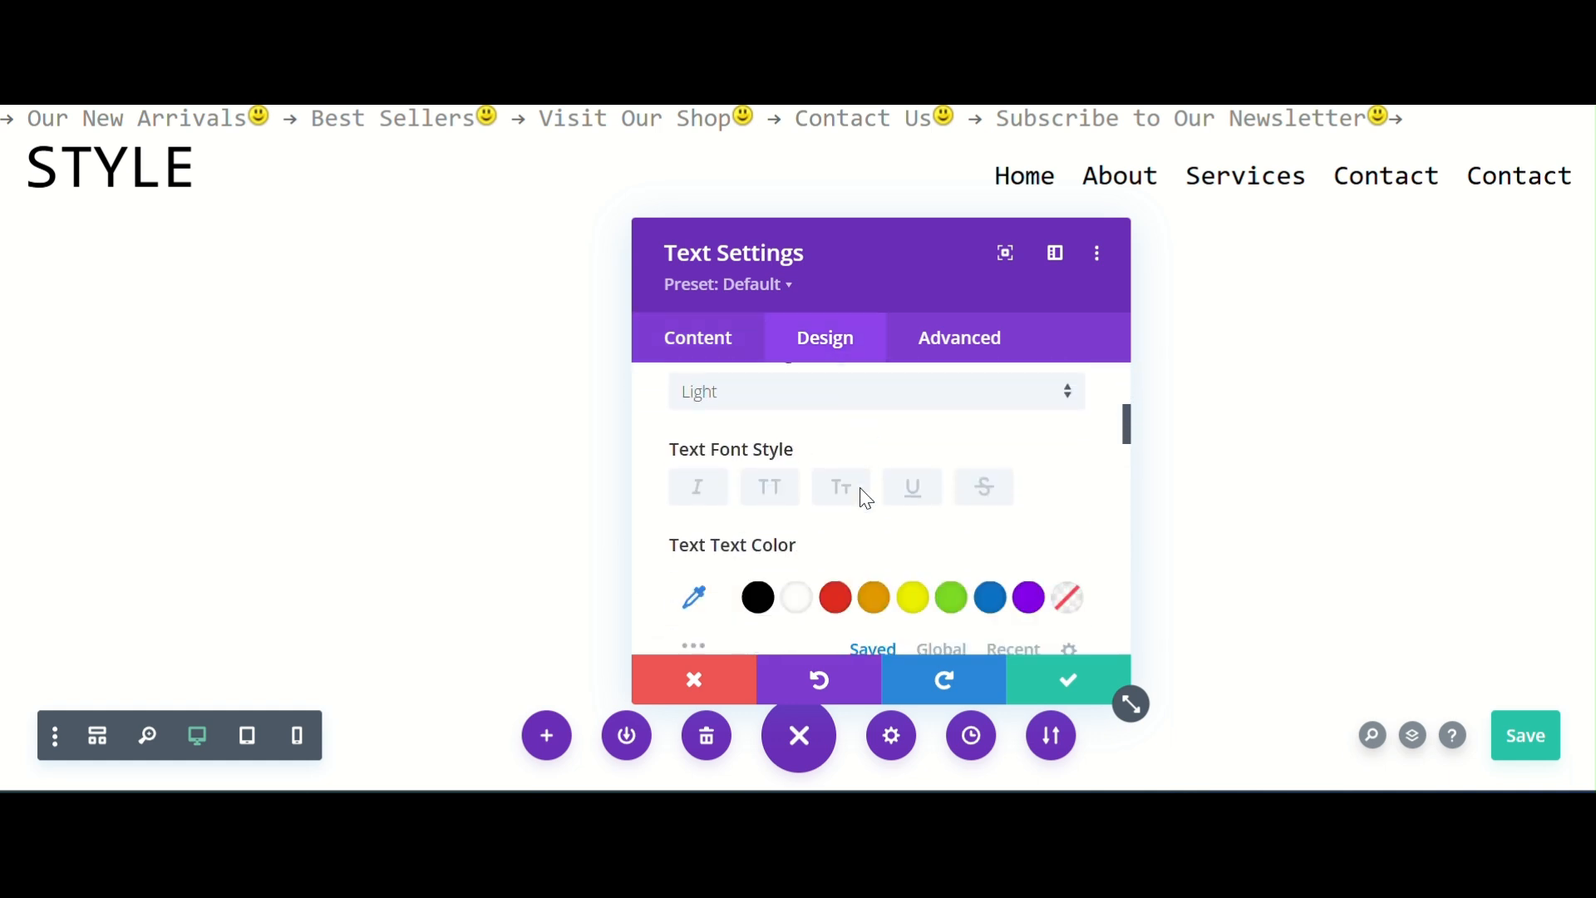
{"action": "scroll", "coordinate": [861, 495], "scroll_direction": "up", "scroll_amount": 2}
{"action": "left_click", "coordinate": [770, 548]}
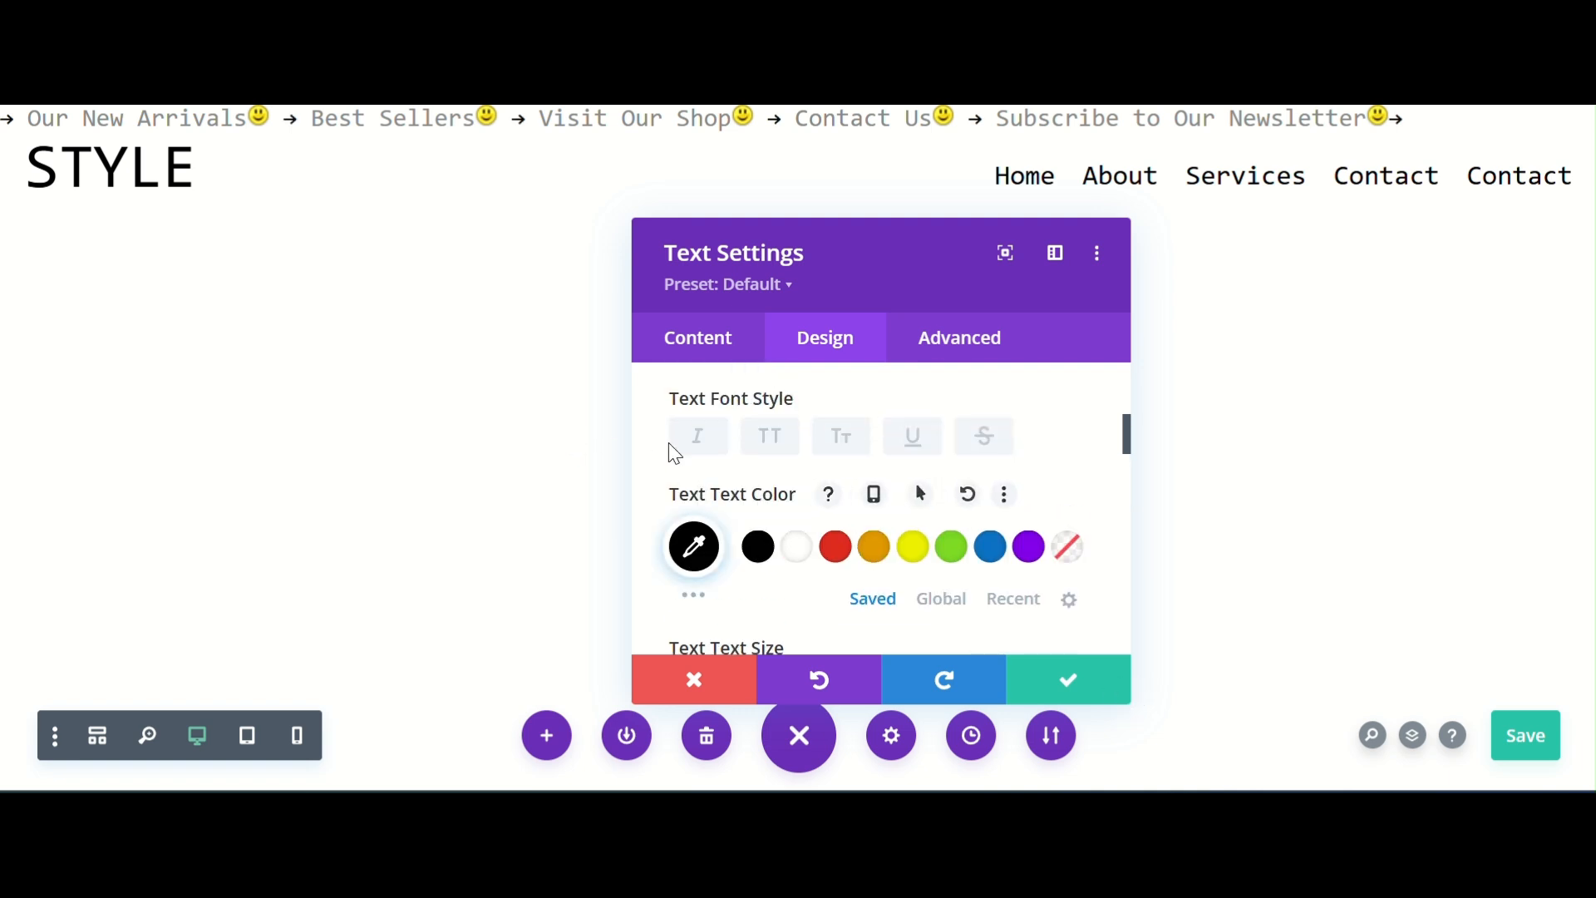
- Change the marquee's link text color to black (#000000) in the link design options
{"action": "scroll", "coordinate": [950, 535], "scroll_direction": "up", "scroll_amount": 3}
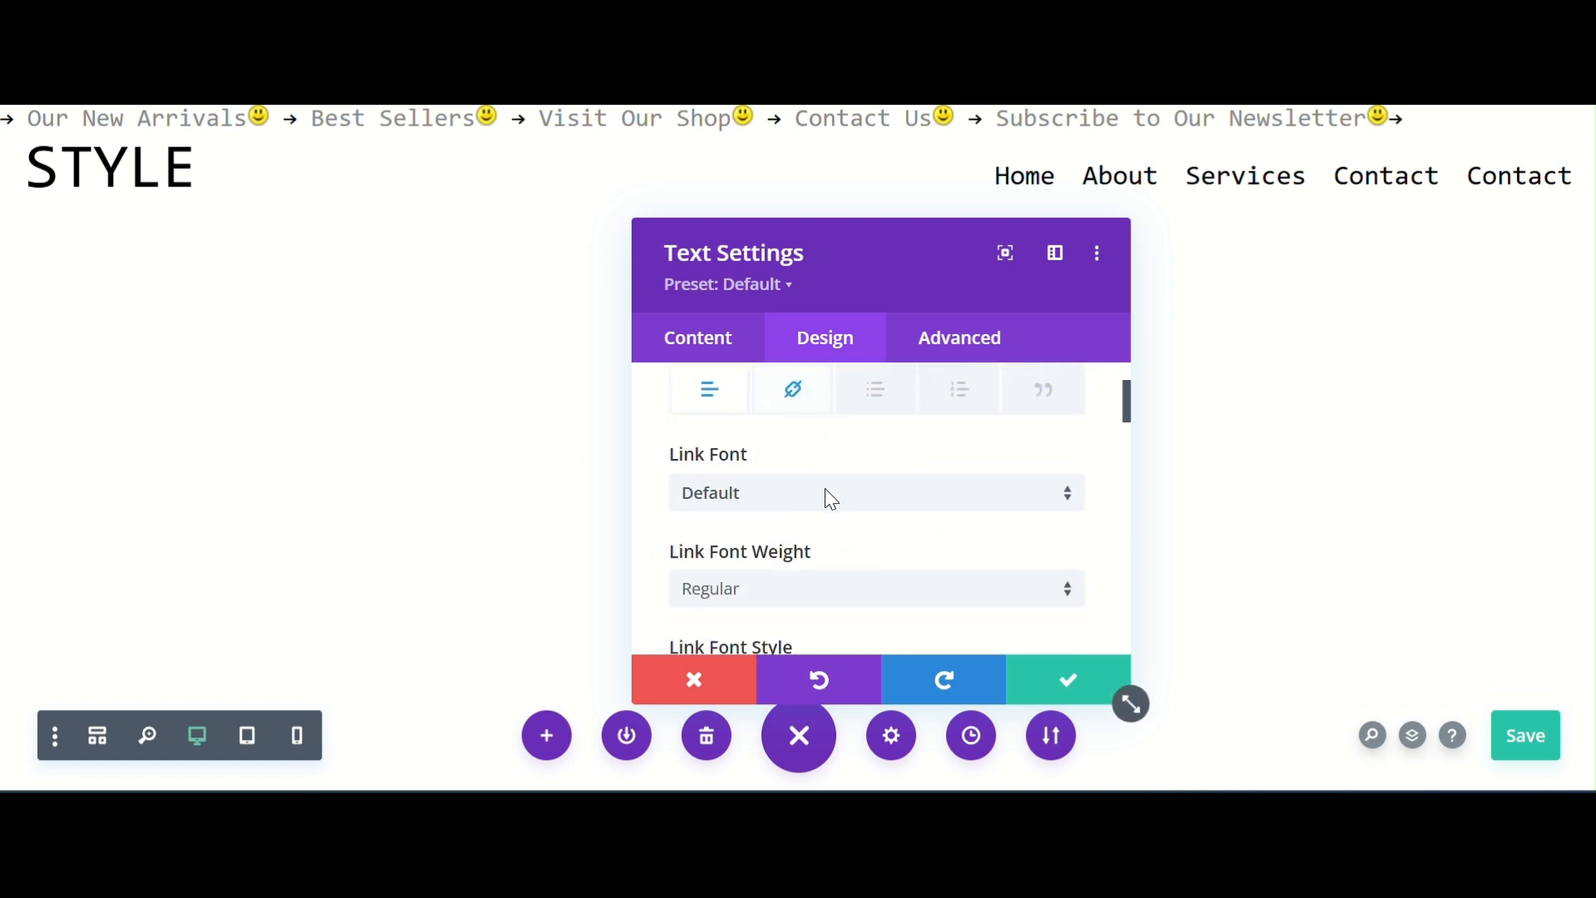
{"action": "scroll", "coordinate": [823, 518], "scroll_direction": "down", "scroll_amount": 3}
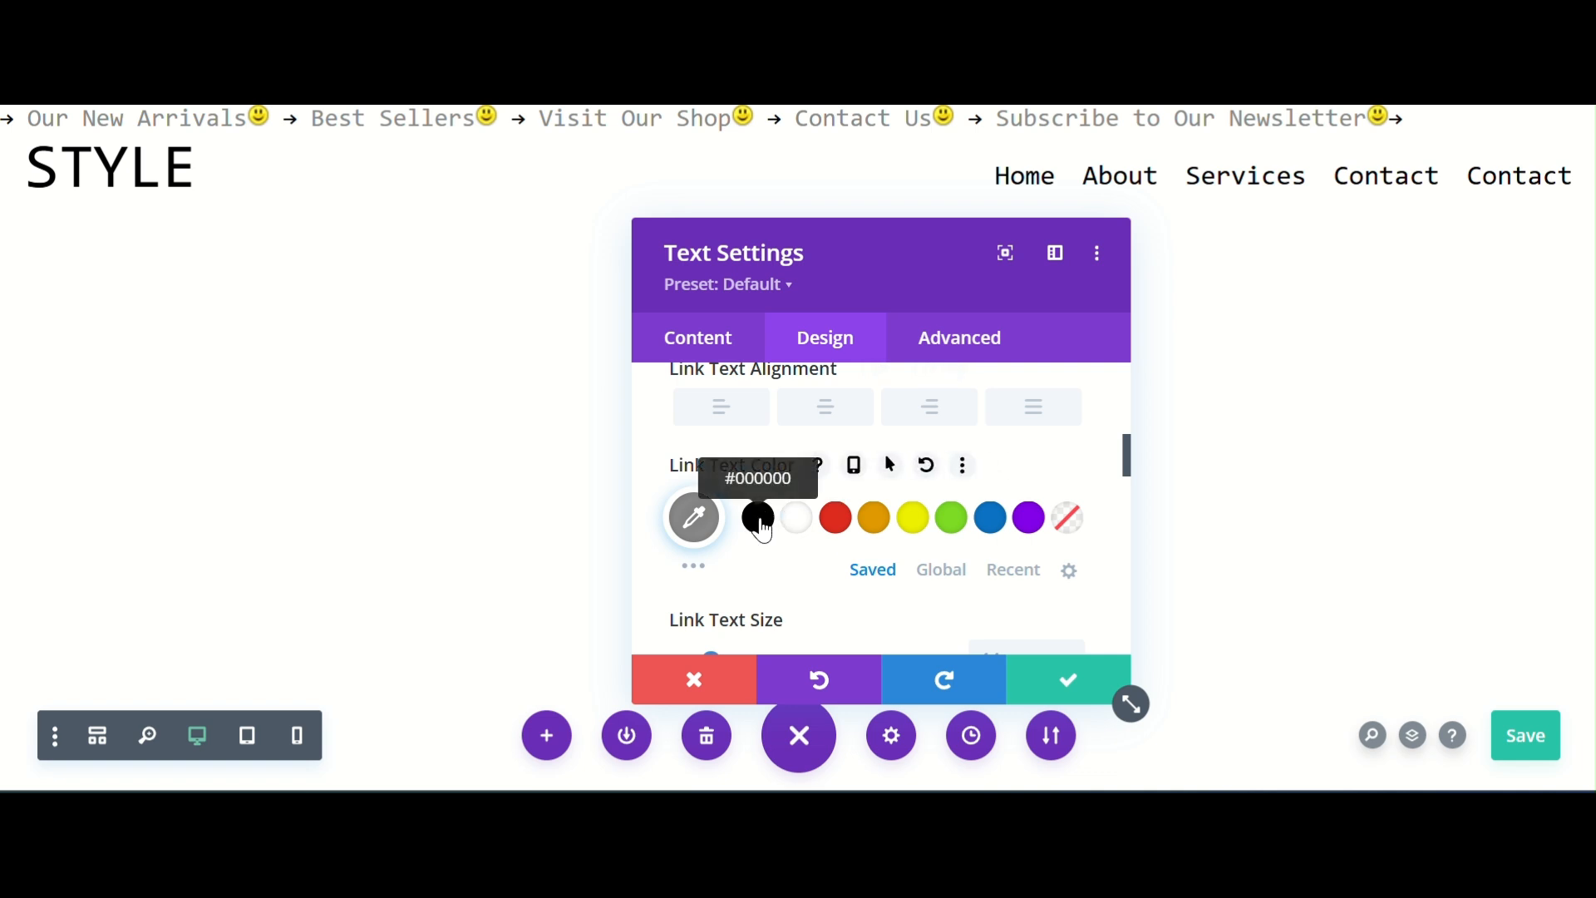
{"action": "left_click", "coordinate": [757, 517]}
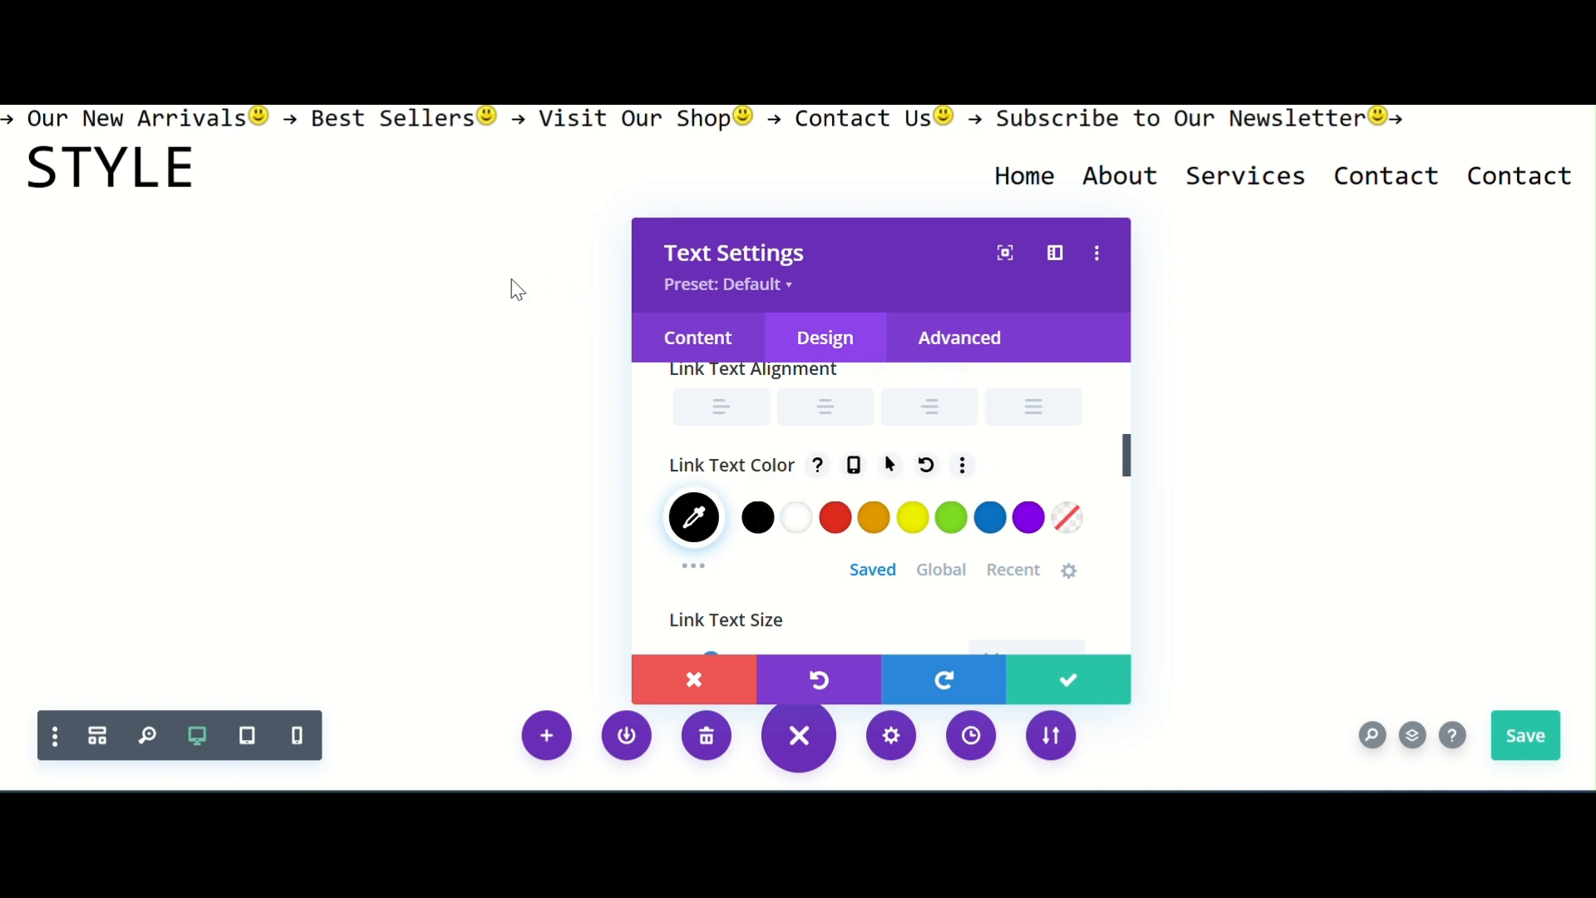
- Save the text module settings and the header layout, and reload the live page
{"action": "left_click", "coordinate": [1060, 684]}
{"action": "left_click", "coordinate": [1524, 736]}
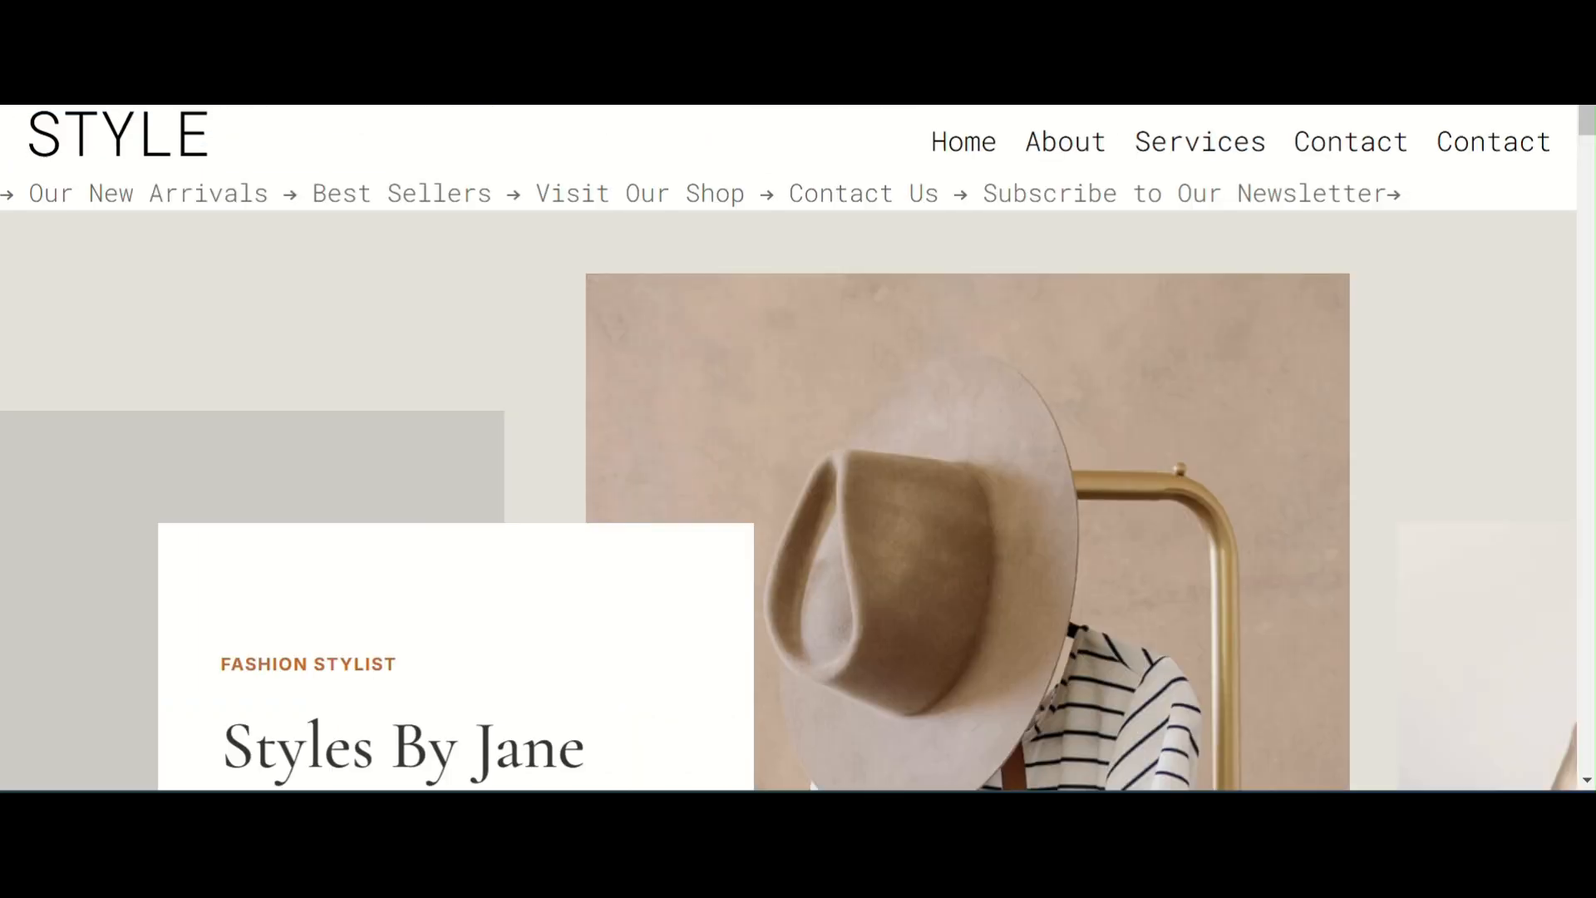
{"action": "key", "text": "F5"}
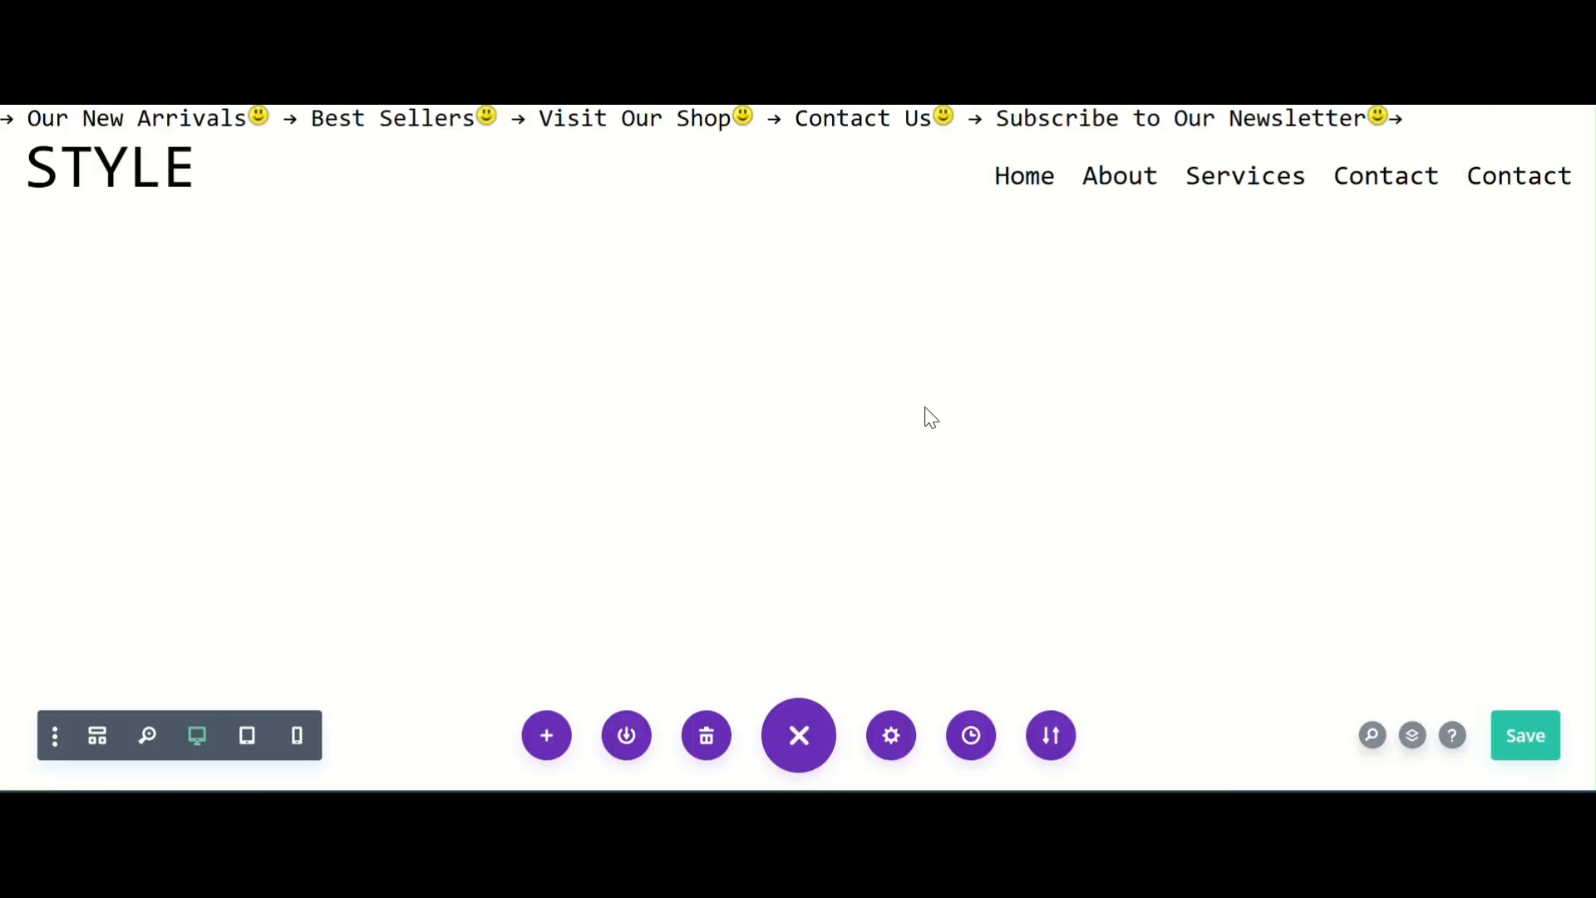
- Duplicate the marquee content by copying everything from "Our New Arrivals" through the last arrow and pasting it at the end of the body
{"action": "mouse_move", "coordinate": [800, 126]}
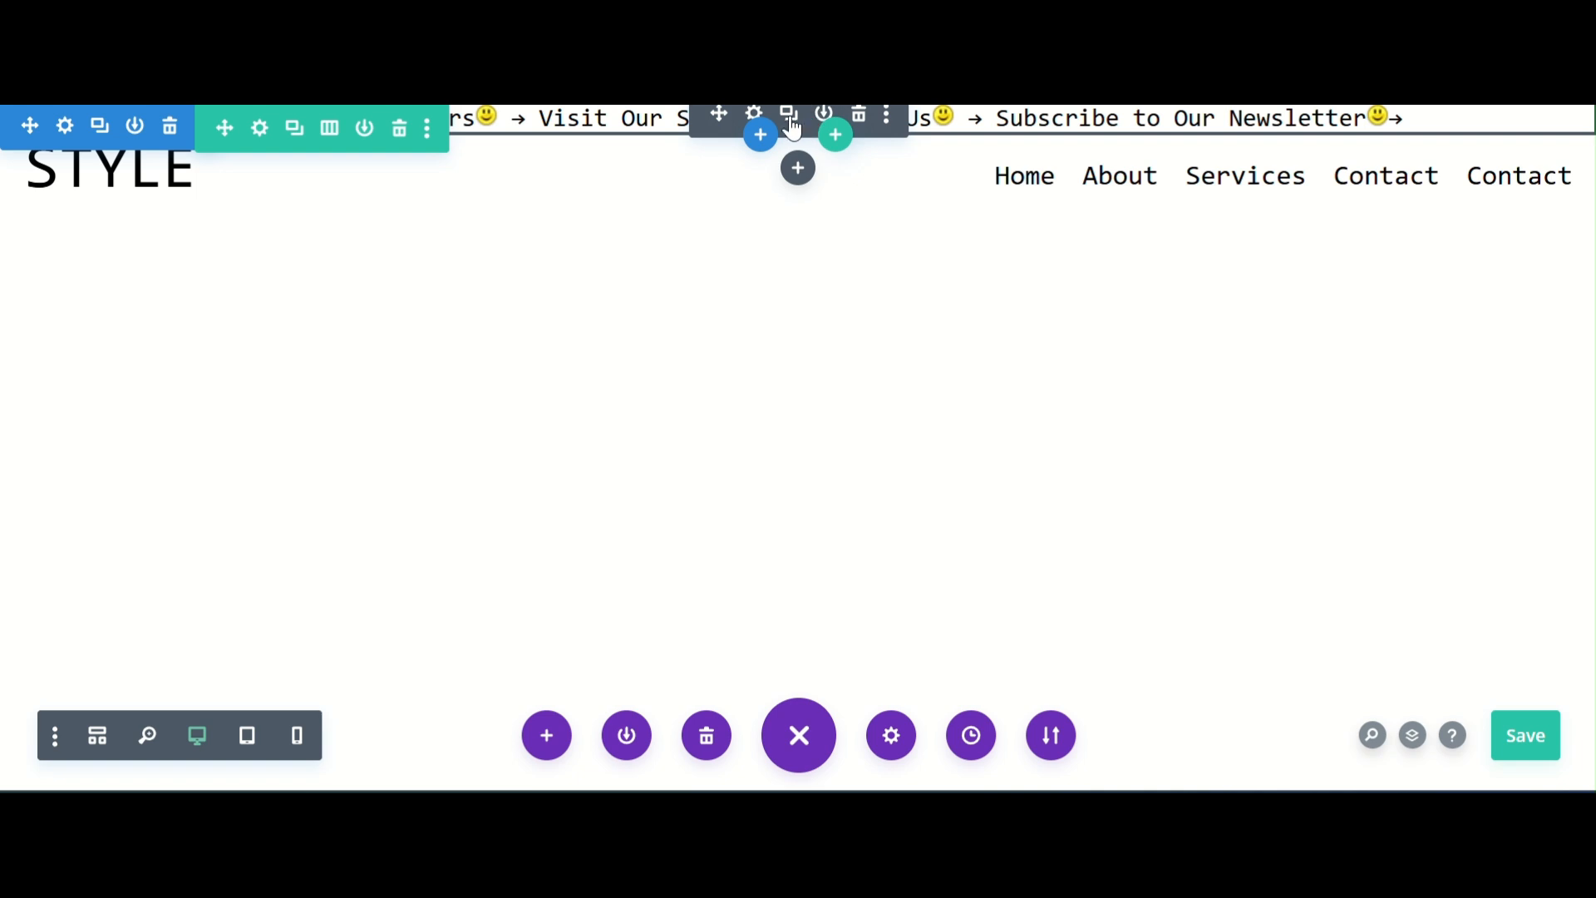
{"action": "left_click", "coordinate": [756, 115]}
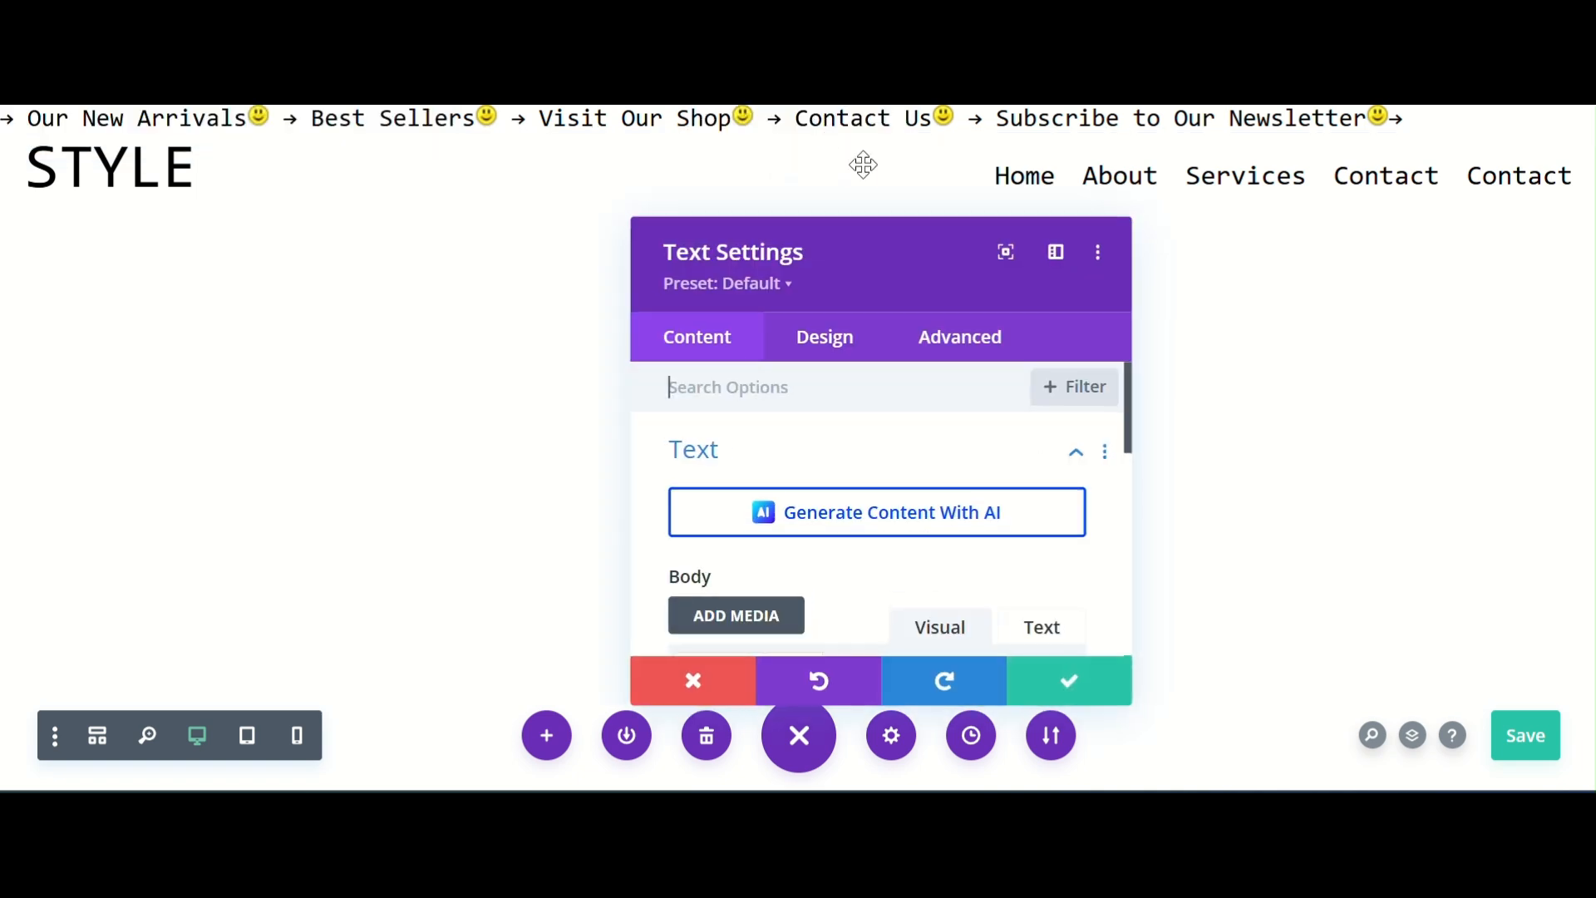
{"action": "scroll", "coordinate": [888, 467], "scroll_direction": "down", "scroll_amount": 5}
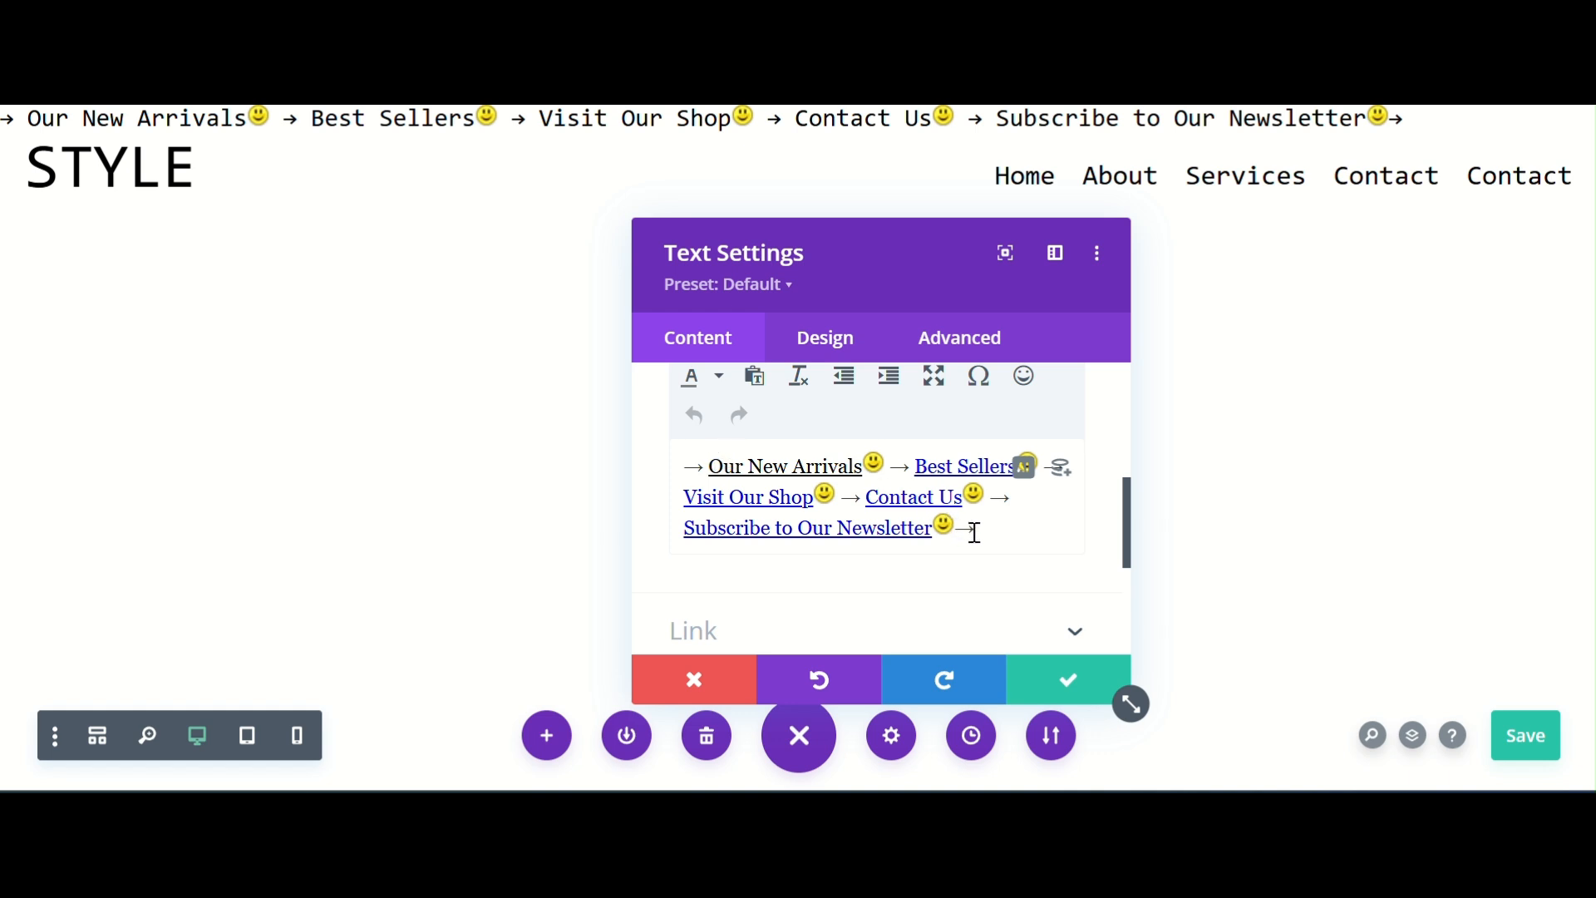
{"action": "left_click_drag", "start_coordinate": [981, 530], "coordinate": [716, 462]}
{"action": "key", "text": "ctrl+c"}
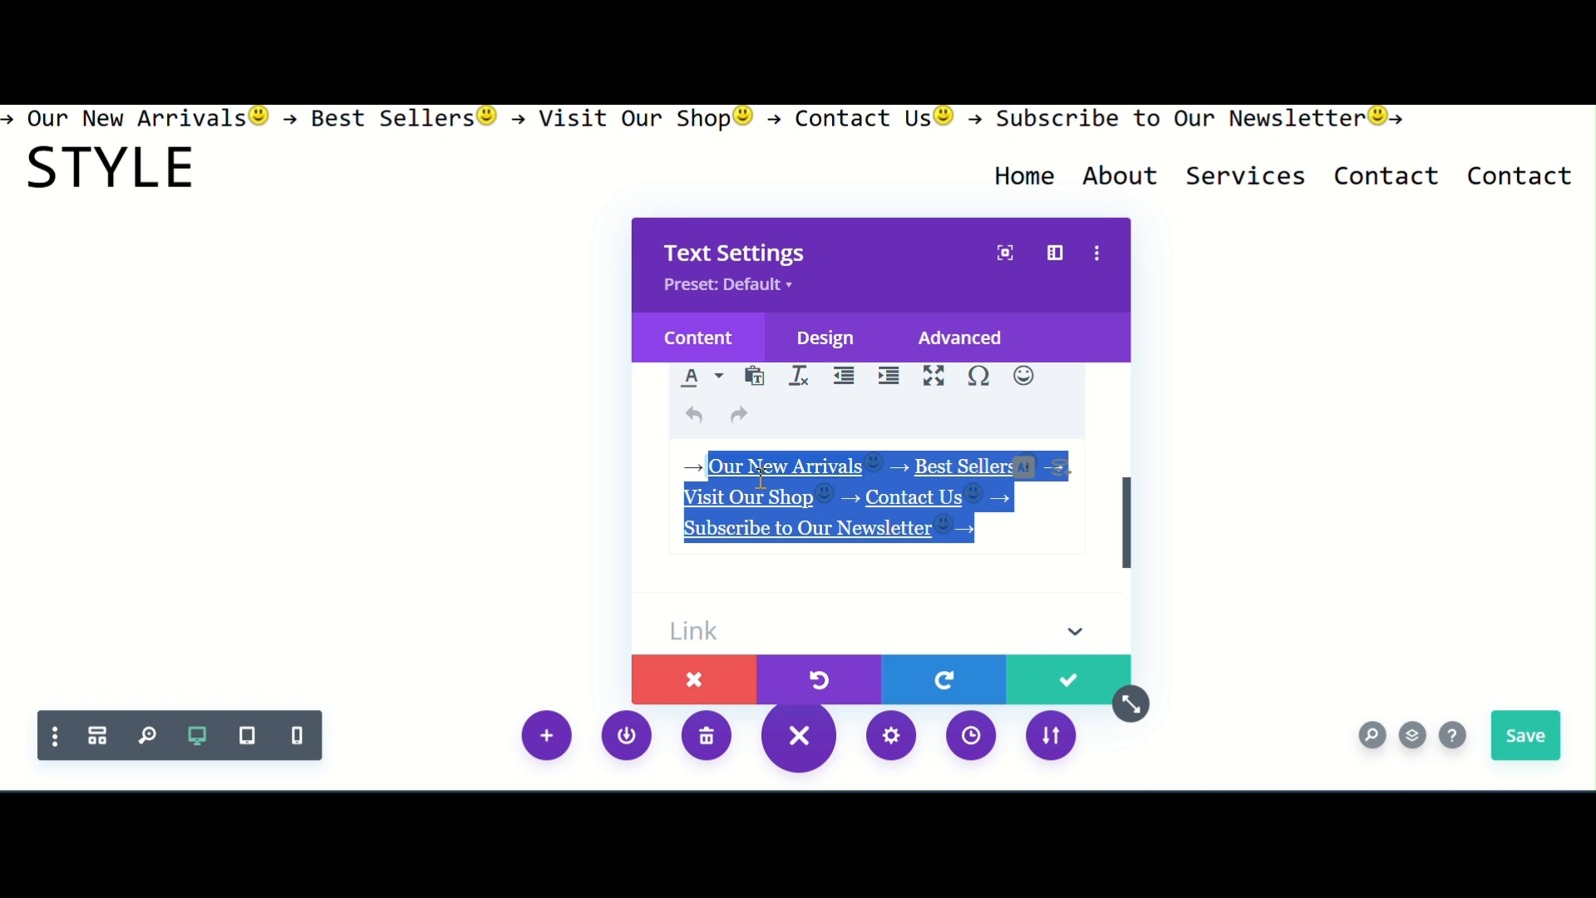
{"action": "left_click", "coordinate": [991, 539]}
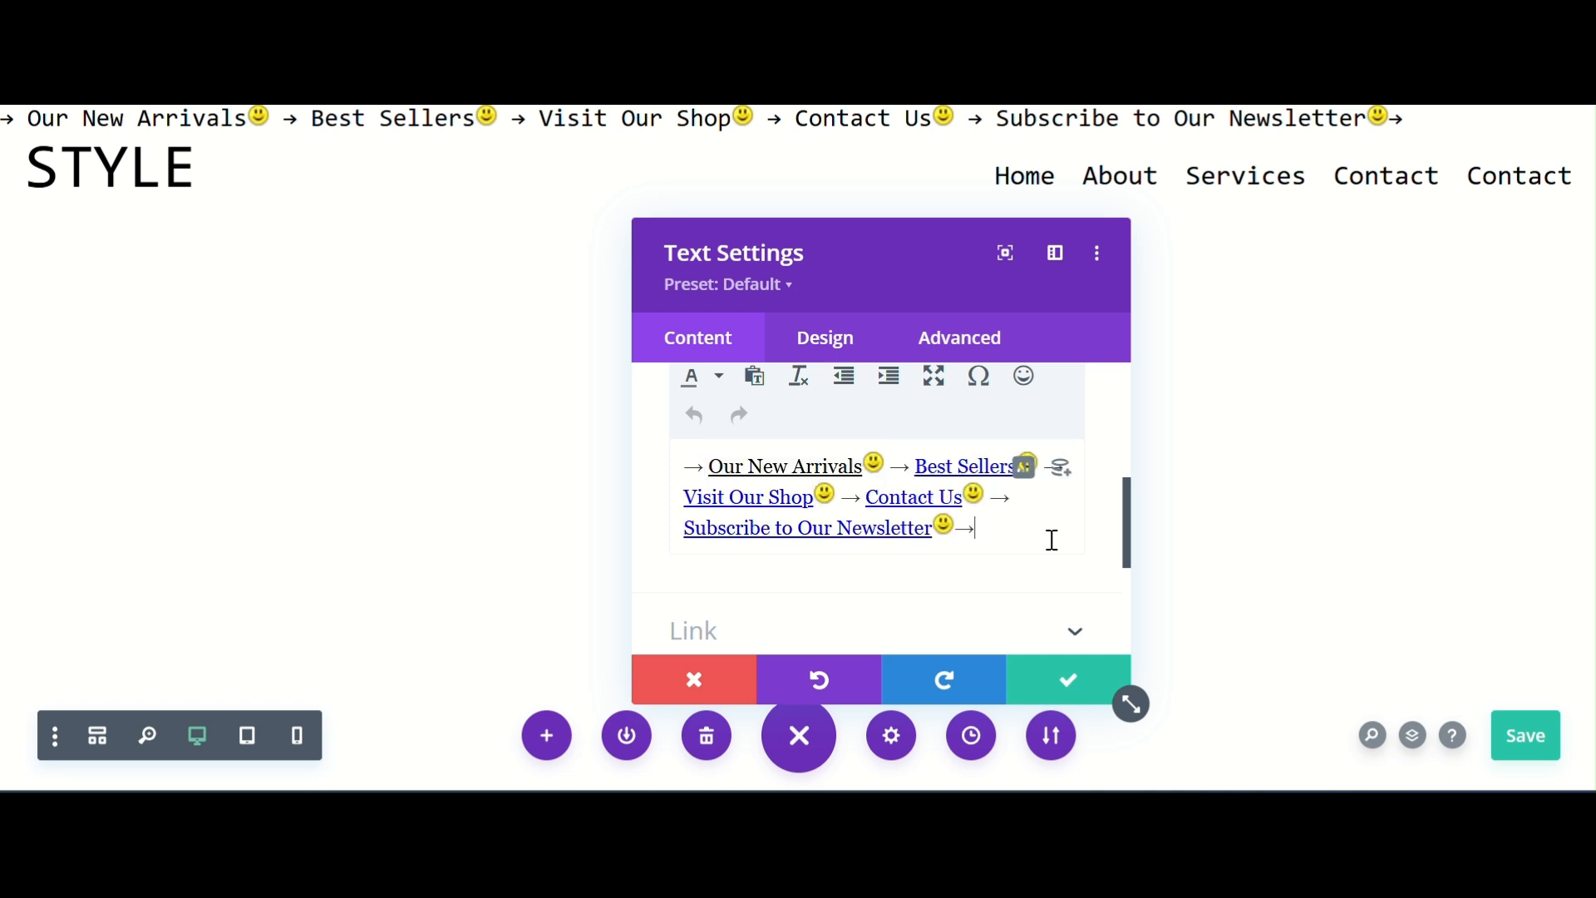
{"action": "key", "text": "ctrl+v"}
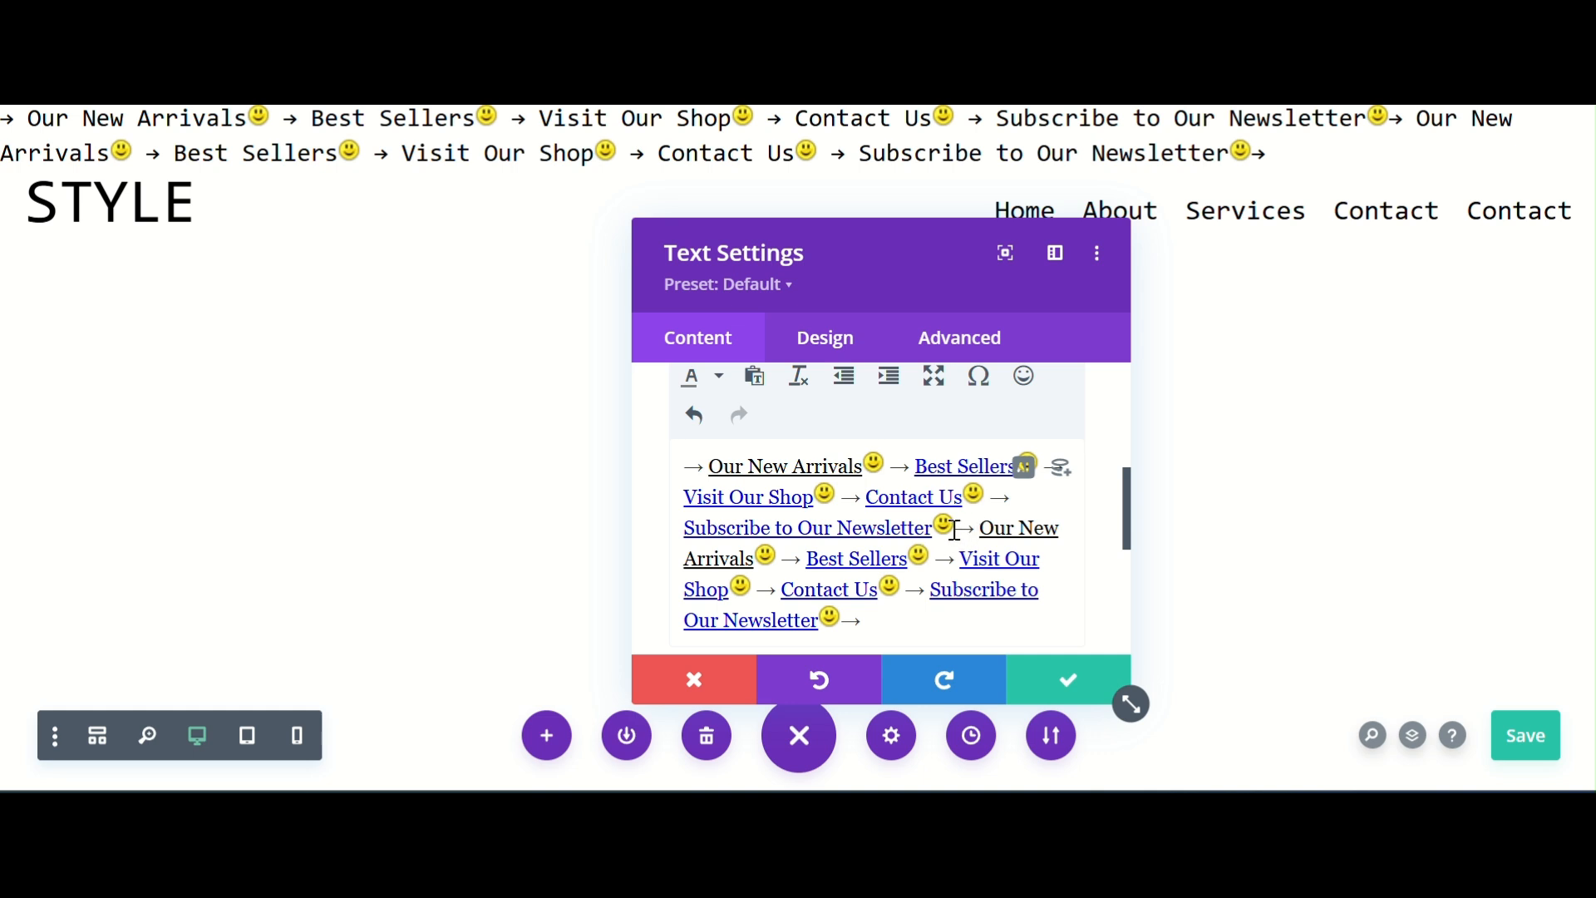
- Insert a space before the arrow joining the two copies of the marquee content, and save the module and the header
{"action": "left_click", "coordinate": [950, 529]}
{"action": "left_click", "coordinate": [968, 531]}
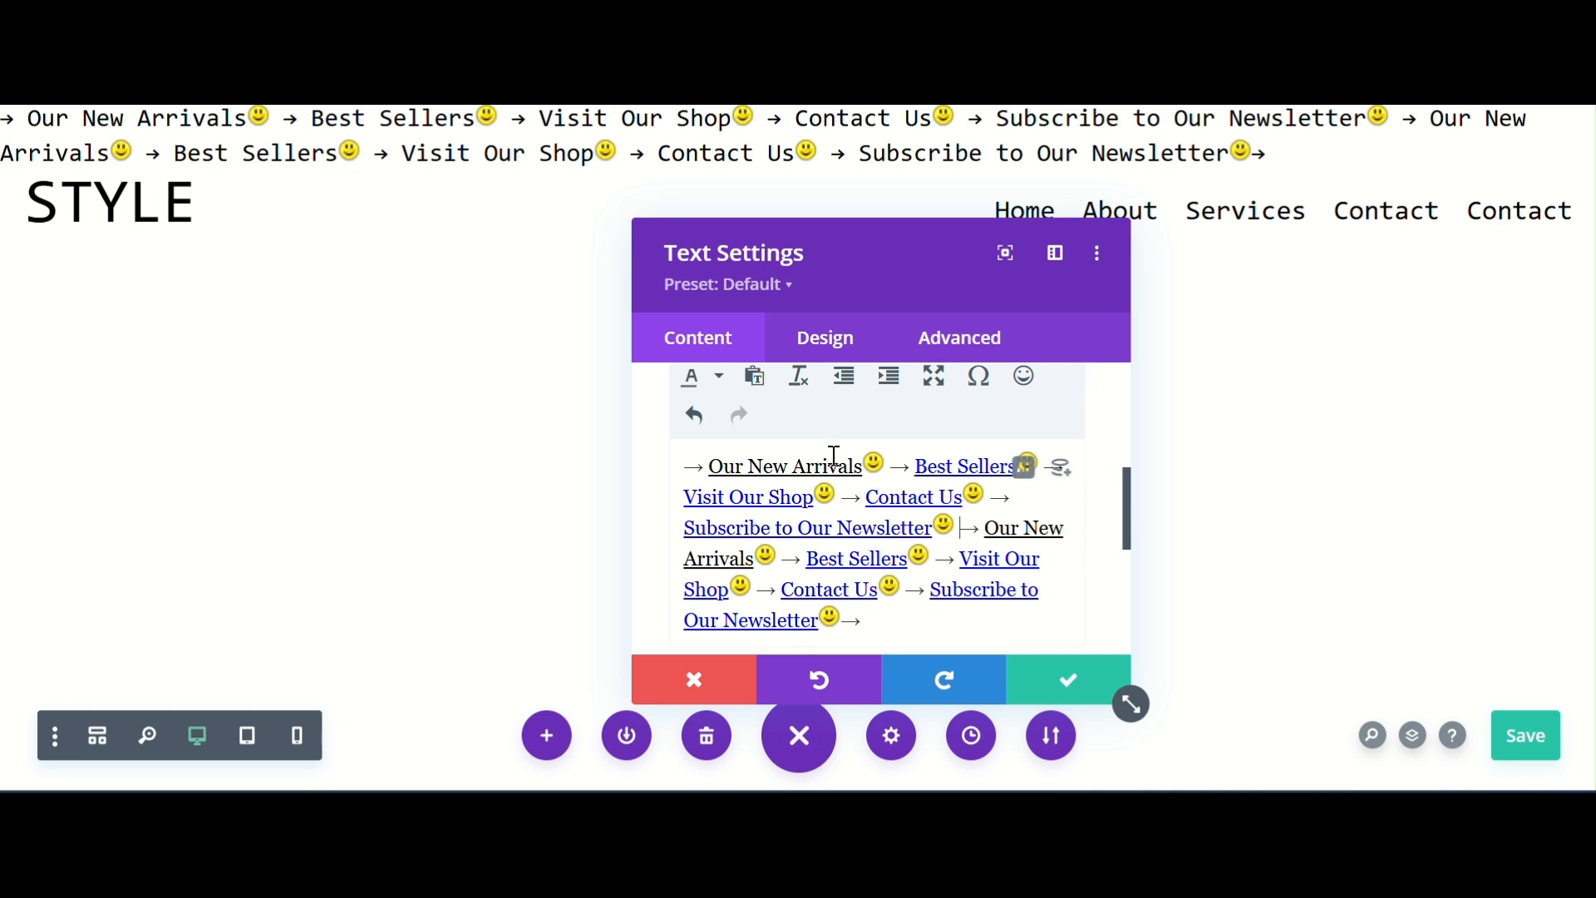
{"action": "left_click", "coordinate": [1071, 687]}
{"action": "left_click", "coordinate": [1551, 748]}
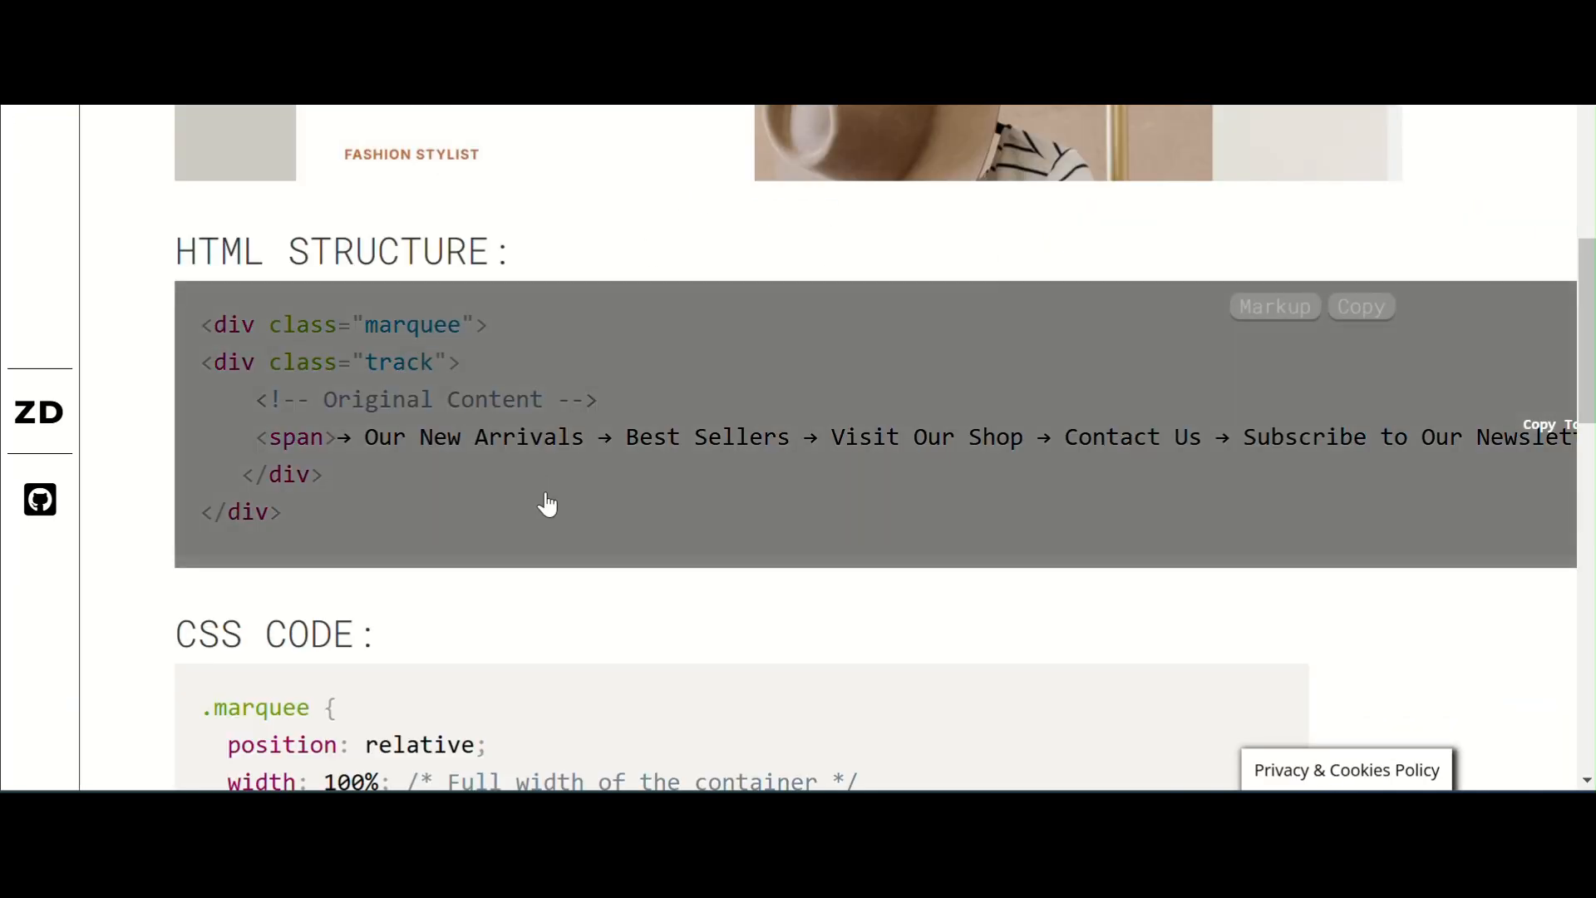
{"action": "scroll", "coordinate": [582, 490], "scroll_direction": "down", "scroll_amount": 5}
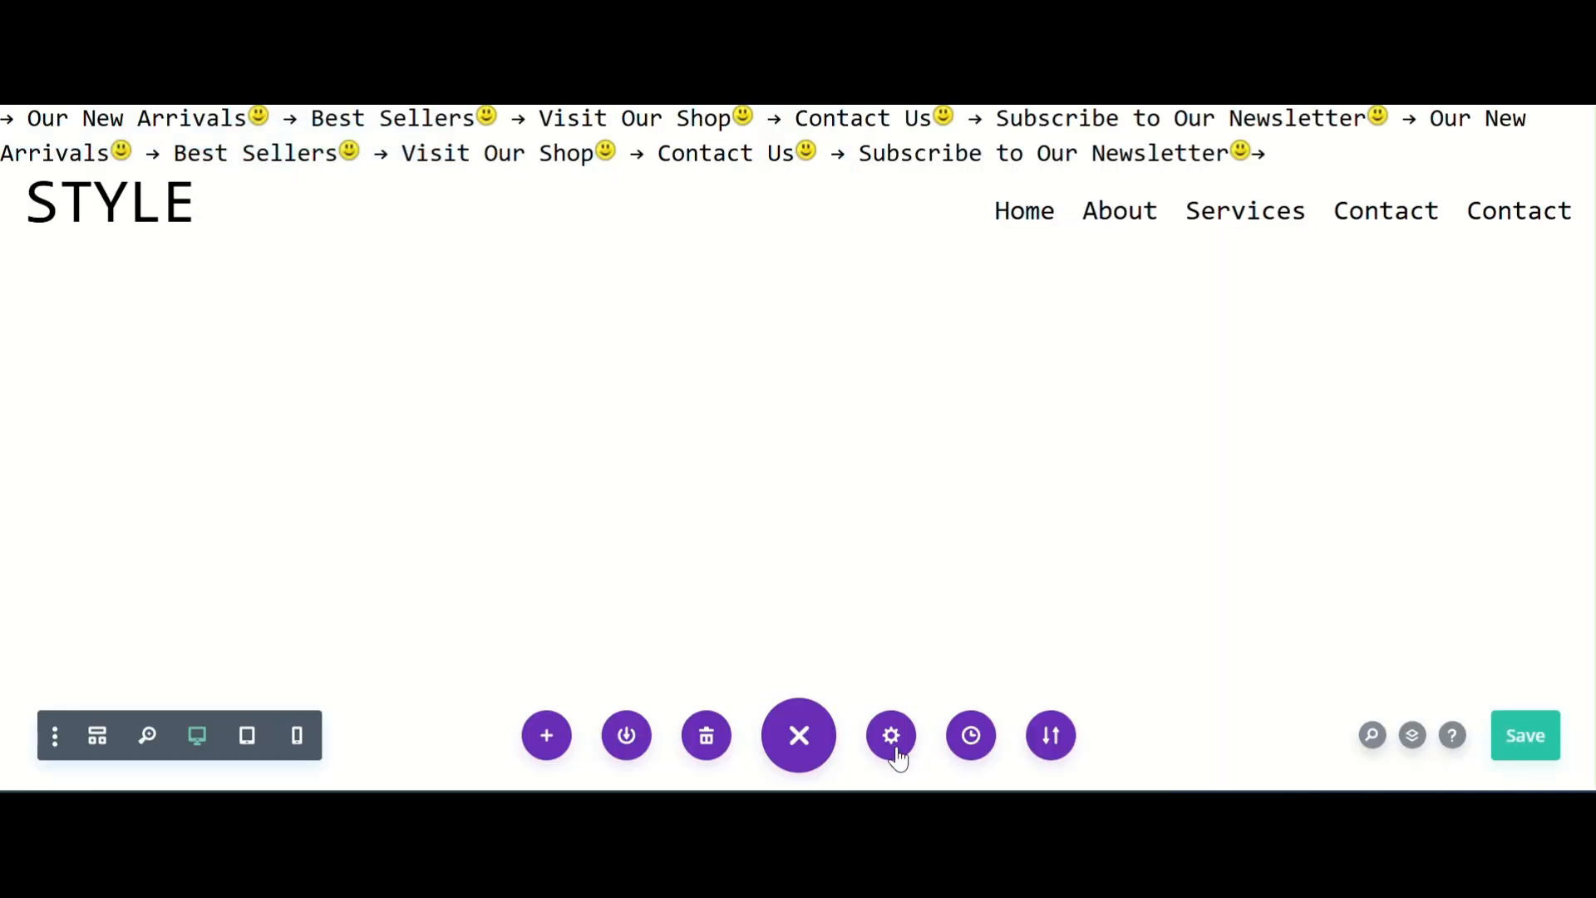
{"action": "left_click", "coordinate": [892, 737]}
{"action": "left_click", "coordinate": [931, 313]}
{"action": "left_click", "coordinate": [881, 447]}
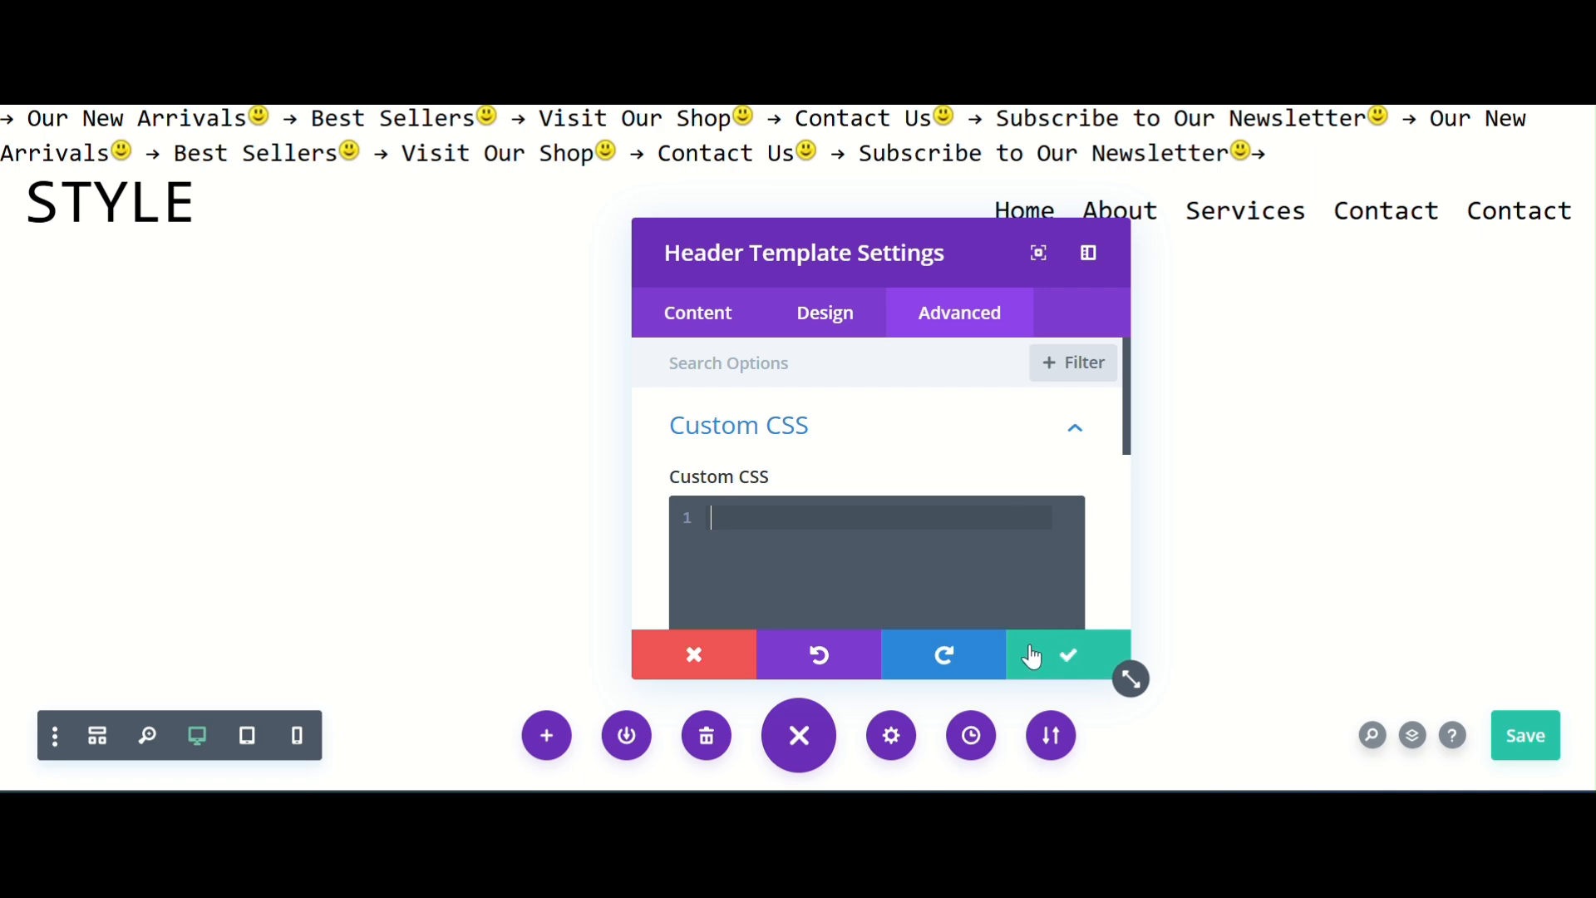
{"action": "left_click", "coordinate": [696, 650]}
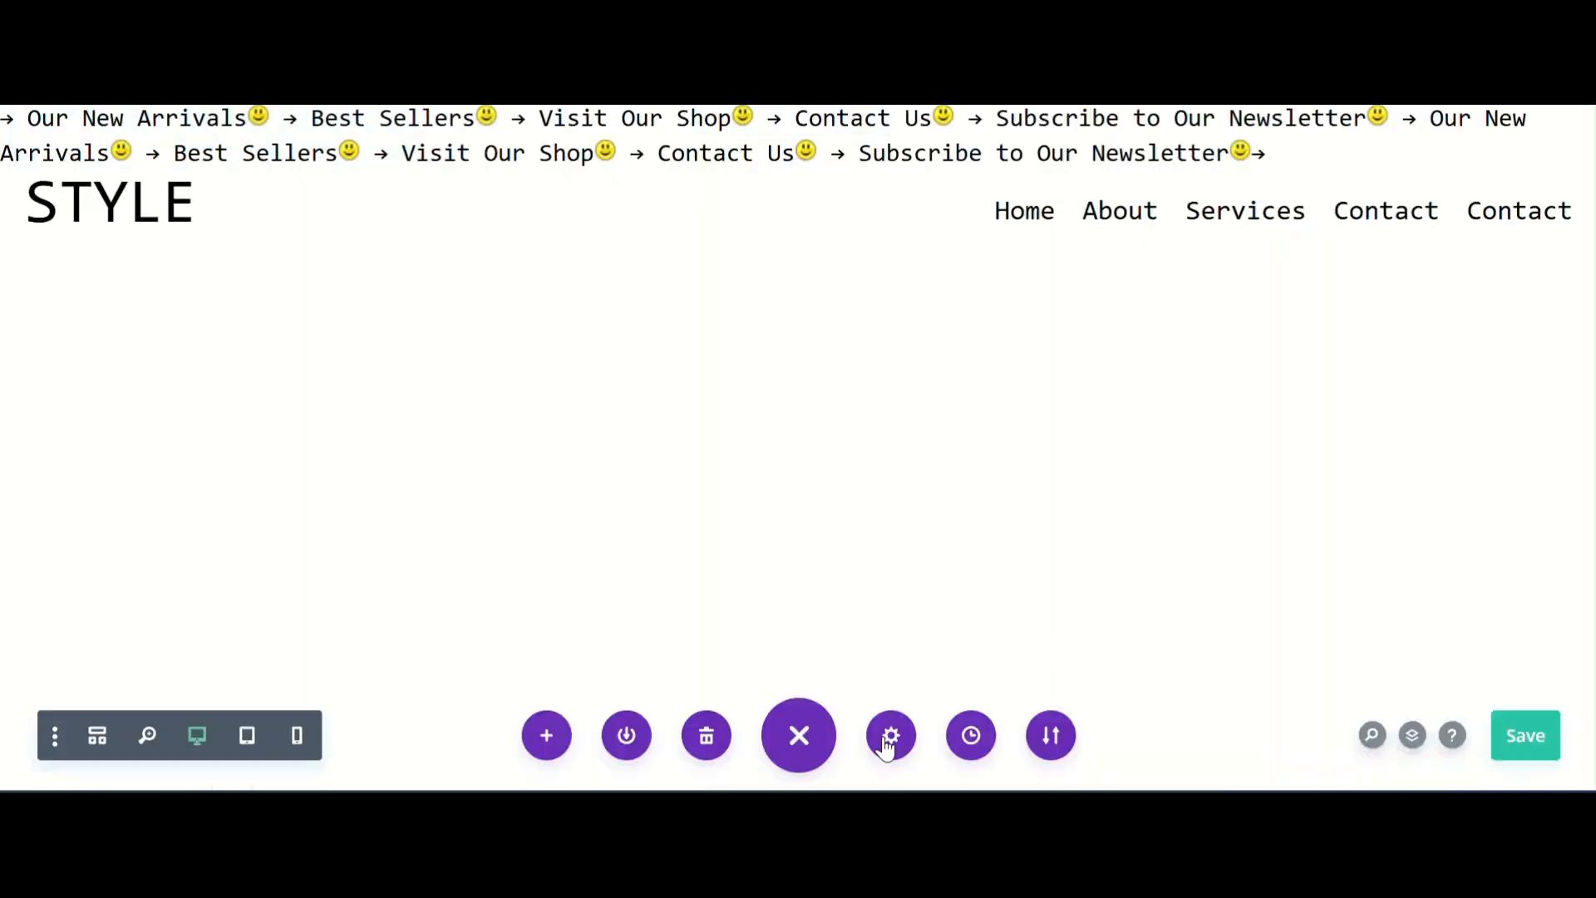
- Paste the copied marquee CSS code into the custom CSS of the header template settings
{"action": "left_click", "coordinate": [890, 742]}
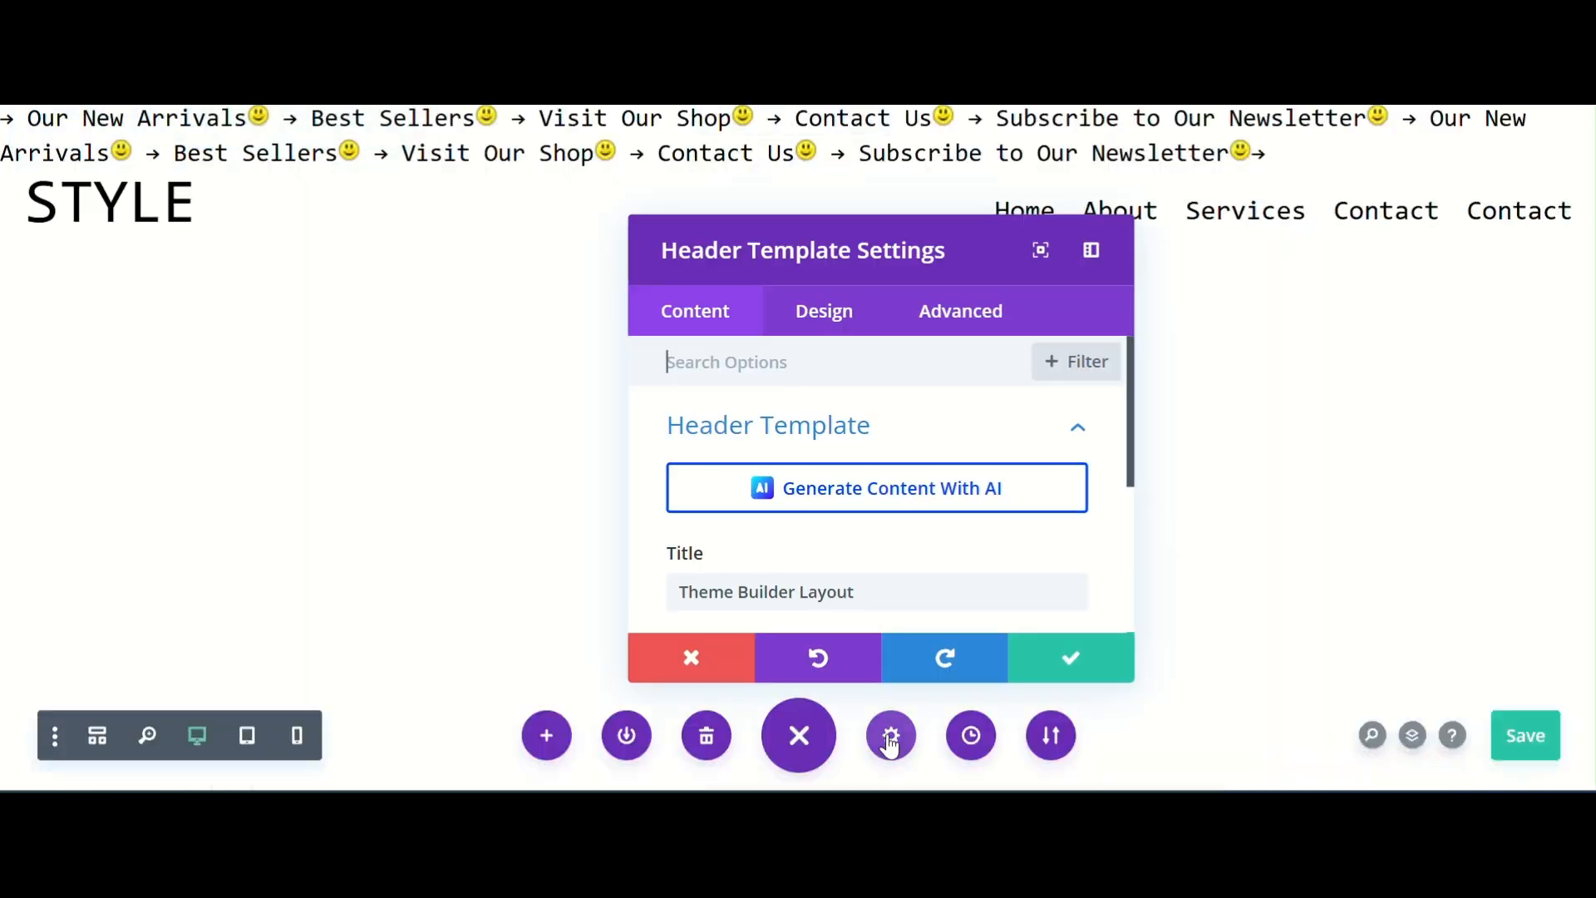
{"action": "left_click", "coordinate": [951, 317]}
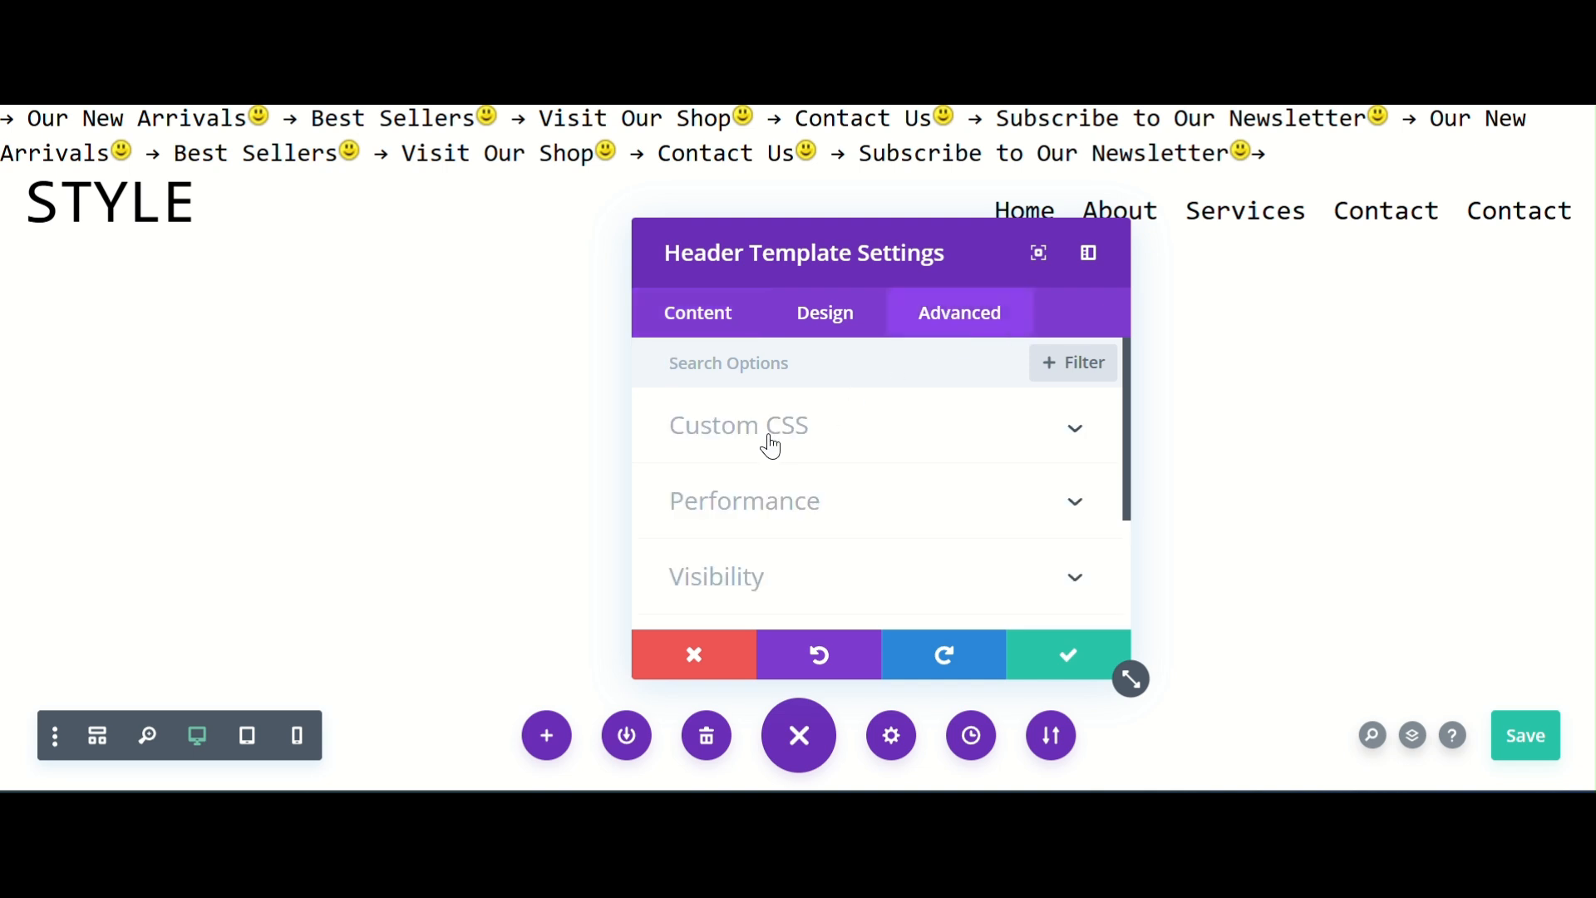
{"action": "left_click", "coordinate": [770, 445]}
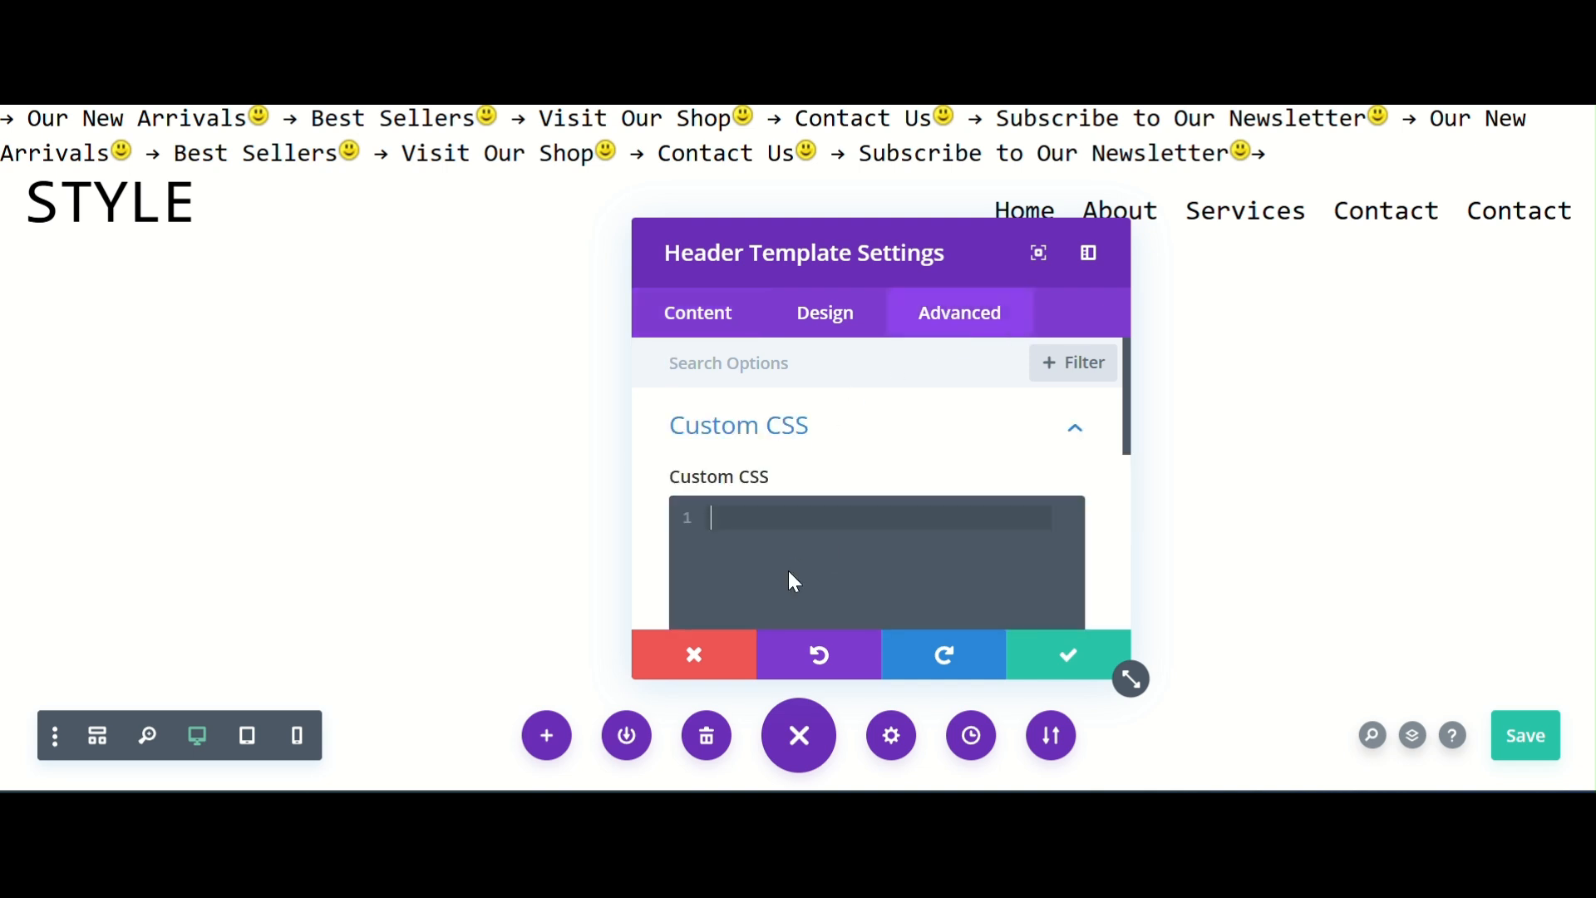
{"action": "key", "text": "ctrl+v"}
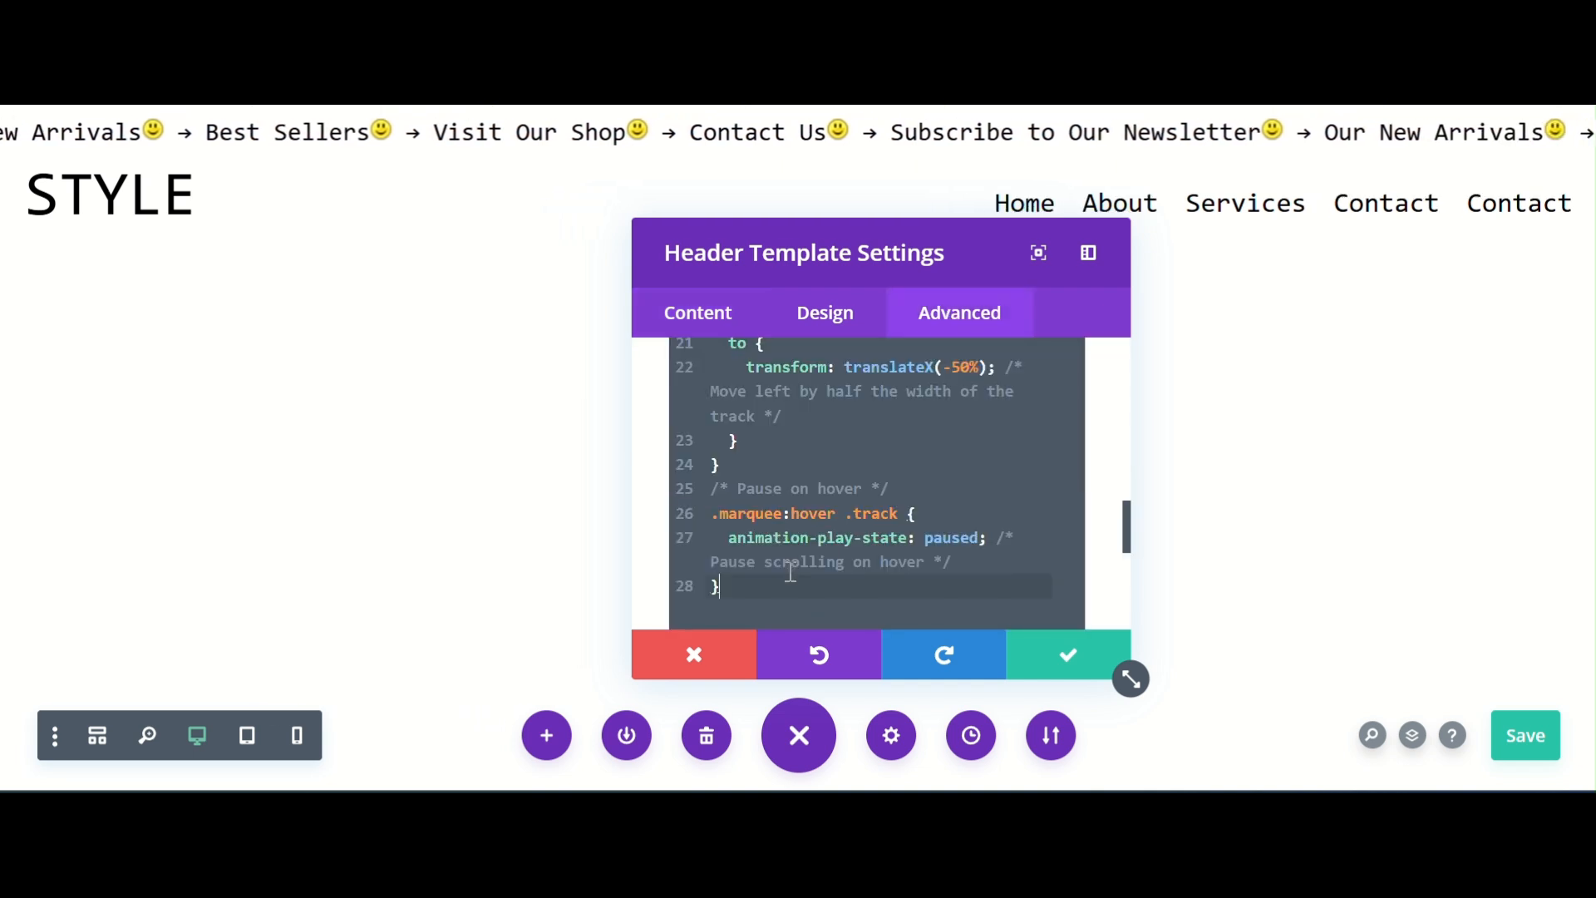
- Try a 10s marquee animation duration in the .track rule, and set it back to 20s
{"action": "scroll", "coordinate": [792, 572], "scroll_direction": "up", "scroll_amount": 6}
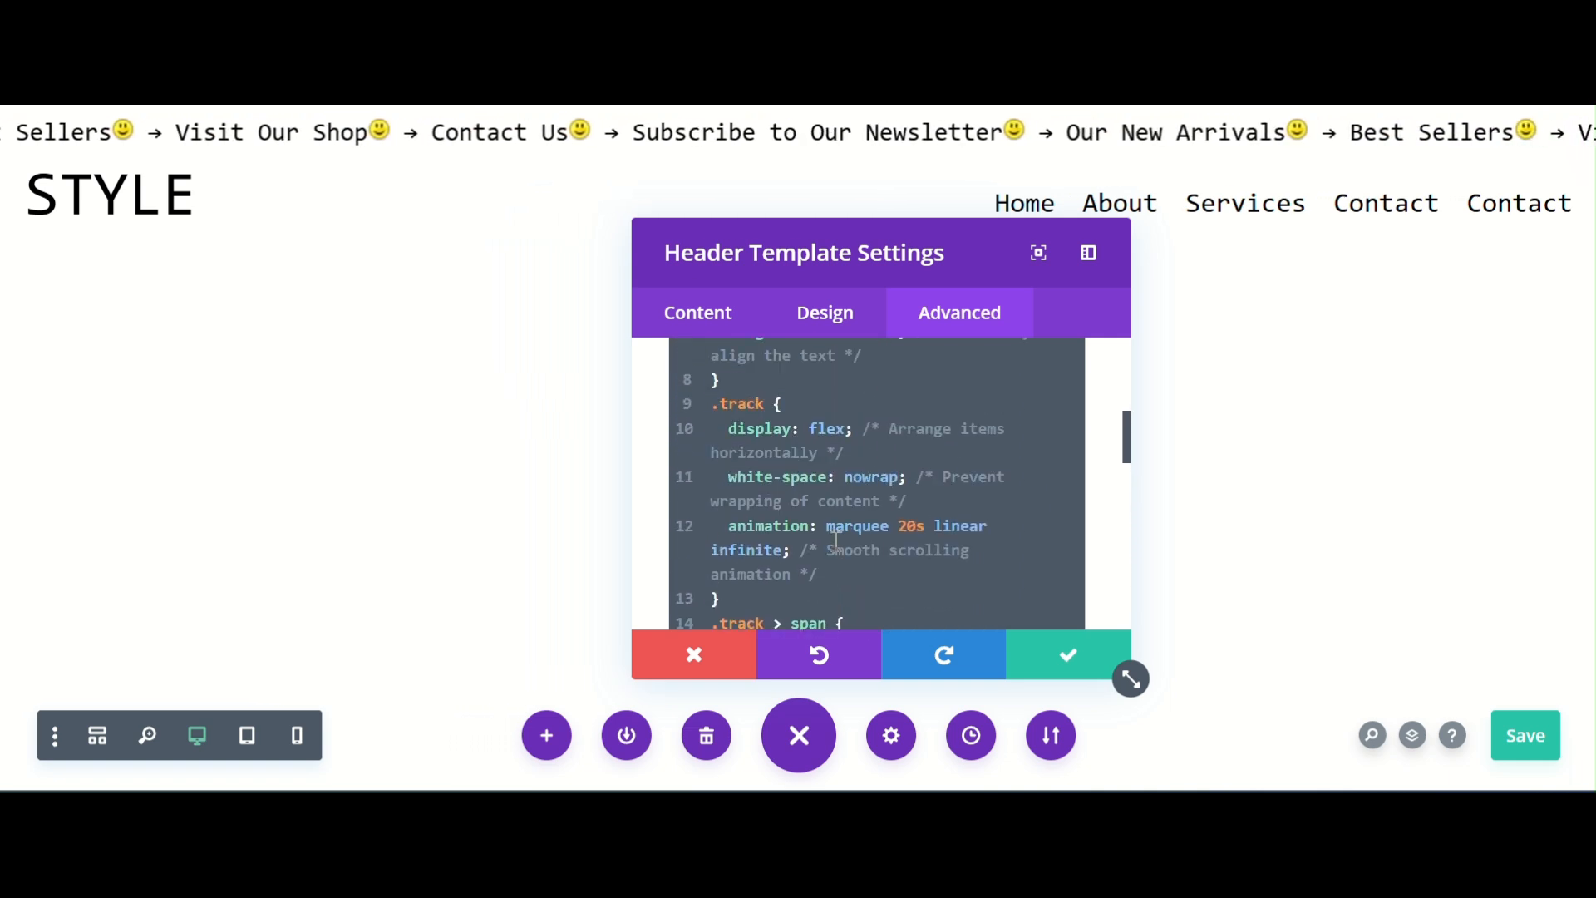
{"action": "left_click", "coordinate": [909, 529]}
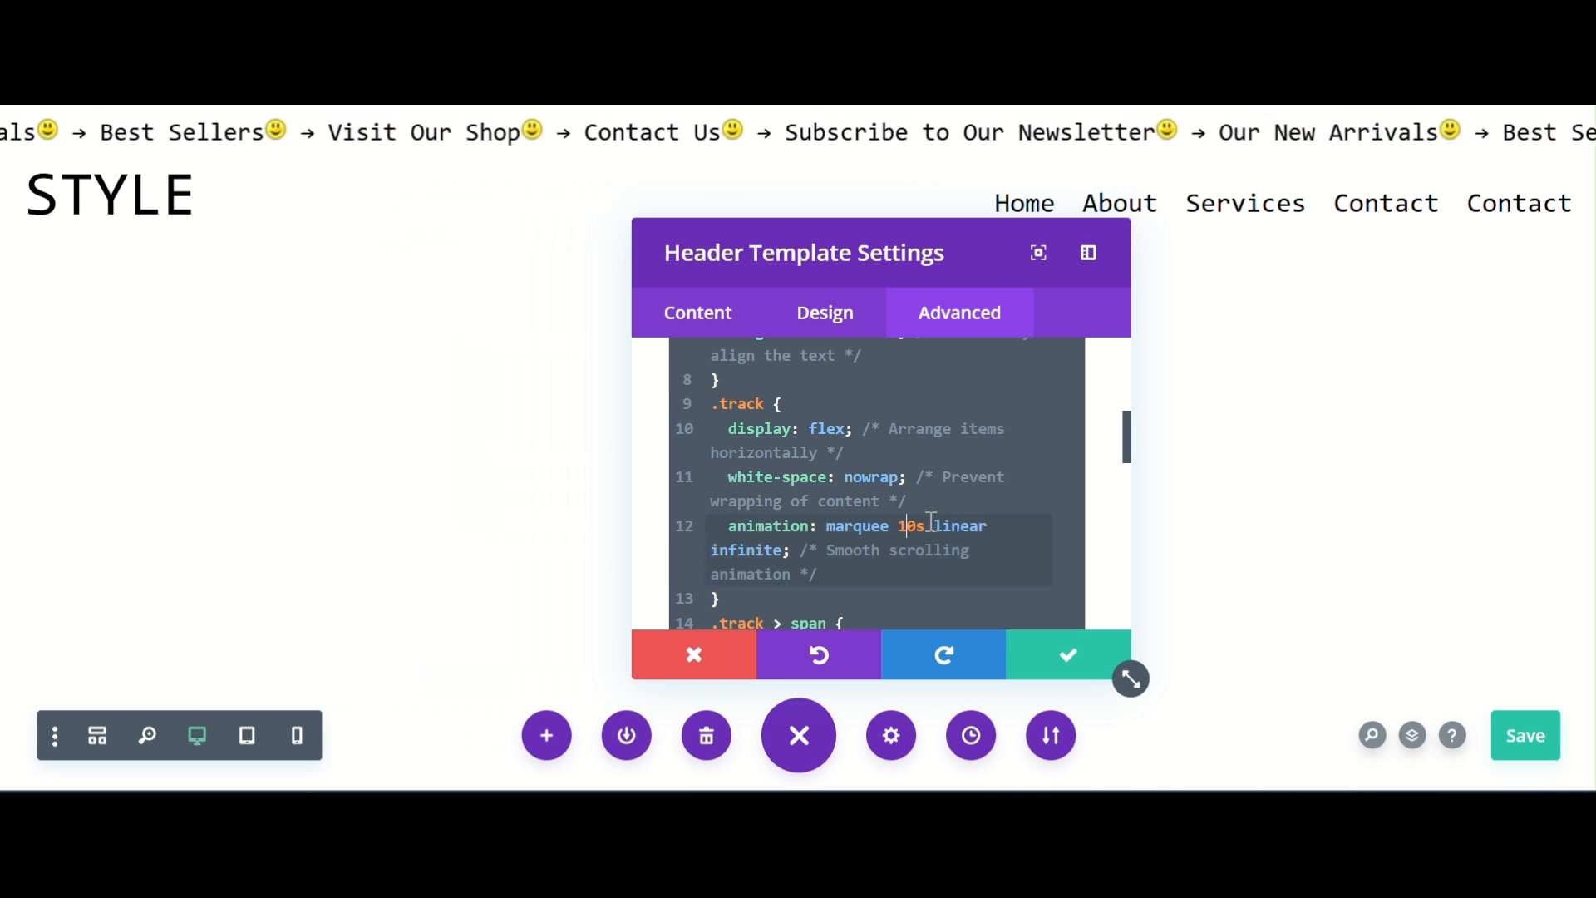
{"action": "key", "text": "BackSpace"}
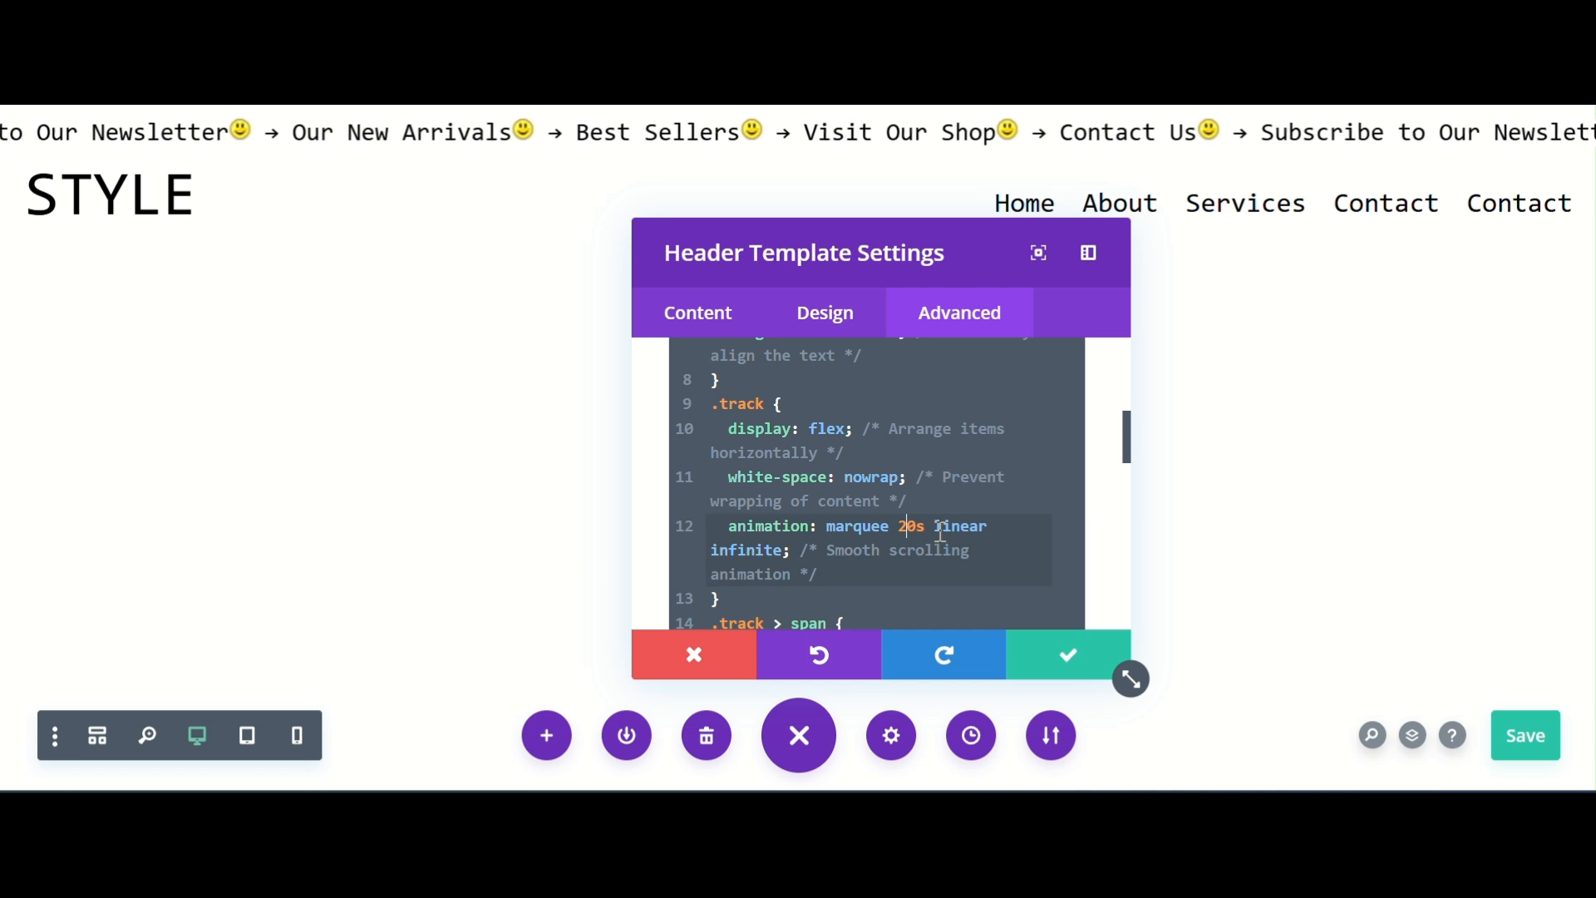
- Try a height of 60px in the .marquee rule, settle on 50px, and save the header template settings
{"action": "scroll", "coordinate": [970, 572], "scroll_direction": "up", "scroll_amount": 5}
{"action": "scroll", "coordinate": [970, 572], "scroll_direction": "down", "scroll_amount": 2}
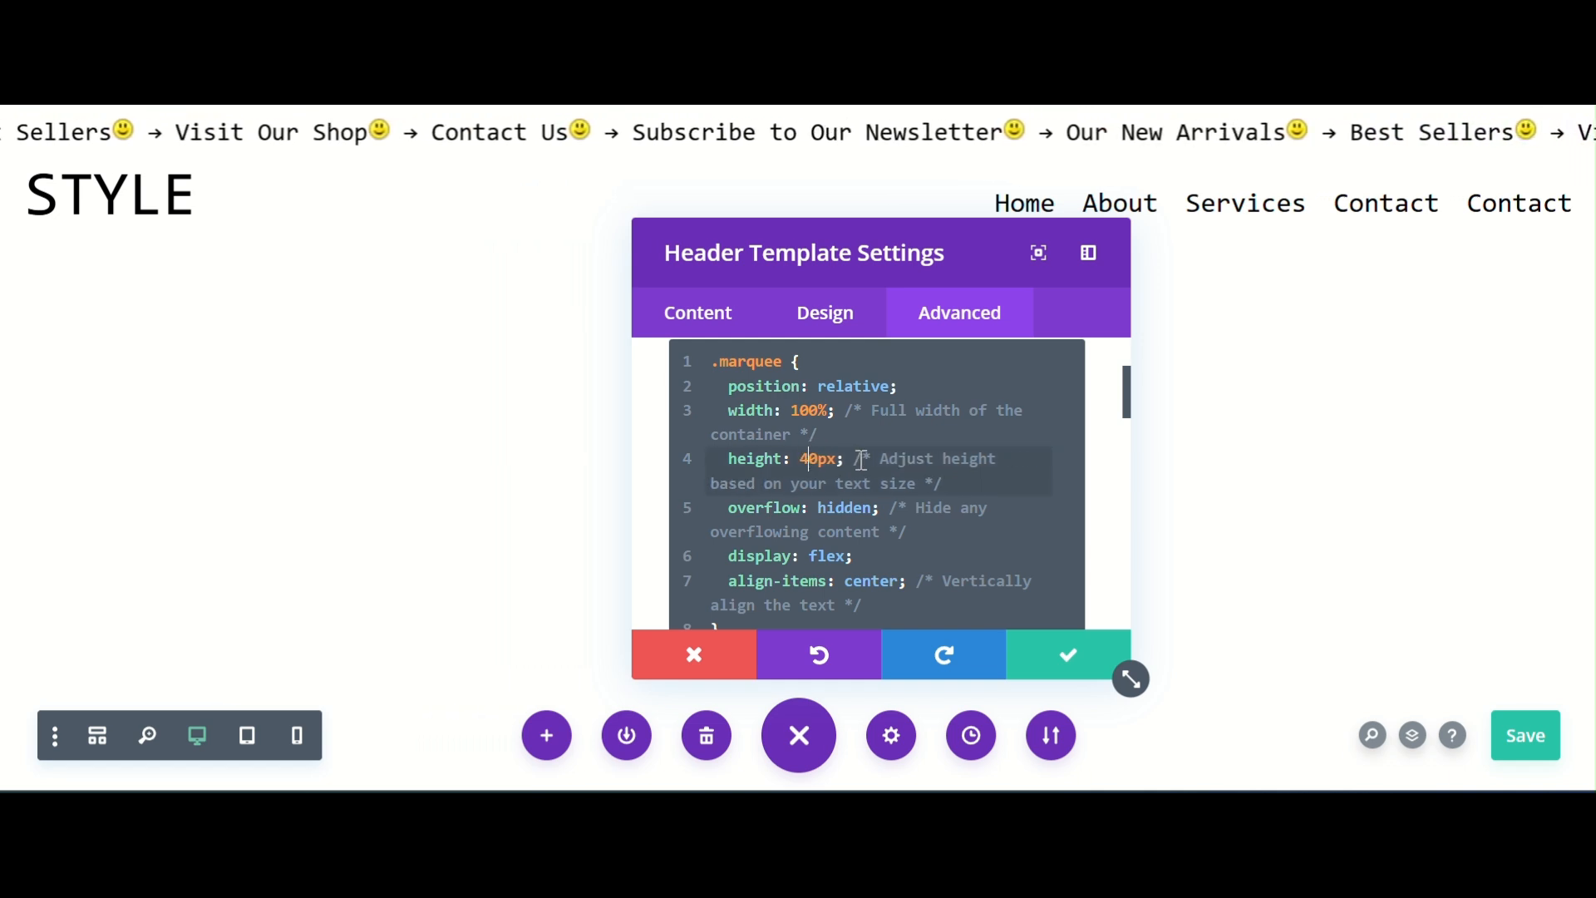
{"action": "key", "text": "BackSpace"}
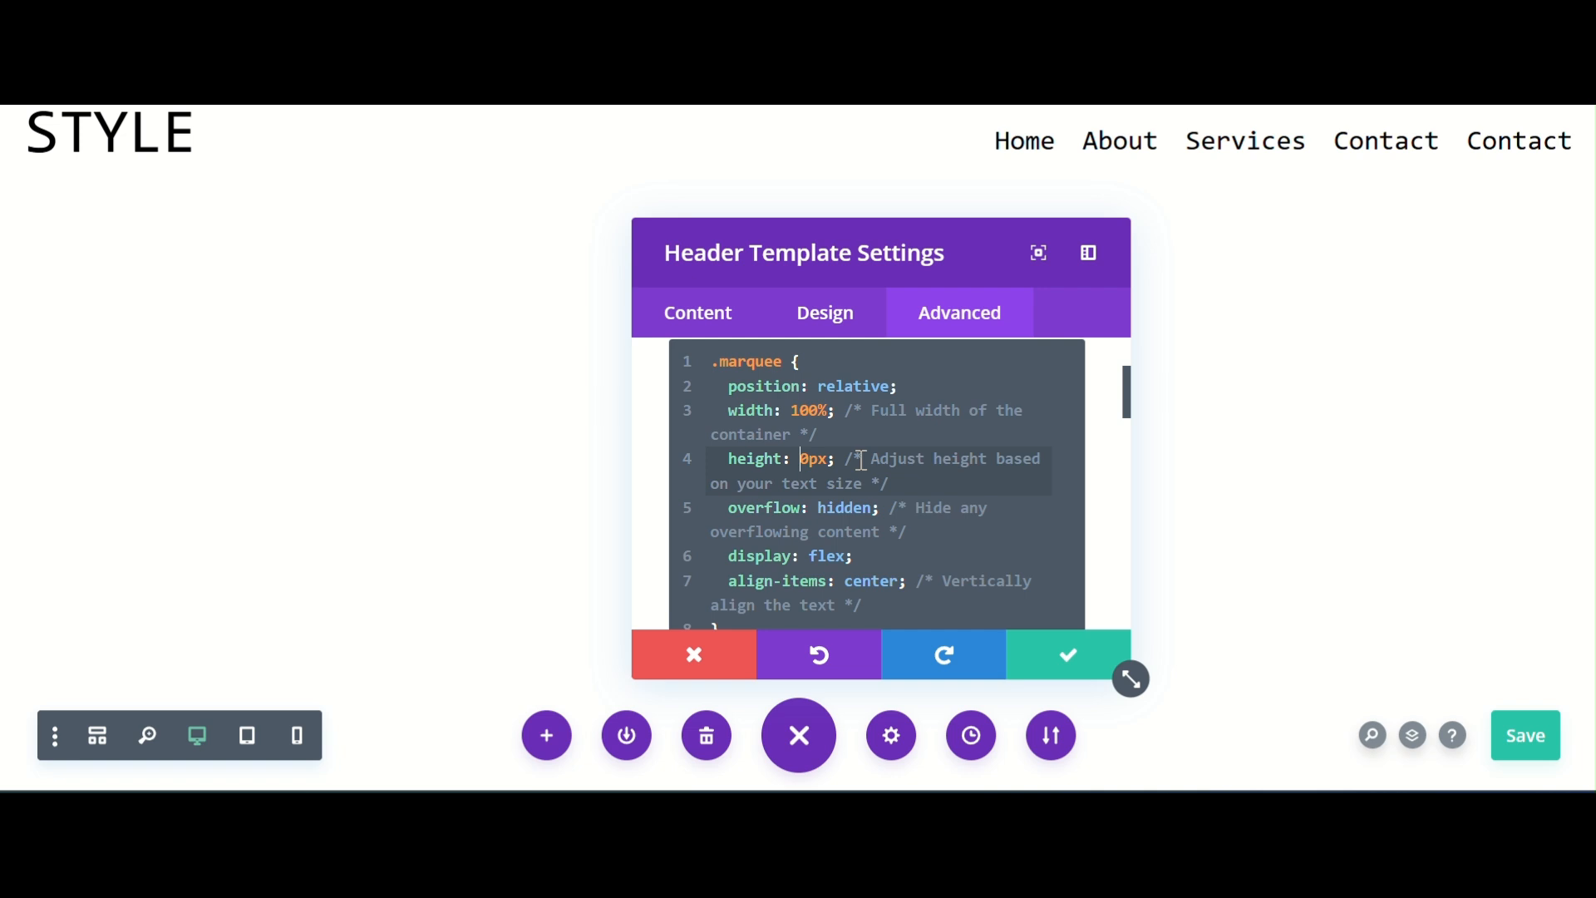
{"action": "type", "text": "6"}
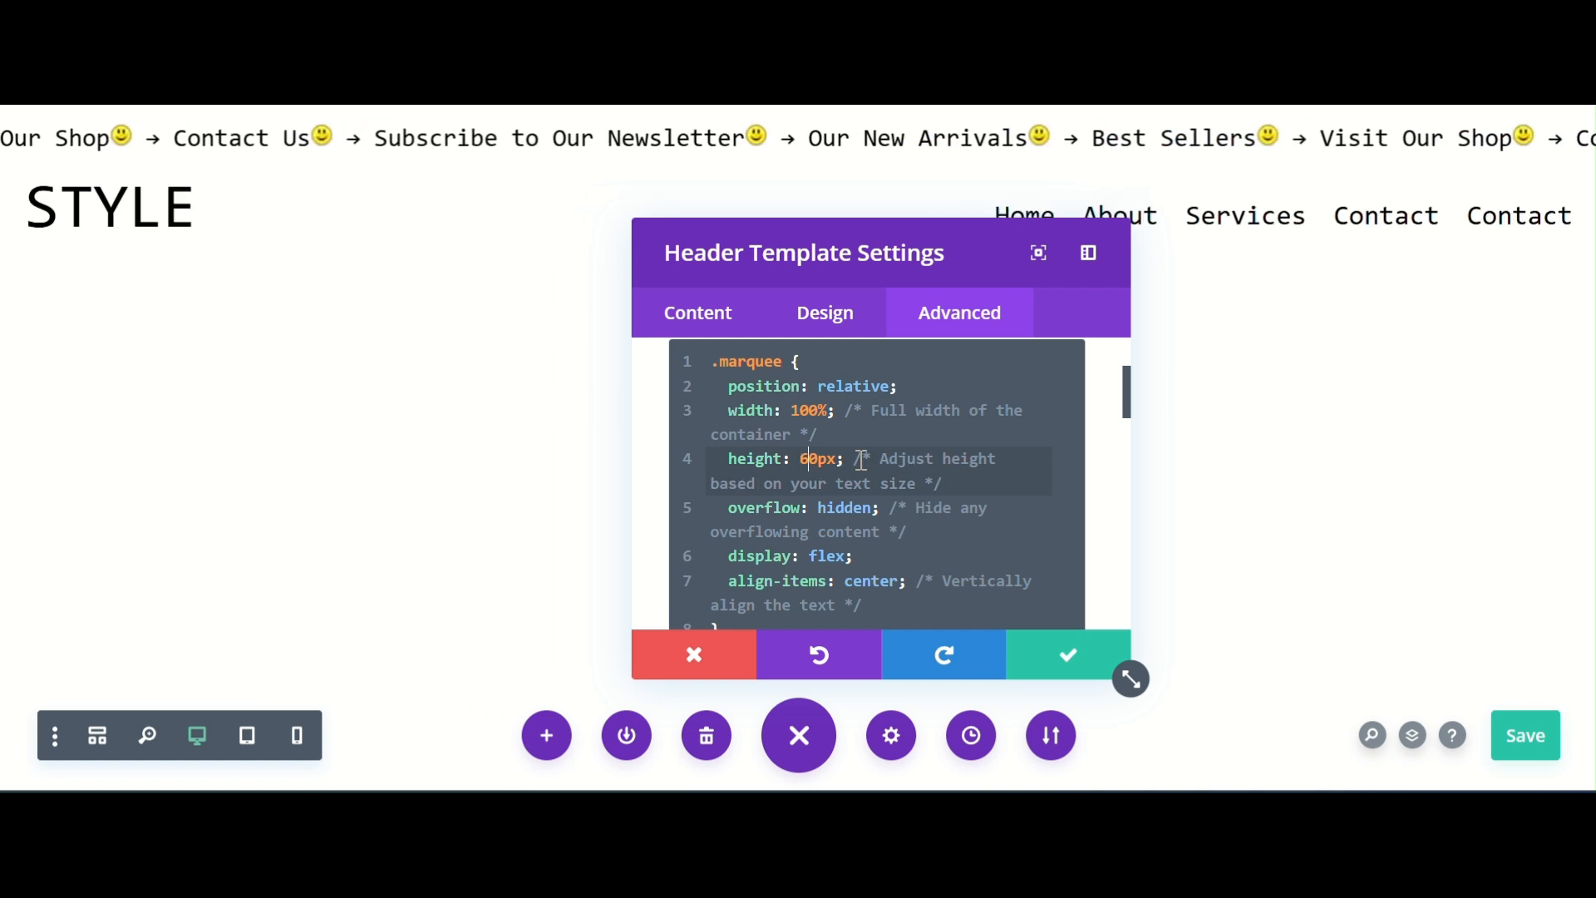
{"action": "key", "text": "BackSpace"}
{"action": "type", "text": "5"}
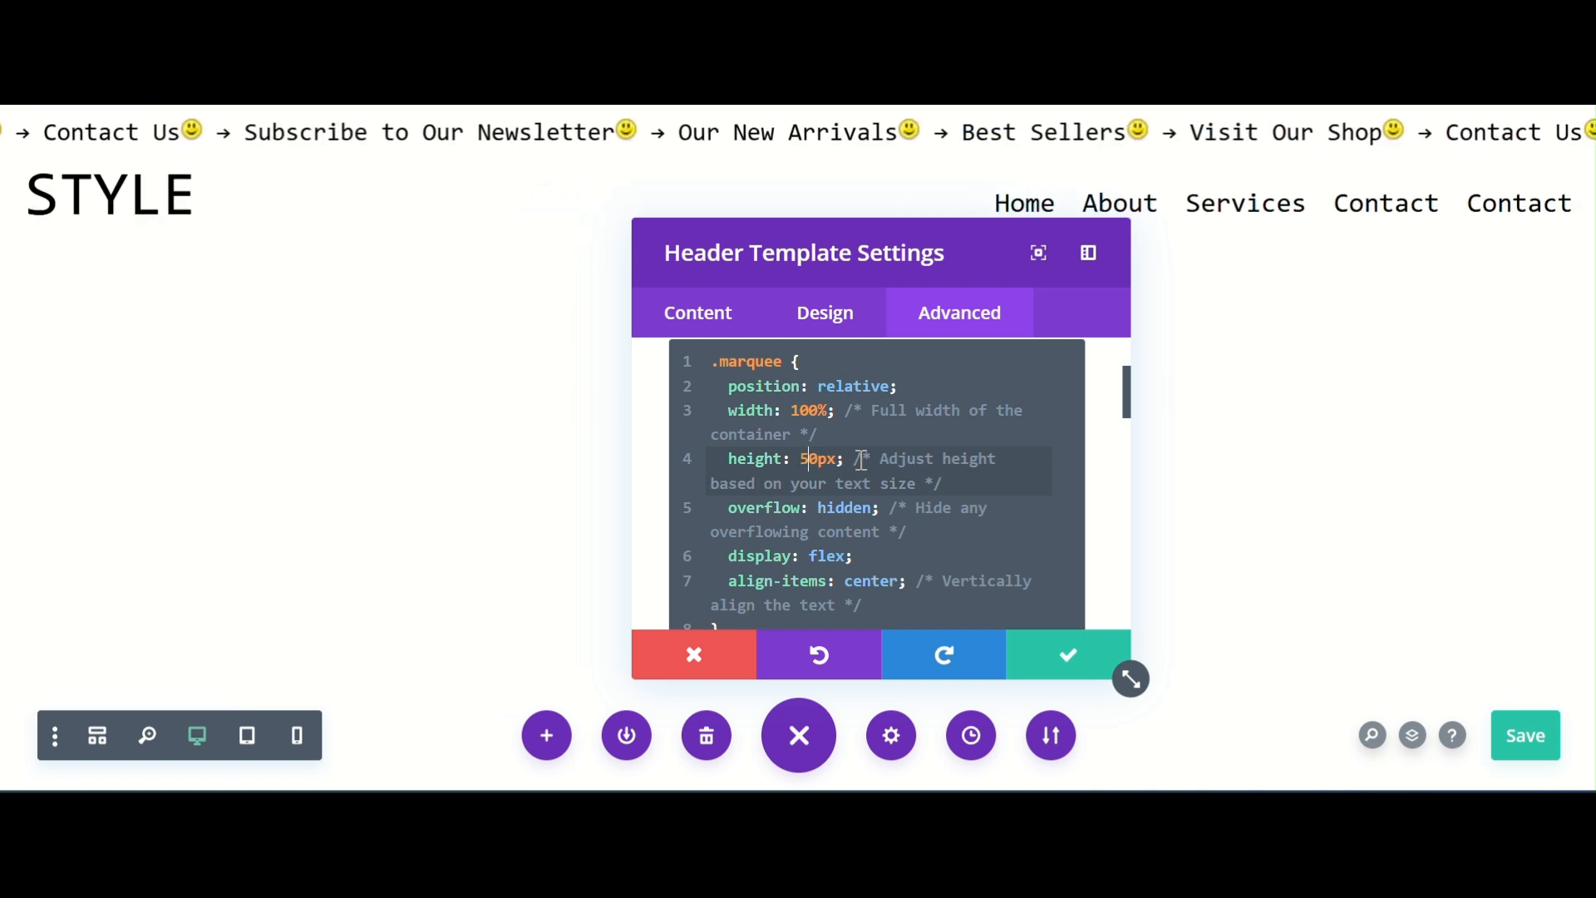
{"action": "left_click", "coordinate": [1052, 659]}
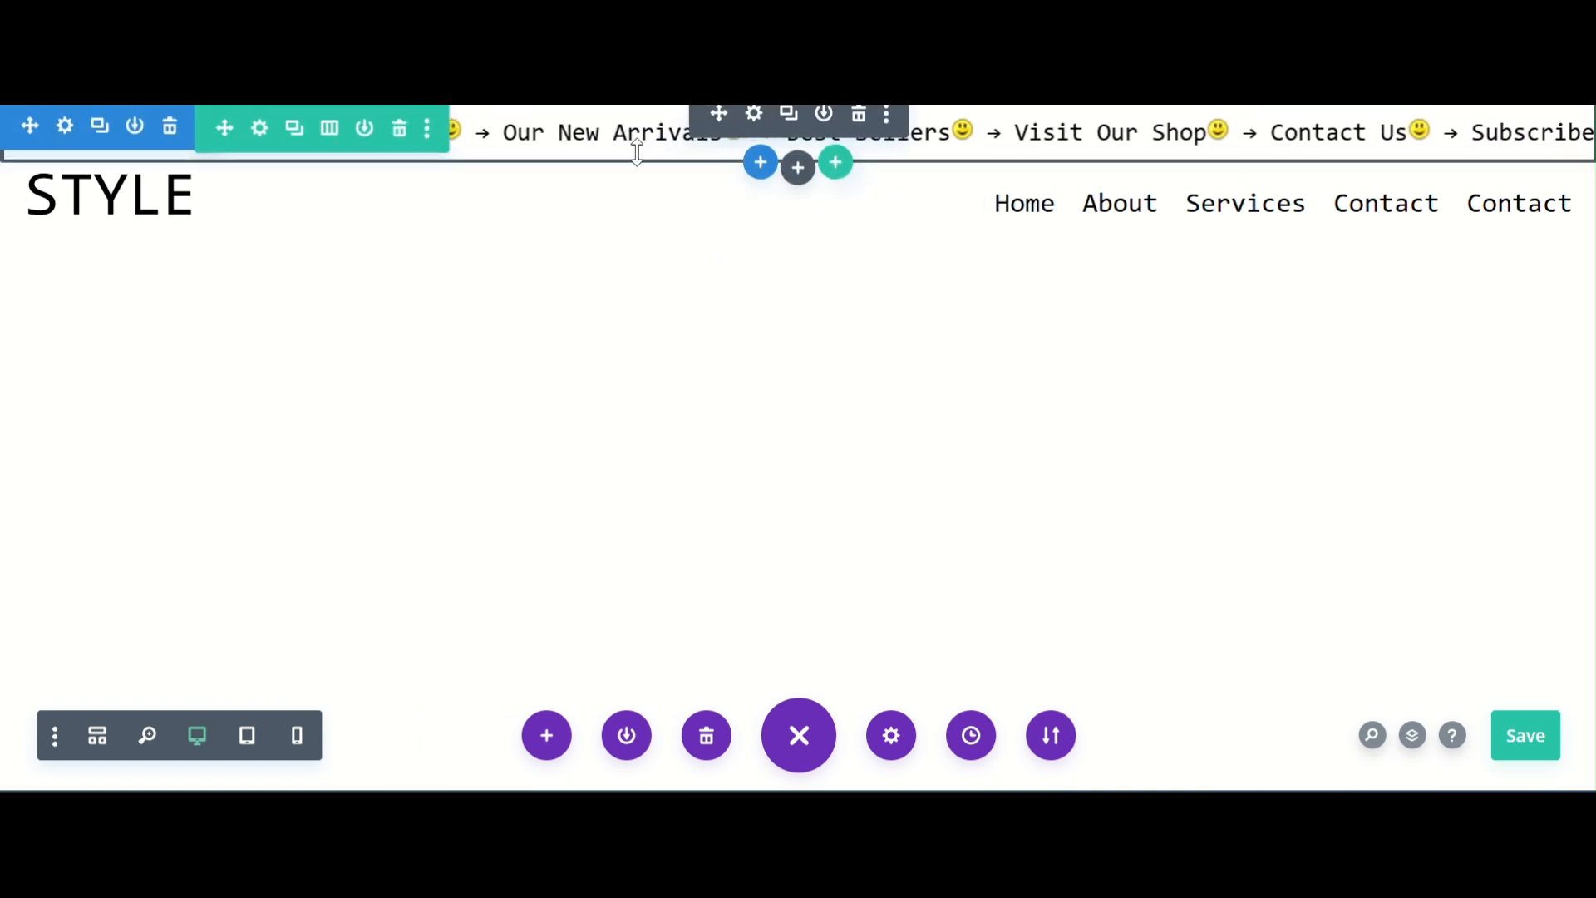
- Give the marquee text module a yellow background color (#edf000)
{"action": "left_click", "coordinate": [810, 189]}
{"action": "scroll", "coordinate": [840, 416], "scroll_direction": "down", "scroll_amount": 10}
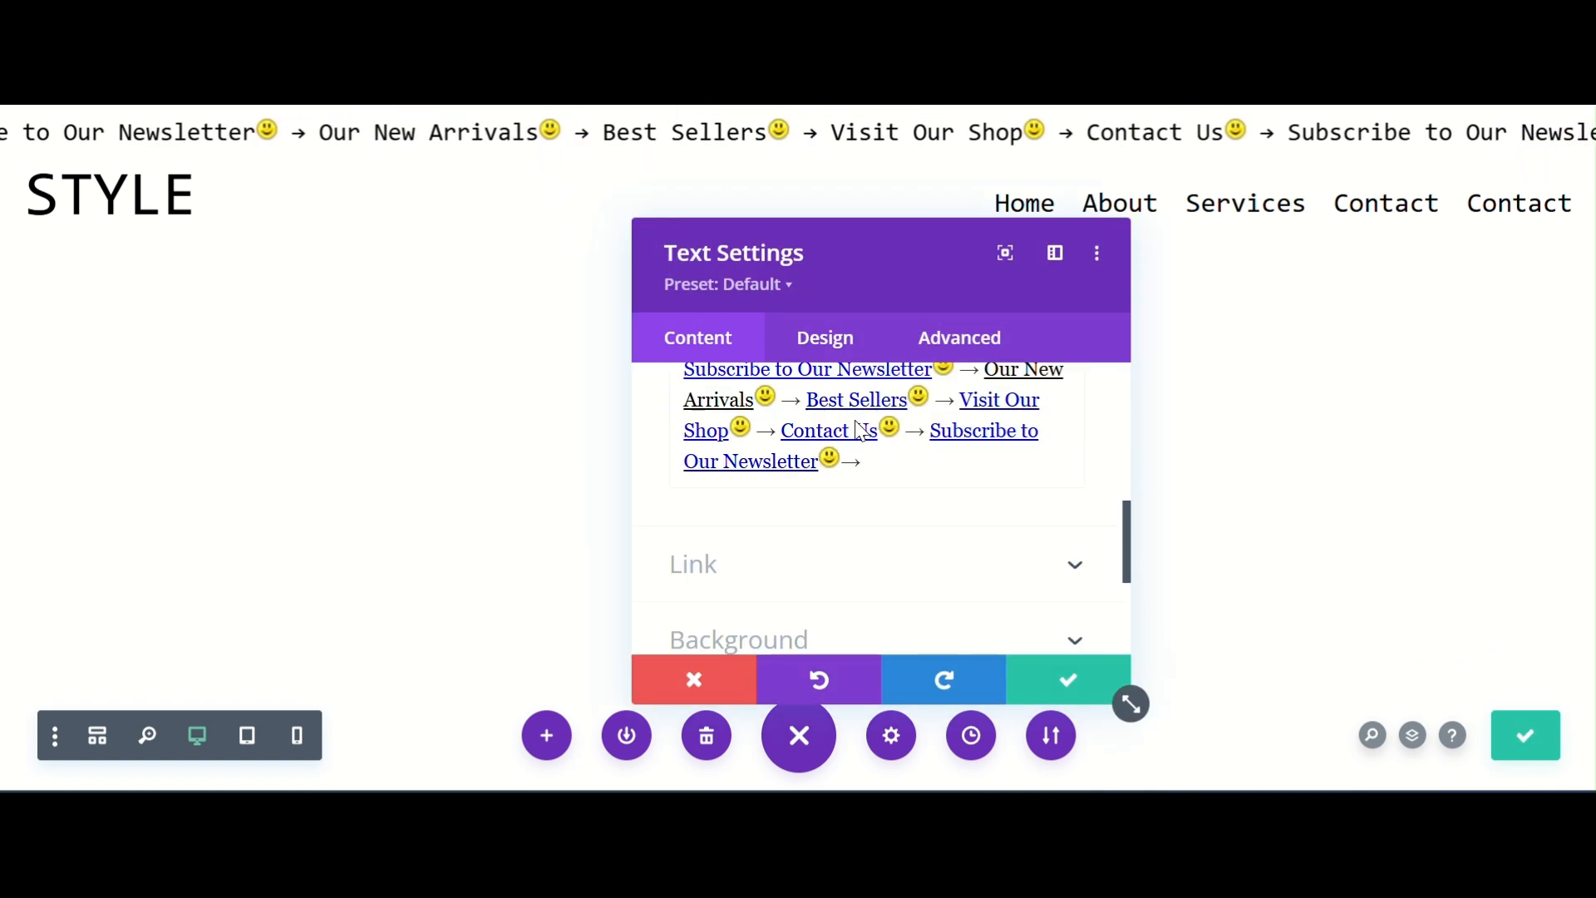
{"action": "left_click", "coordinate": [800, 445]}
{"action": "scroll", "coordinate": [948, 472], "scroll_direction": "down", "scroll_amount": 5}
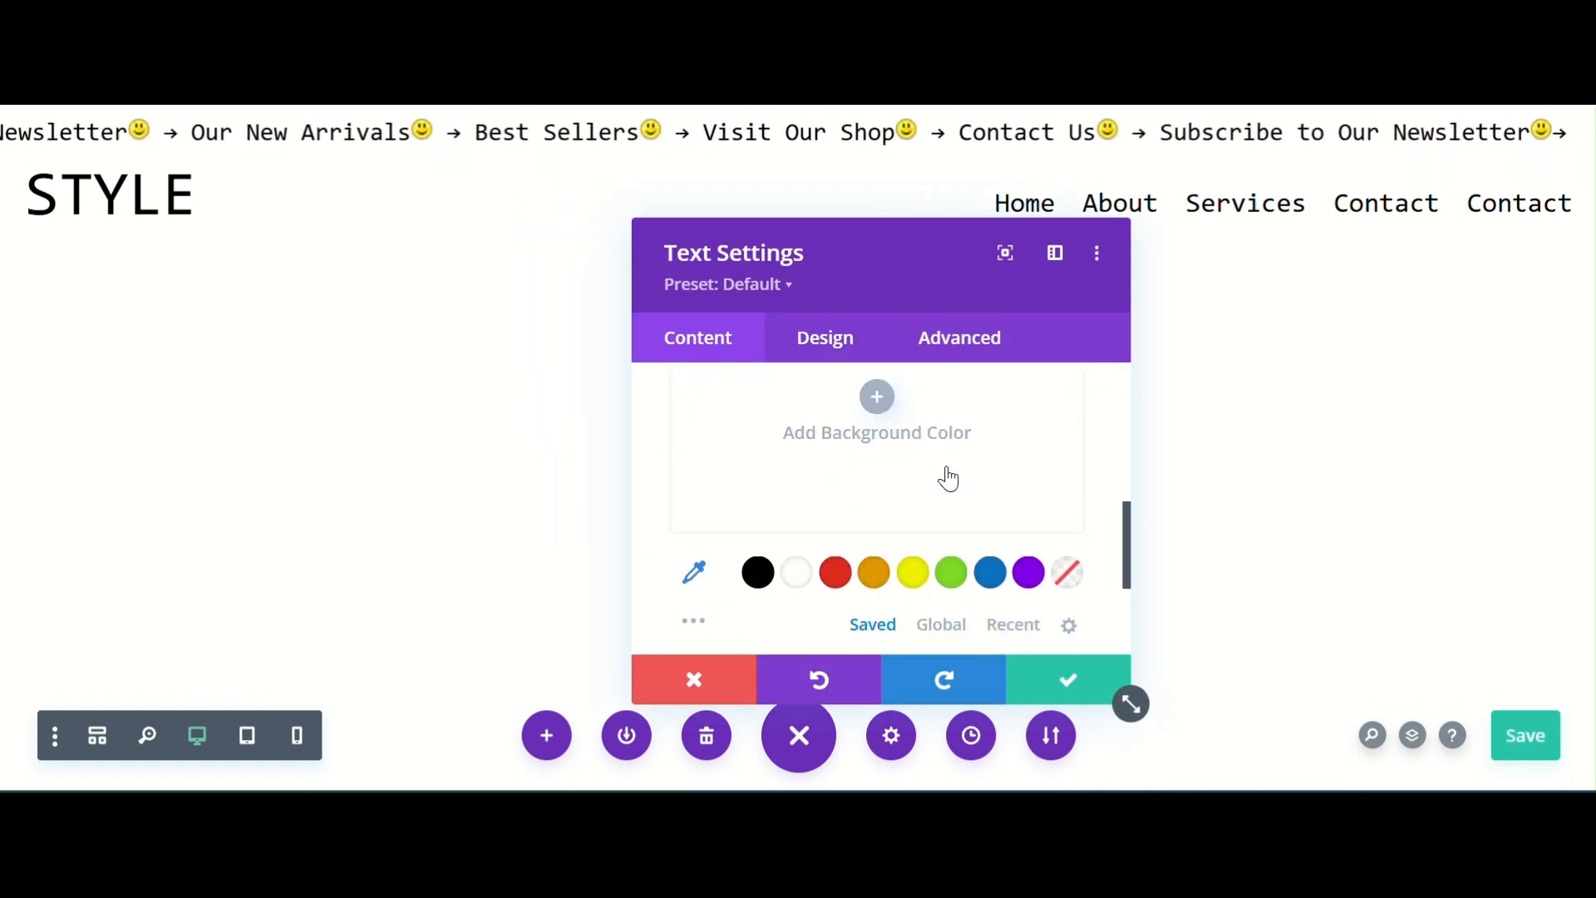
{"action": "left_click", "coordinate": [912, 447]}
{"action": "scroll", "coordinate": [1061, 504], "scroll_direction": "up", "scroll_amount": 1}
{"action": "left_click", "coordinate": [917, 451]}
{"action": "scroll", "coordinate": [1056, 464], "scroll_direction": "up", "scroll_amount": 2}
{"action": "scroll", "coordinate": [1059, 464], "scroll_direction": "up", "scroll_amount": 1}
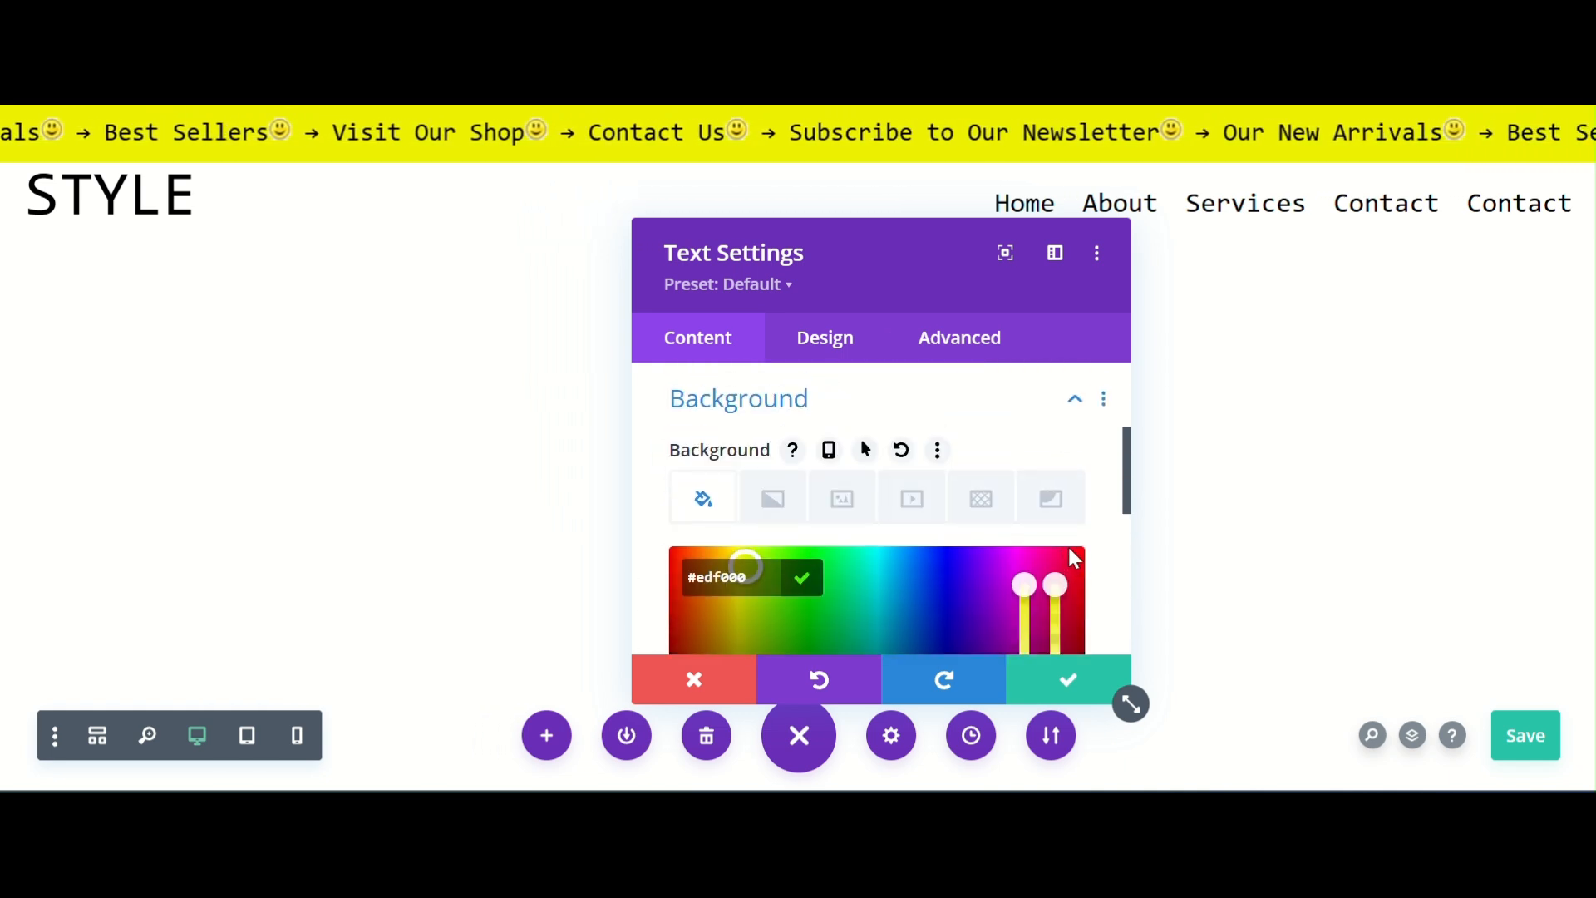
- Lower the yellow background's opacity to 0.12, giving rgba(237,240,0,0.12), and save the text module settings
{"action": "scroll", "coordinate": [1069, 547], "scroll_direction": "down", "scroll_amount": 2}
{"action": "left_click_drag", "start_coordinate": [1060, 507], "coordinate": [1053, 603]}
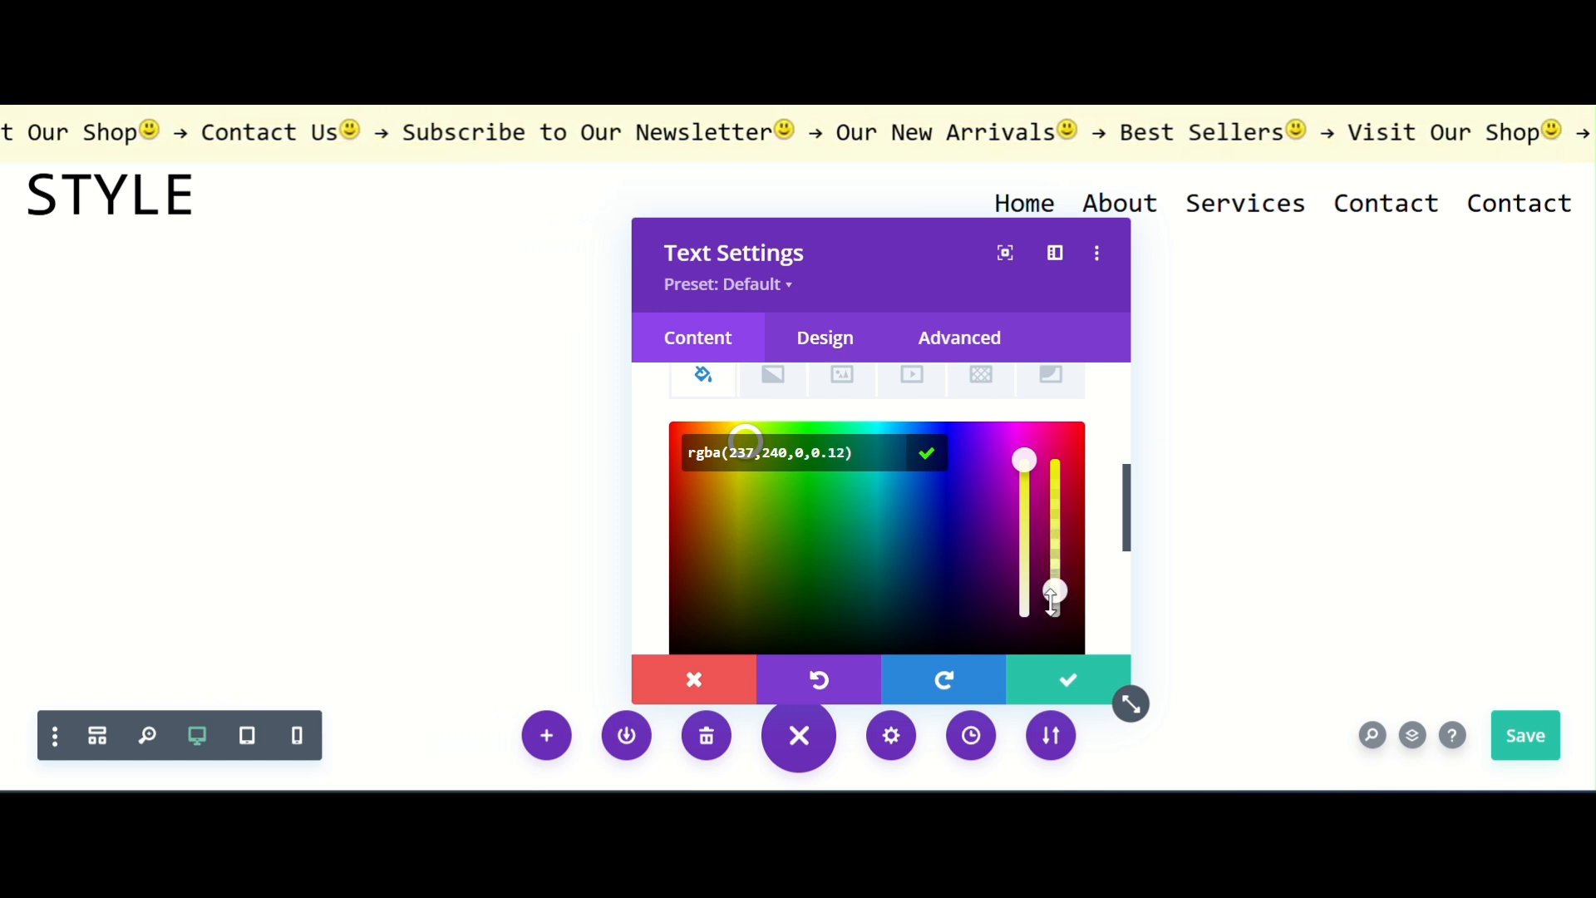
{"action": "left_click", "coordinate": [1072, 680]}
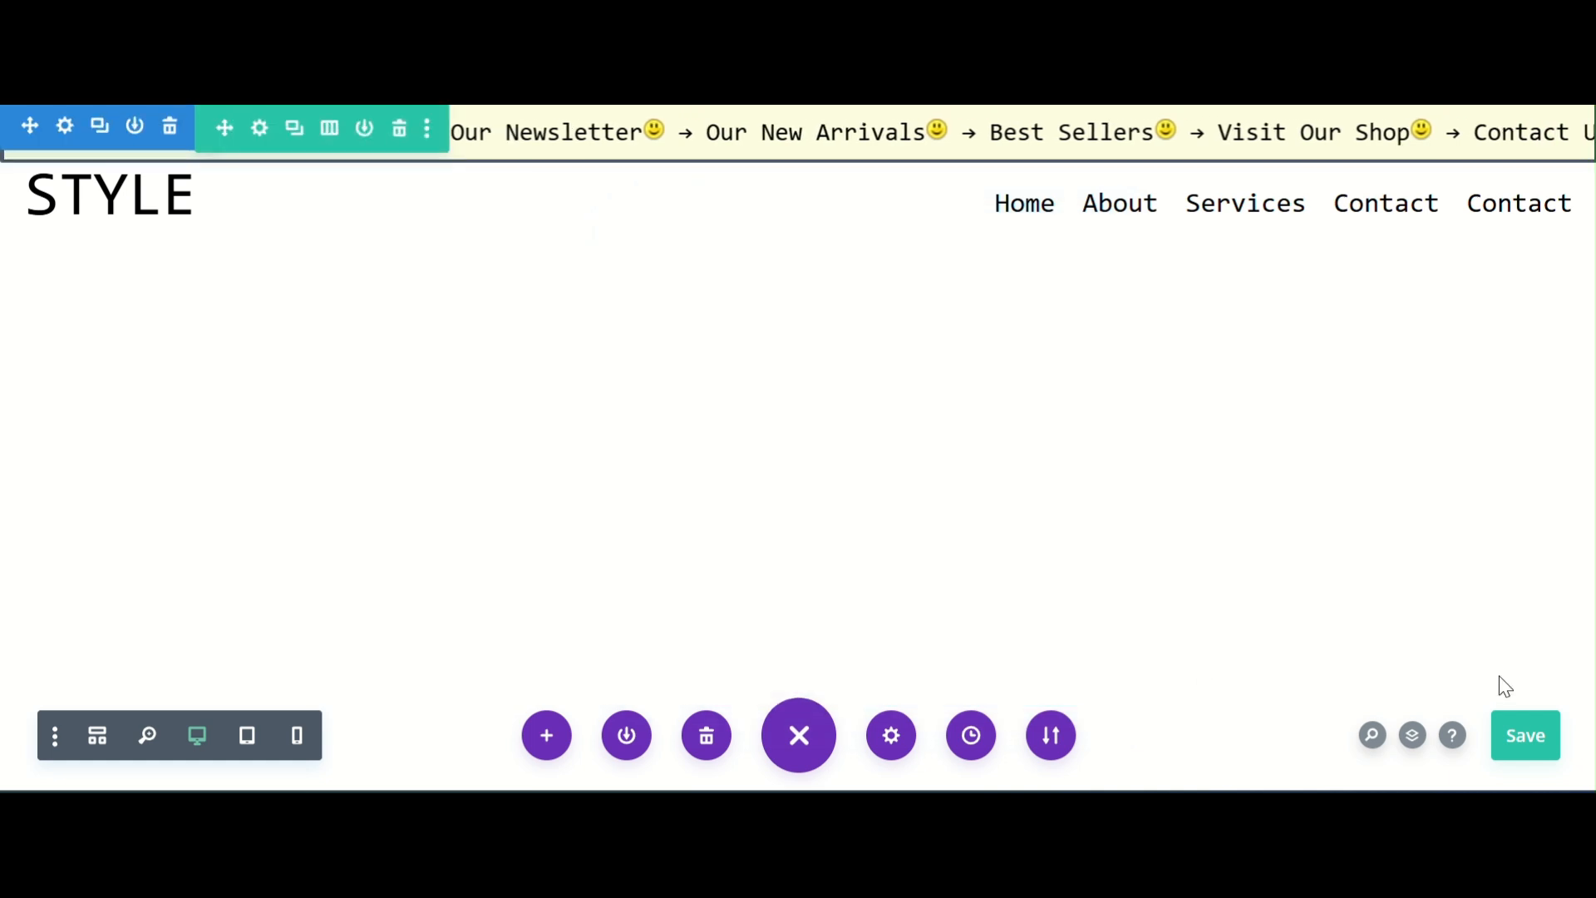
- Save the header layout and reload the live page to check the scrolling marquee
{"action": "left_click", "coordinate": [1524, 738]}
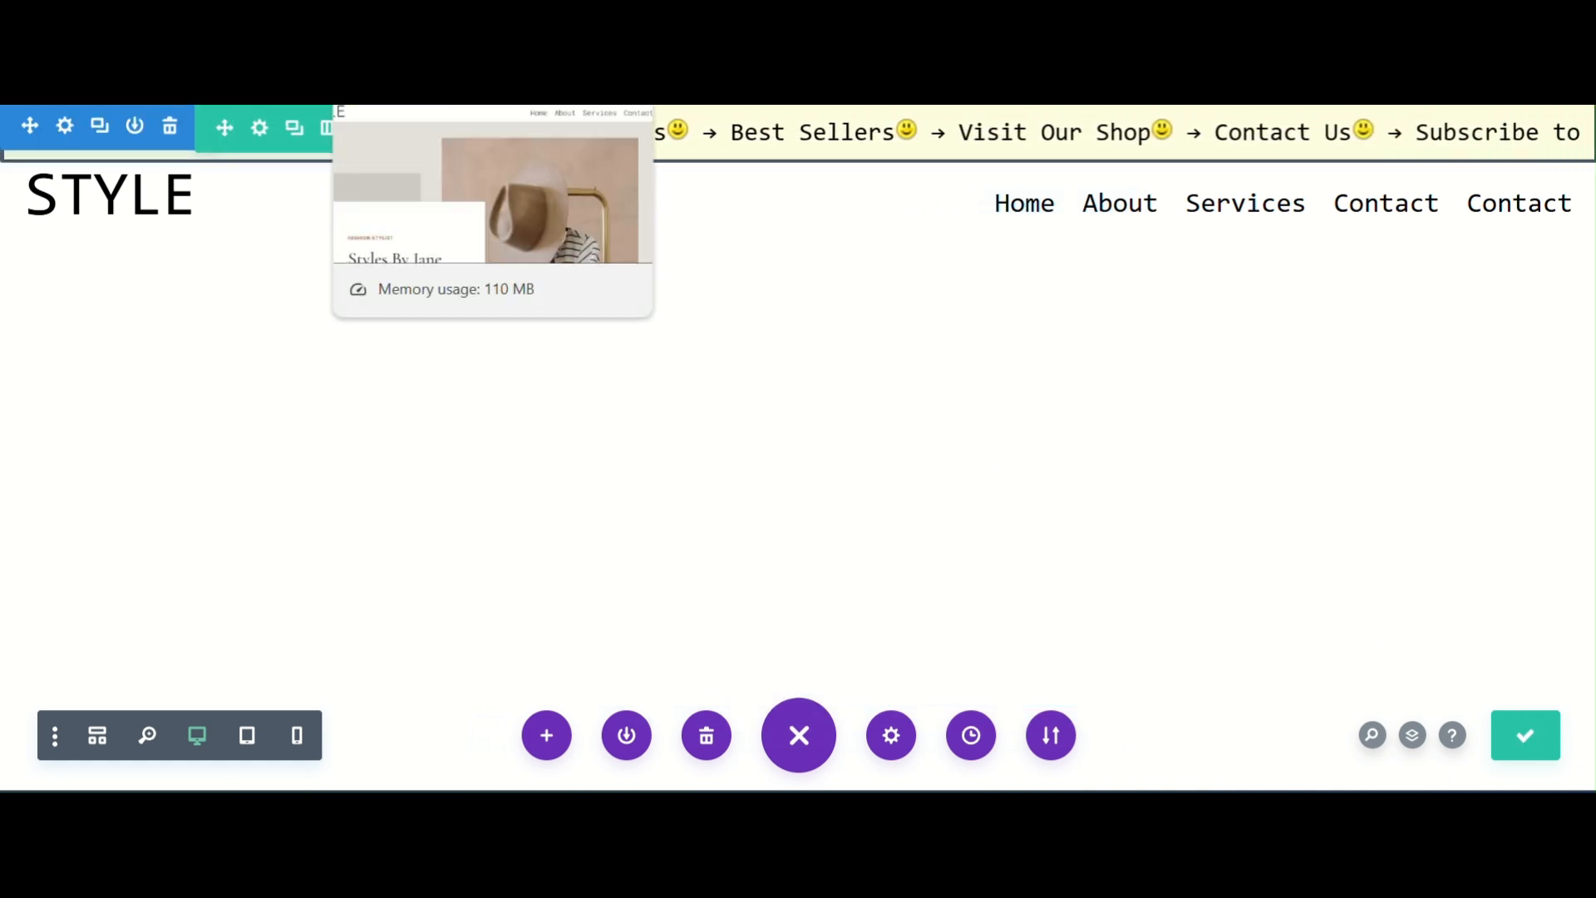
{"action": "left_click", "coordinate": [432, 92]}
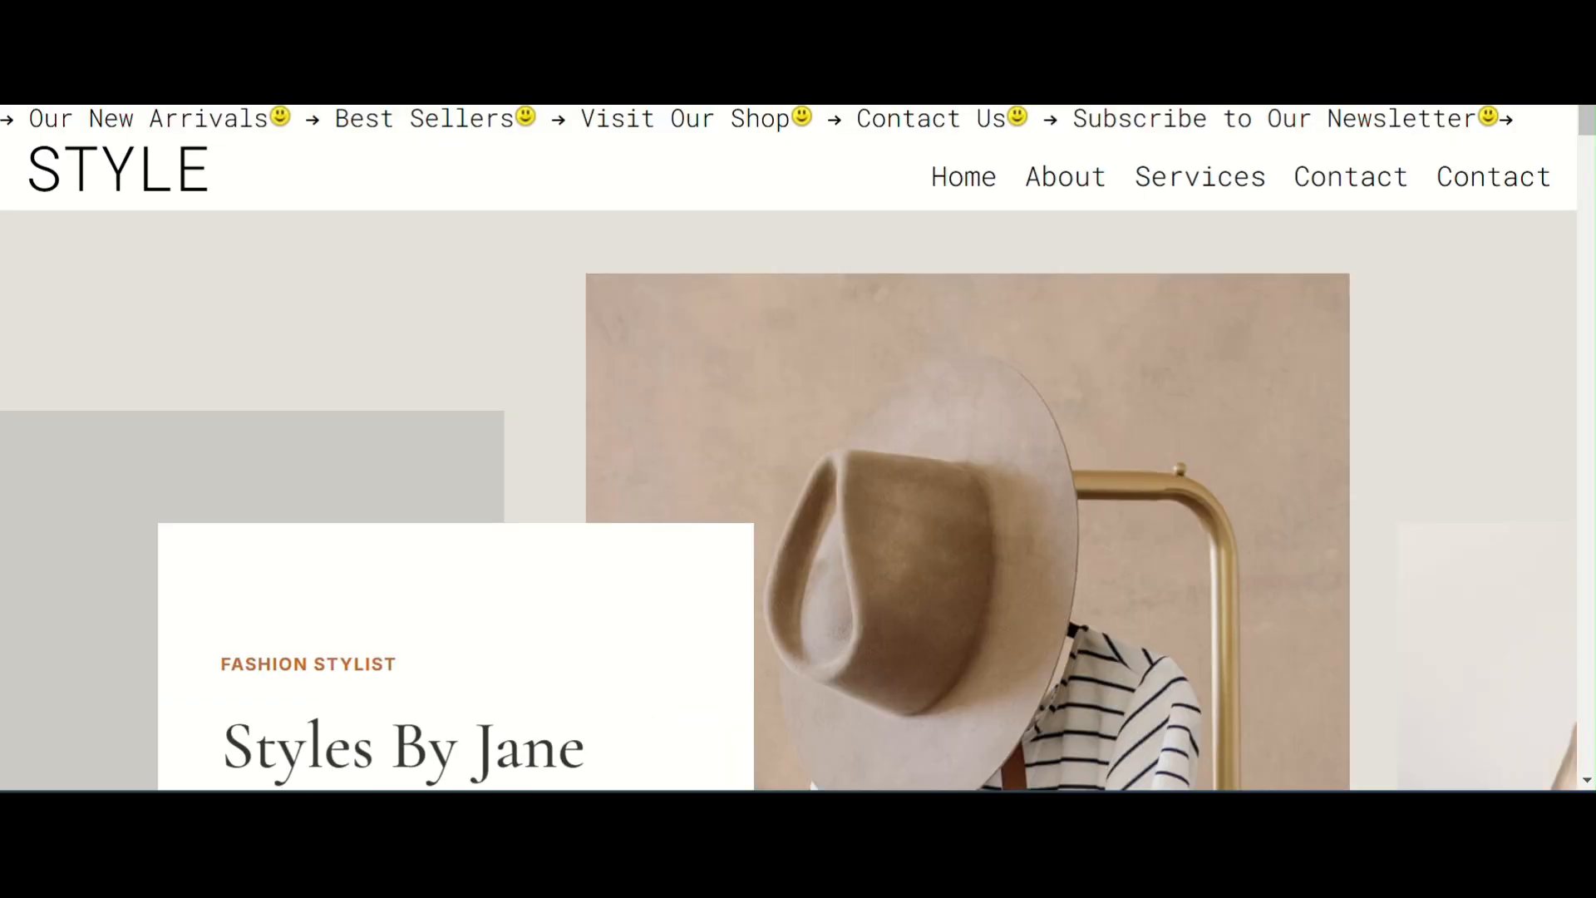
{"action": "key", "text": "F5"}
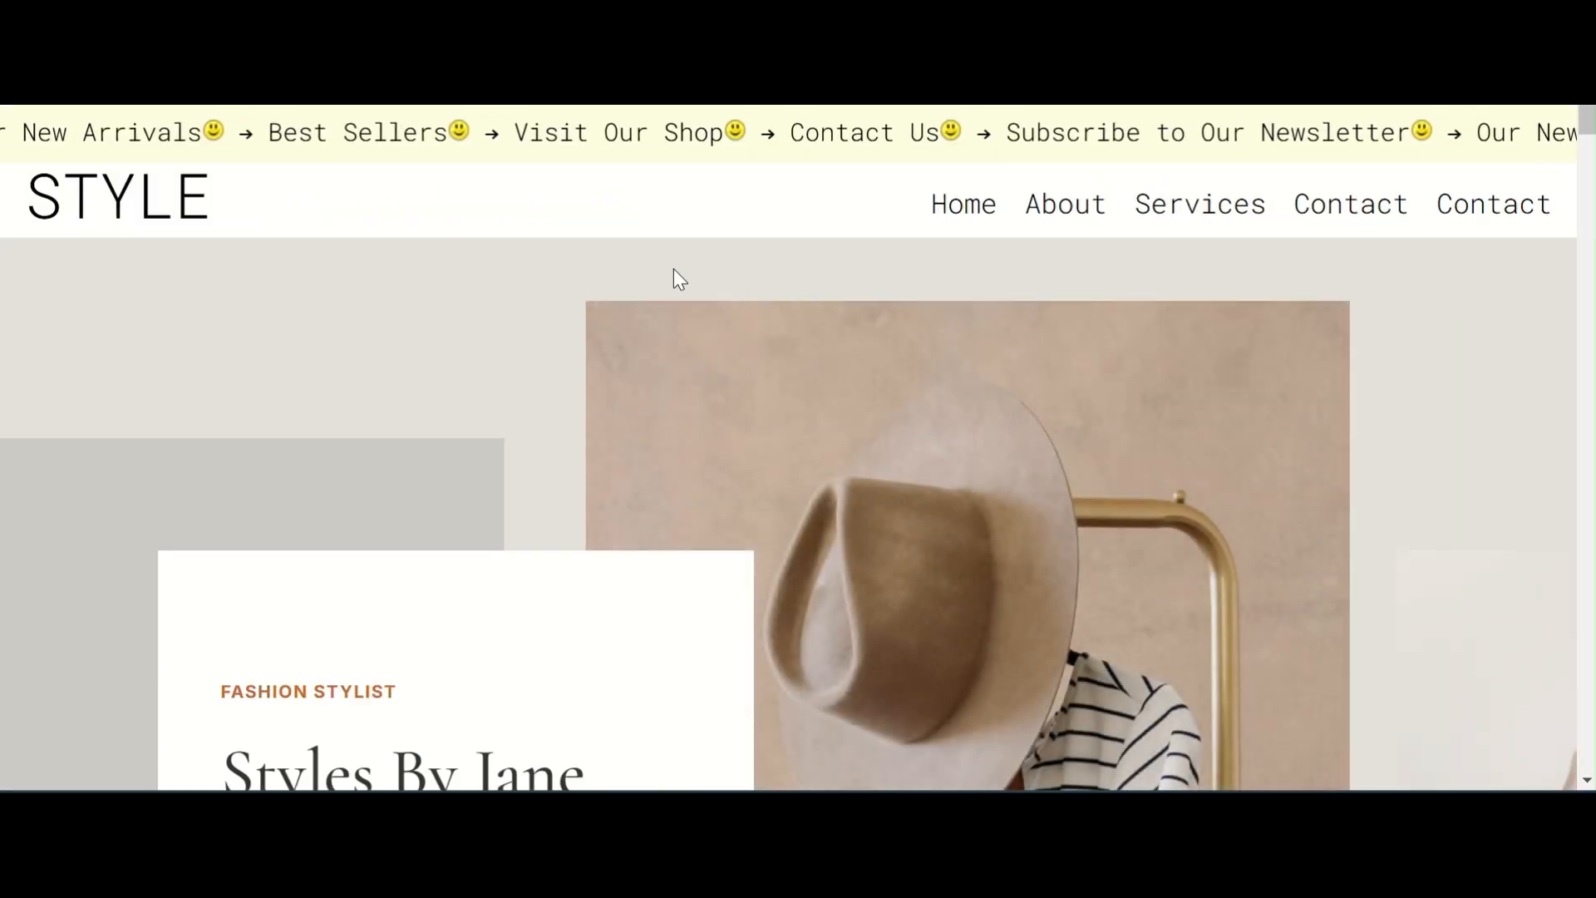